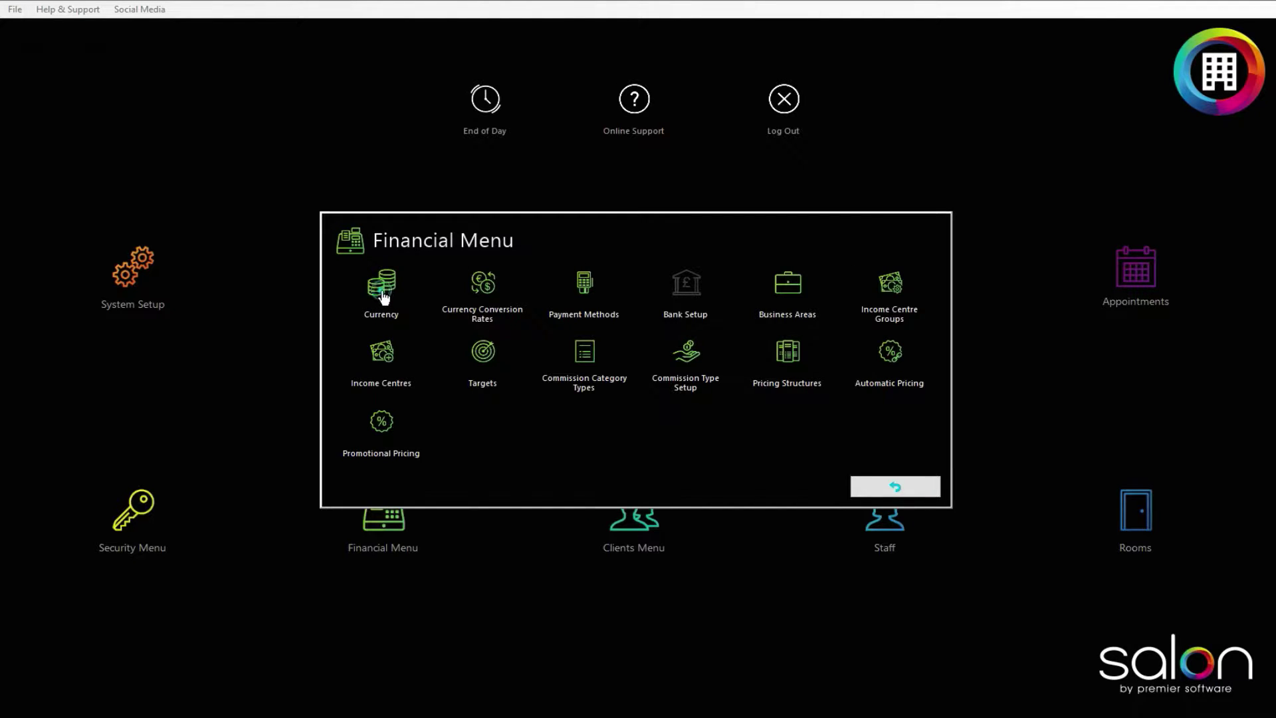
Step: Open the currency setup and examine Pound Sterling's description, decimal places, ISO code, code and symbol
{"action": "left_click", "coordinate": [383, 296]}
{"action": "left_click", "coordinate": [383, 289]}
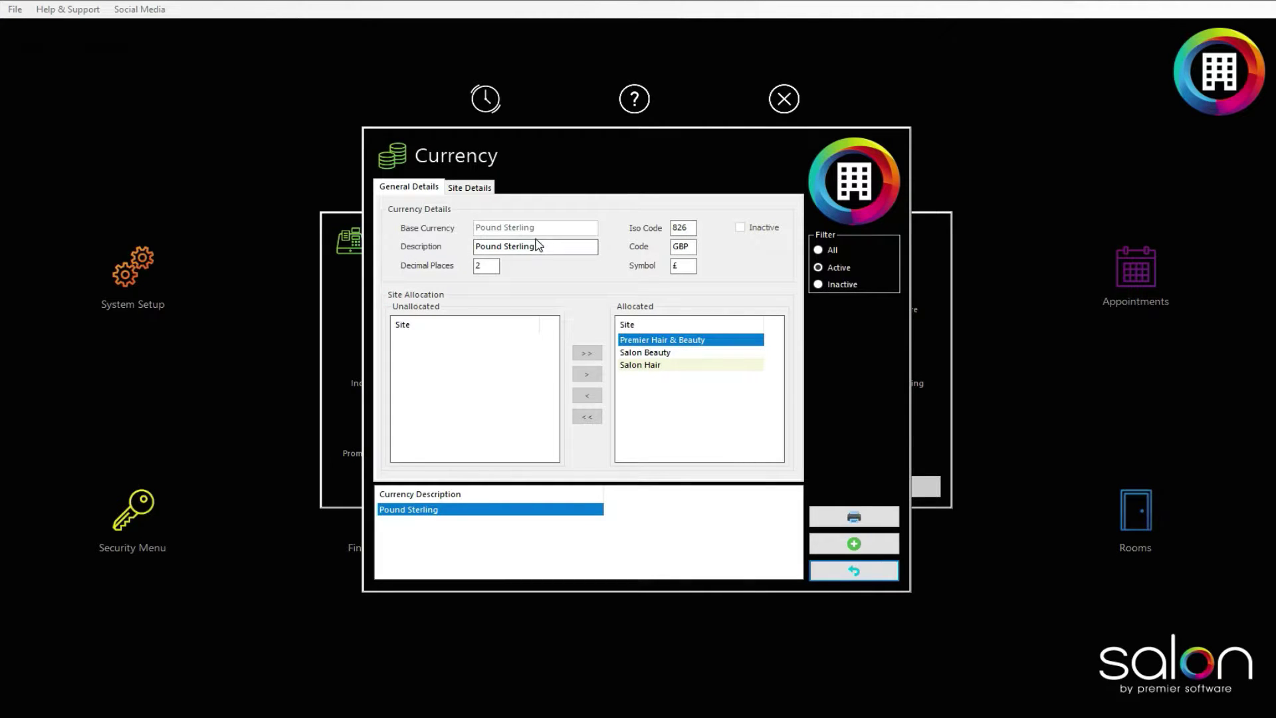
{"action": "left_click", "coordinate": [406, 188]}
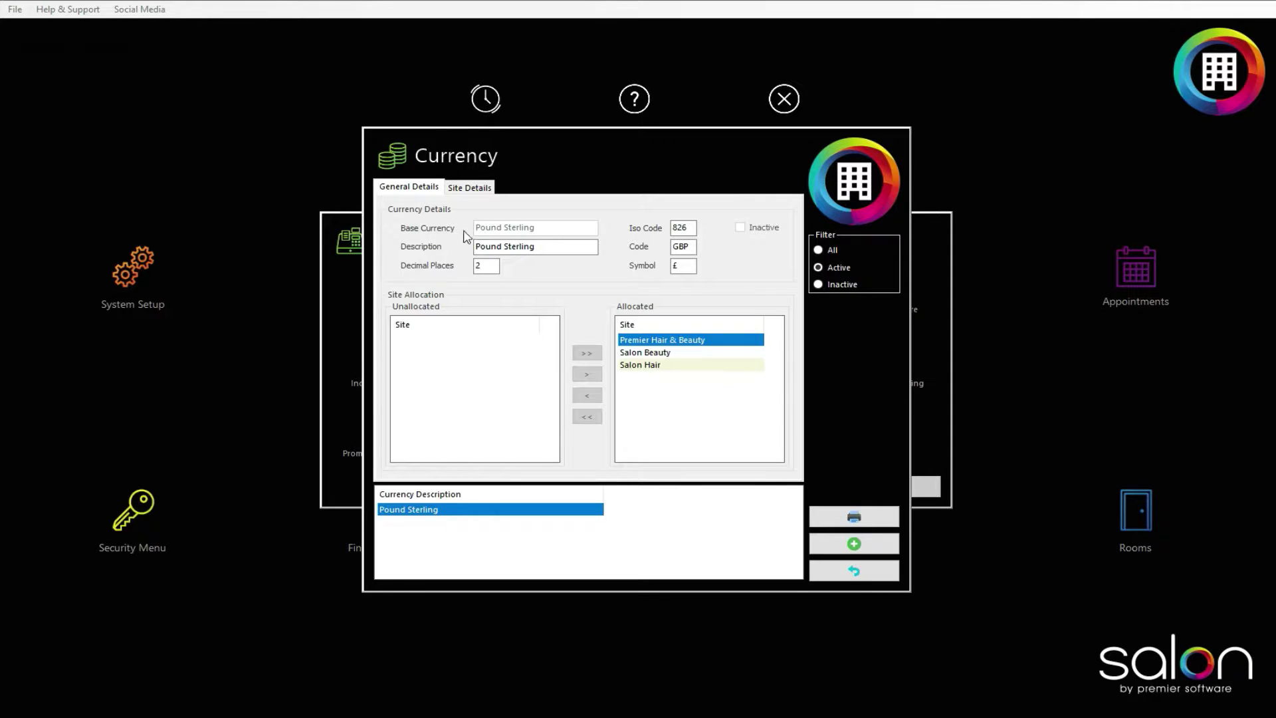
{"action": "left_click", "coordinate": [545, 245]}
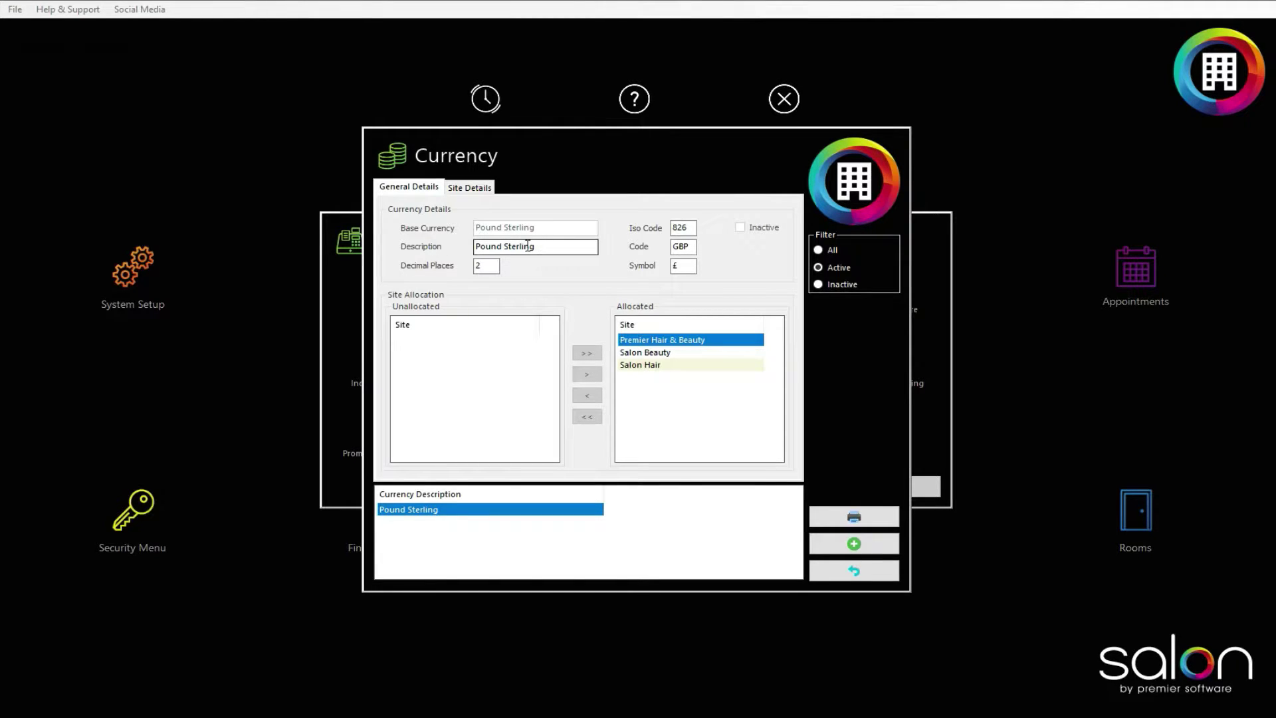
{"action": "left_click", "coordinate": [483, 265]}
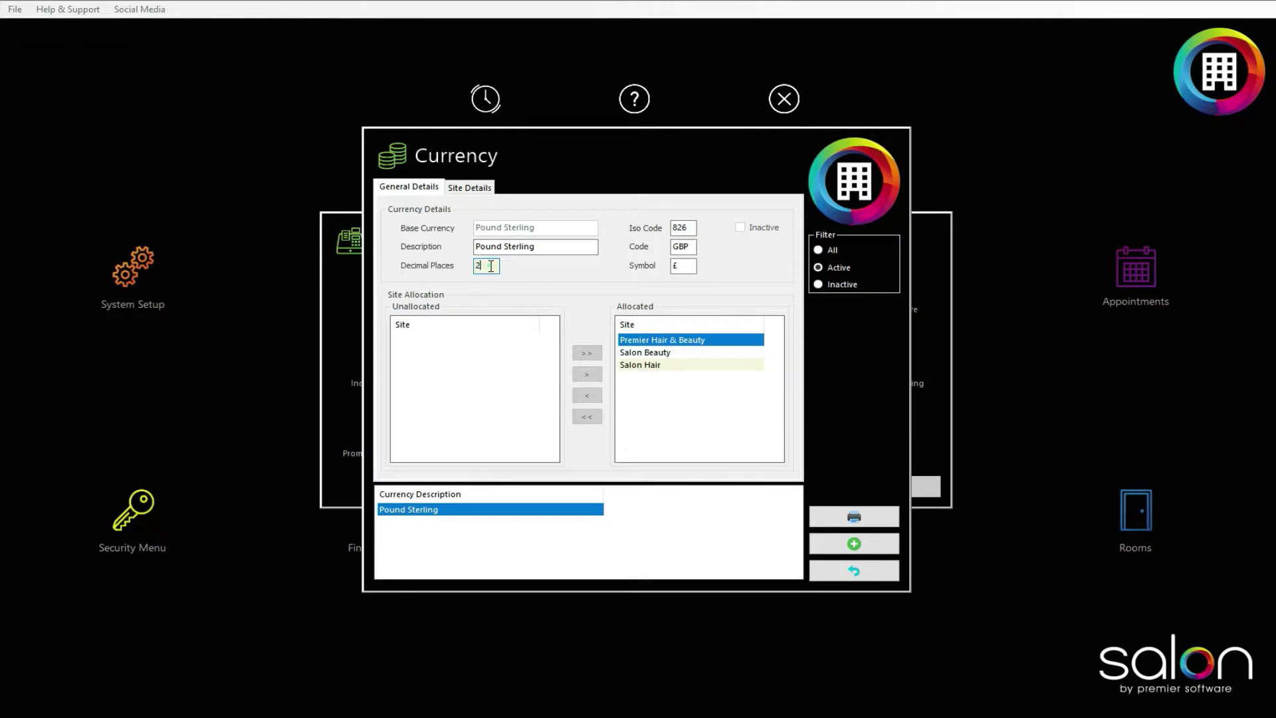
{"action": "left_click", "coordinate": [557, 247]}
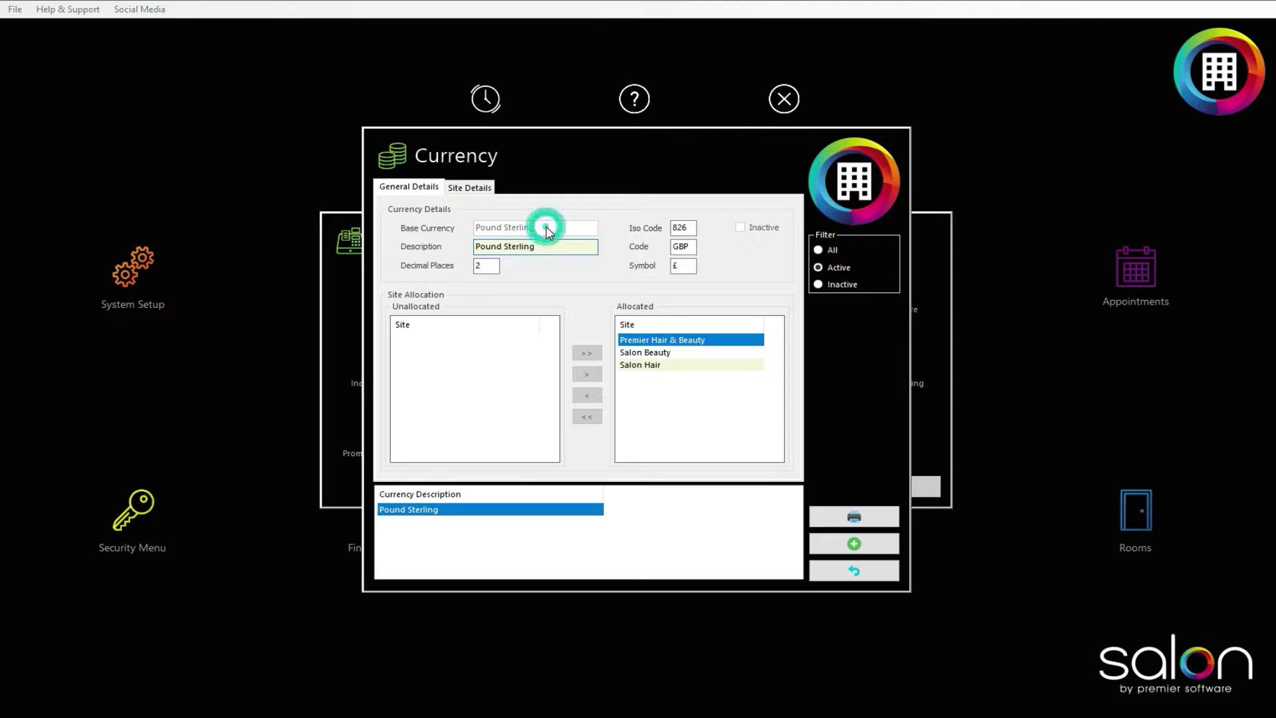
{"action": "left_click", "coordinate": [690, 248]}
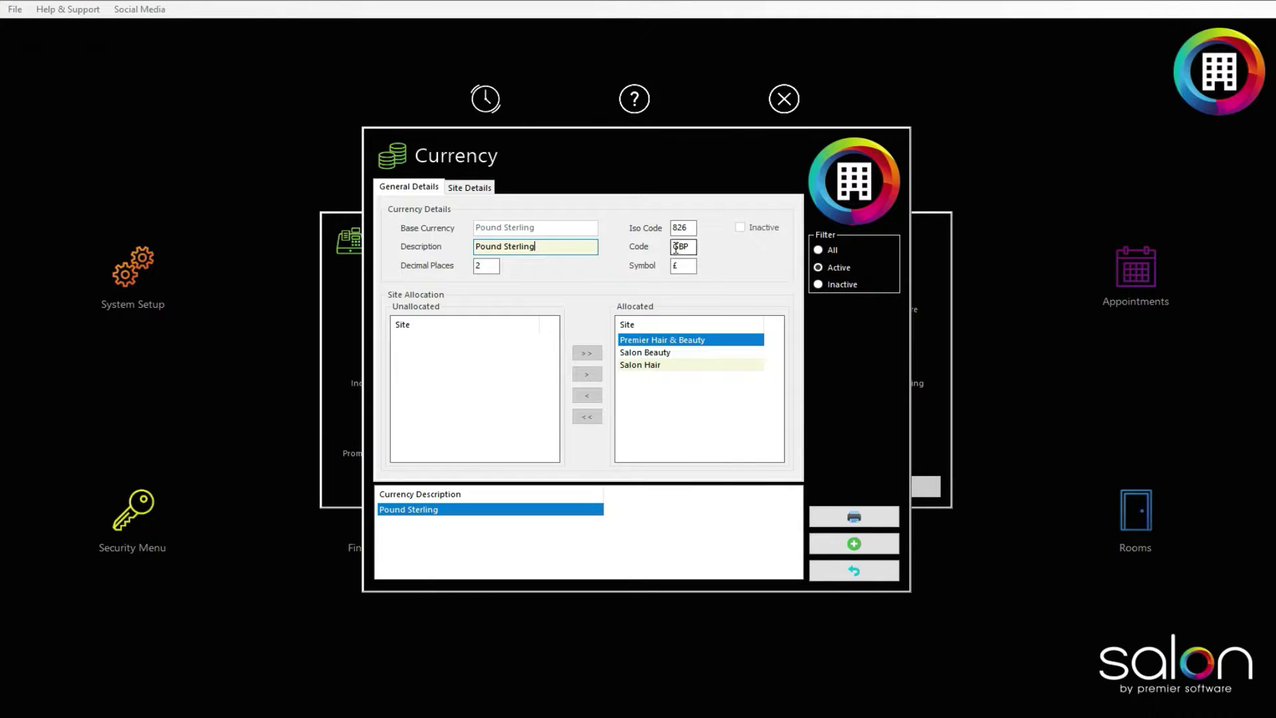
{"action": "left_click", "coordinate": [721, 250]}
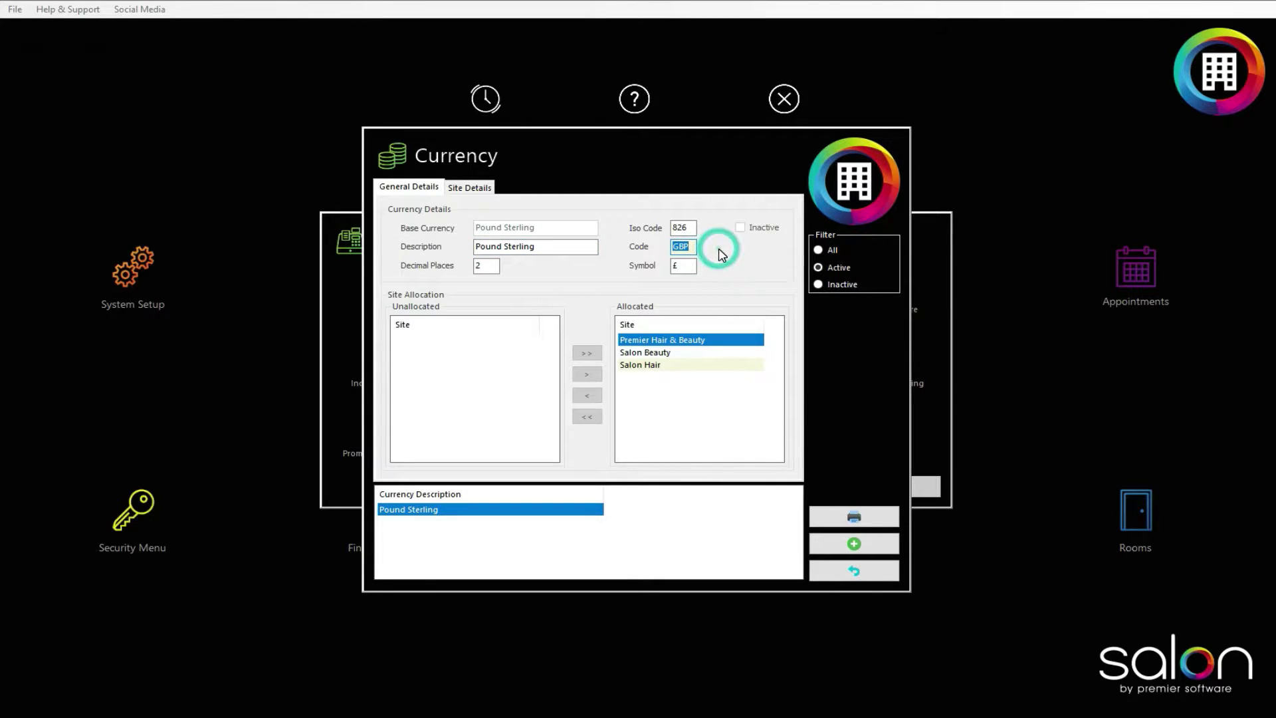
{"action": "left_click", "coordinate": [688, 266]}
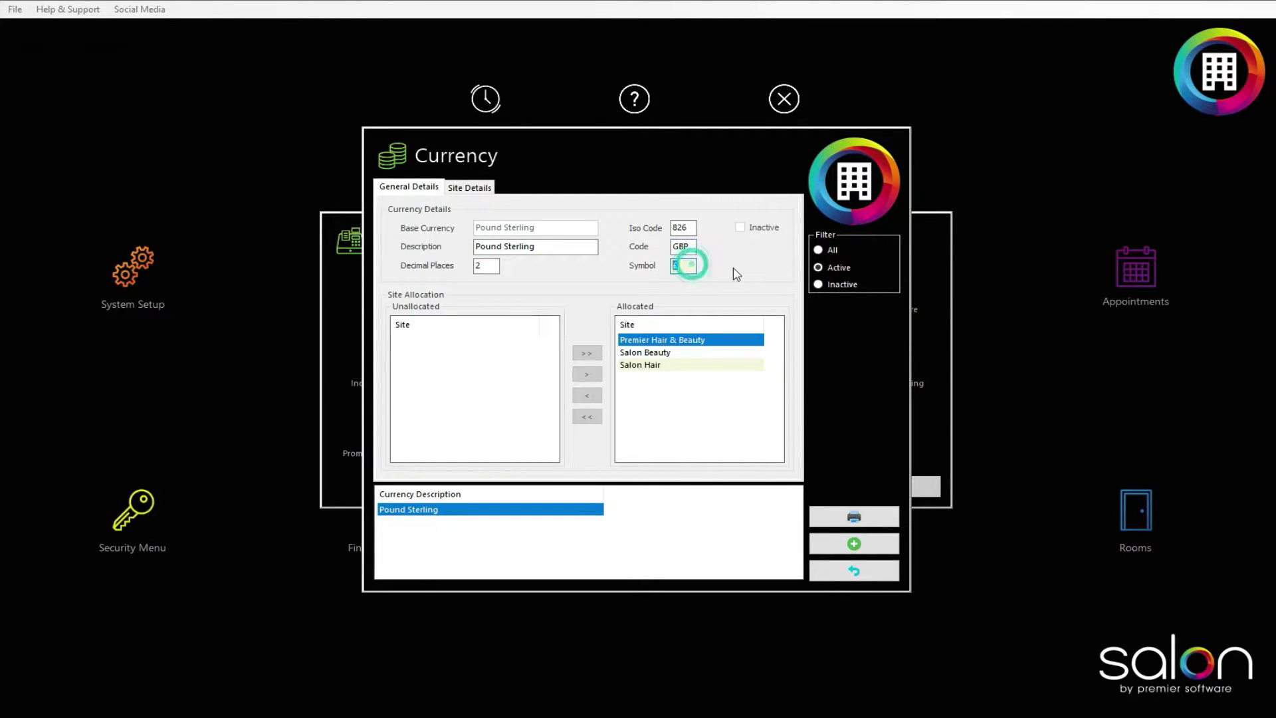
{"action": "left_click", "coordinate": [687, 265]}
{"action": "left_click", "coordinate": [688, 228]}
{"action": "left_click", "coordinate": [678, 267]}
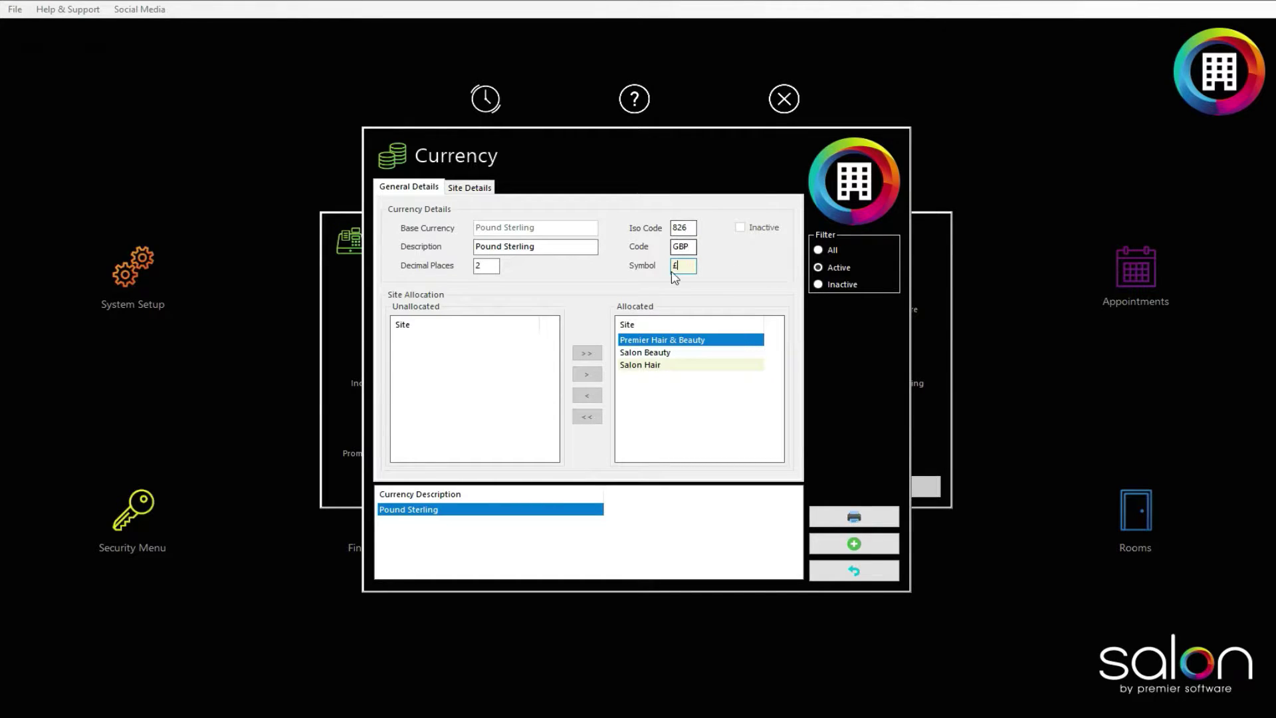
Step: Review the sites allocated to the Pound Sterling currency
{"action": "left_click", "coordinate": [634, 352]}
{"action": "left_click", "coordinate": [638, 365]}
{"action": "left_click", "coordinate": [633, 341]}
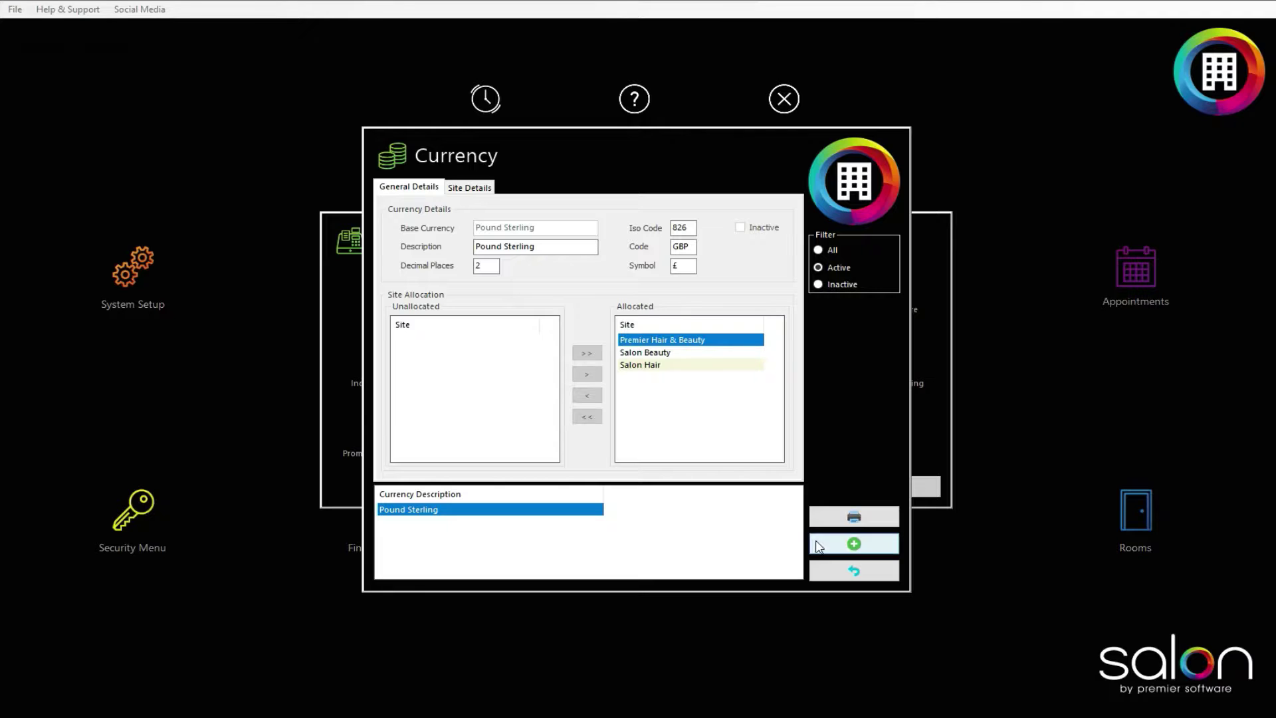
Step: Add a currency described as Euroes with symbol € and code EU, and allocate it to all sites
{"action": "left_click", "coordinate": [848, 544]}
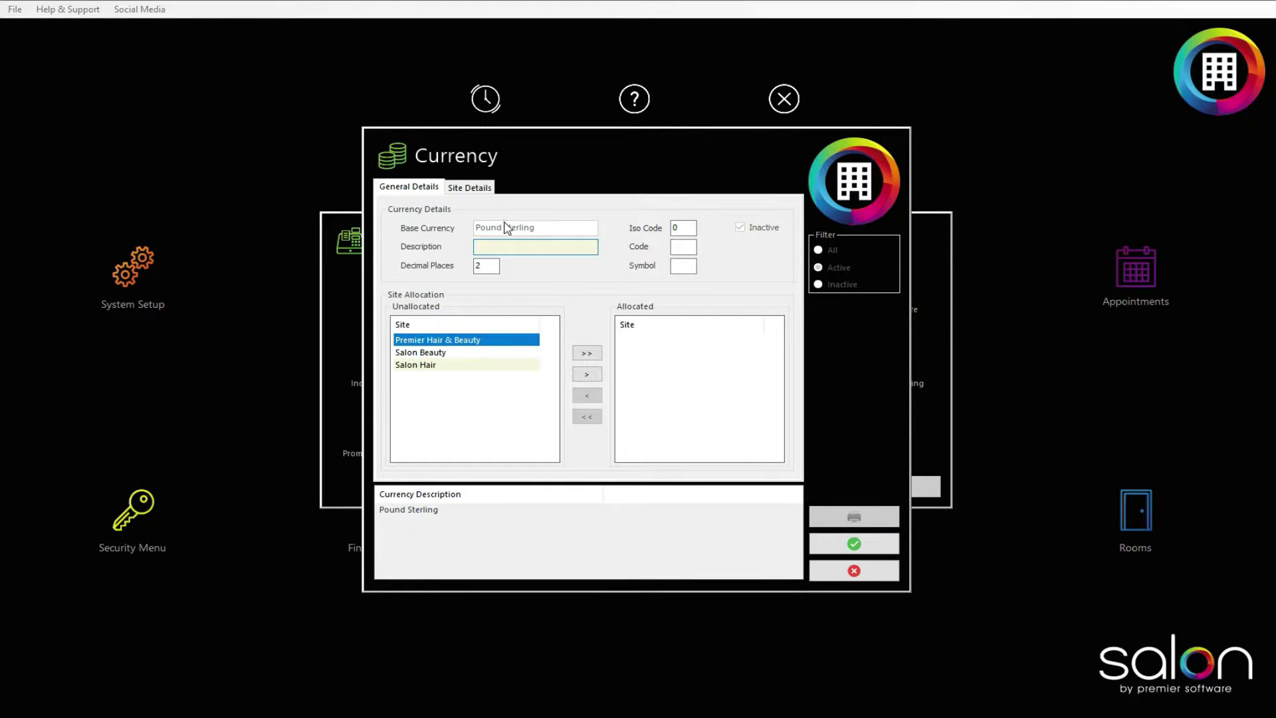
{"action": "left_click", "coordinate": [497, 245]}
{"action": "type", "text": "Euroes"}
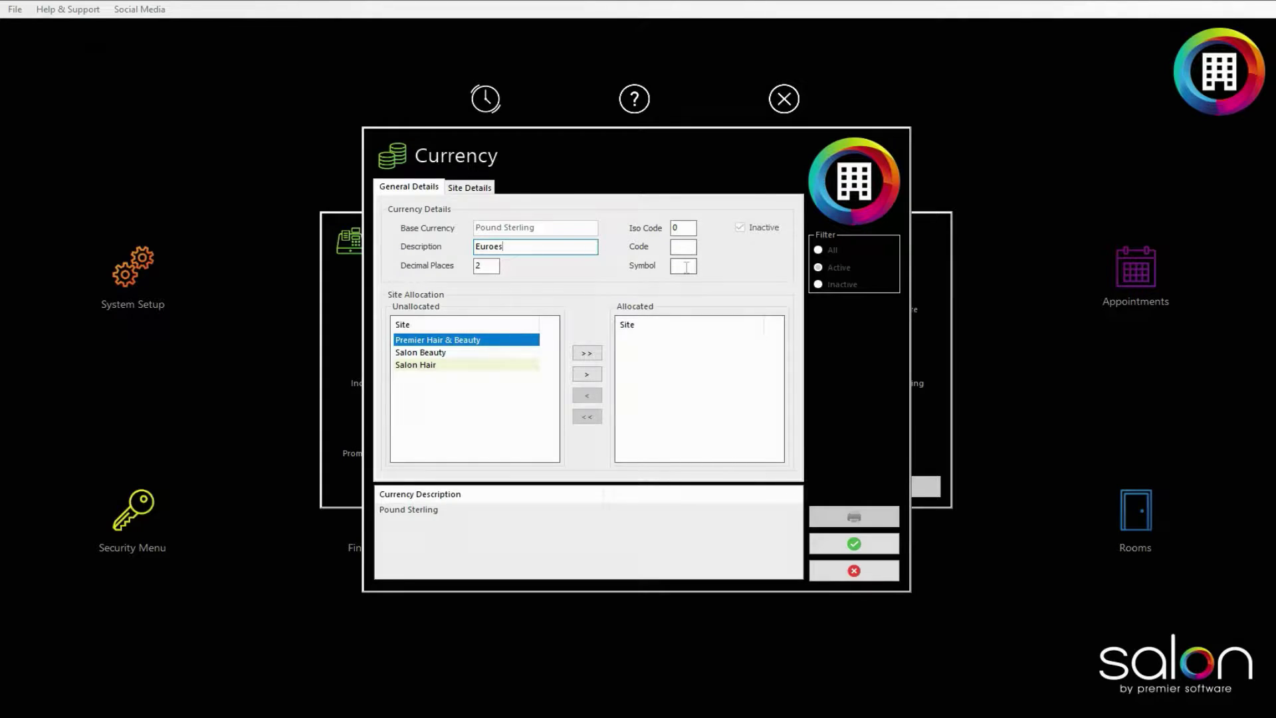
{"action": "left_click", "coordinate": [686, 267]}
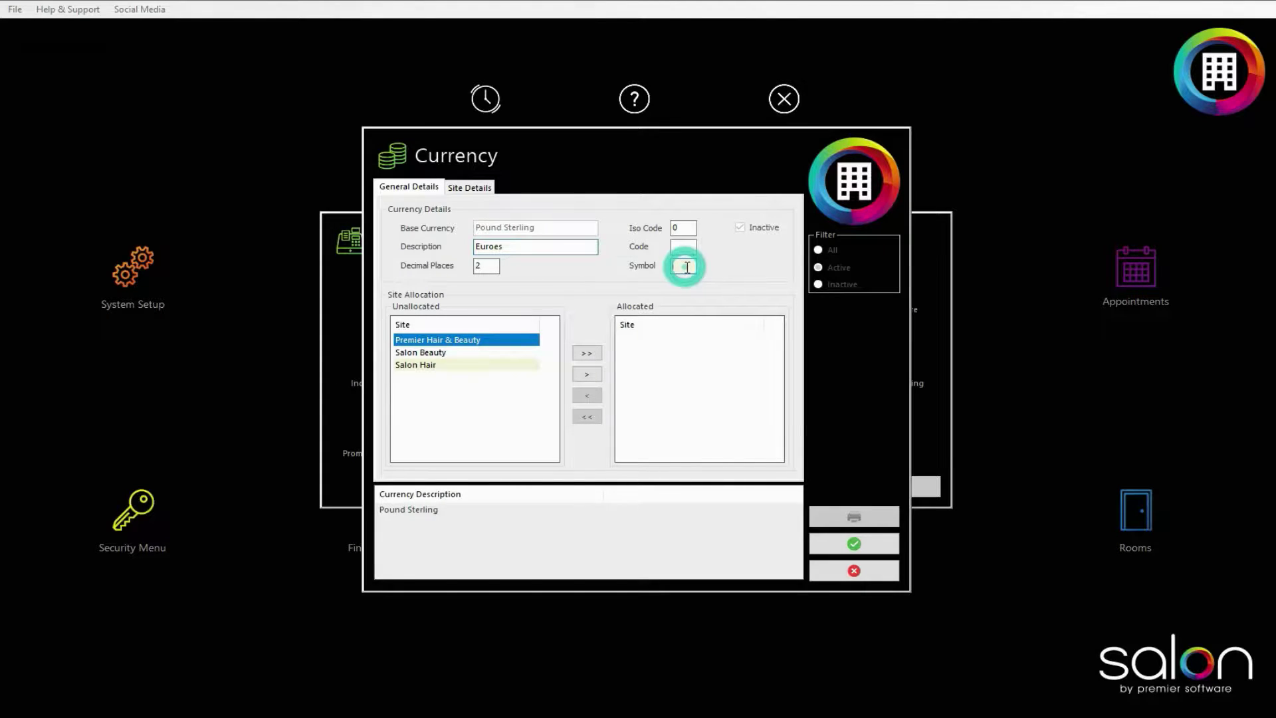
{"action": "type", "text": "€"}
{"action": "left_click", "coordinate": [683, 246]}
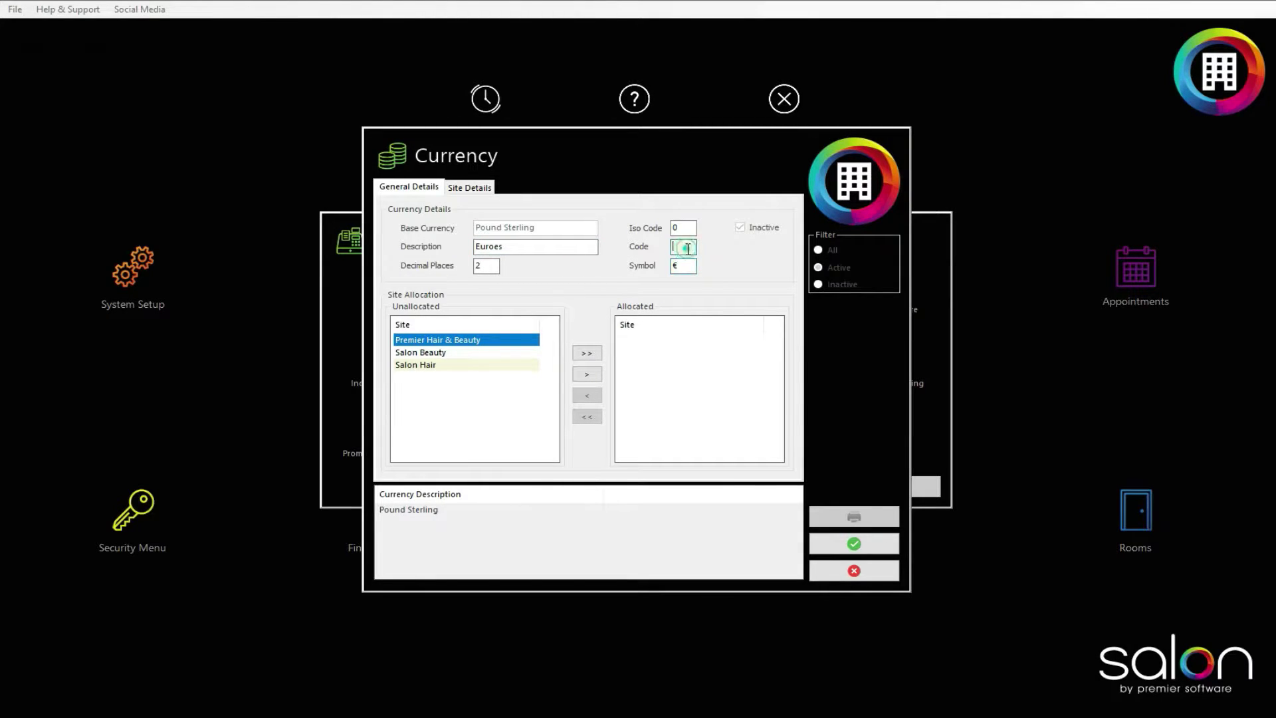
{"action": "type", "text": "EU"}
{"action": "left_click", "coordinate": [589, 356]}
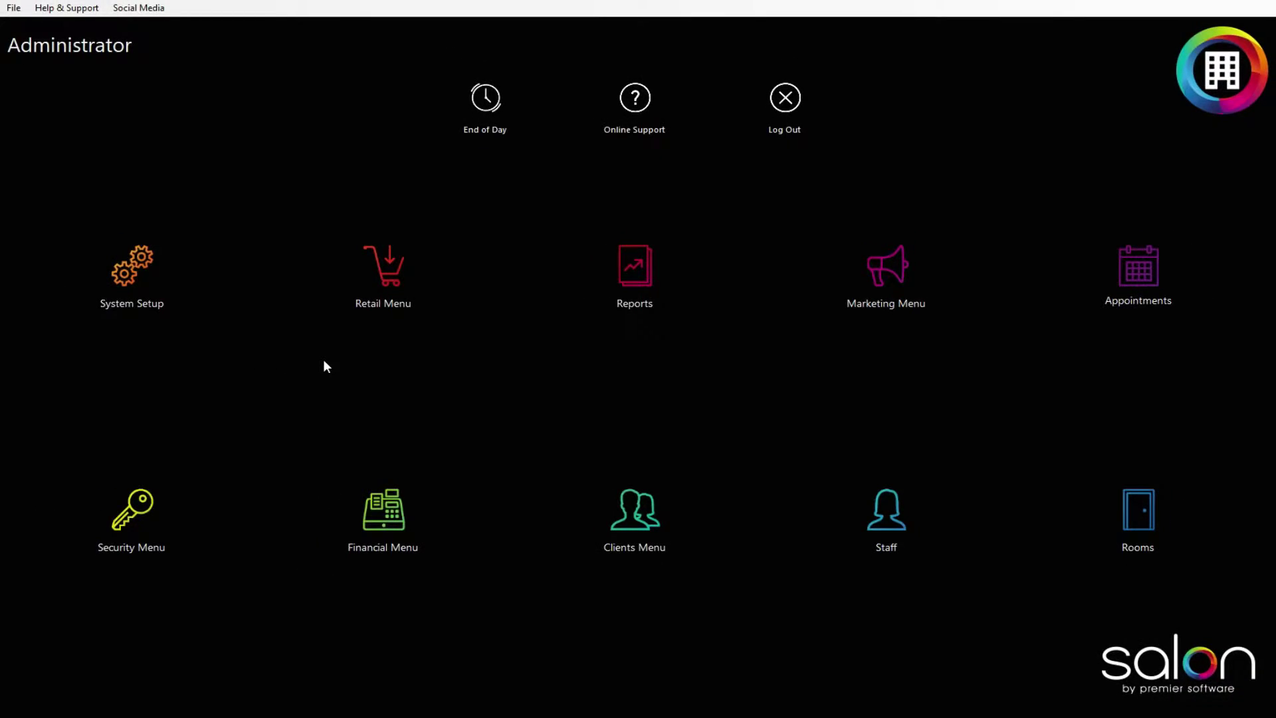
Step: Start a new payment method named Voucher with type Income in the payment methods setup
{"action": "left_click", "coordinate": [383, 520]}
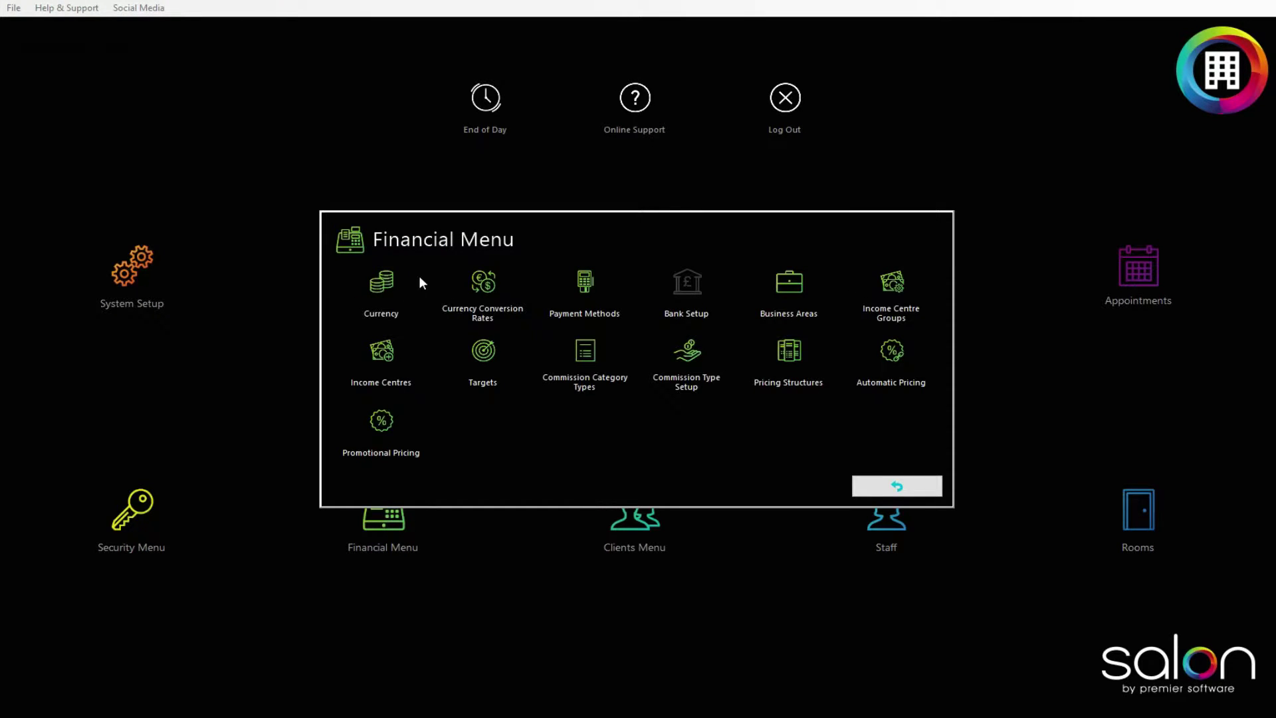
{"action": "left_click", "coordinate": [585, 284]}
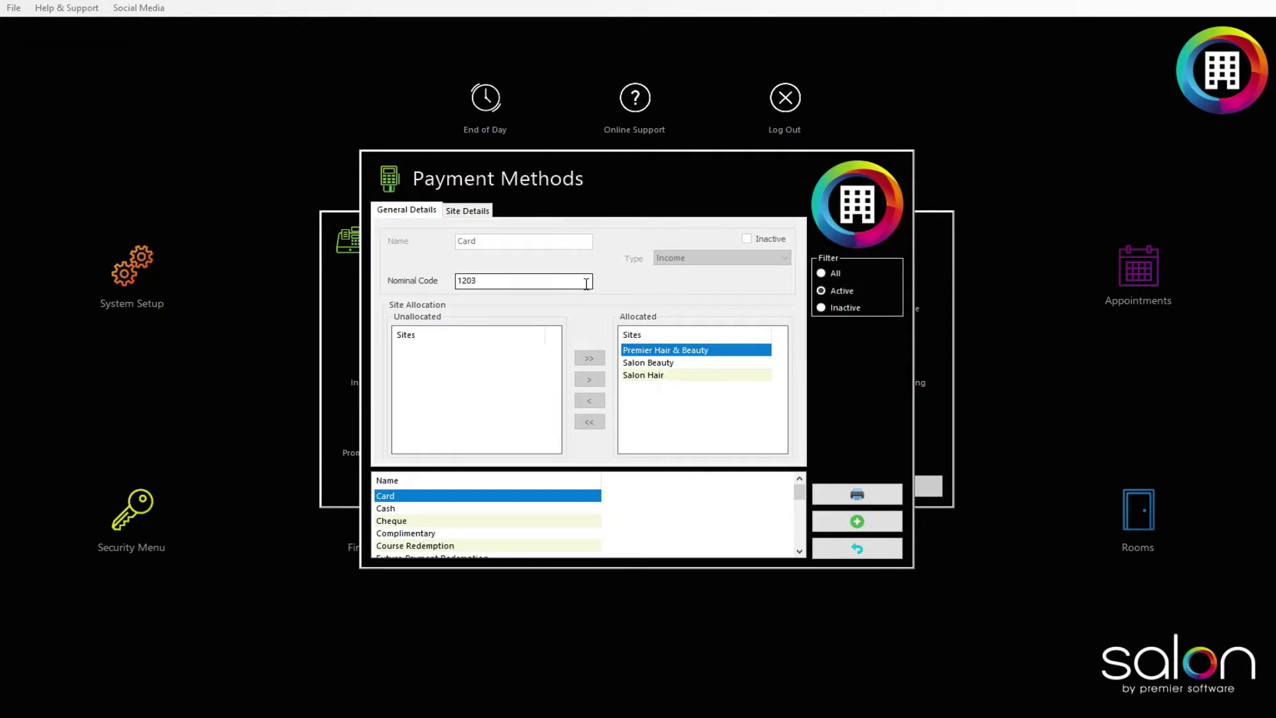
{"action": "left_click", "coordinate": [856, 521]}
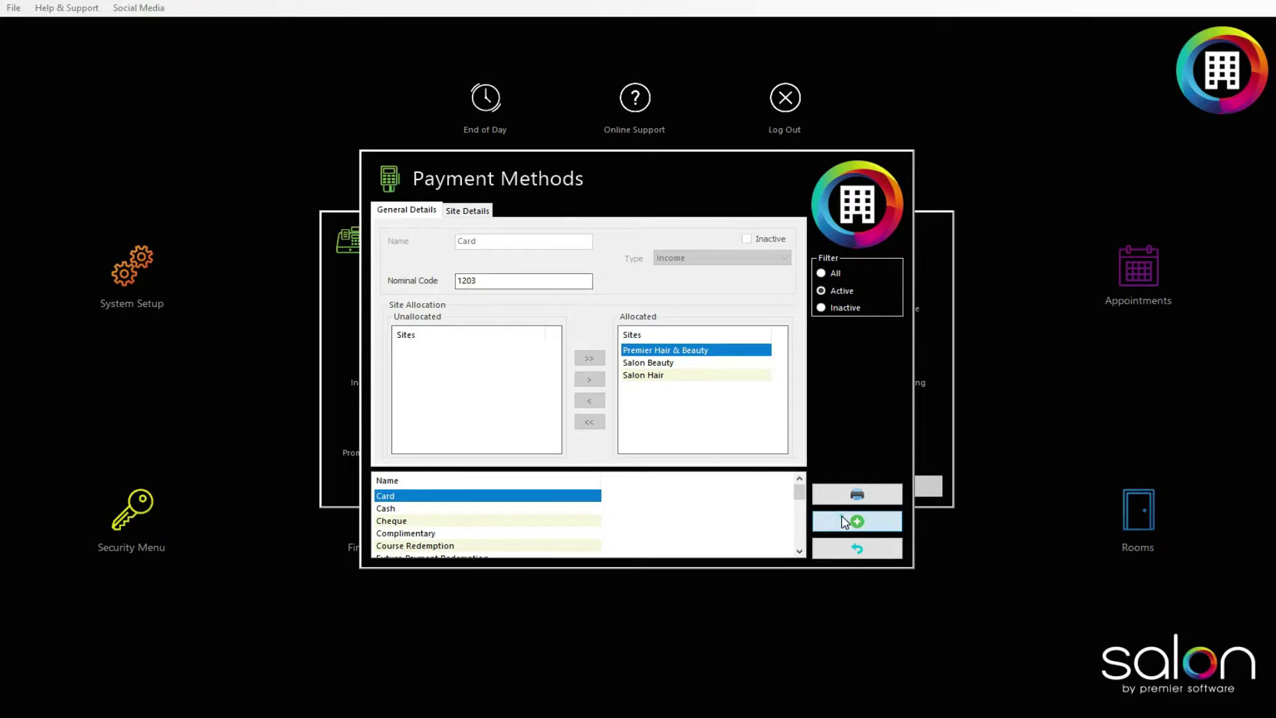
{"action": "left_click", "coordinate": [490, 243]}
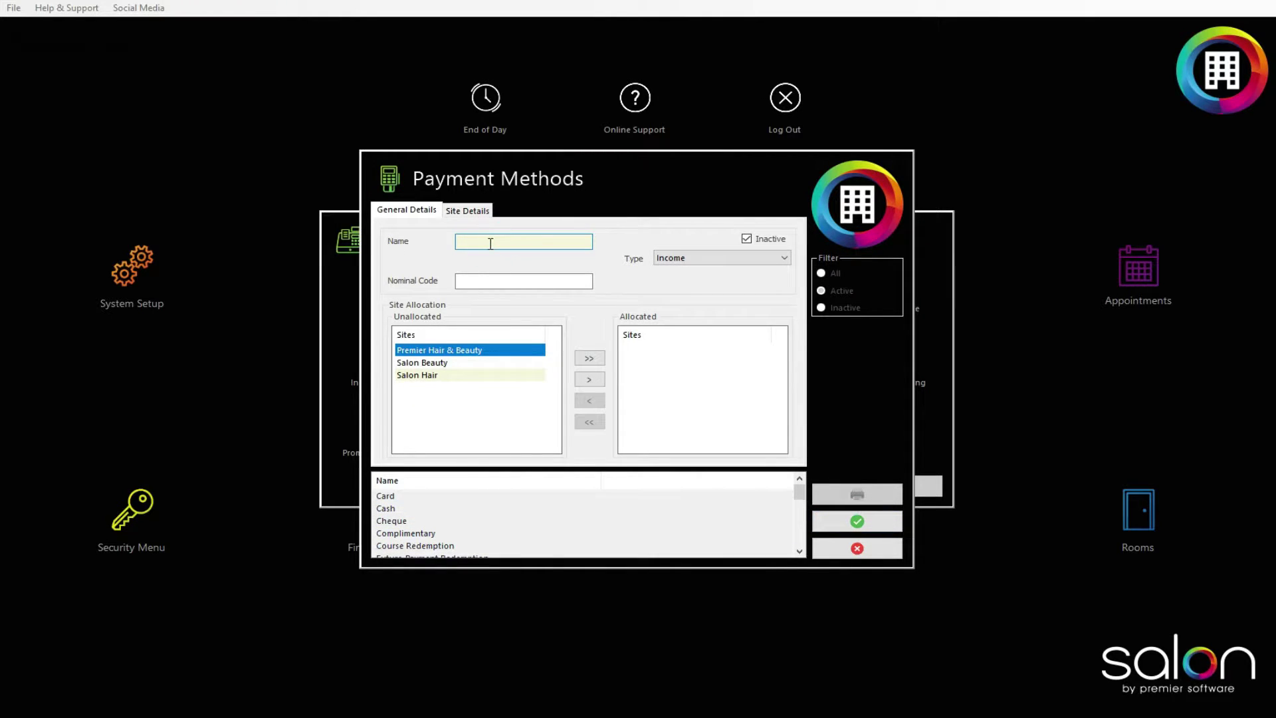
{"action": "type", "text": "Voucher"}
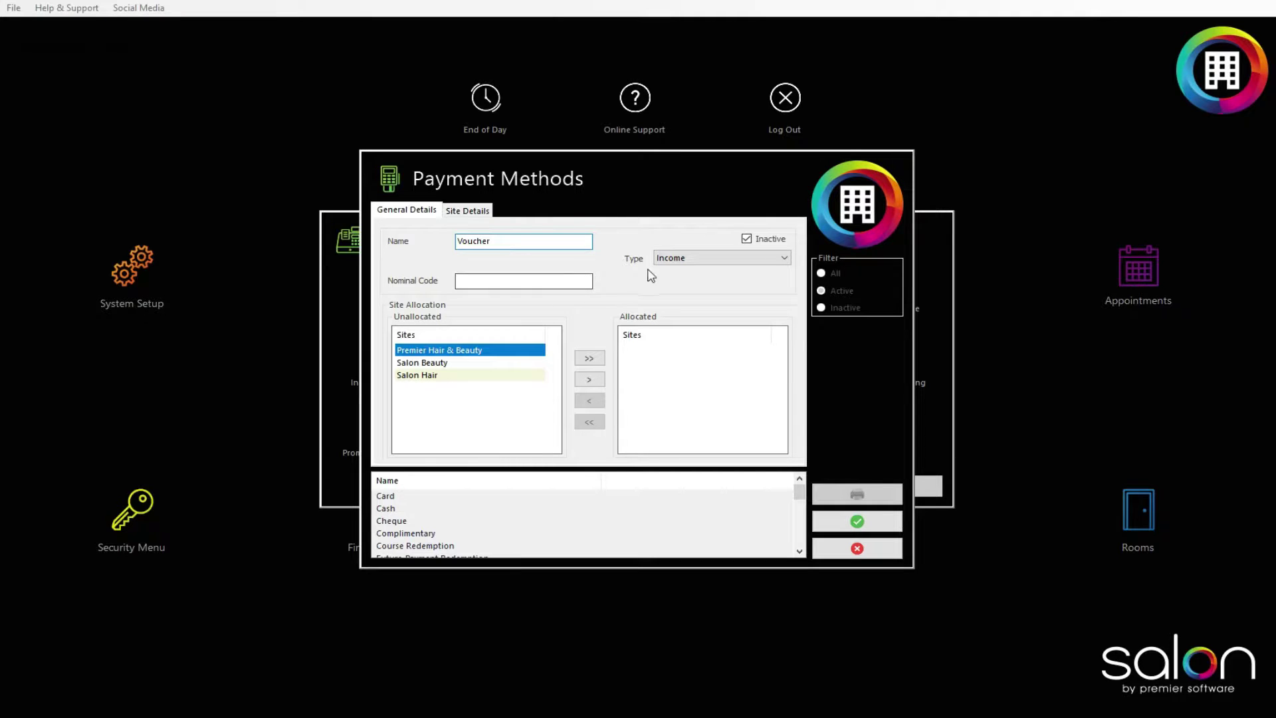
{"action": "left_click", "coordinate": [675, 258]}
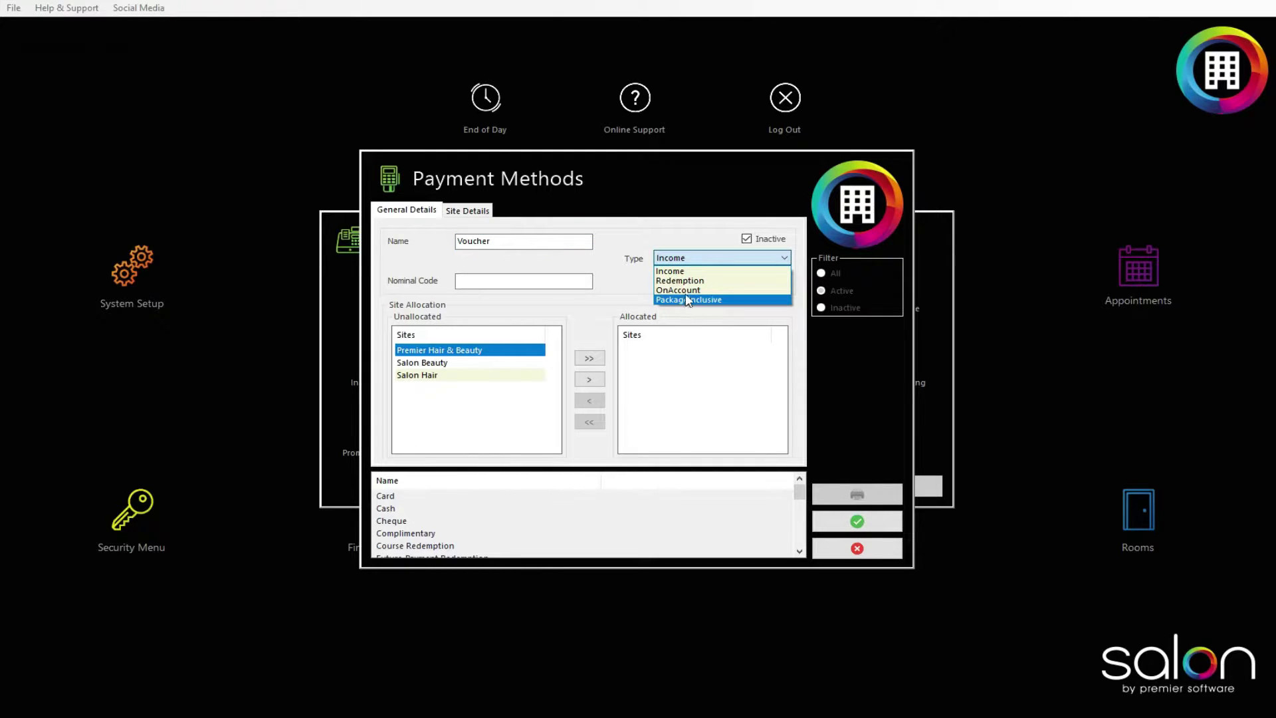
{"action": "left_click", "coordinate": [684, 271]}
{"action": "left_click", "coordinate": [521, 239]}
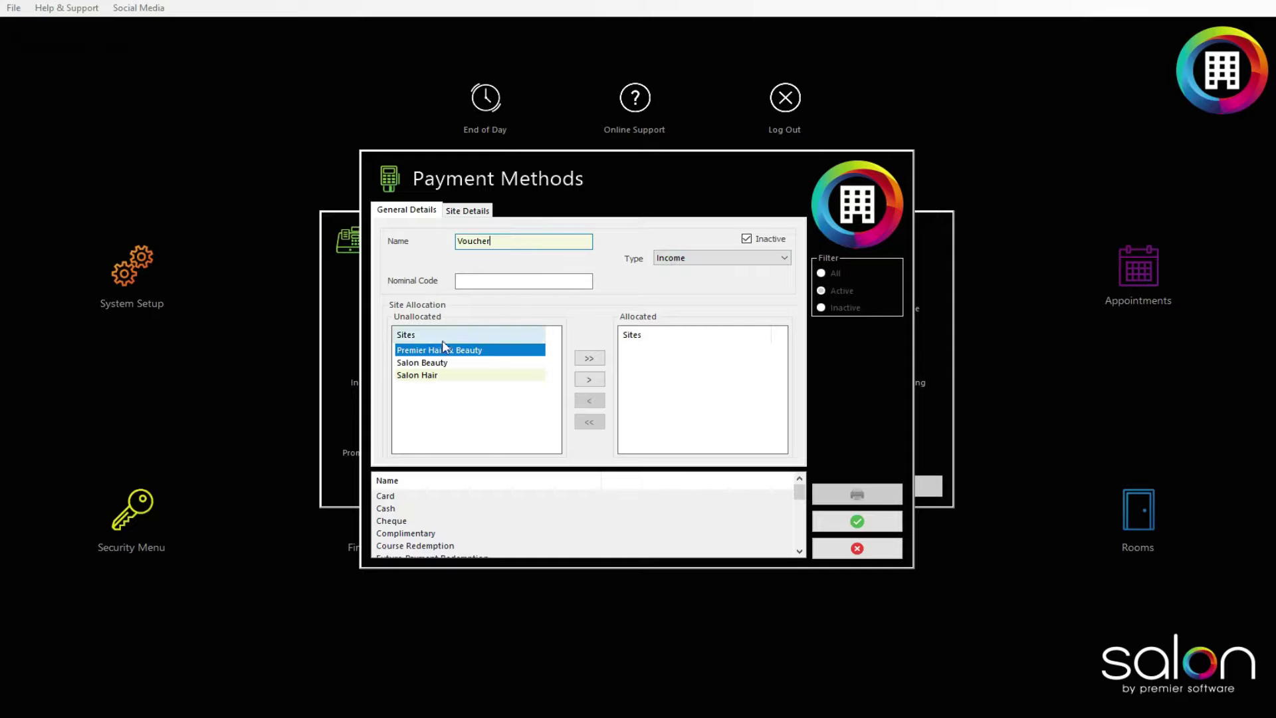
Step: Allocate the Voucher payment method to all three sites and save it
{"action": "left_click", "coordinate": [416, 363]}
{"action": "left_click", "coordinate": [421, 375]}
{"action": "left_click", "coordinate": [419, 363]}
{"action": "left_click", "coordinate": [419, 350]}
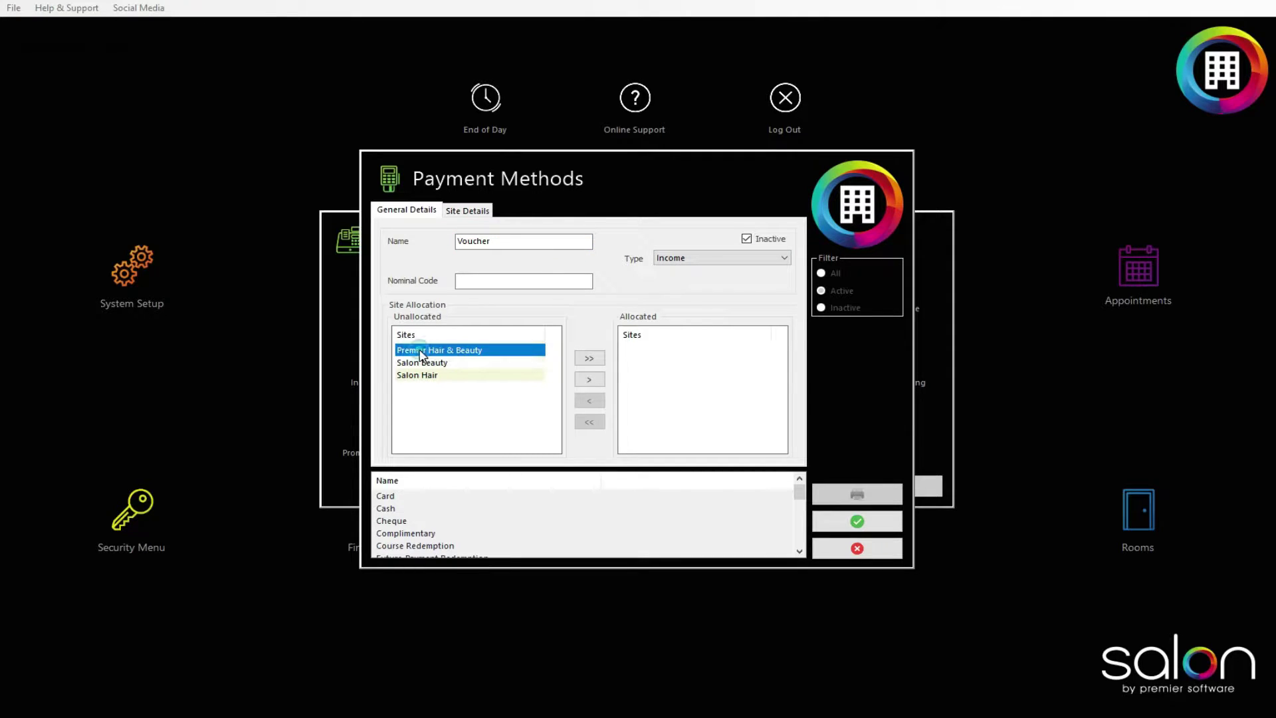
{"action": "left_click", "coordinate": [589, 379]}
{"action": "left_click", "coordinate": [588, 358]}
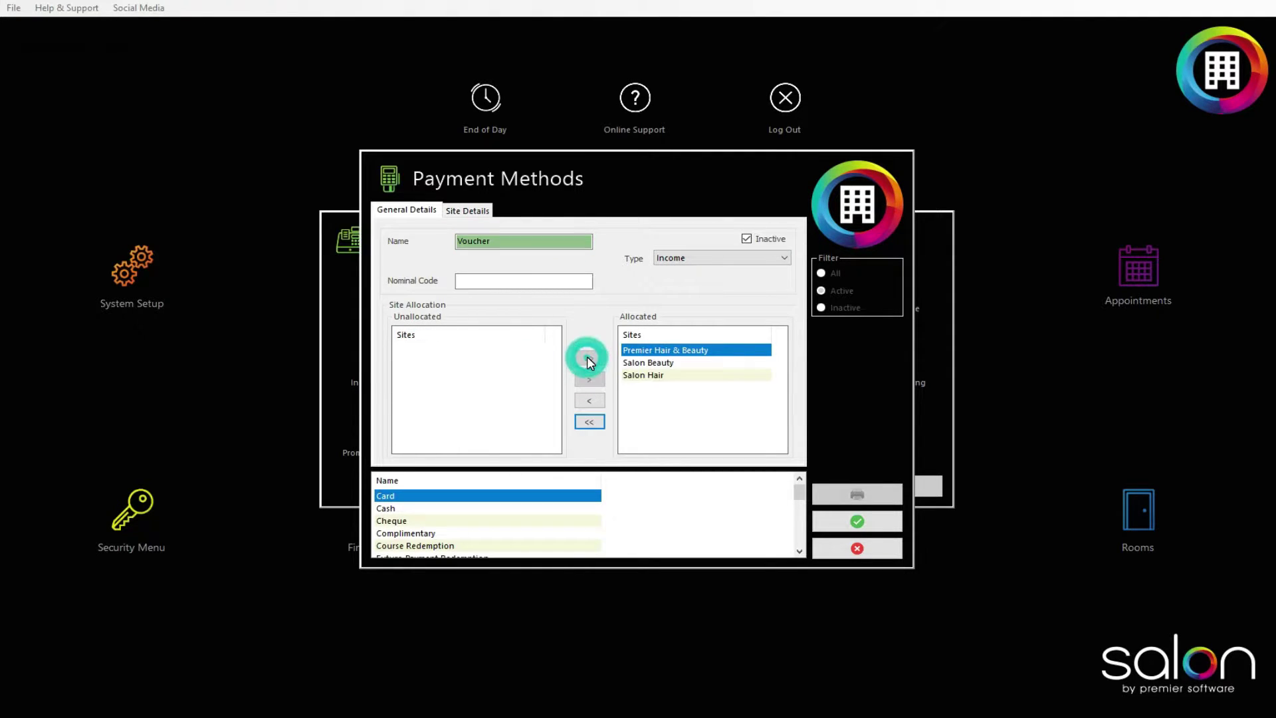
{"action": "left_click", "coordinate": [854, 516]}
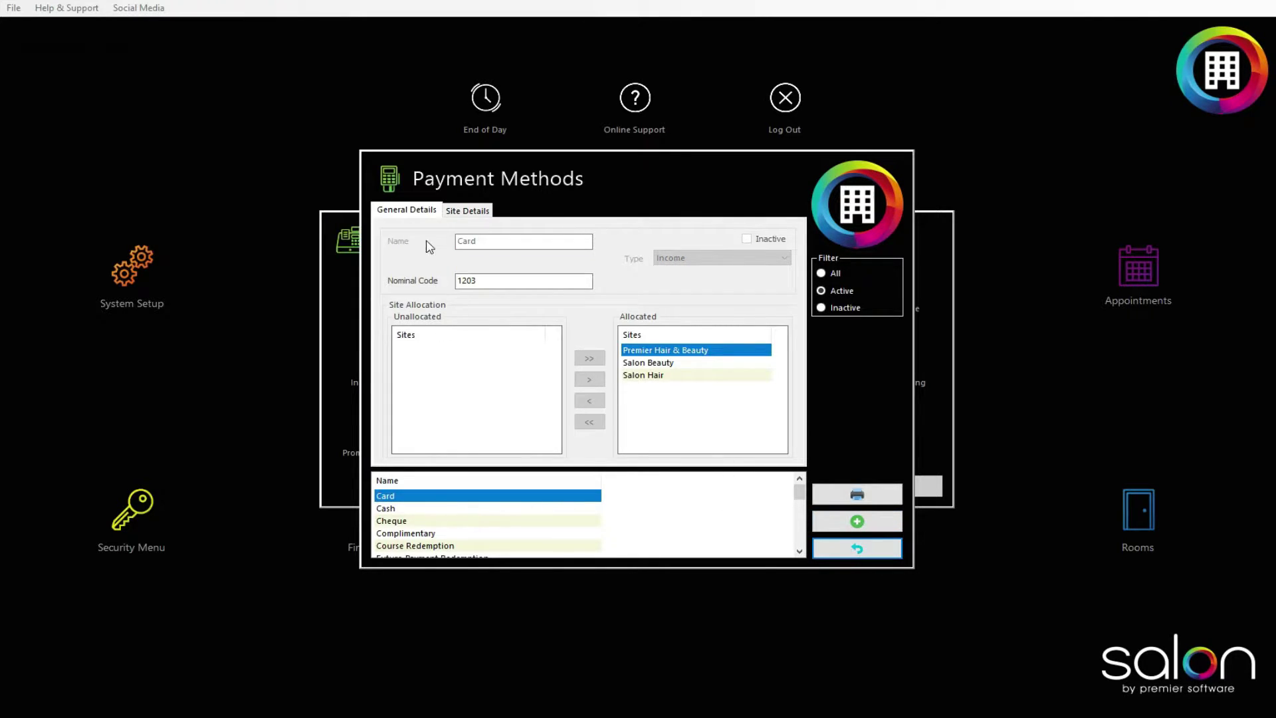
Step: Examine the site details of the Card, Loyalty, Voucher, Treatwell and VISA payment methods, then return to the main menu
{"action": "left_click", "coordinate": [463, 212]}
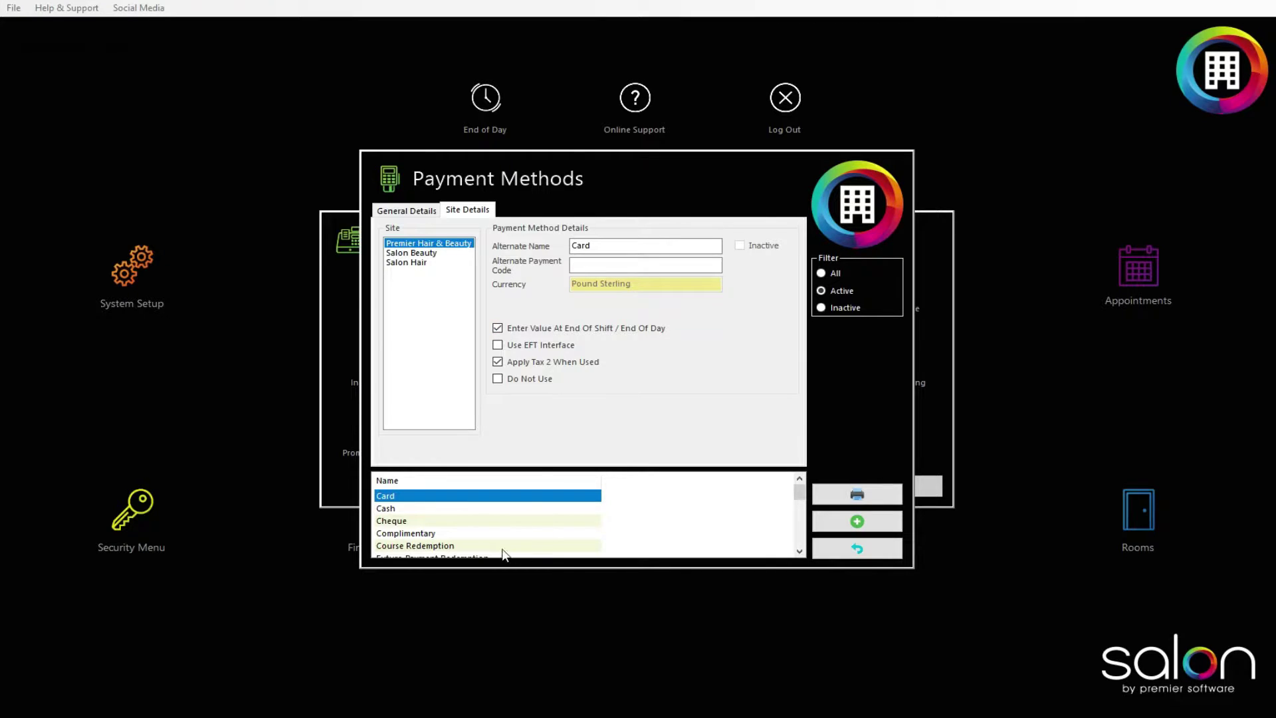
{"action": "scroll", "coordinate": [489, 550], "scroll_direction": "down", "scroll_amount": 3}
{"action": "left_click", "coordinate": [418, 509]}
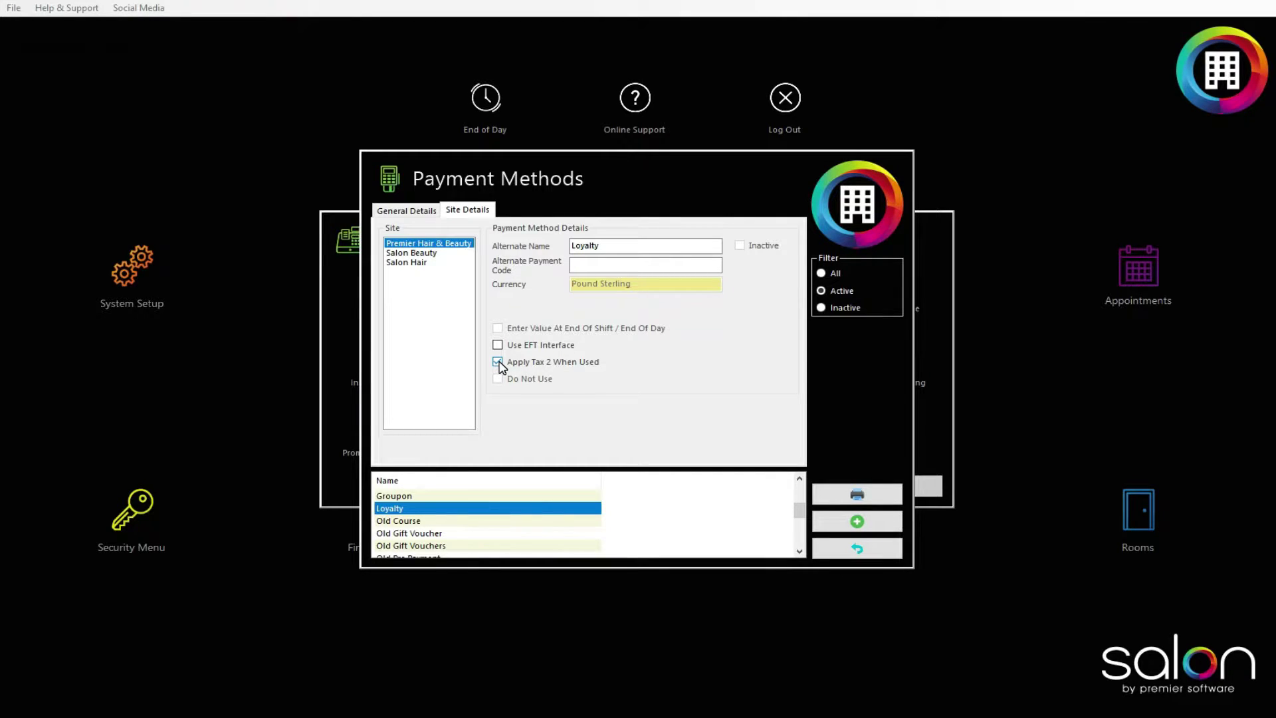
{"action": "scroll", "coordinate": [427, 533], "scroll_direction": "down", "scroll_amount": 3}
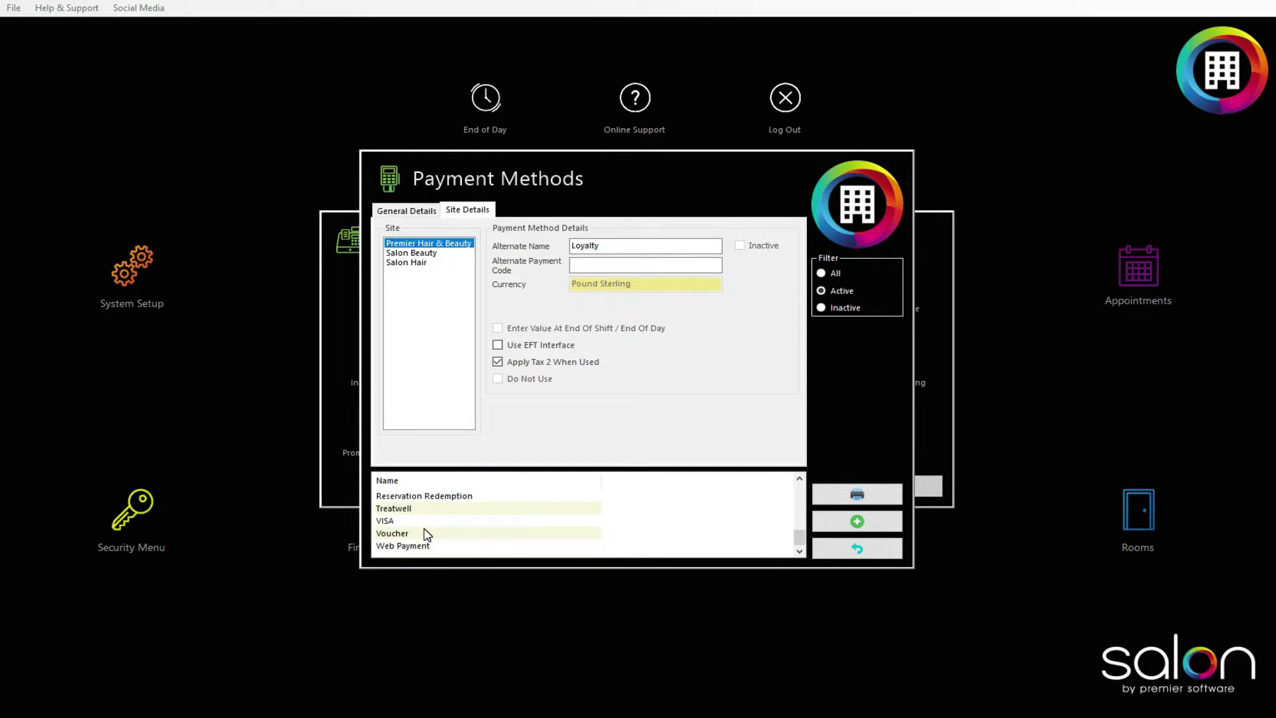
{"action": "left_click", "coordinate": [427, 534]}
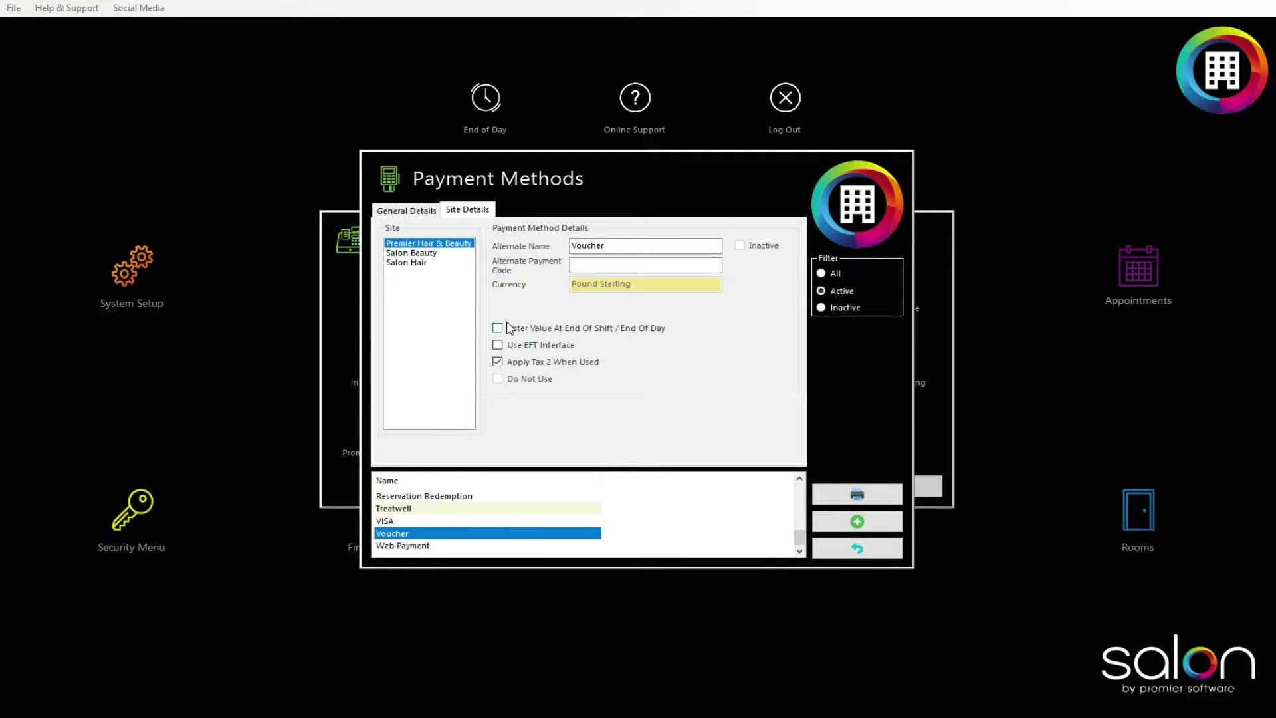
{"action": "left_click", "coordinate": [400, 508]}
{"action": "left_click", "coordinate": [401, 521]}
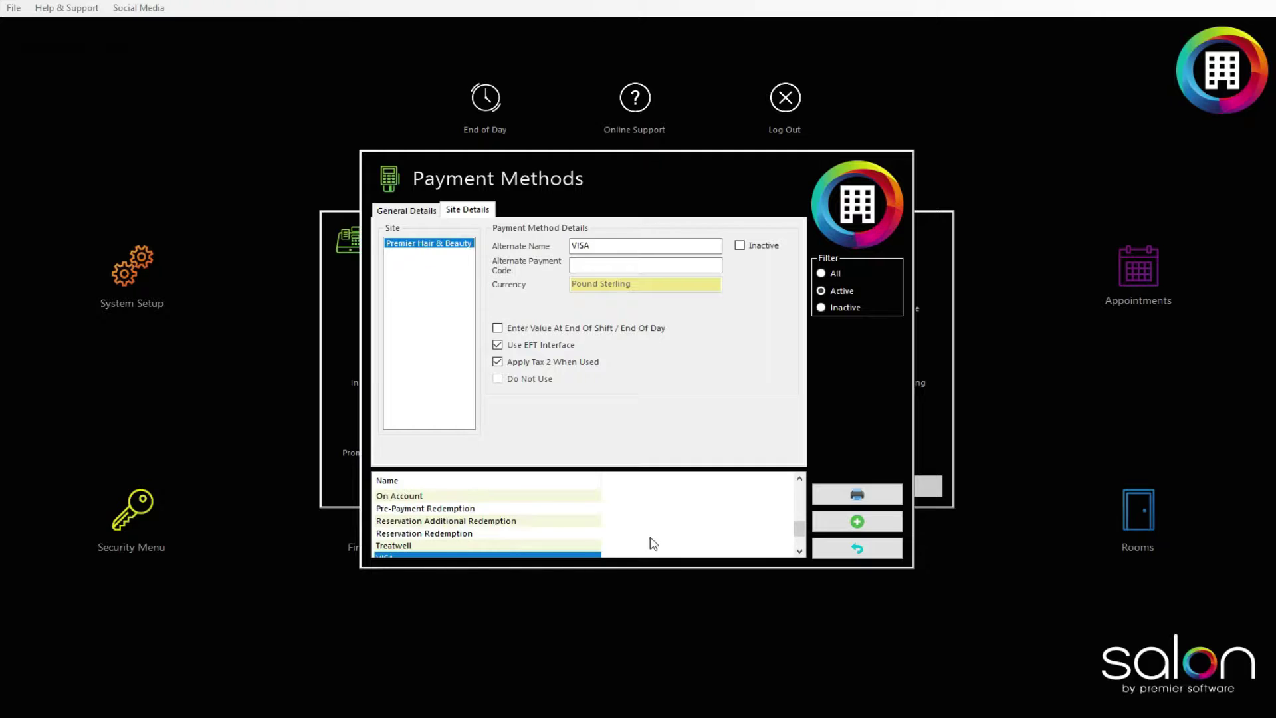
{"action": "left_click", "coordinate": [856, 547]}
{"action": "left_click", "coordinate": [862, 487]}
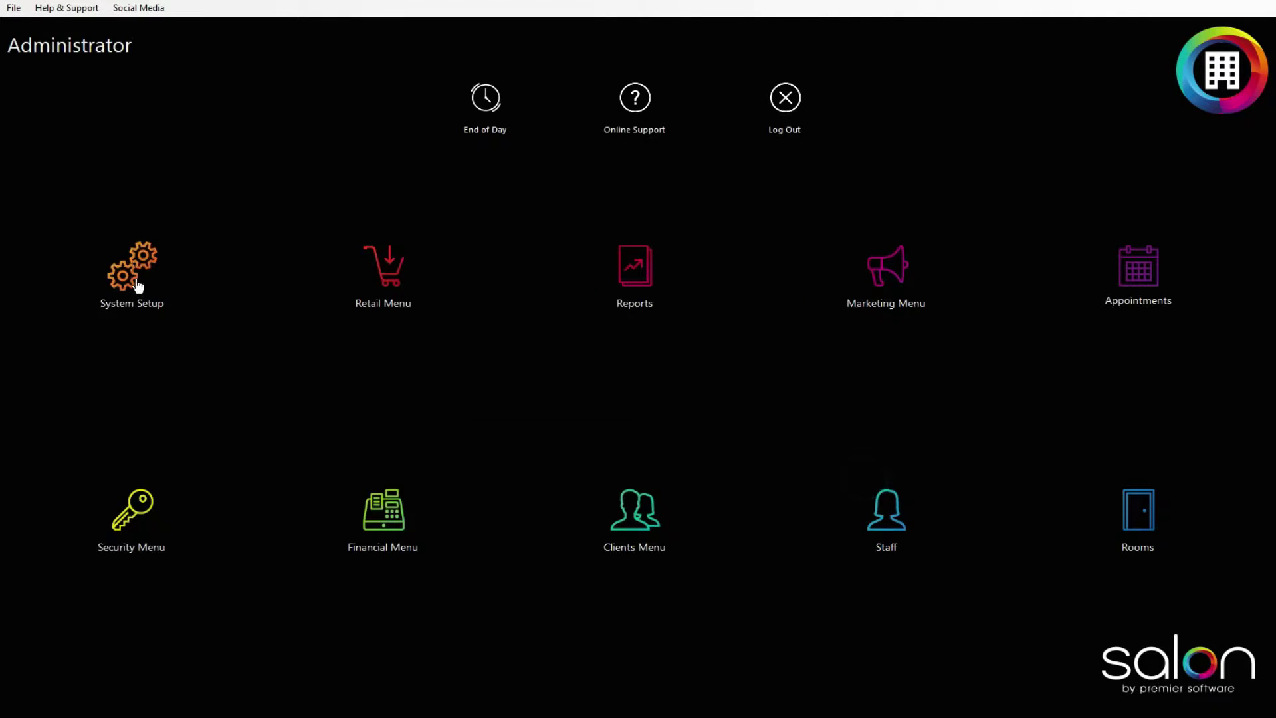
Step: View the Payment Methods site settings of the Premier Hair & Beauty site
{"action": "left_click", "coordinate": [134, 267]}
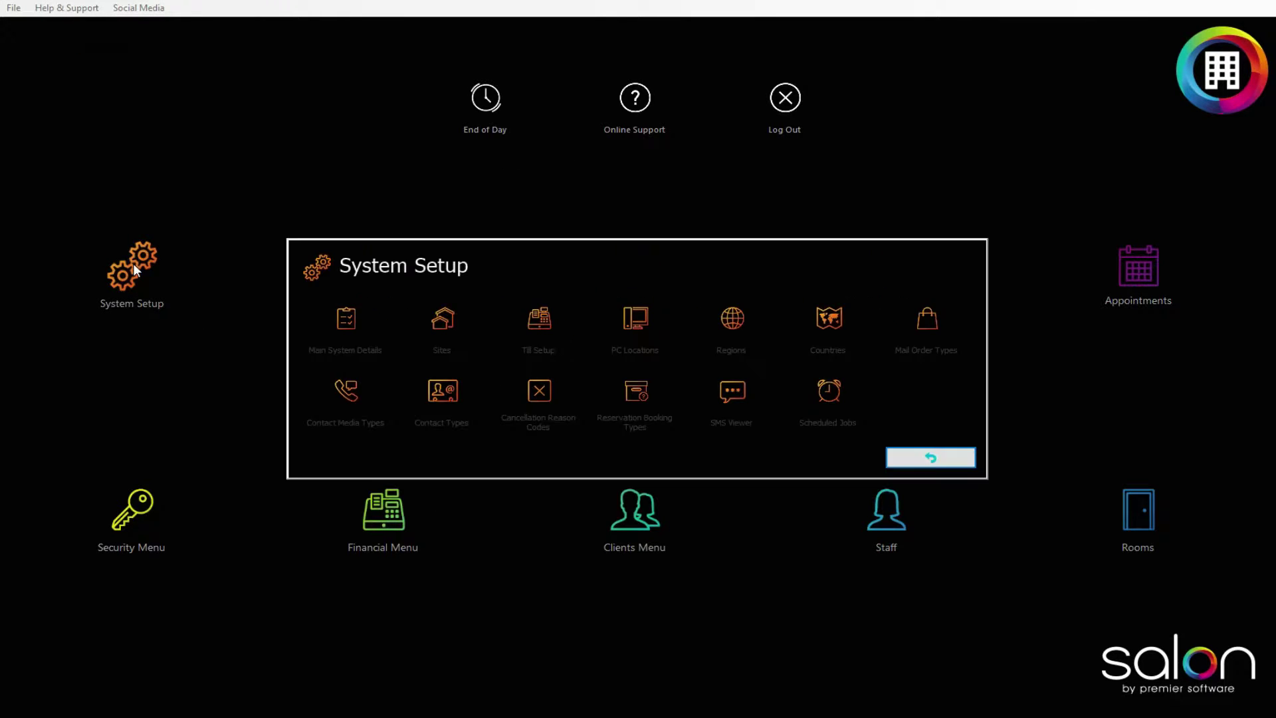
{"action": "left_click", "coordinate": [433, 319]}
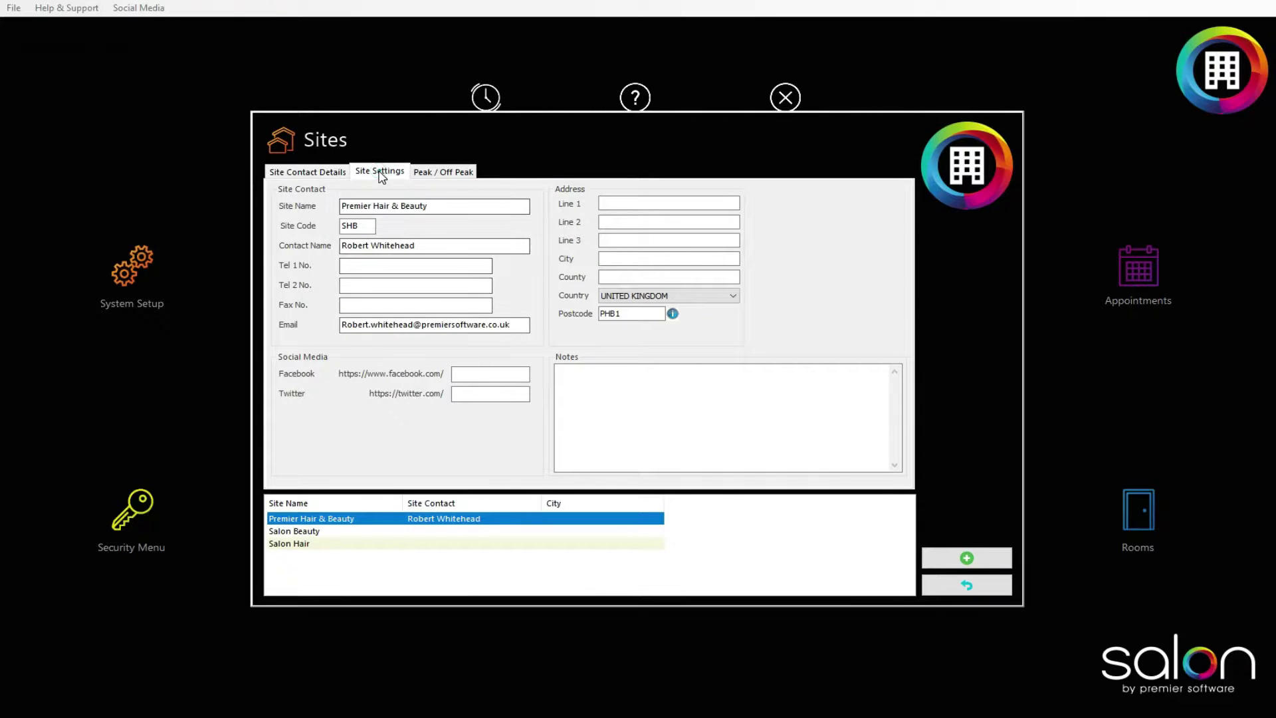
{"action": "left_click", "coordinate": [381, 173]}
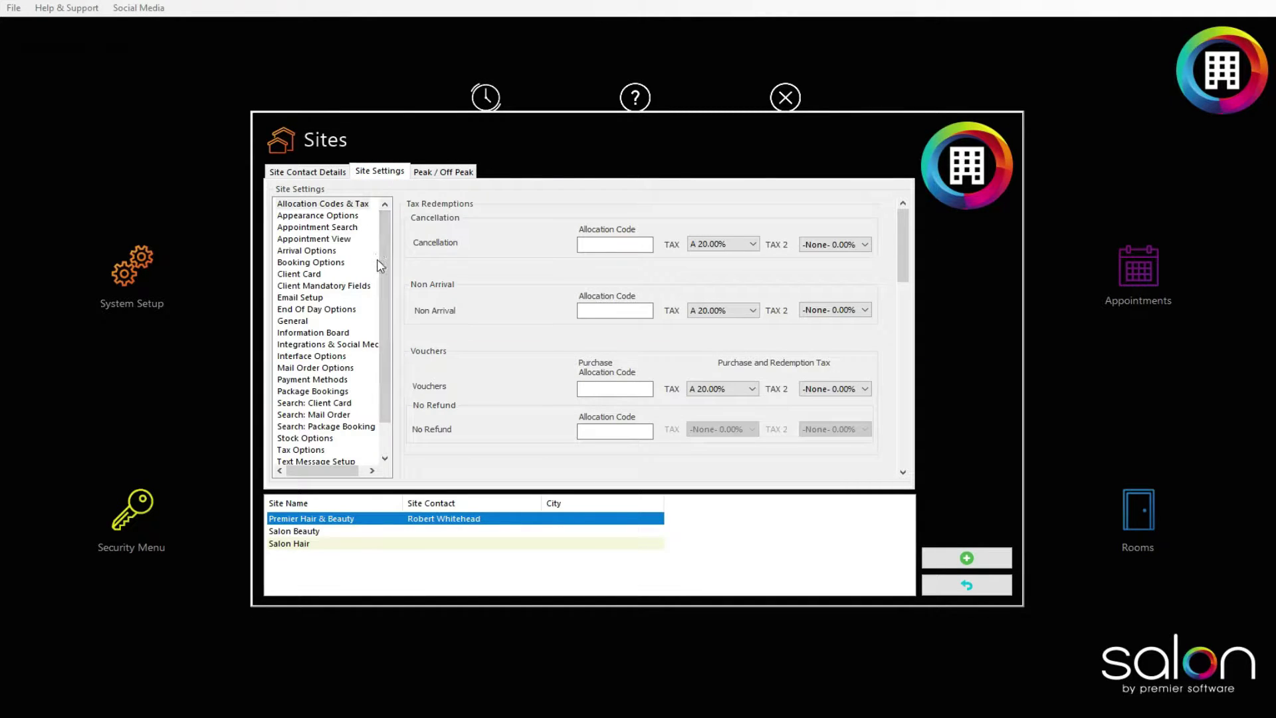
{"action": "left_click_drag", "start_coordinate": [385, 267], "coordinate": [388, 298]}
{"action": "left_click", "coordinate": [326, 344]}
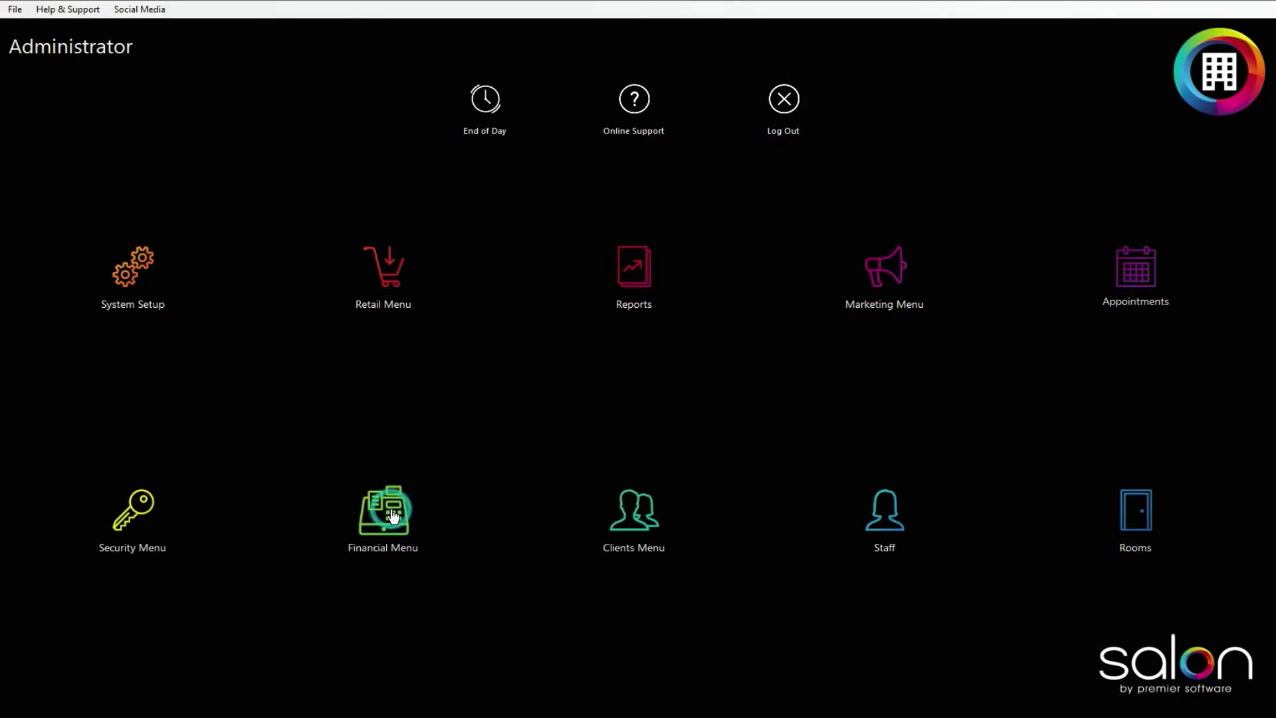
Step: View the Beauty and Hair entries in the Business Areas setup
{"action": "left_click", "coordinate": [392, 515]}
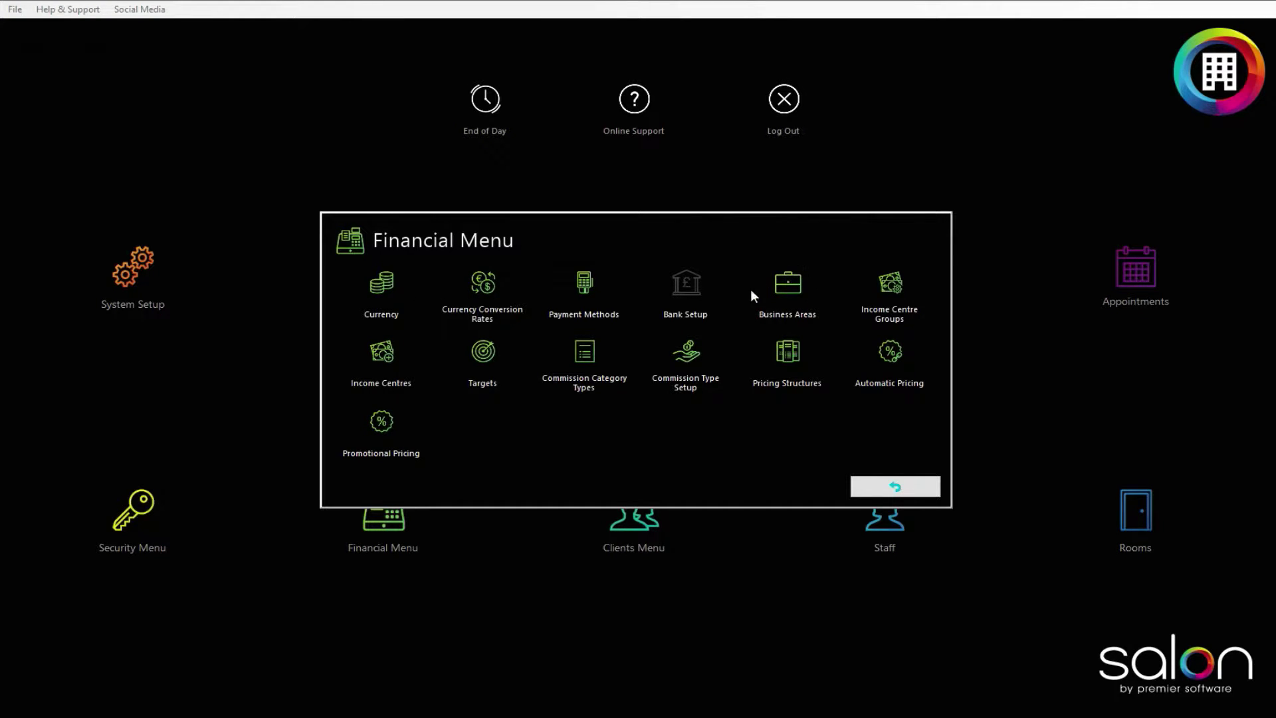
{"action": "left_click", "coordinate": [788, 280]}
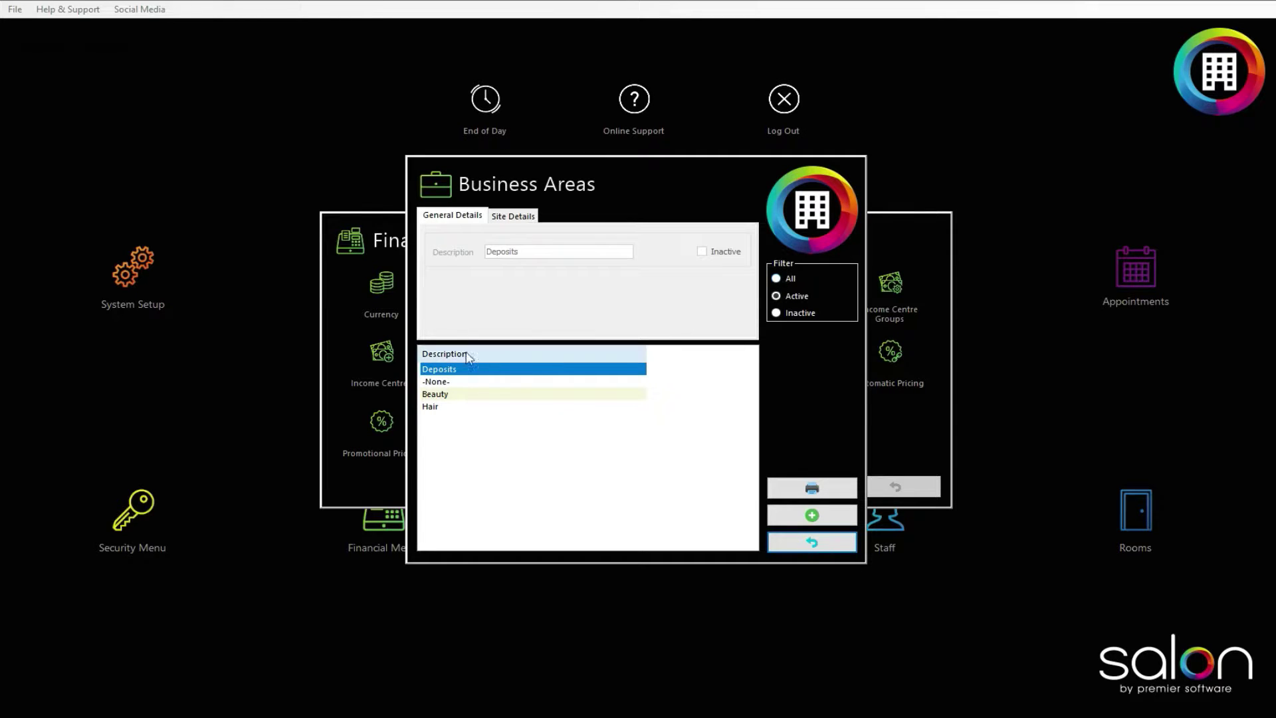
{"action": "left_click", "coordinate": [450, 395]}
{"action": "left_click", "coordinate": [452, 406]}
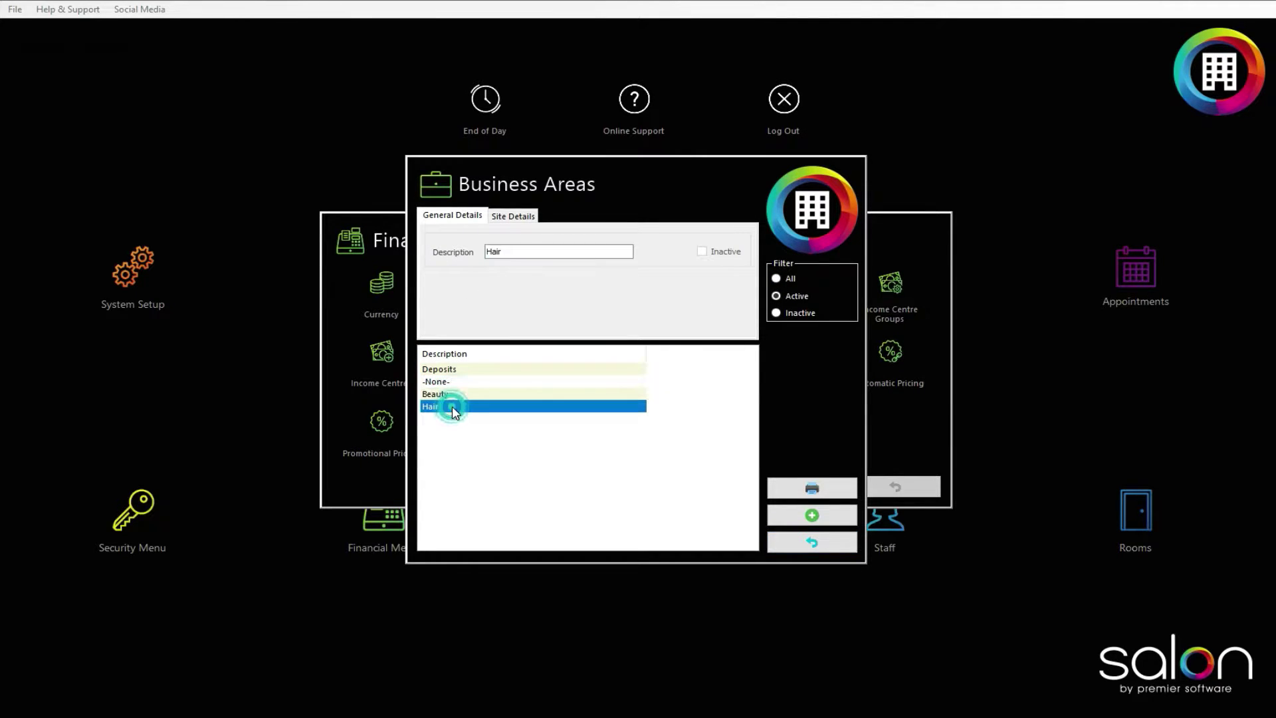
{"action": "left_click", "coordinate": [455, 396]}
Step: Try to add a new business area with the description Beauty
{"action": "left_click", "coordinate": [783, 516]}
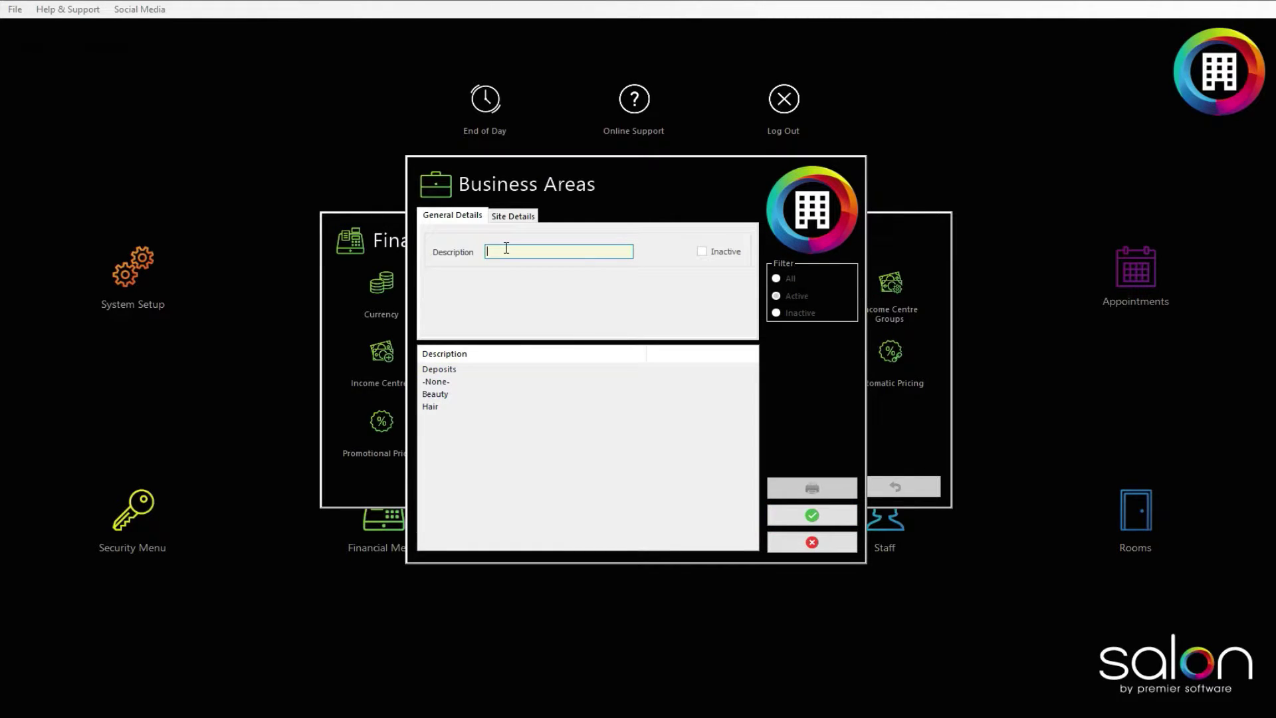
{"action": "type", "text": "Beauty"}
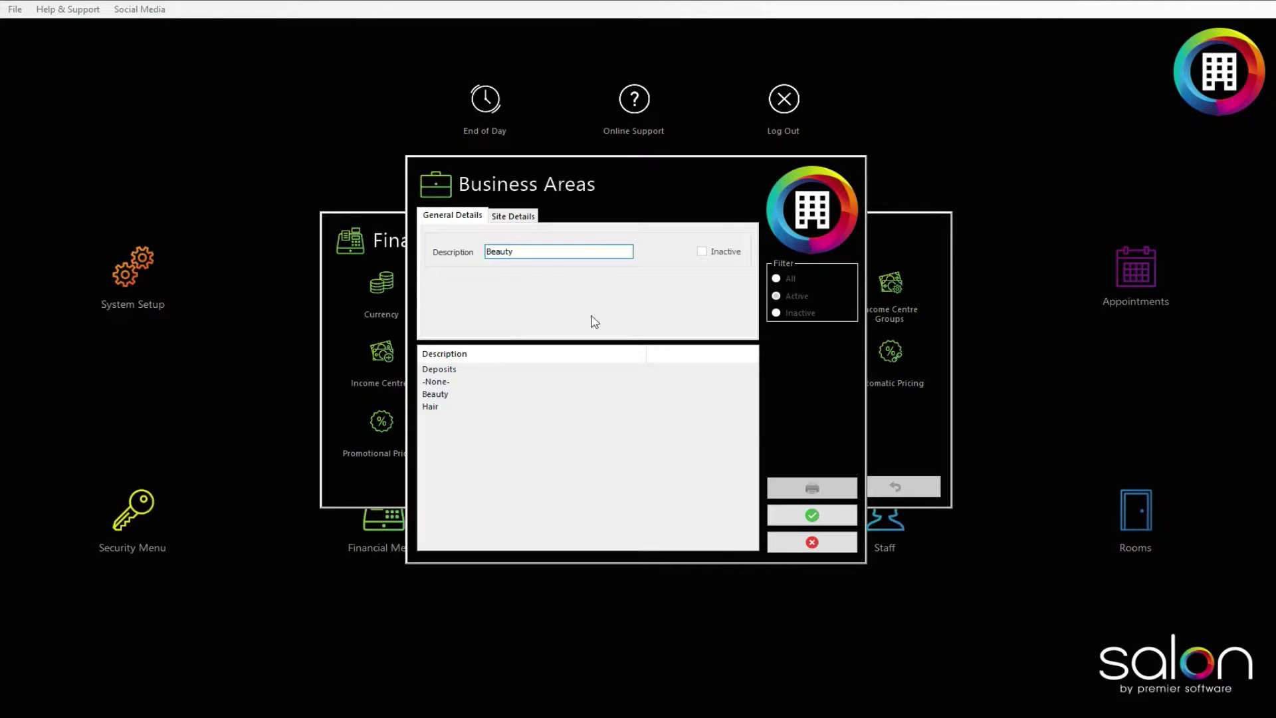
{"action": "left_click", "coordinate": [812, 515]}
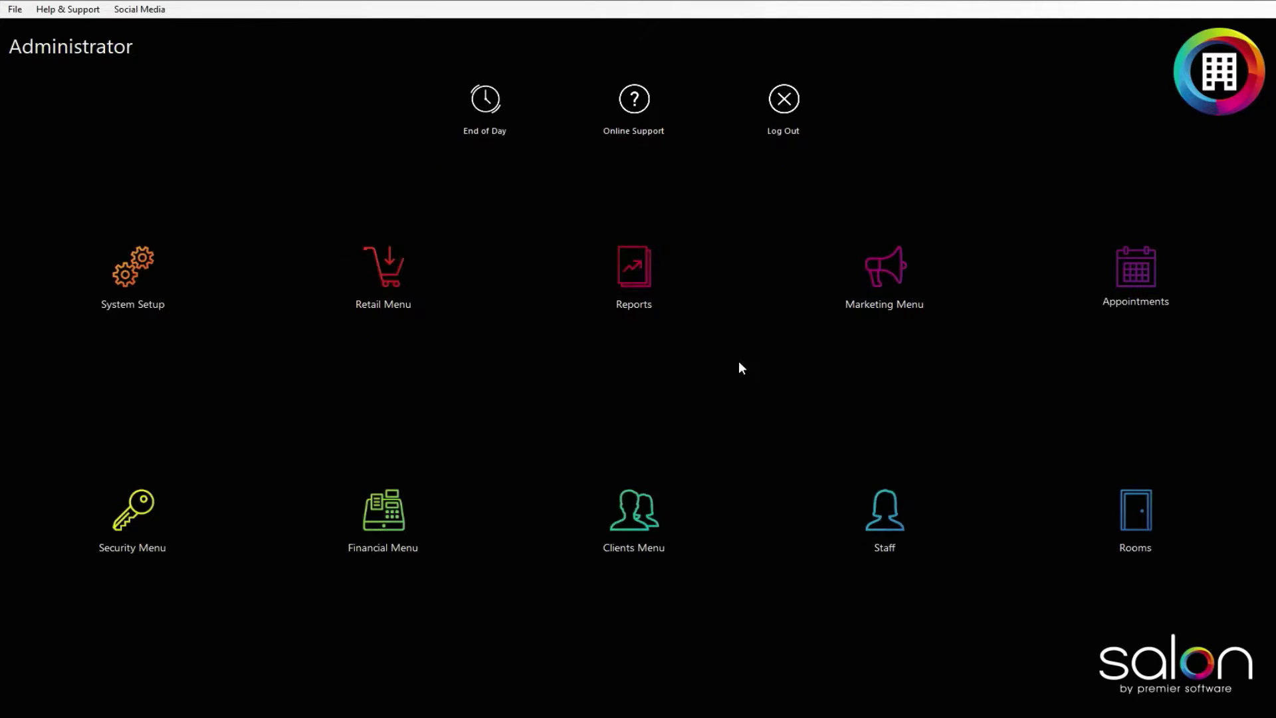
Step: Run the Trading Summary report from the Revenue Breakdown reports
{"action": "left_click", "coordinate": [639, 280]}
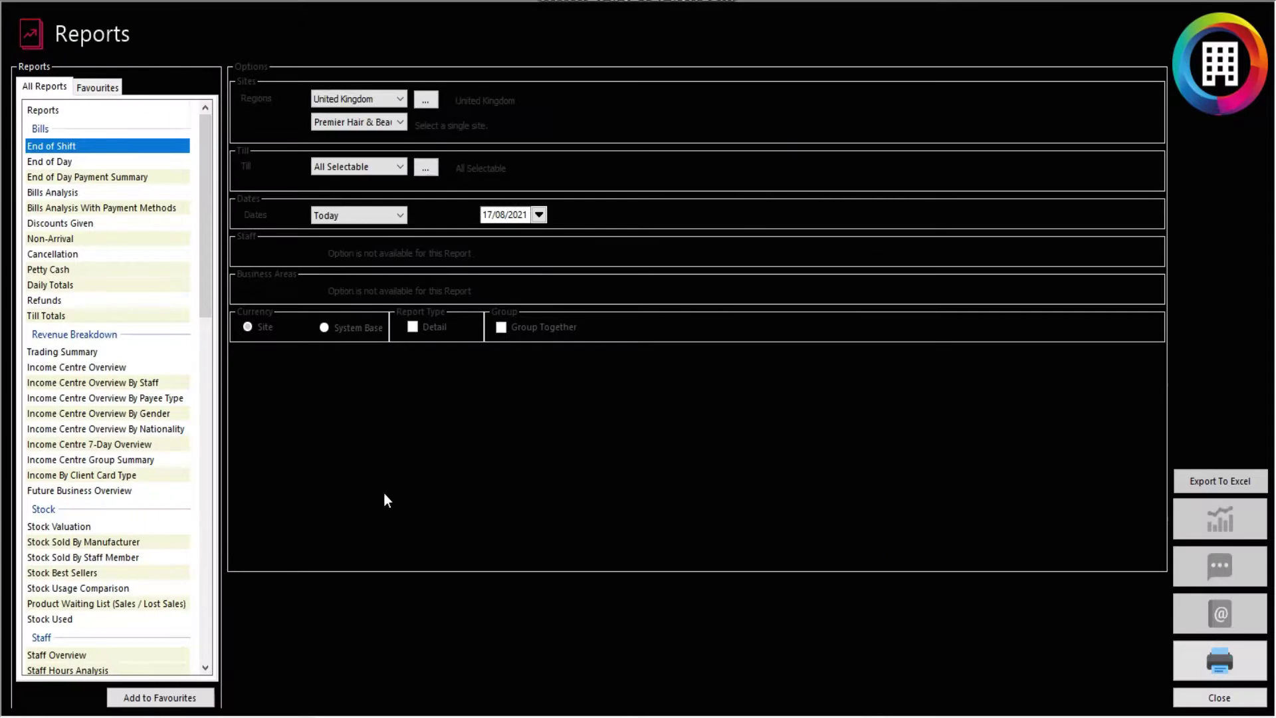
{"action": "left_click", "coordinate": [34, 350]}
{"action": "left_click", "coordinate": [1227, 664]}
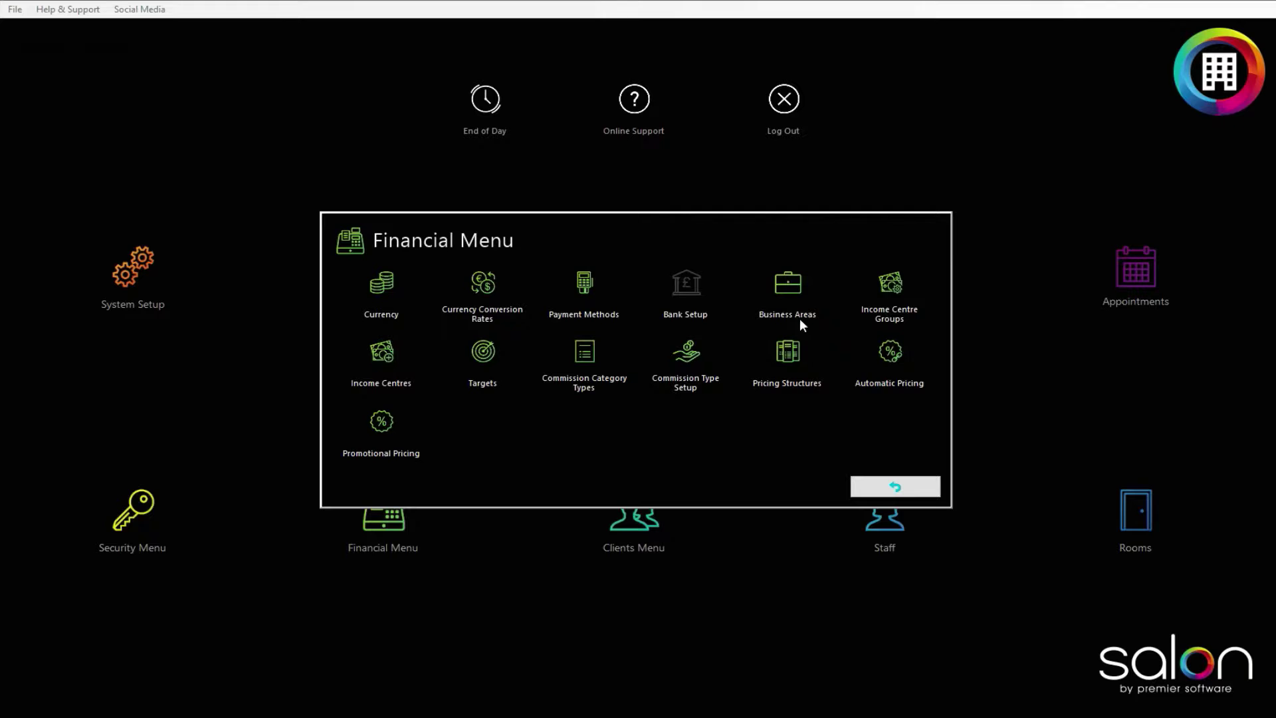
Step: Review the Barbering, Beauty, Deposits, Hair Retail and Packages income centre groups, and start a new group entry without keeping it
{"action": "left_click", "coordinate": [890, 286]}
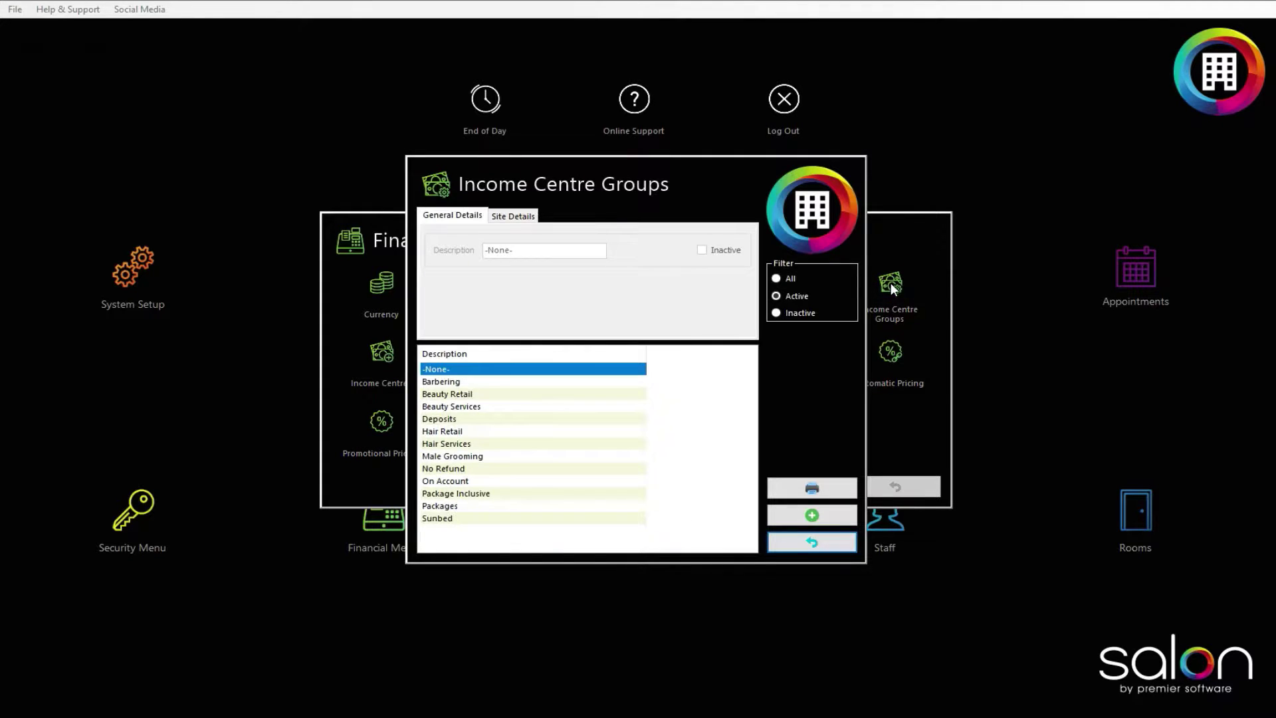
{"action": "left_click", "coordinate": [445, 382]}
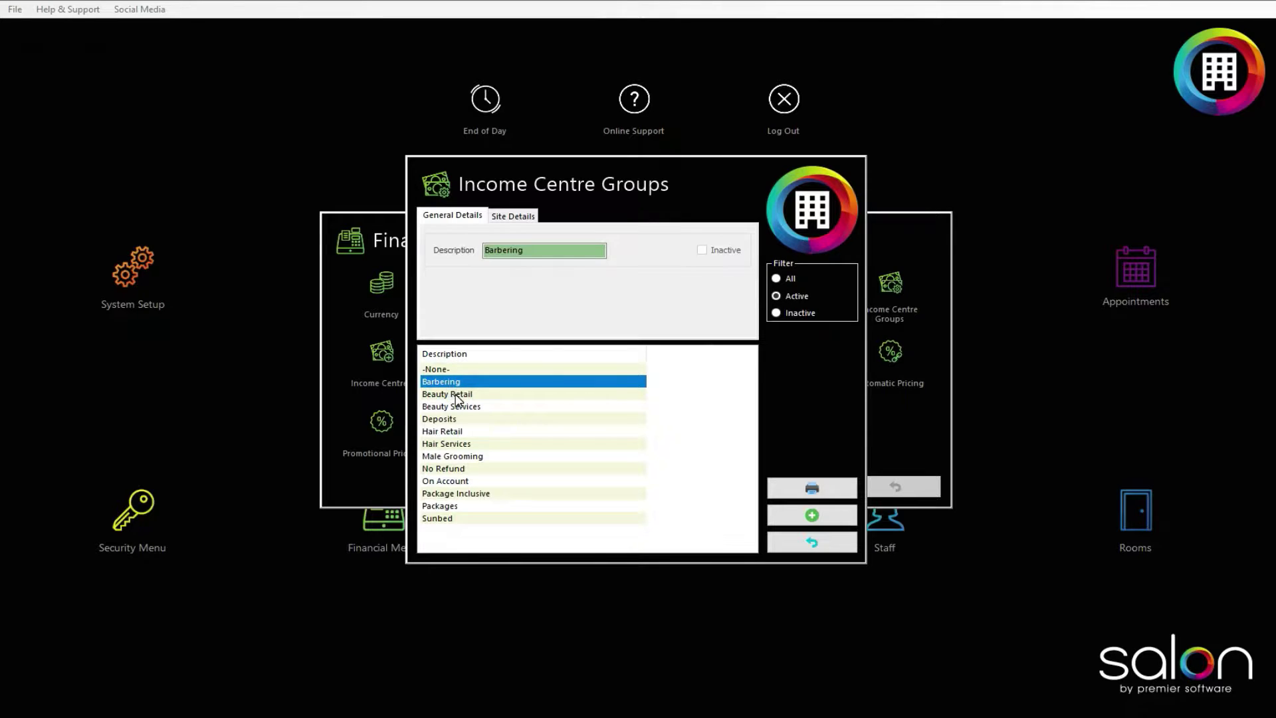
{"action": "left_click", "coordinate": [456, 396]}
{"action": "left_click", "coordinate": [464, 408]}
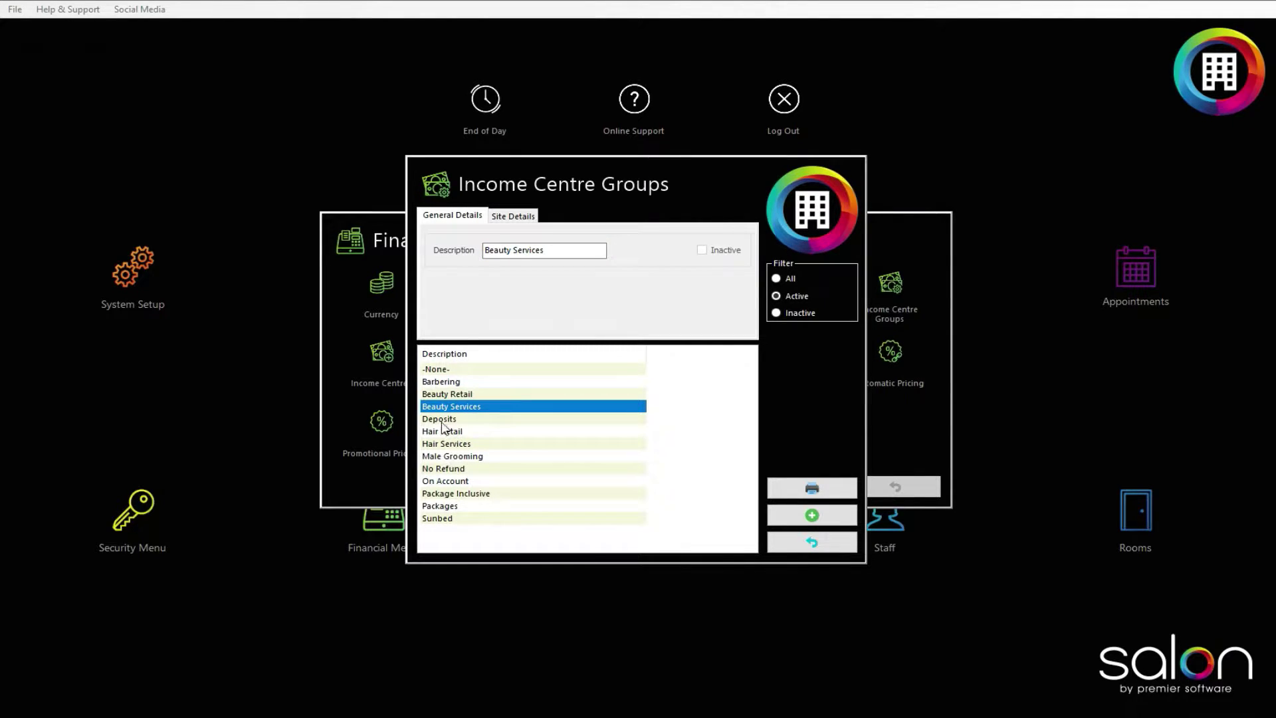
{"action": "left_click", "coordinate": [442, 419]}
{"action": "left_click", "coordinate": [447, 432]}
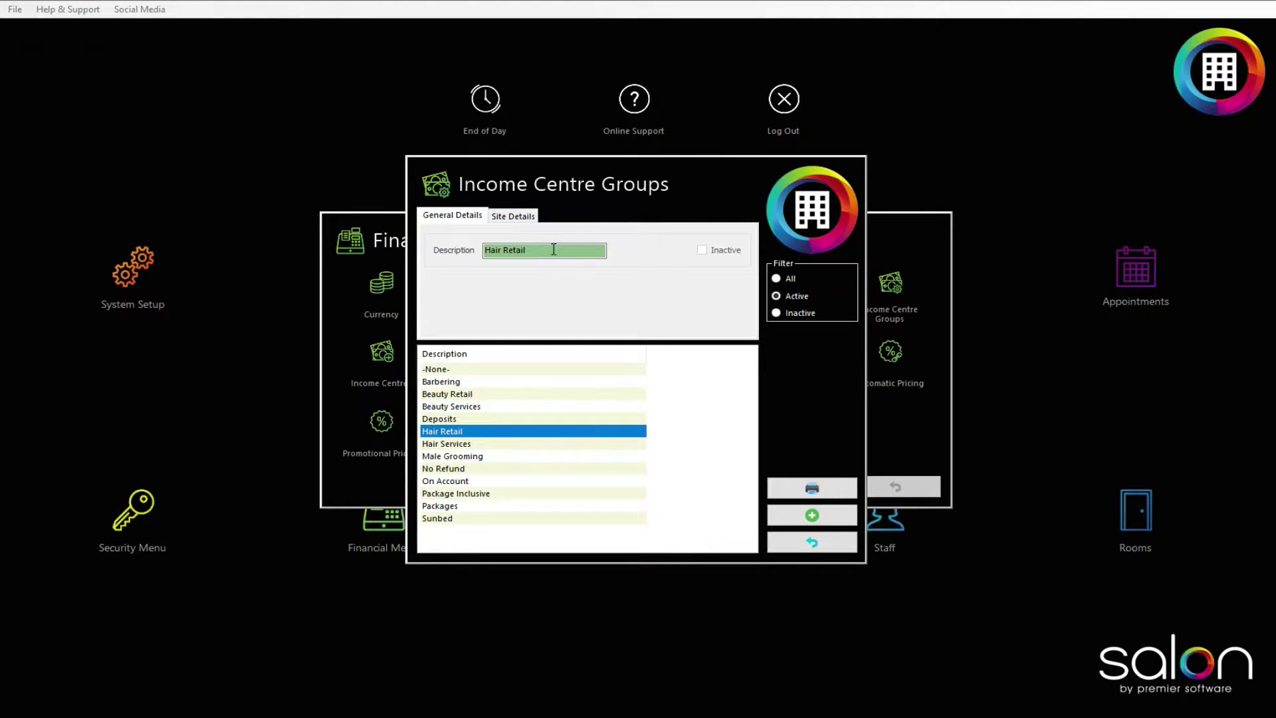
{"action": "left_click", "coordinate": [468, 509]}
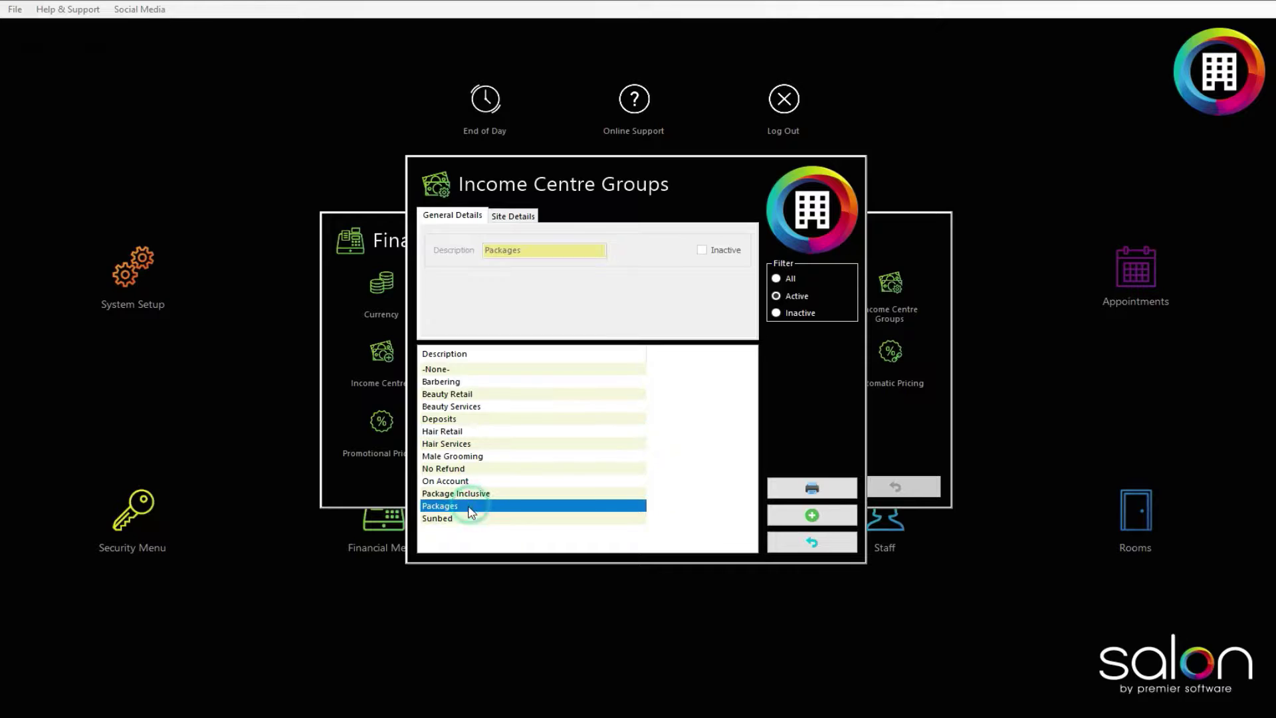
{"action": "left_click", "coordinate": [812, 515]}
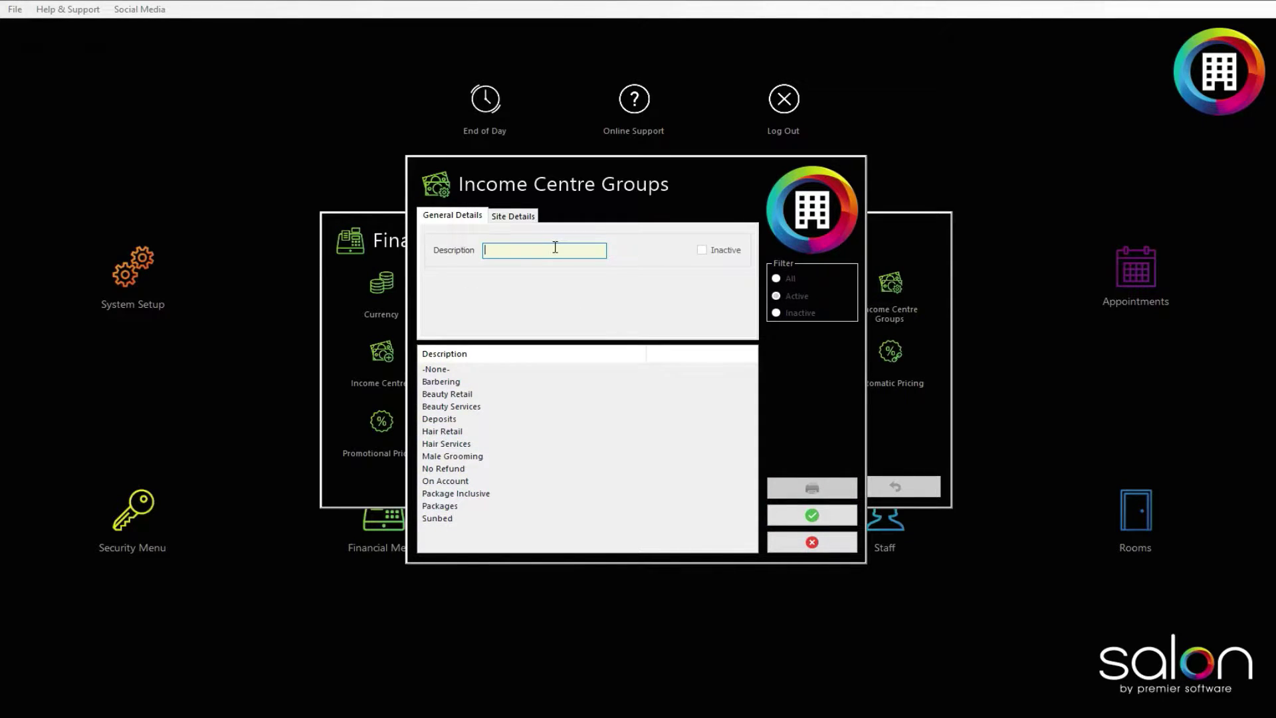
{"action": "type", "text": "R"}
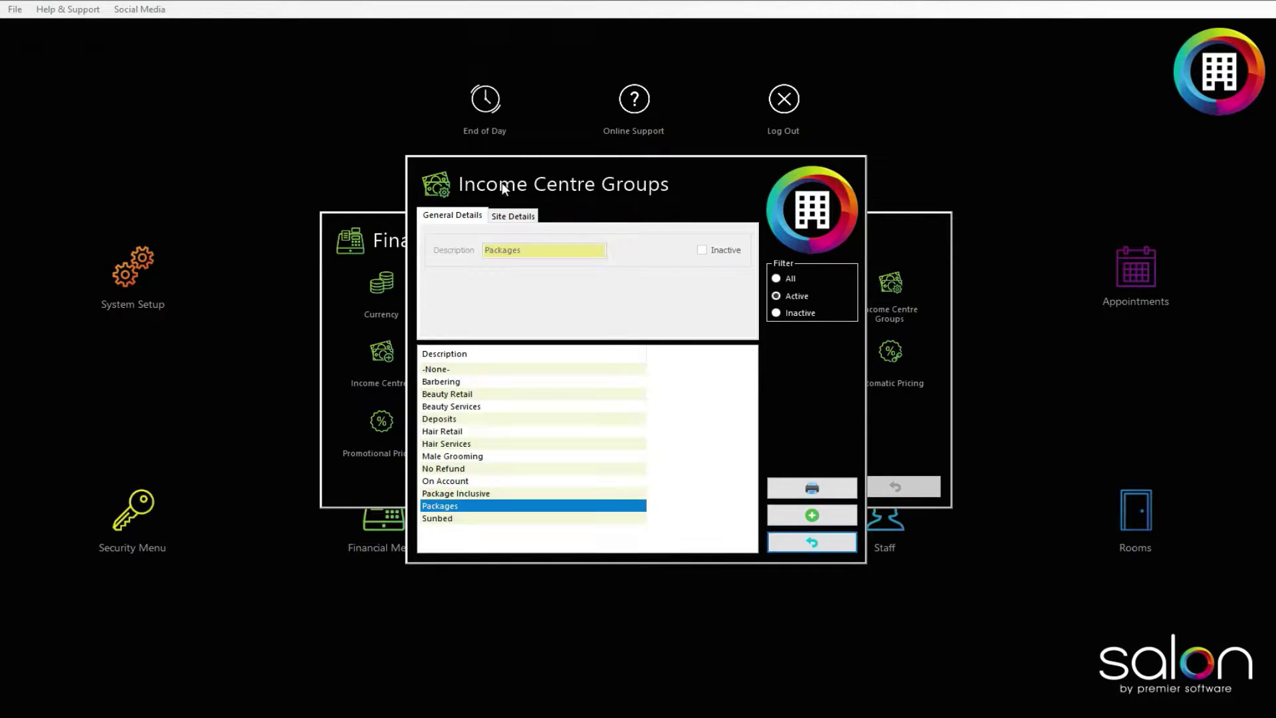
Step: View the site details and available business areas of the Packages income centre group, leaving its assignment as is, and return to the Financial Menu
{"action": "left_click", "coordinate": [510, 215]}
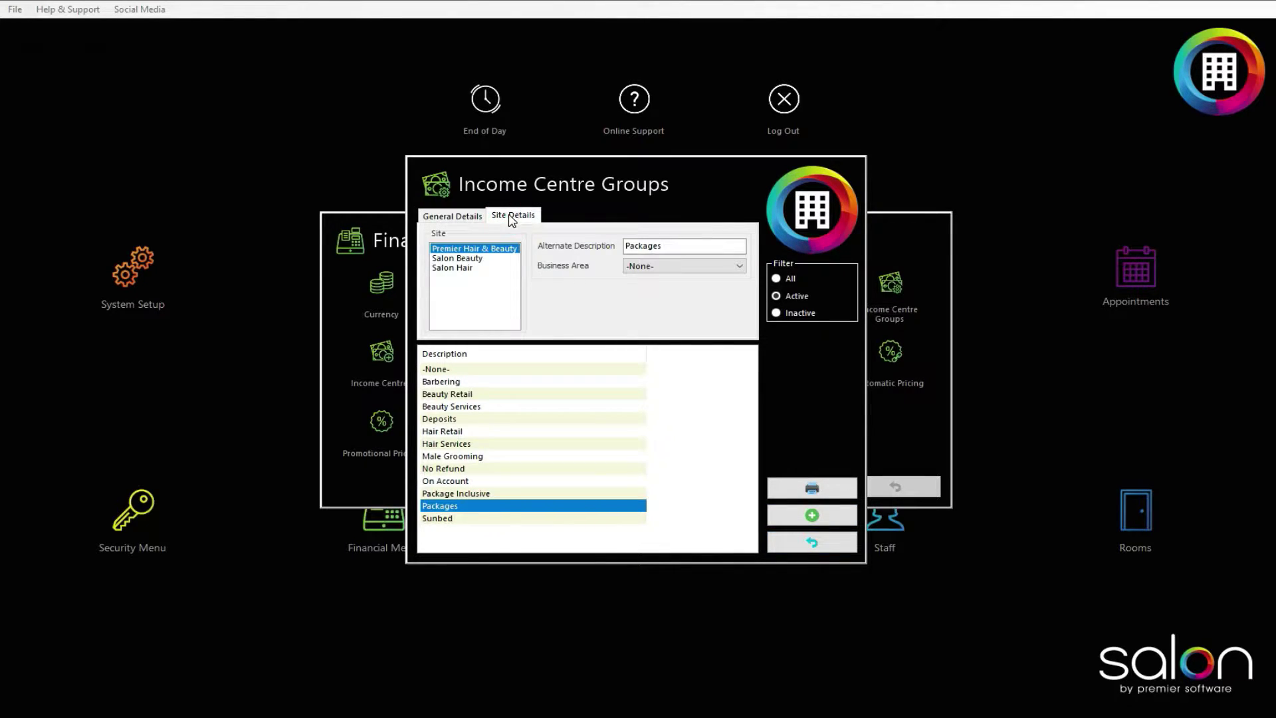
{"action": "left_click", "coordinate": [512, 220]}
{"action": "left_click", "coordinate": [738, 269]}
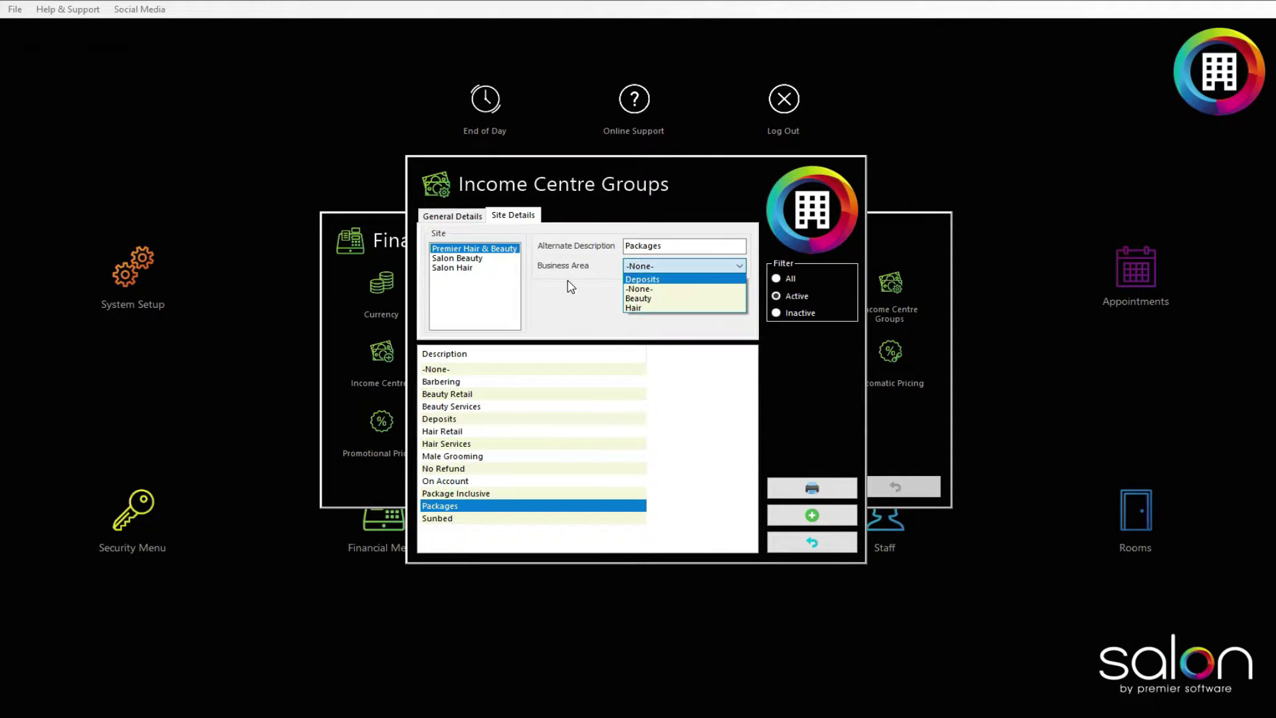
{"action": "left_click", "coordinate": [578, 266]}
{"action": "left_click", "coordinate": [811, 544]}
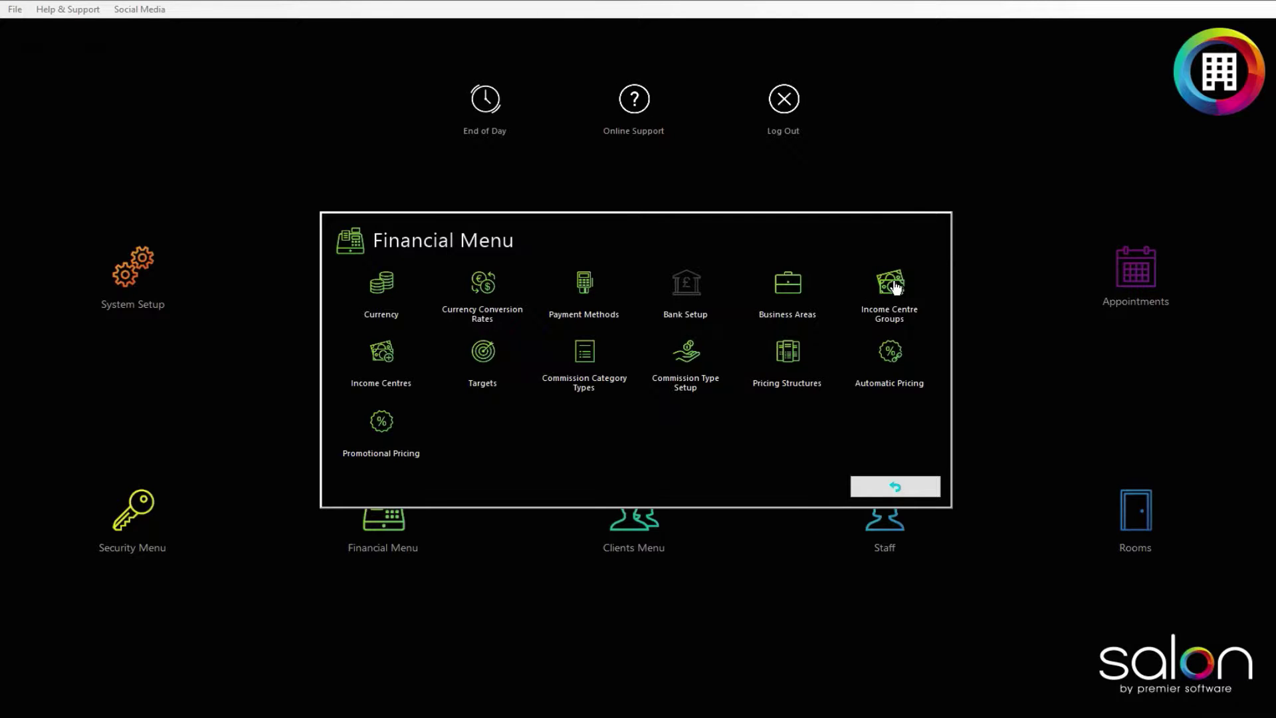
Step: Examine the income centres and their groups, including Technical, Decleor and Elemis
{"action": "left_click", "coordinate": [382, 353]}
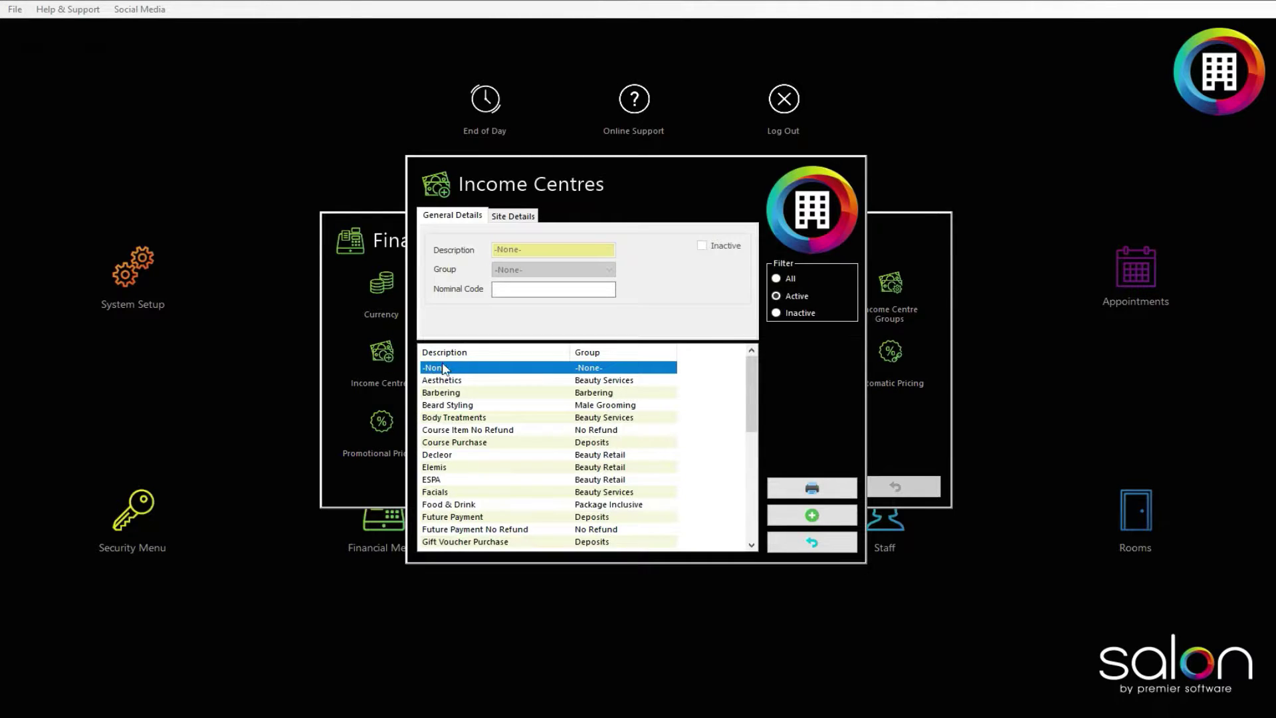
{"action": "scroll", "coordinate": [473, 435], "scroll_direction": "down", "scroll_amount": 1}
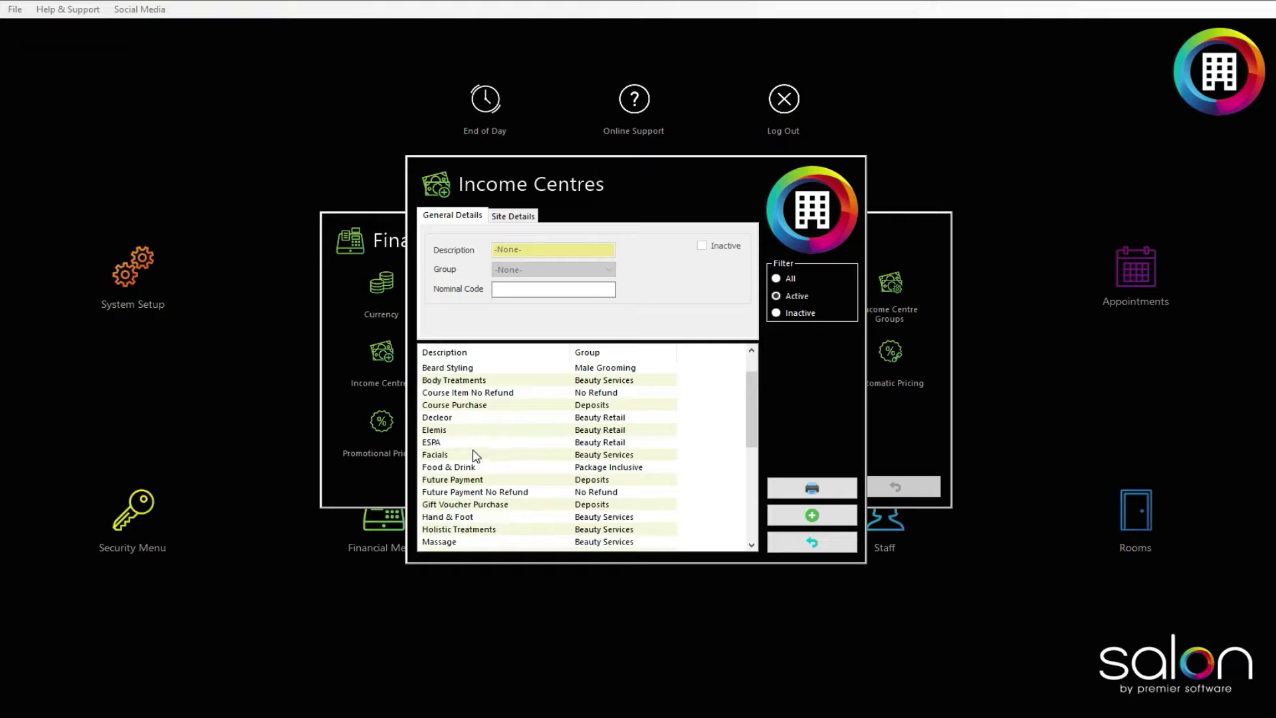
{"action": "scroll", "coordinate": [475, 456], "scroll_direction": "down", "scroll_amount": 6}
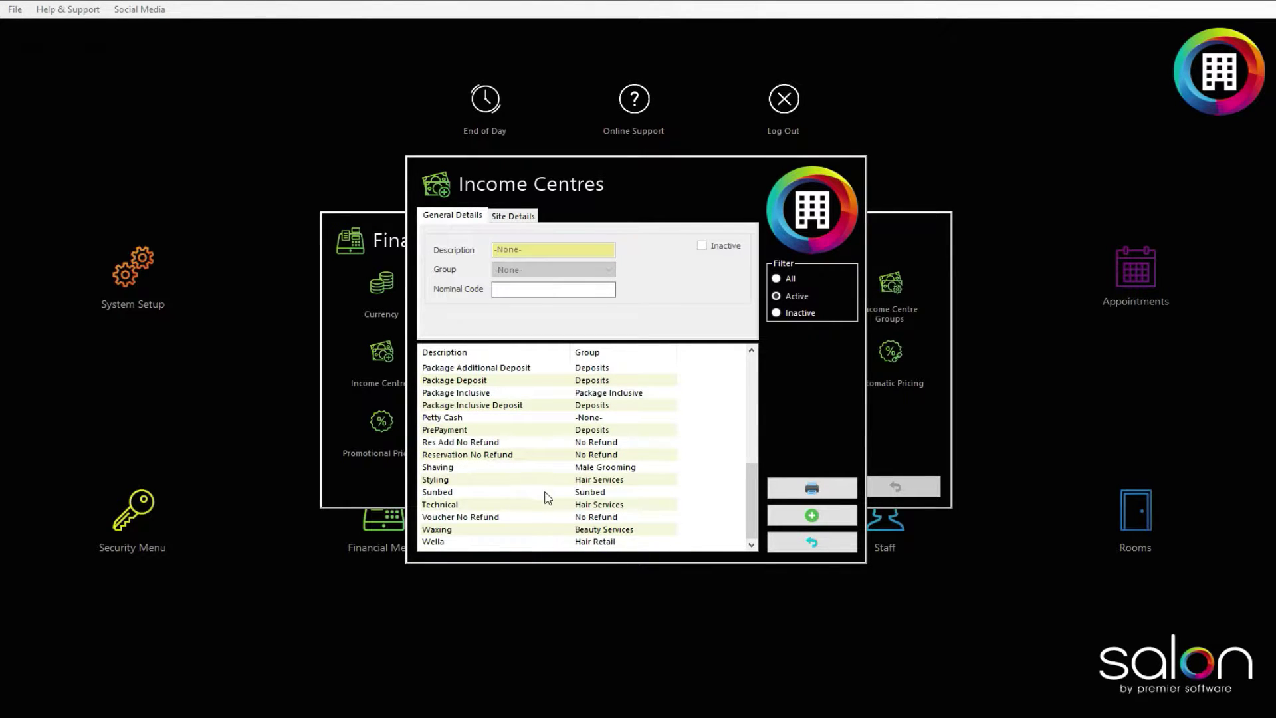
{"action": "left_click", "coordinate": [599, 505]}
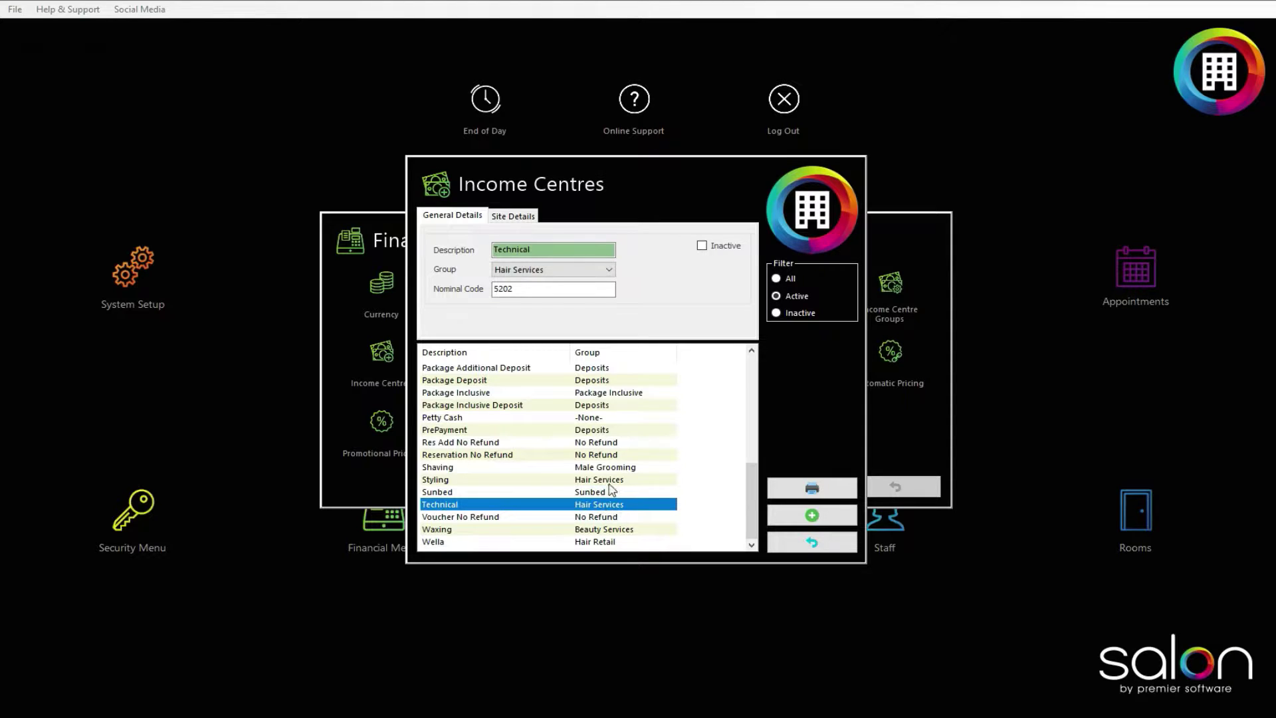
{"action": "scroll", "coordinate": [608, 432], "scroll_direction": "up", "scroll_amount": 5}
{"action": "left_click", "coordinate": [607, 381]}
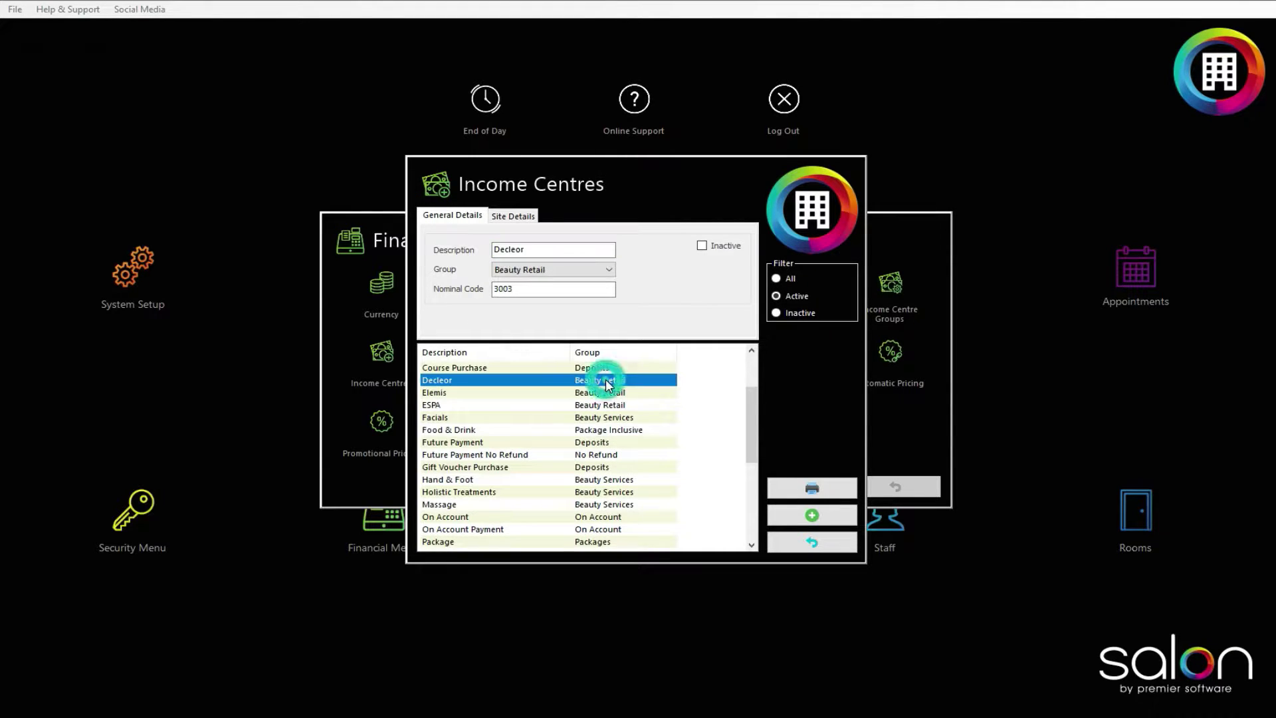
{"action": "left_click", "coordinate": [608, 393]}
Step: Try to add an income centre named Aesthetics in the Beauty Services group with nominal code ABS
{"action": "left_click", "coordinate": [792, 512]}
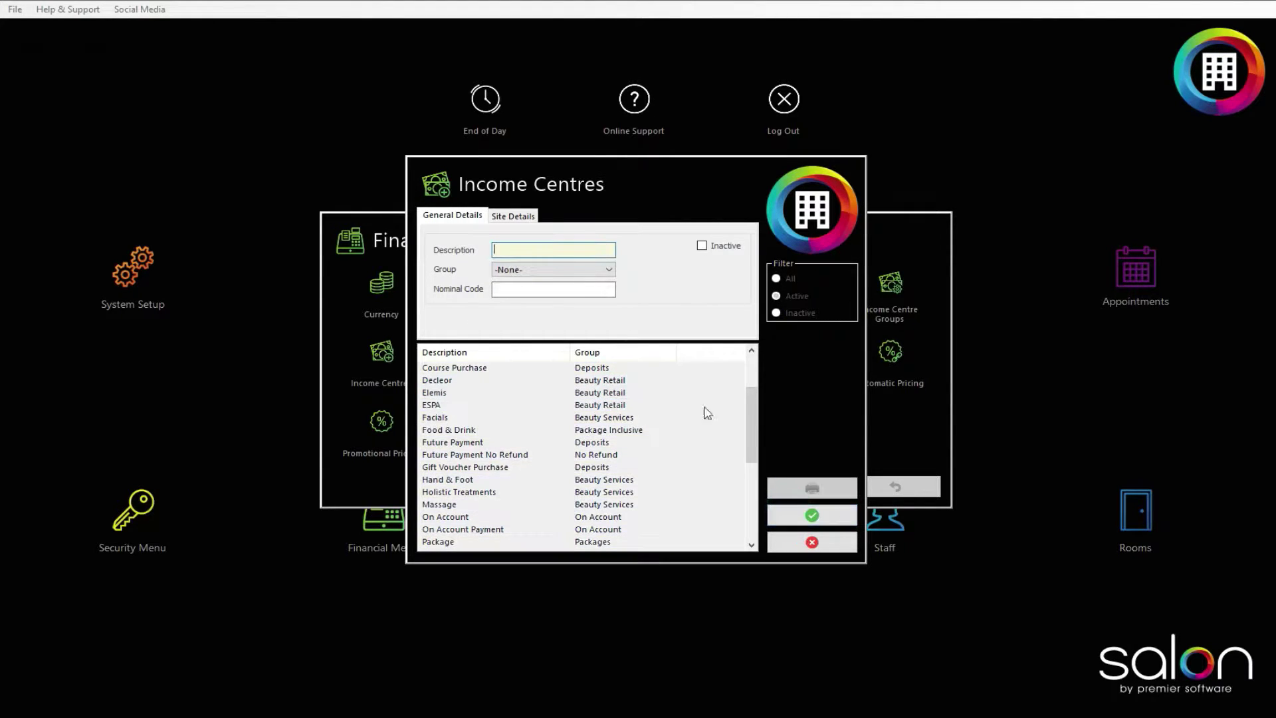
{"action": "type", "text": "Aesthetics"}
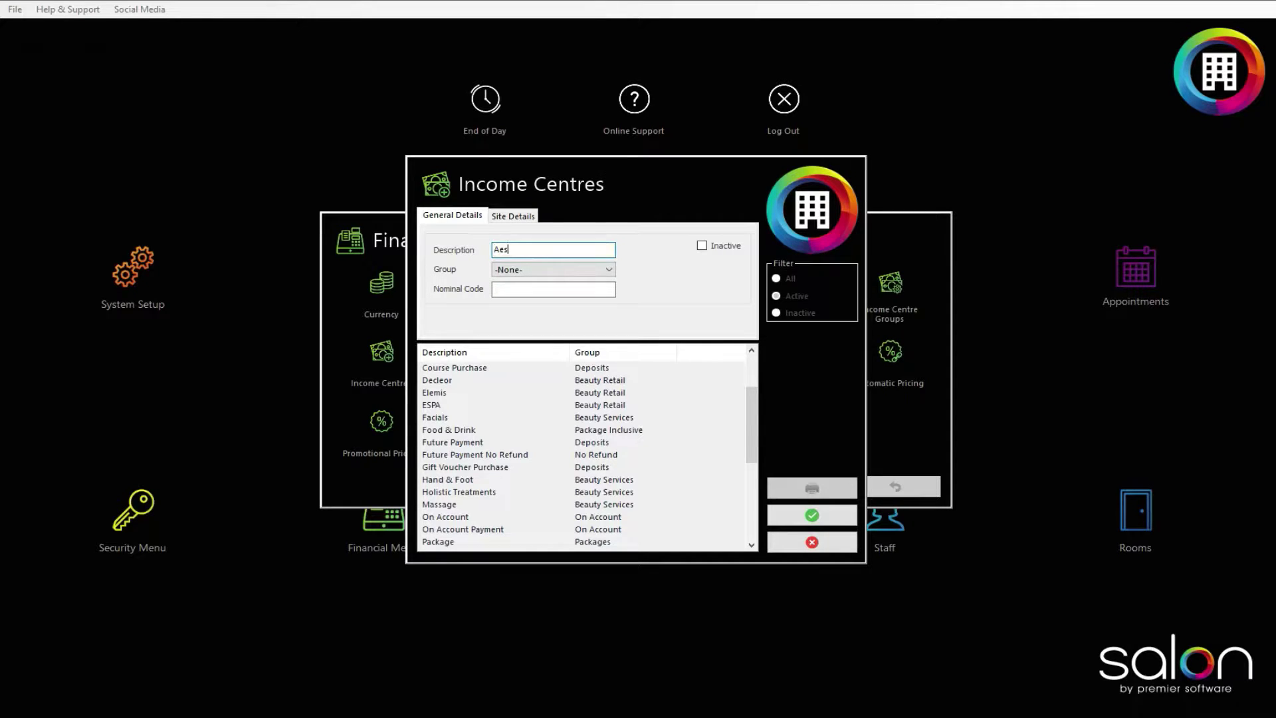
{"action": "left_click", "coordinate": [539, 270]}
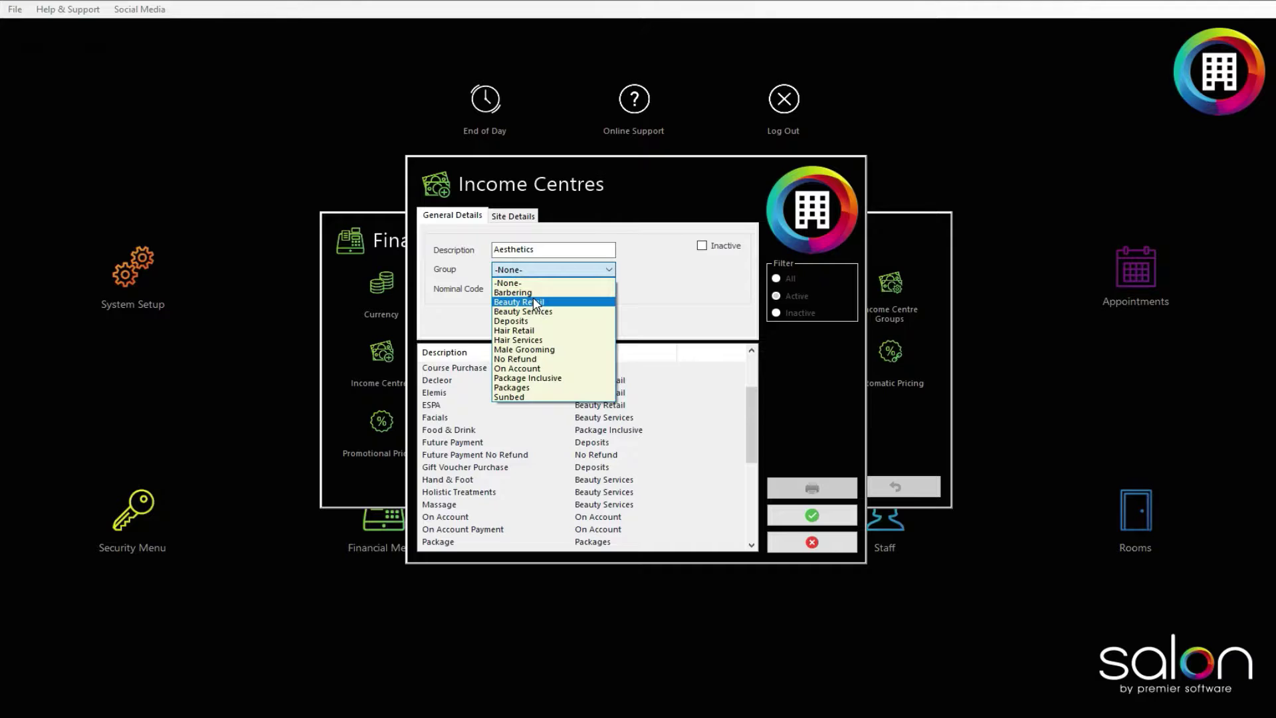
{"action": "left_click", "coordinate": [537, 310]}
{"action": "left_click", "coordinate": [529, 294]}
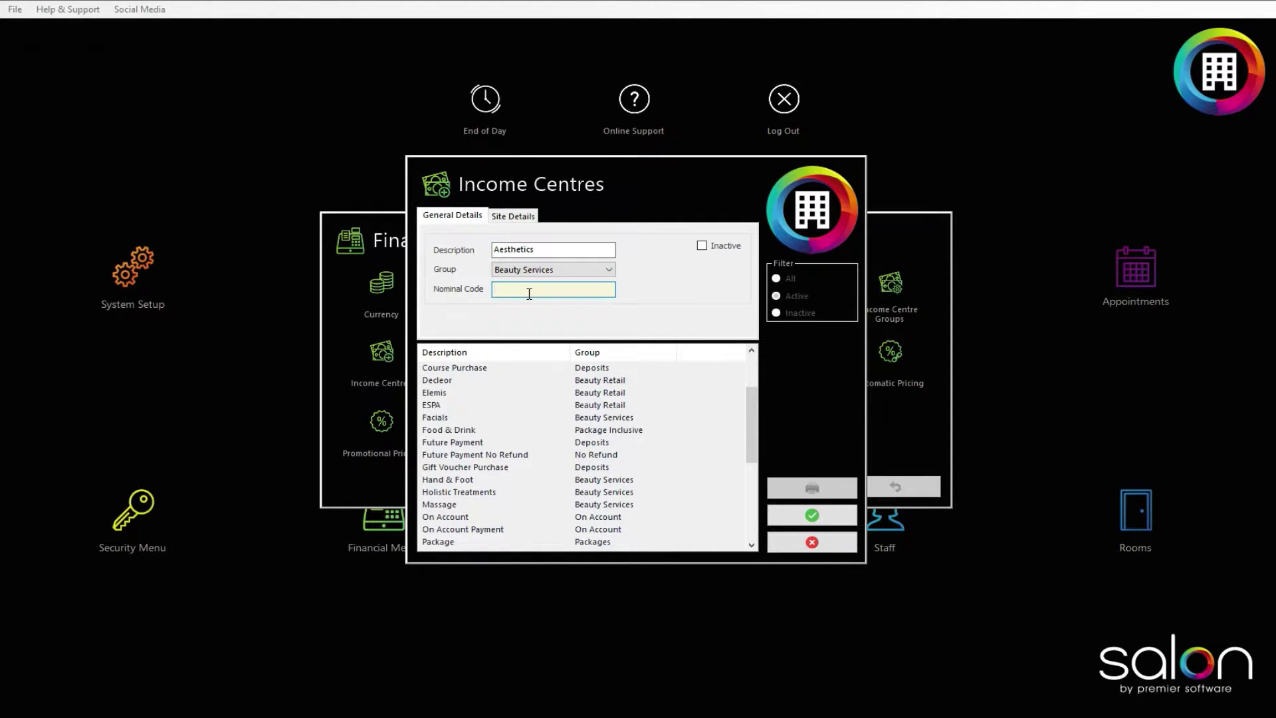
{"action": "type", "text": "ABS"}
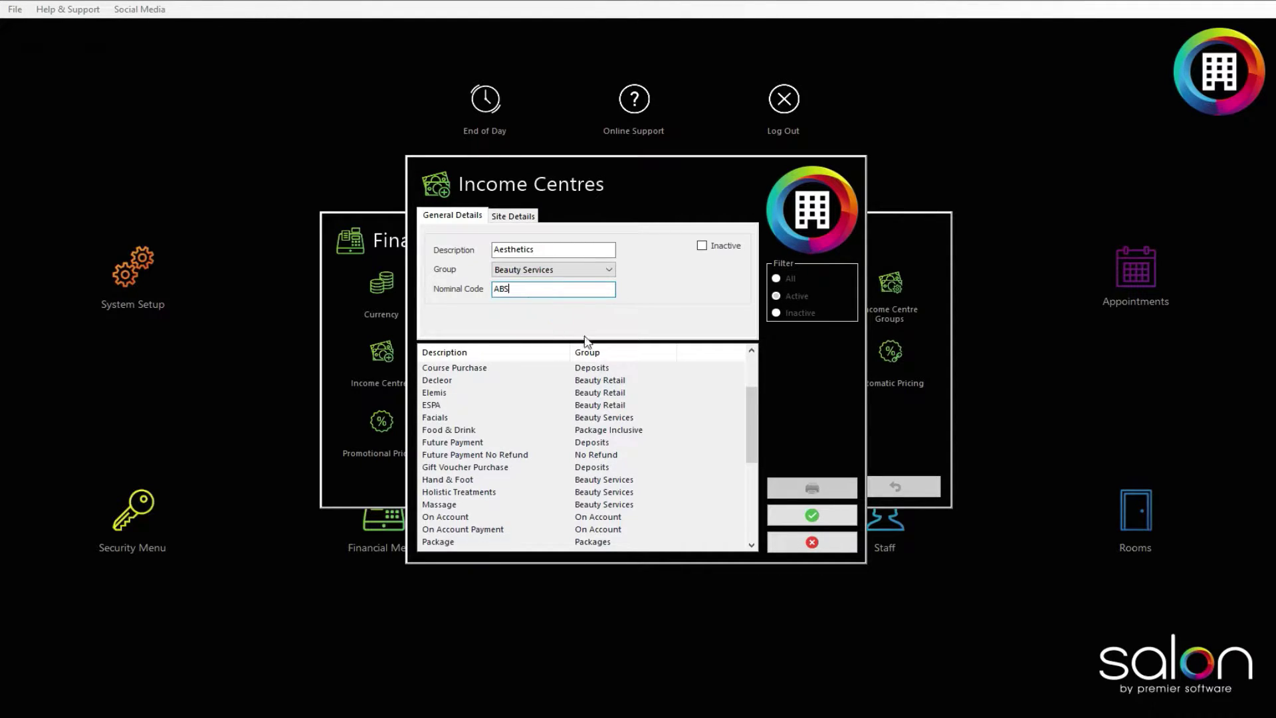
{"action": "left_click", "coordinate": [814, 516]}
Step: View the site details of the Elemis income centre, then return to the main menu
{"action": "left_click", "coordinate": [518, 217]}
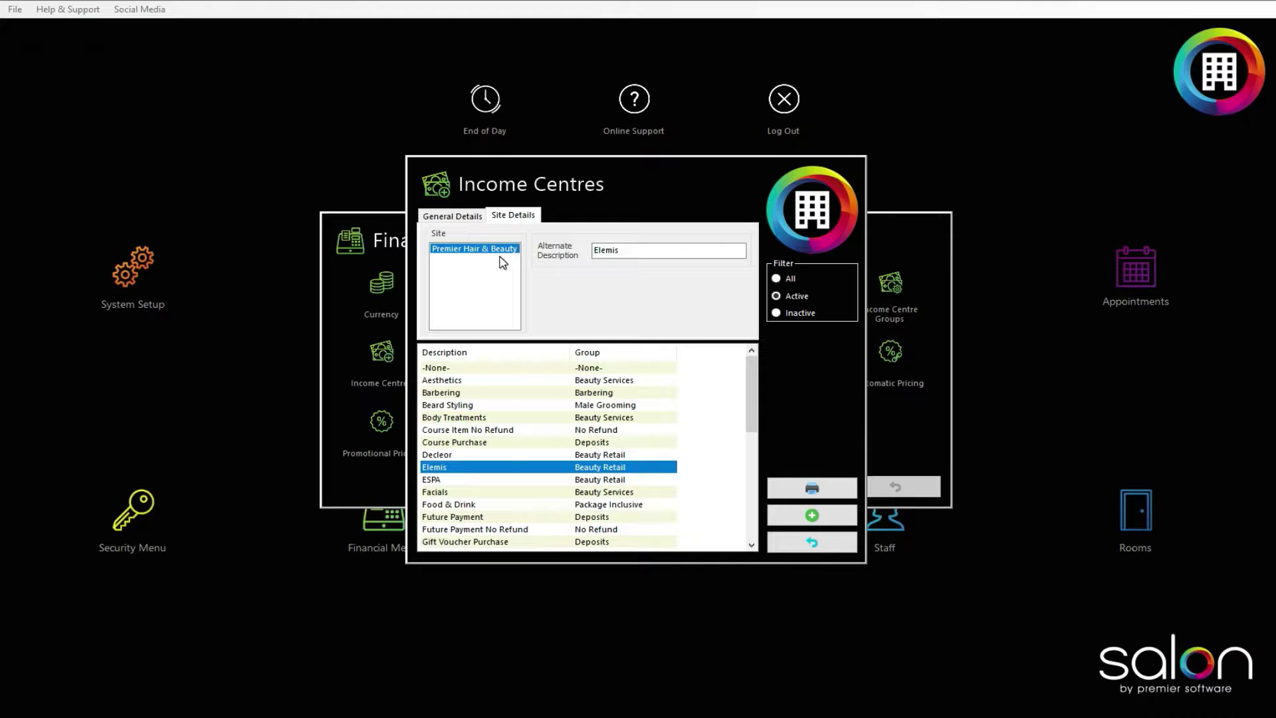
{"action": "left_click", "coordinate": [812, 541]}
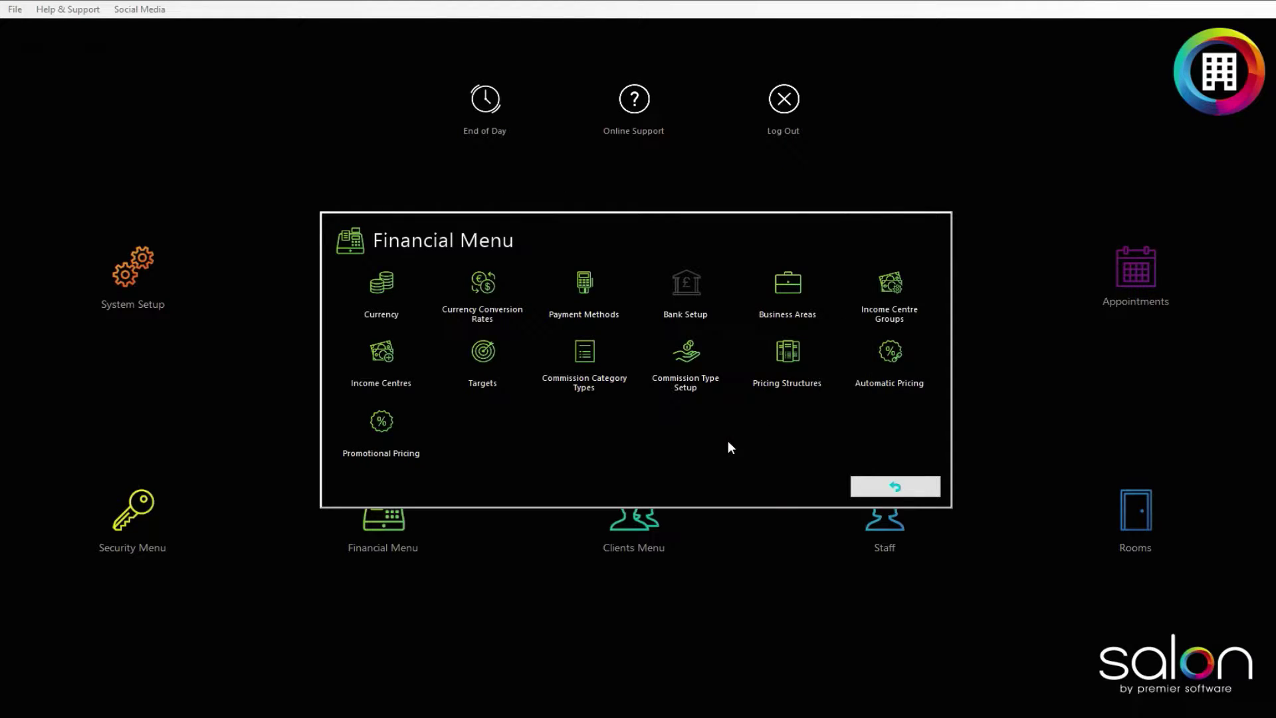
{"action": "left_click", "coordinate": [868, 488]}
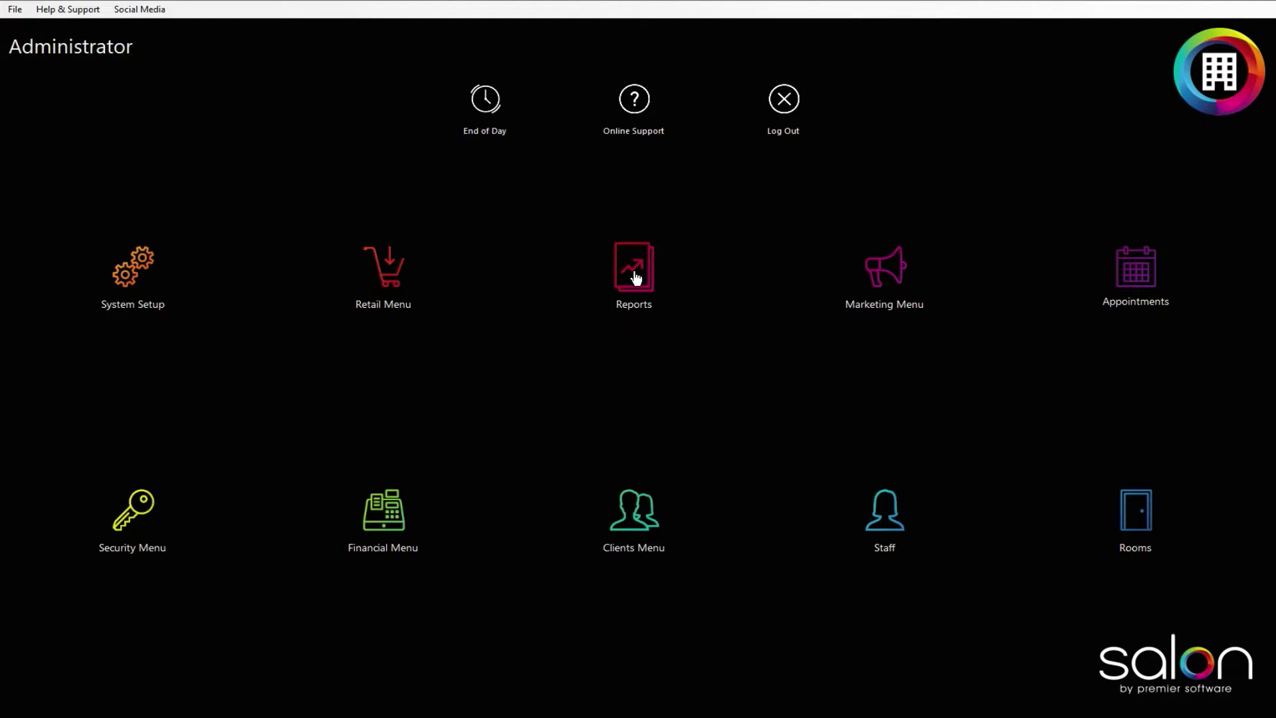
Step: Run the Income Centre Group Summary report for Premier Hair & Beauty over all dates, then close it
{"action": "left_click", "coordinate": [633, 276]}
{"action": "left_click", "coordinate": [107, 460]}
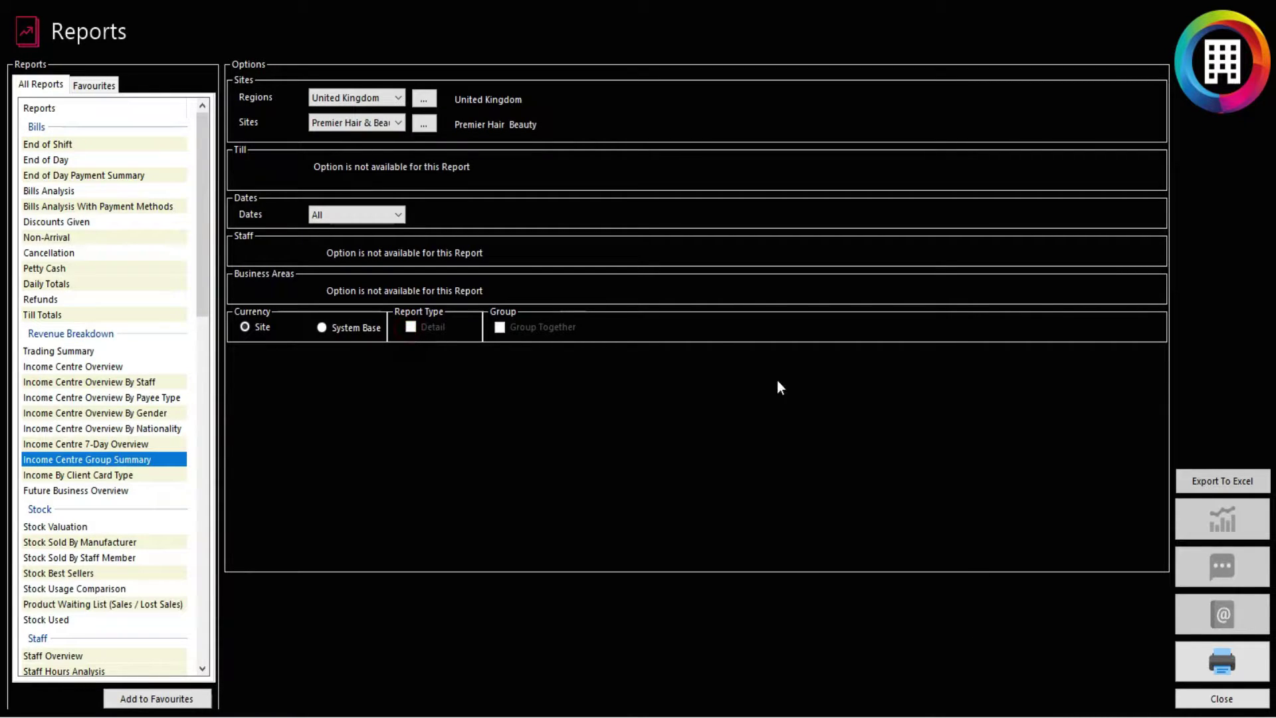
{"action": "left_click", "coordinate": [1196, 655]}
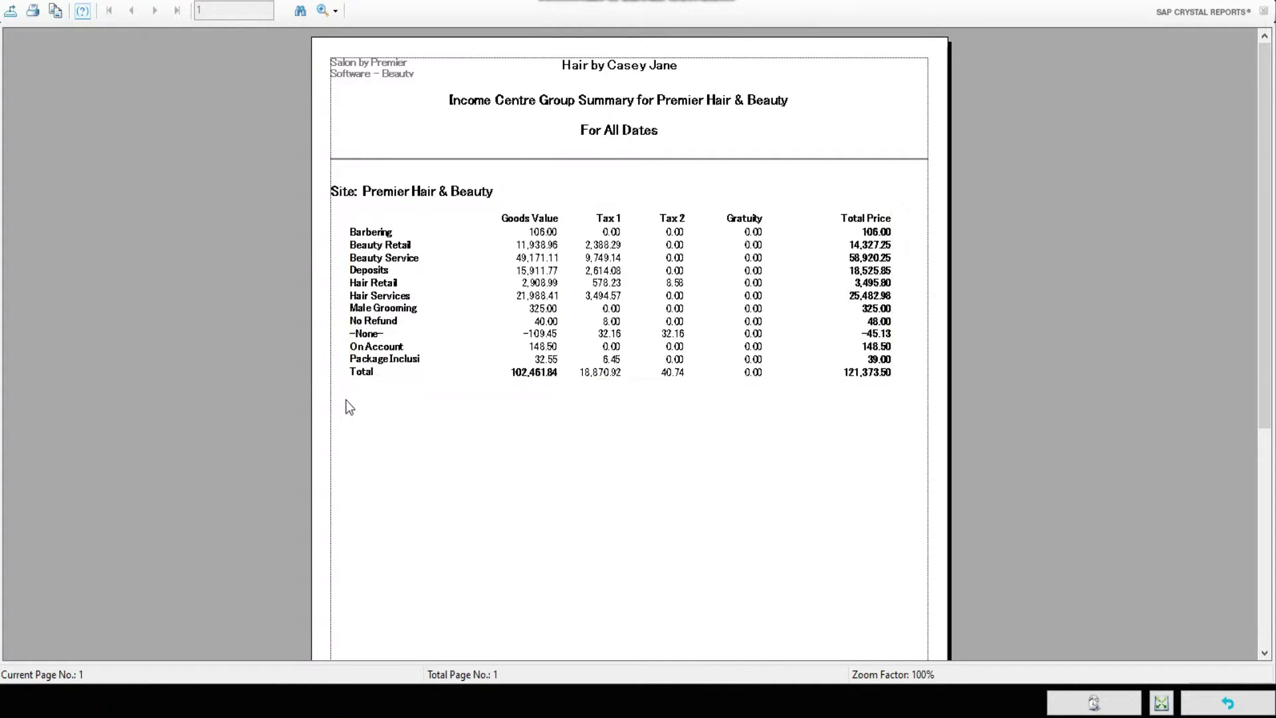
{"action": "key", "text": "Escape"}
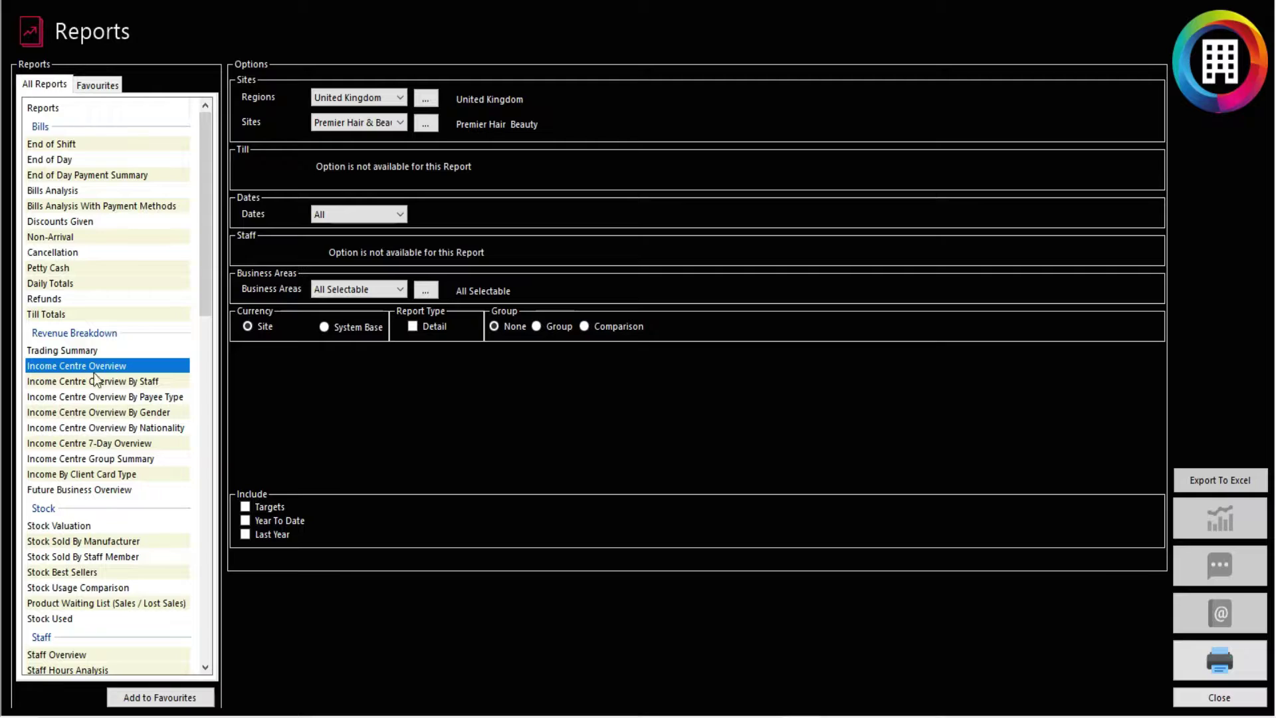
Step: Run the detailed Income Centre Overview report for Premier Hair & Beauty over all dates, review its first two pages, and close it
{"action": "left_click", "coordinate": [412, 327]}
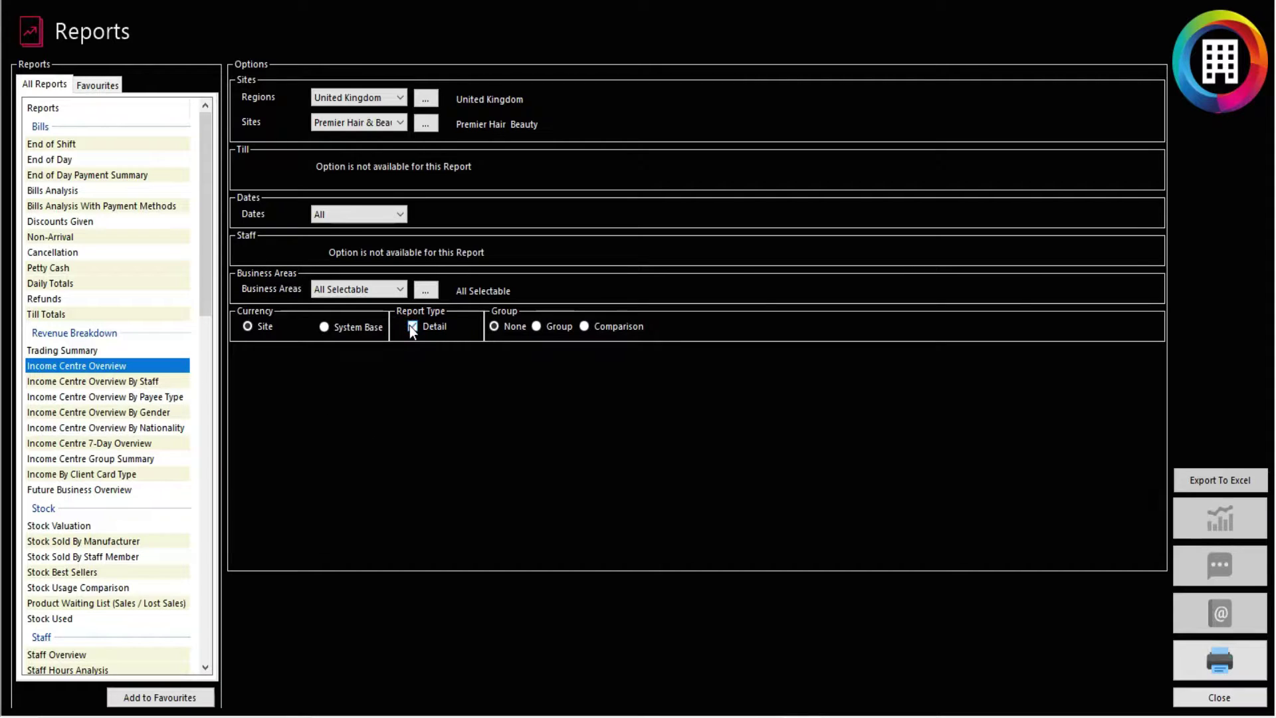
{"action": "left_click", "coordinate": [1220, 660]}
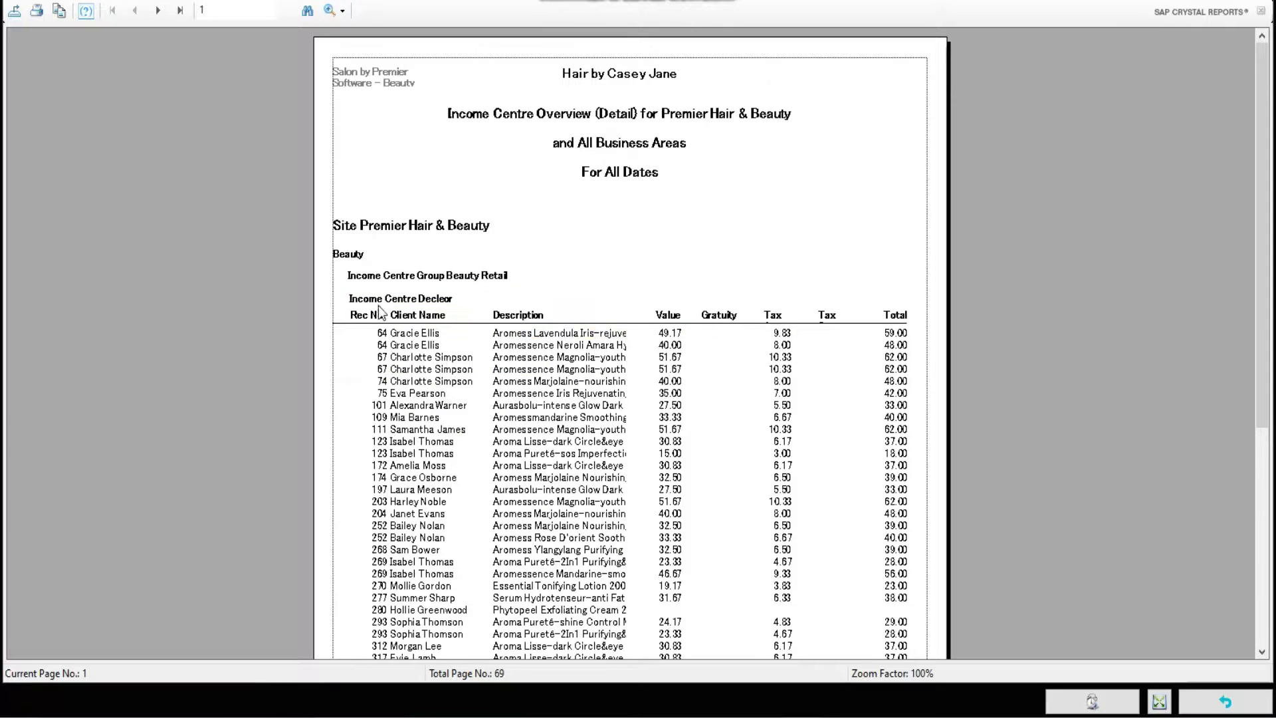
{"action": "scroll", "coordinate": [512, 438], "scroll_direction": "down", "scroll_amount": 3}
{"action": "scroll", "coordinate": [511, 437], "scroll_direction": "down", "scroll_amount": 2}
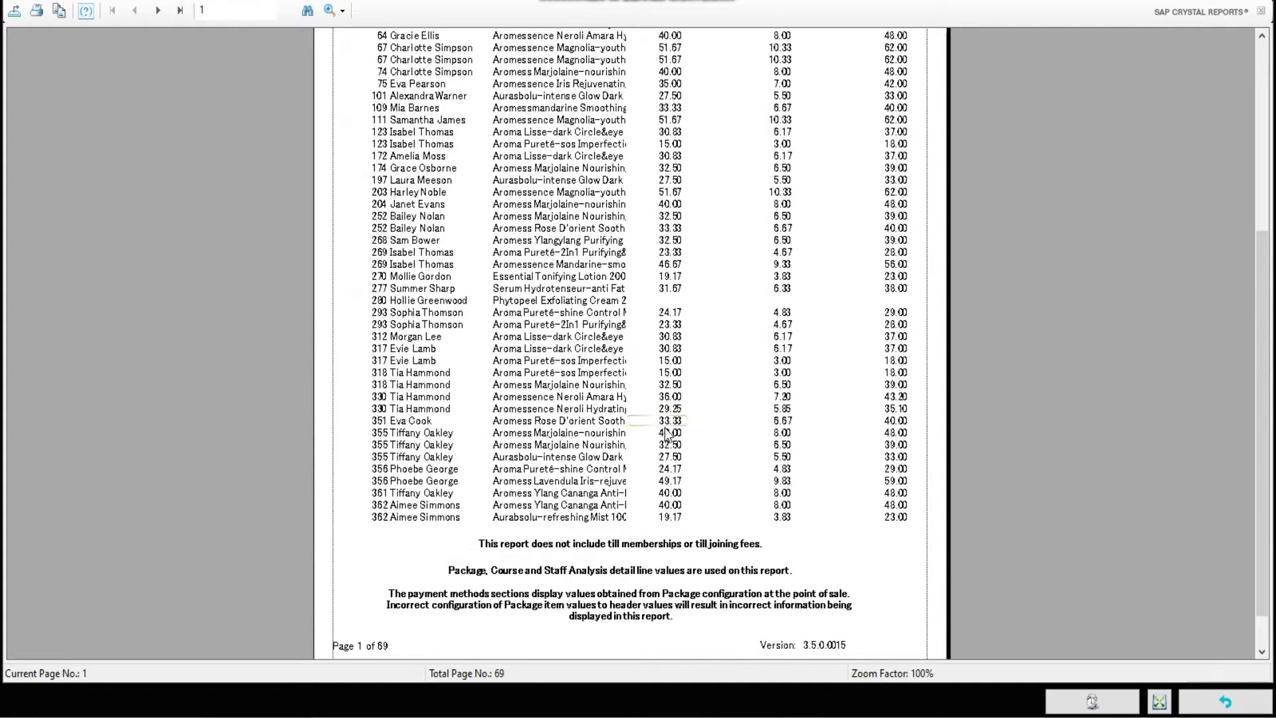
{"action": "scroll", "coordinate": [728, 557], "scroll_direction": "up", "scroll_amount": 5}
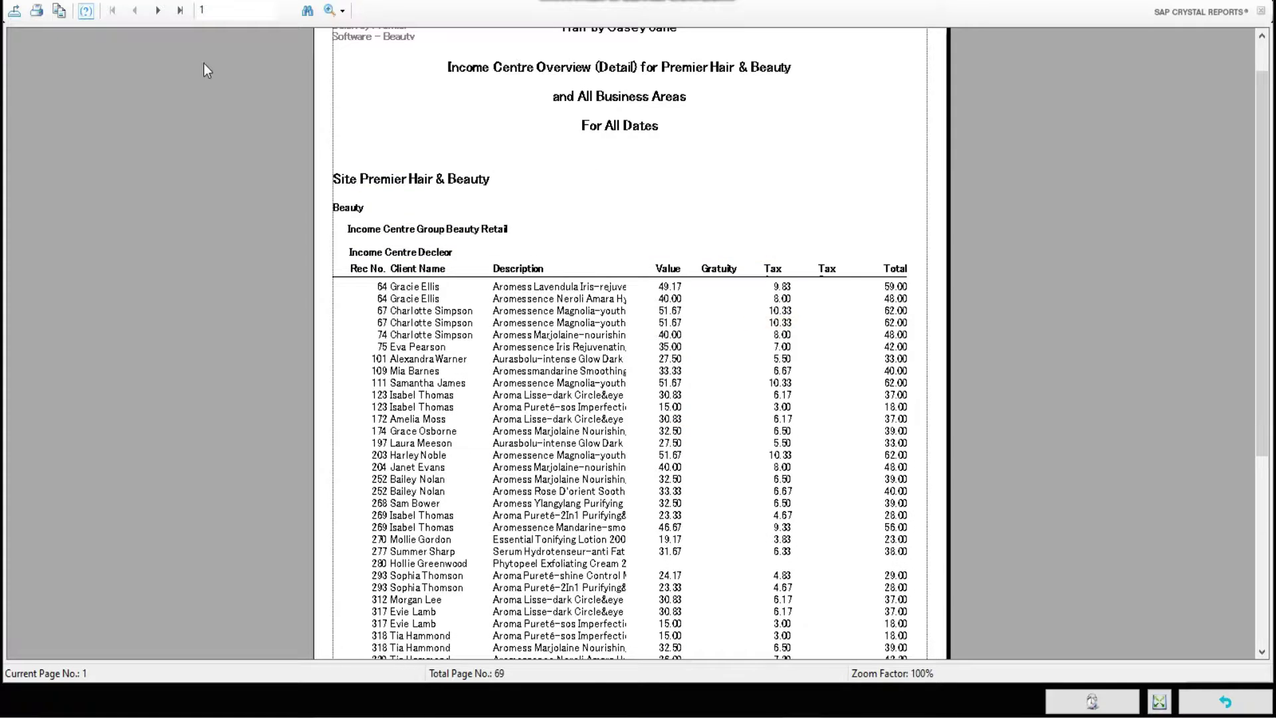
{"action": "left_click", "coordinate": [158, 11]}
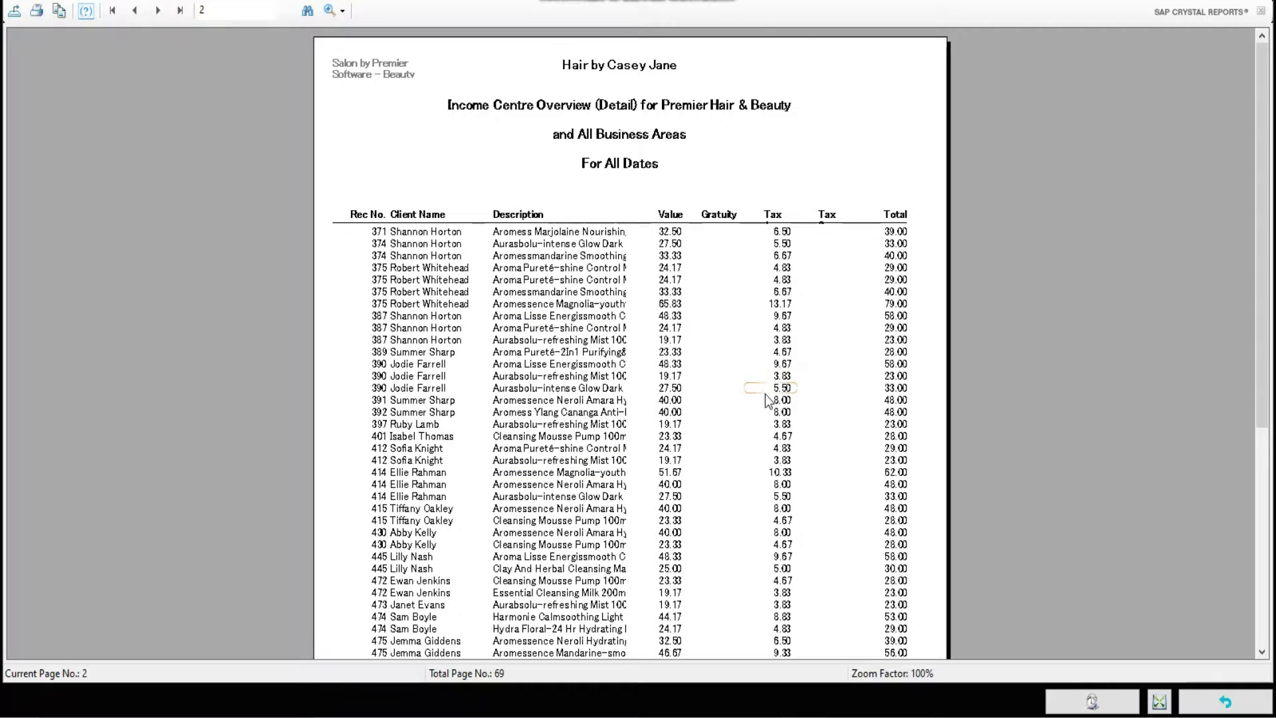
{"action": "left_click", "coordinate": [1225, 701]}
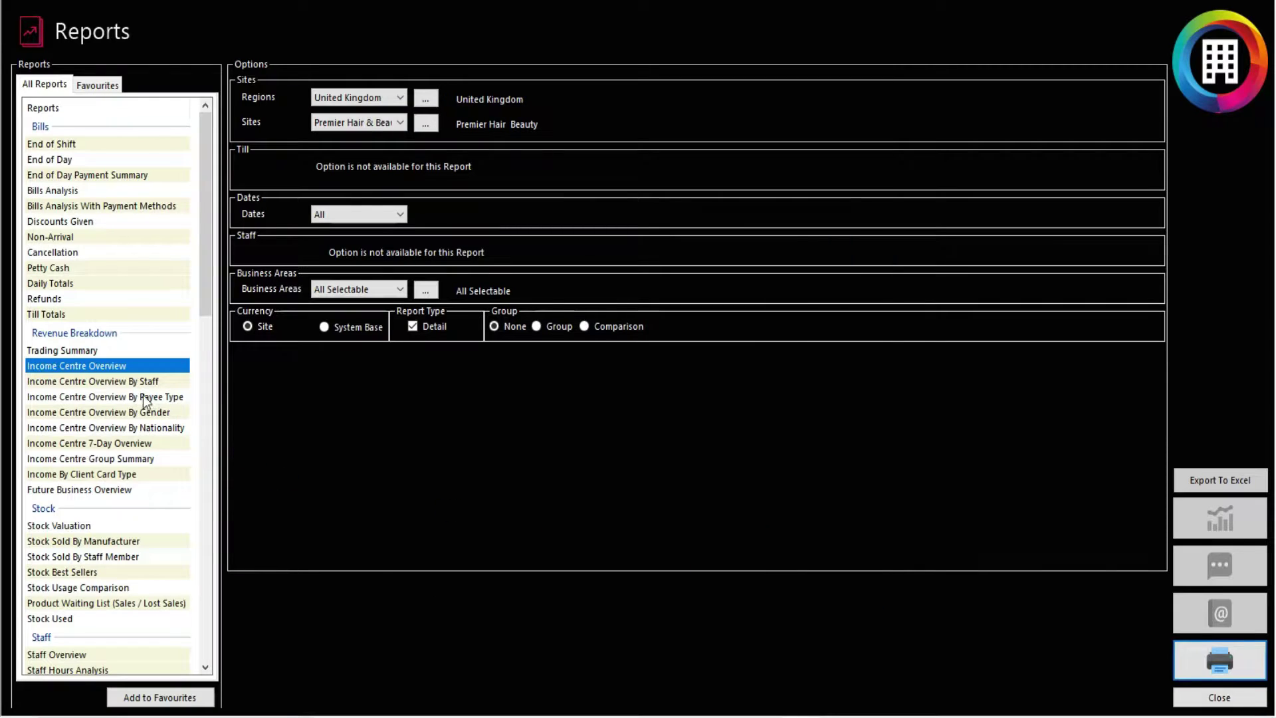
Step: View the detailed Income Centre Overview By Staff report and the By Payee Type report for July 2021
{"action": "double_click", "coordinate": [135, 381]}
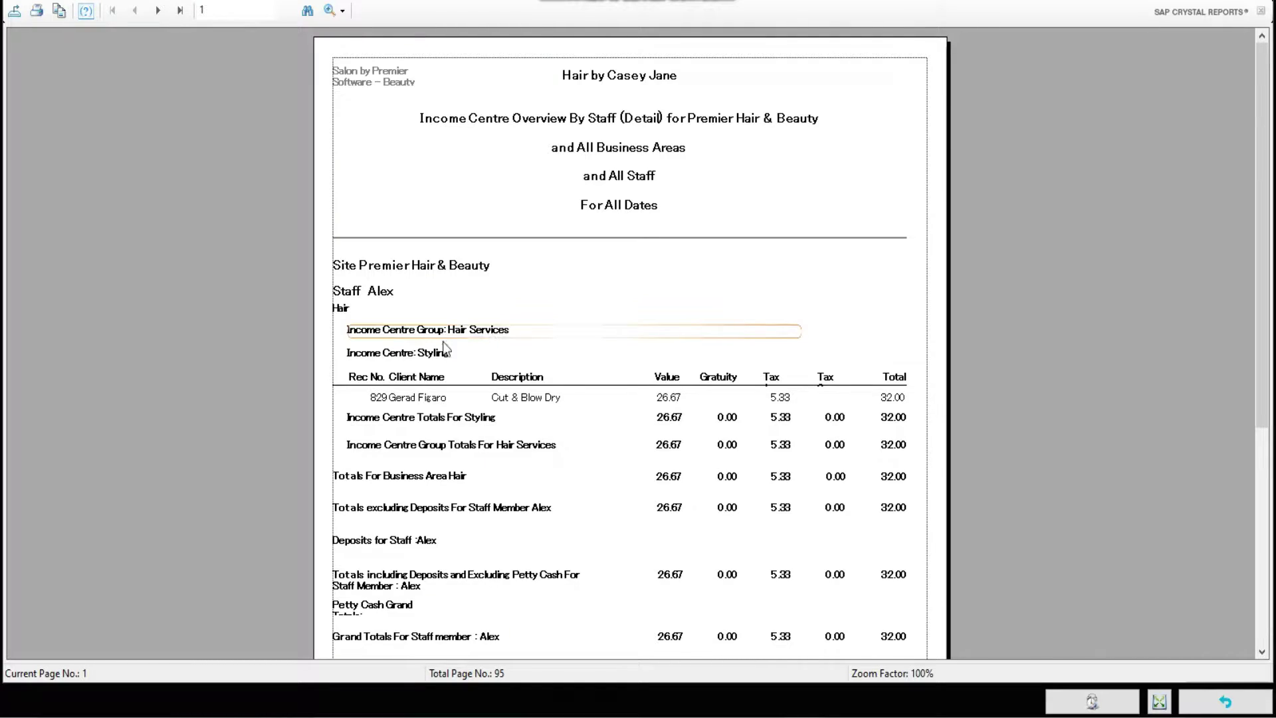
{"action": "scroll", "coordinate": [533, 579], "scroll_direction": "down", "scroll_amount": 3}
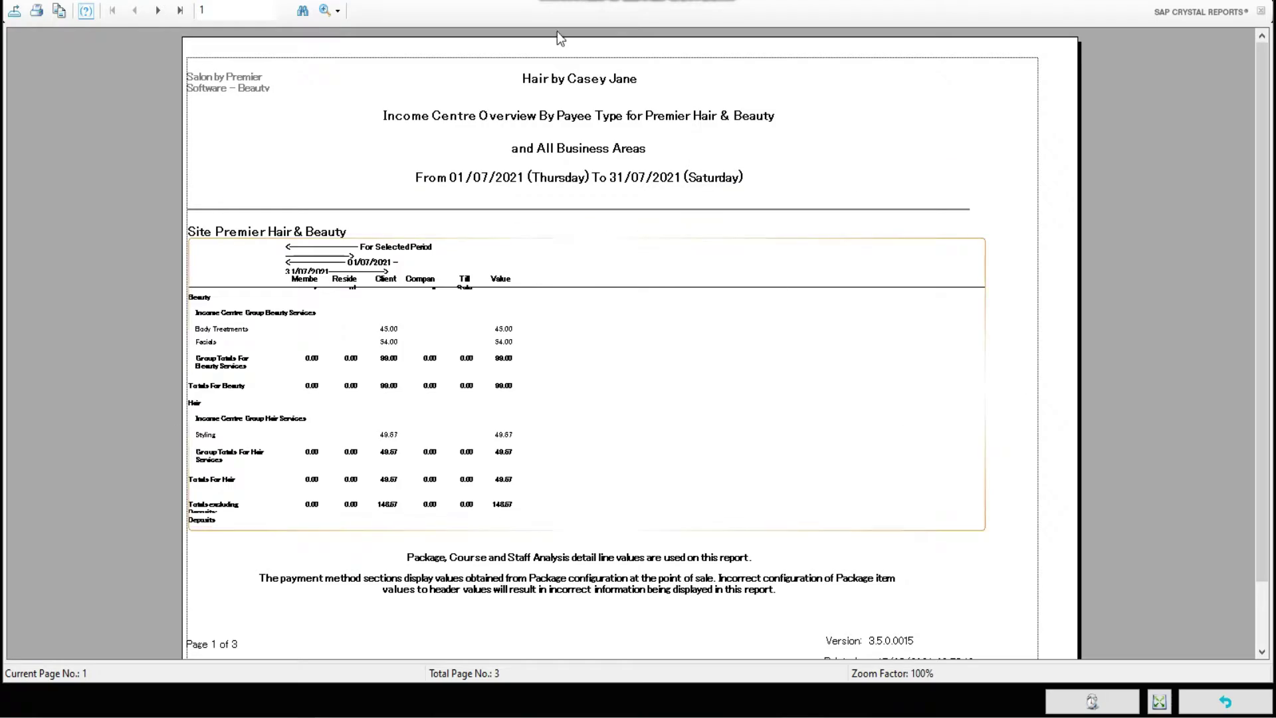
{"action": "left_click", "coordinate": [332, 11]}
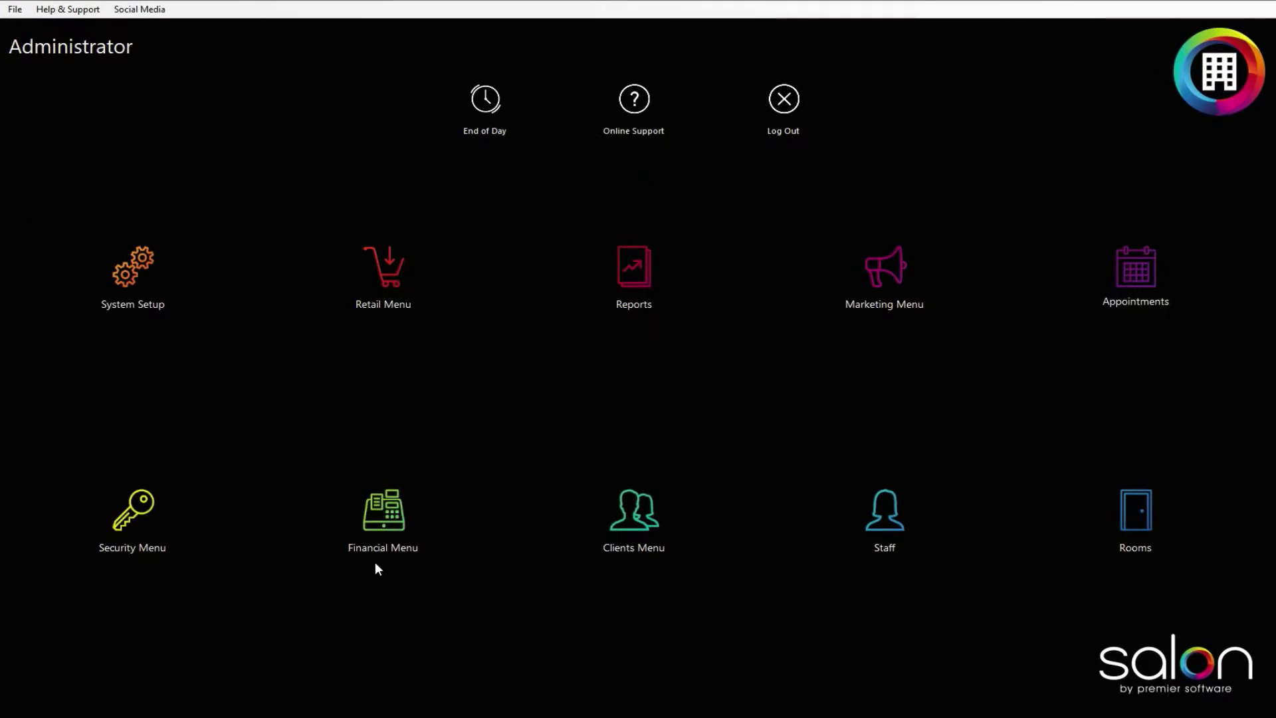
Step: Open the pricing structures for Premier Hair & Beauty and examine the off-peak, standard and peak prices of the appointments
{"action": "left_click", "coordinate": [410, 512]}
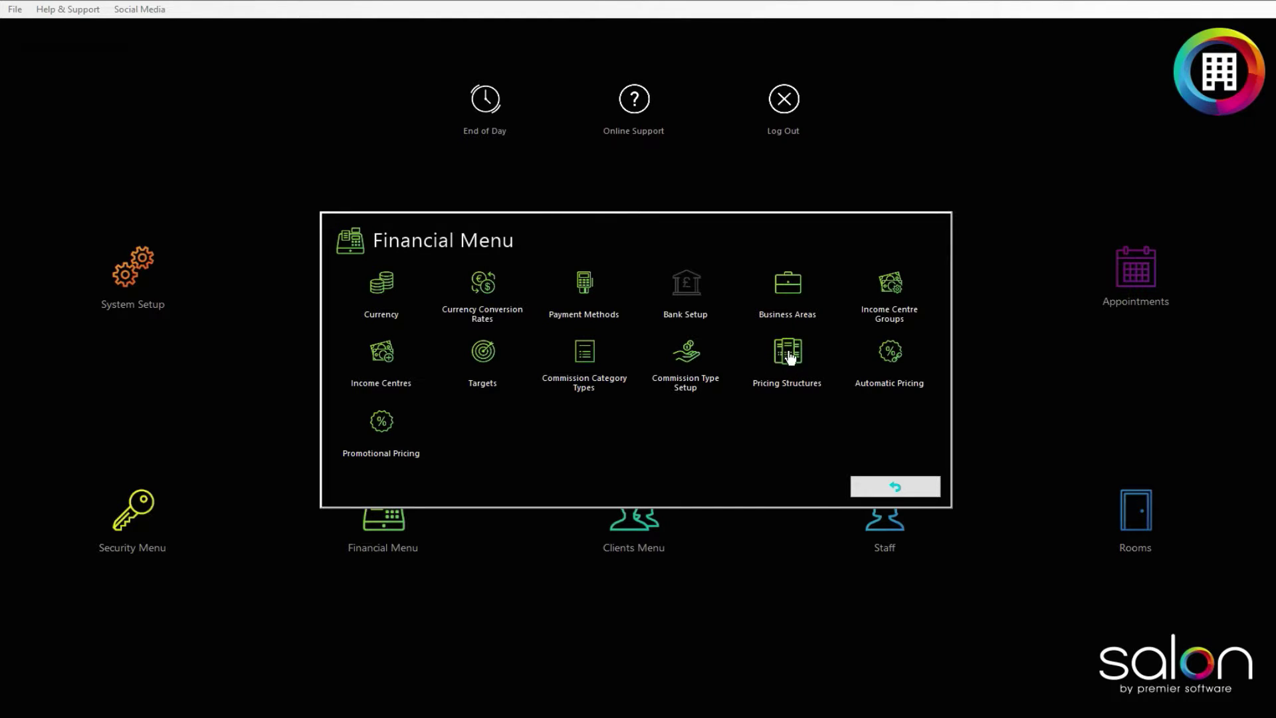
{"action": "left_click", "coordinate": [789, 352]}
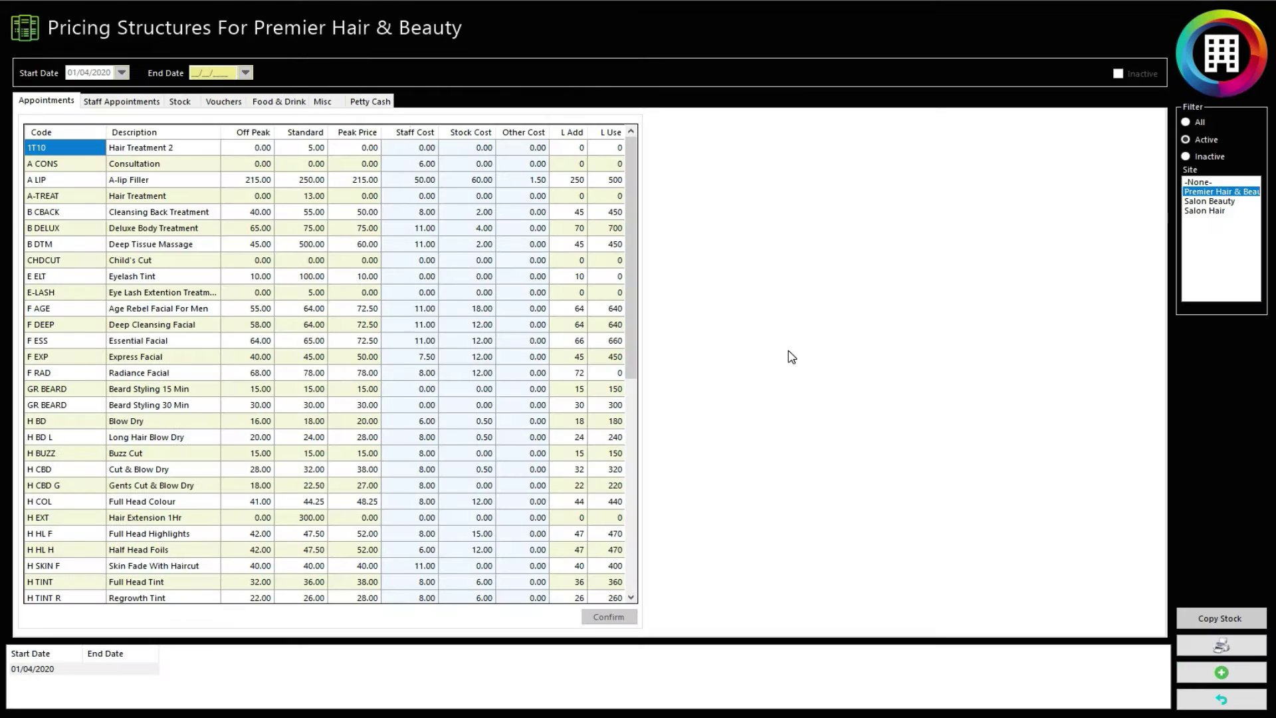
{"action": "left_click", "coordinate": [315, 163]}
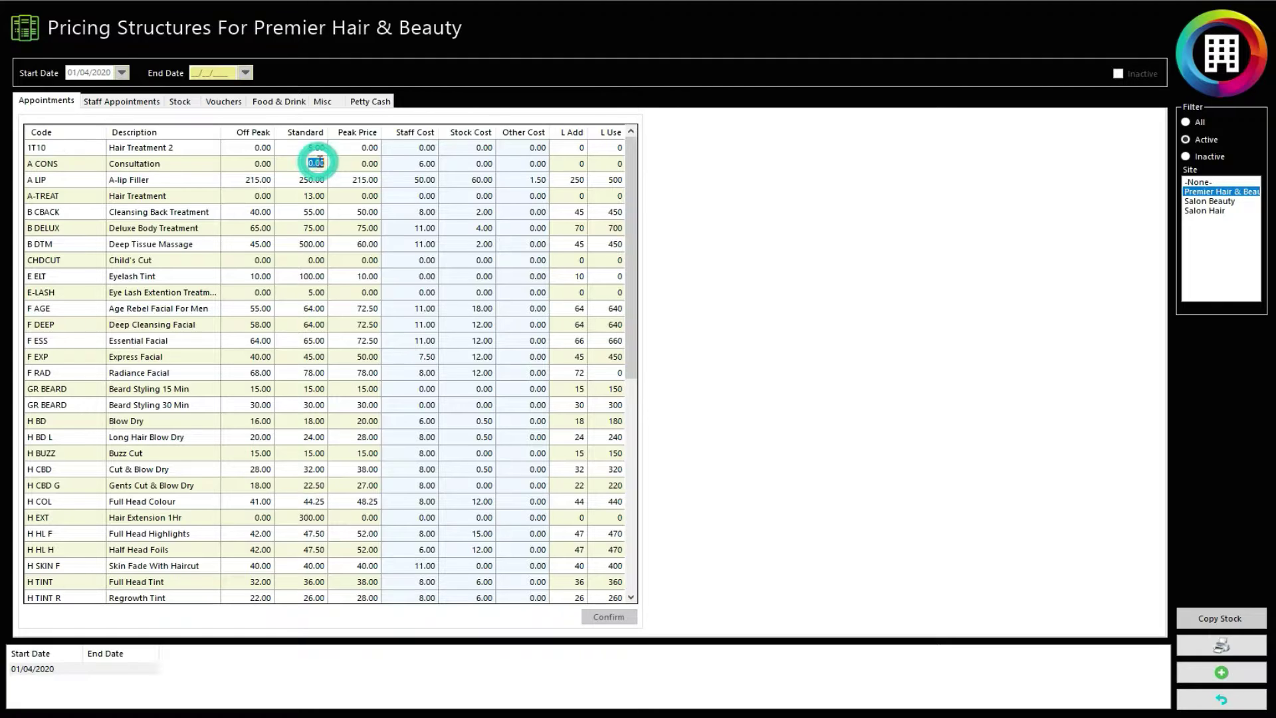
{"action": "left_click", "coordinate": [323, 194]}
{"action": "left_click", "coordinate": [314, 226]}
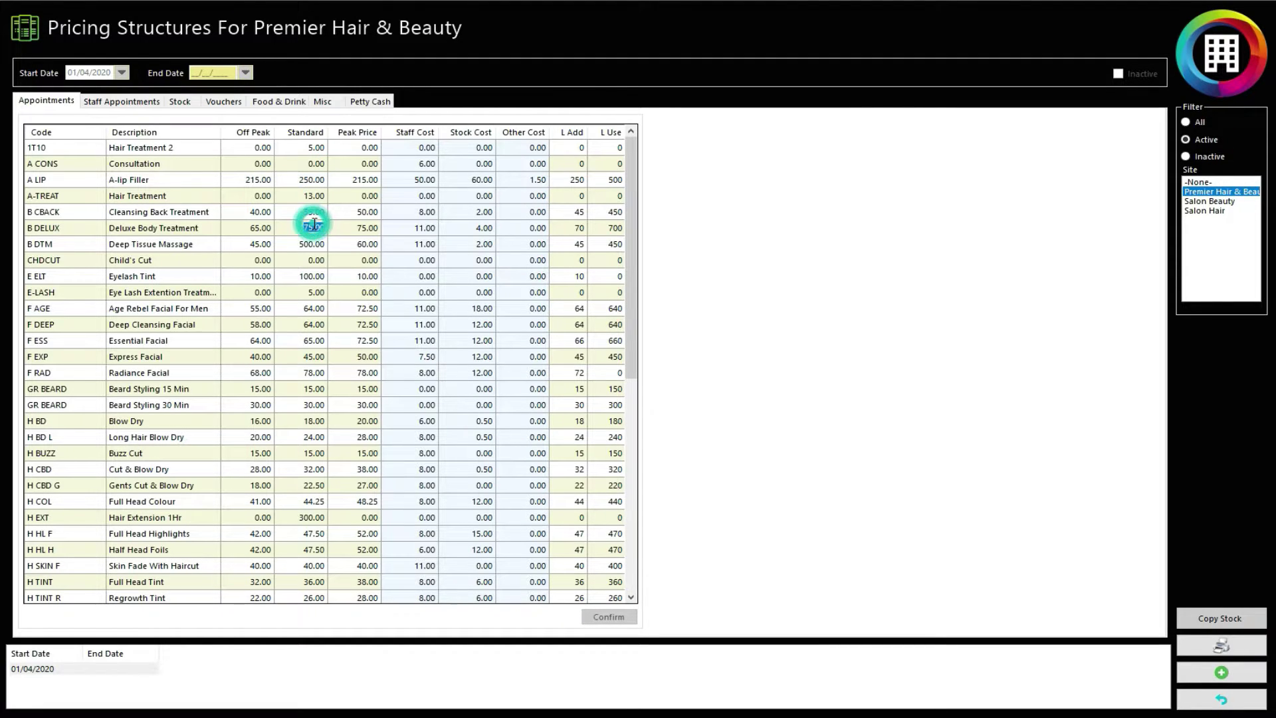
{"action": "left_click", "coordinate": [313, 259]}
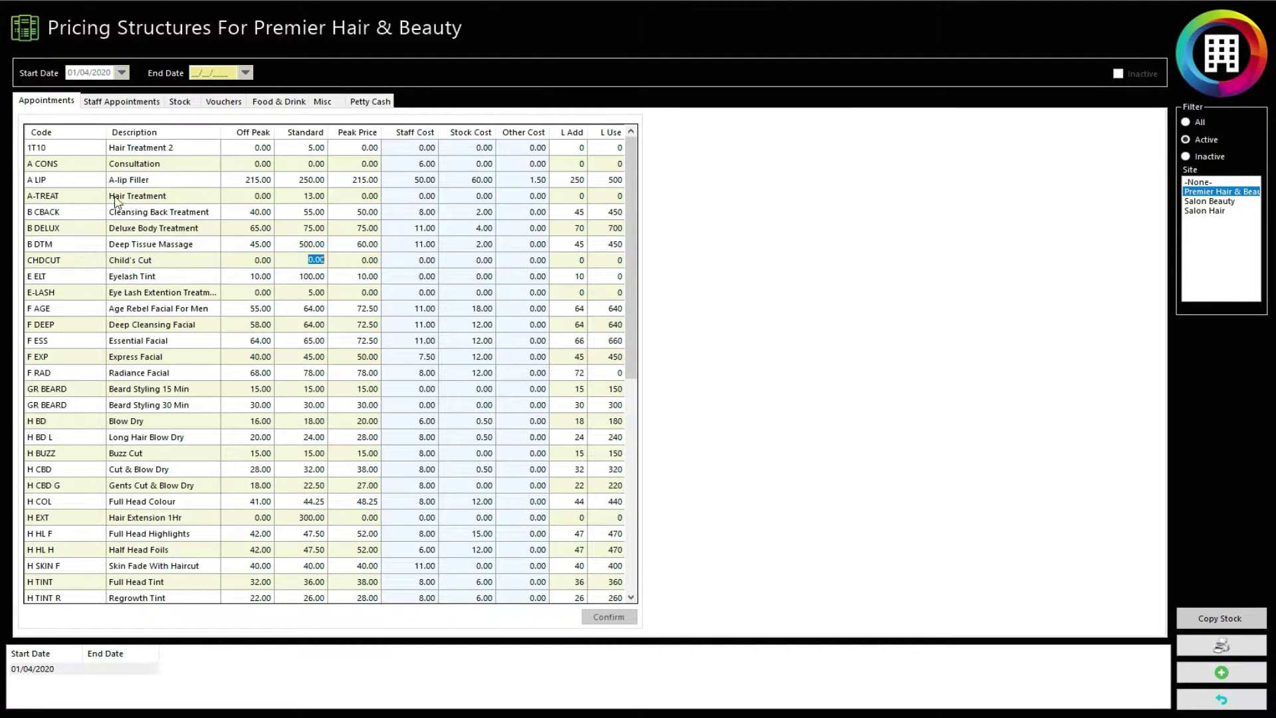
{"action": "left_click", "coordinate": [367, 149]}
{"action": "left_click", "coordinate": [367, 246]}
{"action": "left_click", "coordinate": [253, 244]}
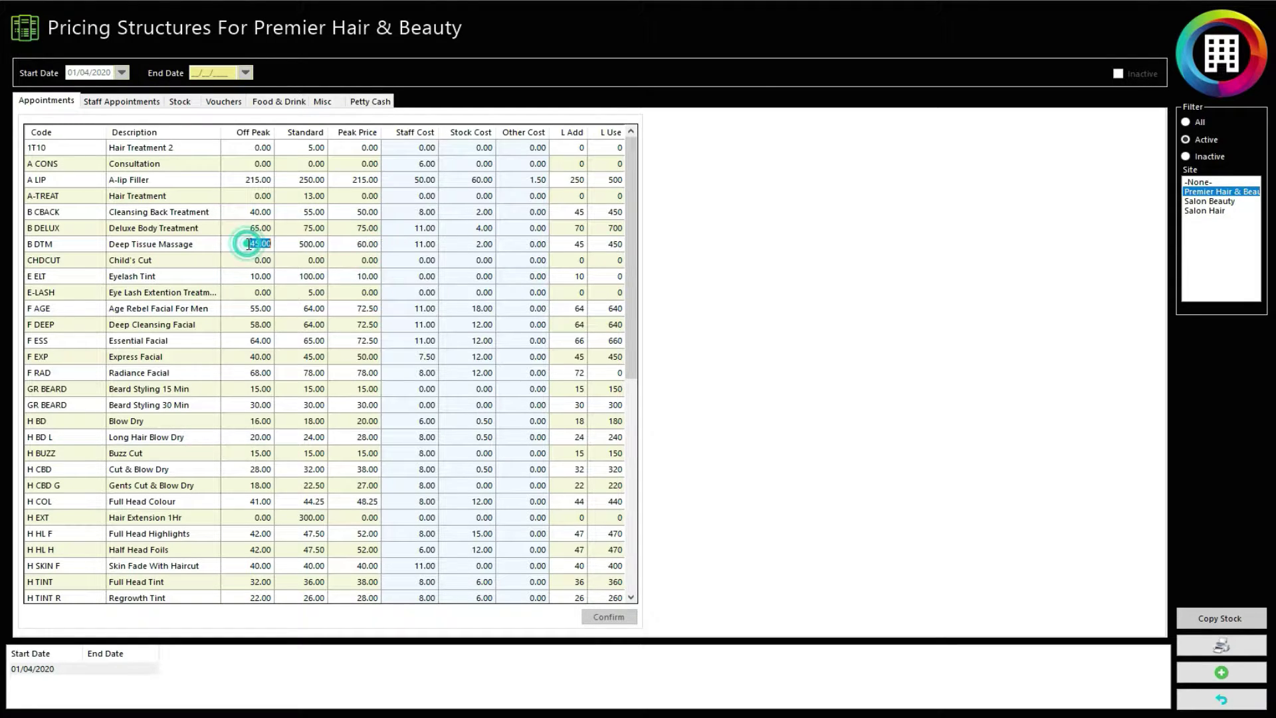
{"action": "left_click", "coordinate": [370, 245]}
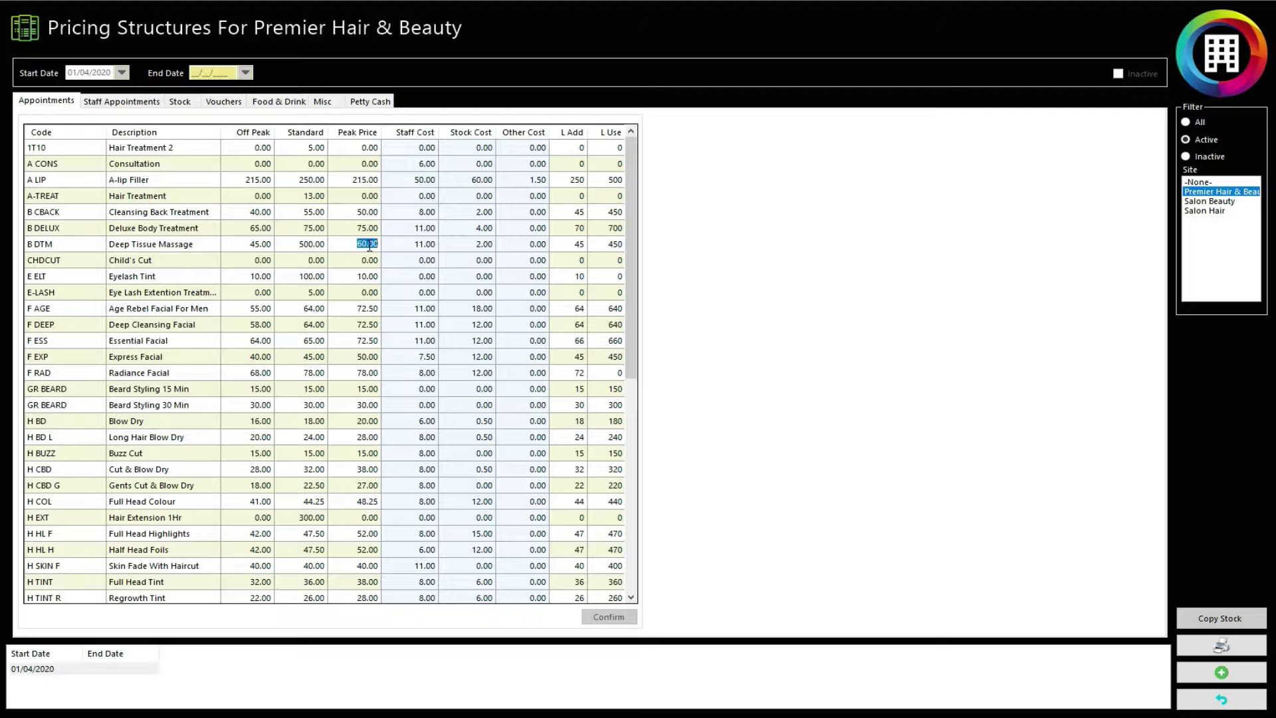
Step: Examine the staff, stock and other costs of the appointments, including Deluxe Body Treatment and A-lip Filler
{"action": "left_click", "coordinate": [423, 148]}
{"action": "left_click", "coordinate": [429, 175]}
{"action": "left_click", "coordinate": [213, 229]}
{"action": "left_click", "coordinate": [425, 228]}
{"action": "left_click", "coordinate": [485, 229]}
{"action": "left_click", "coordinate": [429, 230]}
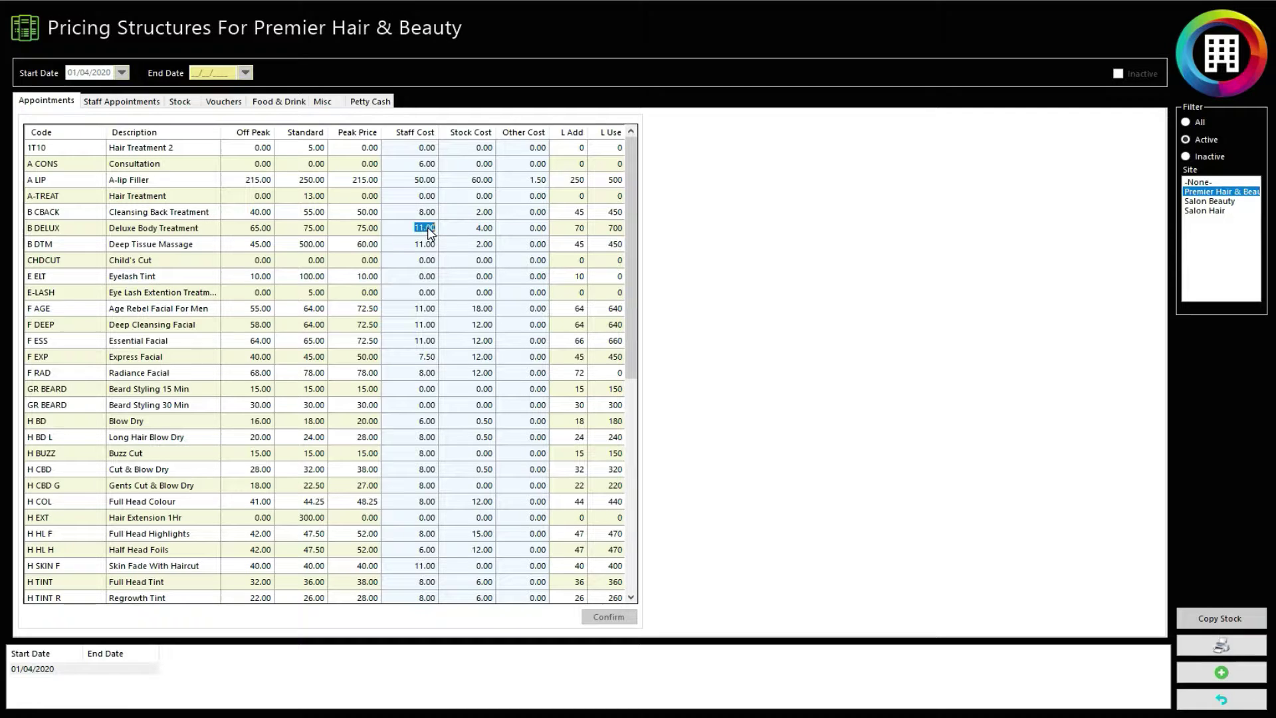
{"action": "left_click", "coordinate": [482, 226]}
{"action": "left_click", "coordinate": [537, 228]}
{"action": "left_click", "coordinate": [535, 228]}
{"action": "left_click", "coordinate": [538, 180]}
Step: Enter 45 as the loyalty points added and 50 as the loyalty points used for Deep Tissue Massage
{"action": "left_click", "coordinate": [579, 244]}
{"action": "double_click", "coordinate": [578, 244]}
{"action": "type", "text": "2"}
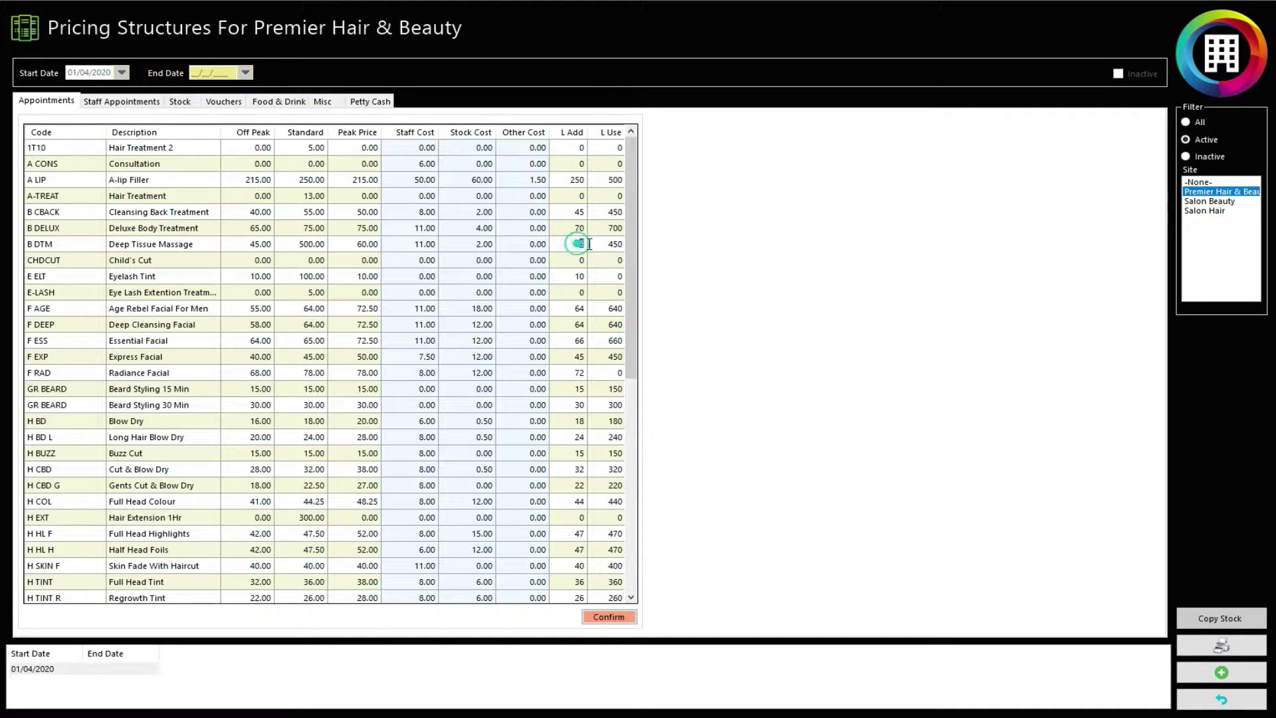
{"action": "type", "text": "4"}
{"action": "type", "text": "5"}
{"action": "left_click", "coordinate": [608, 243]}
{"action": "type", "text": "50"}
Step: Review the staff-specific appointment prices by comparing the treatment lists of several staff members
{"action": "left_click", "coordinate": [122, 101]}
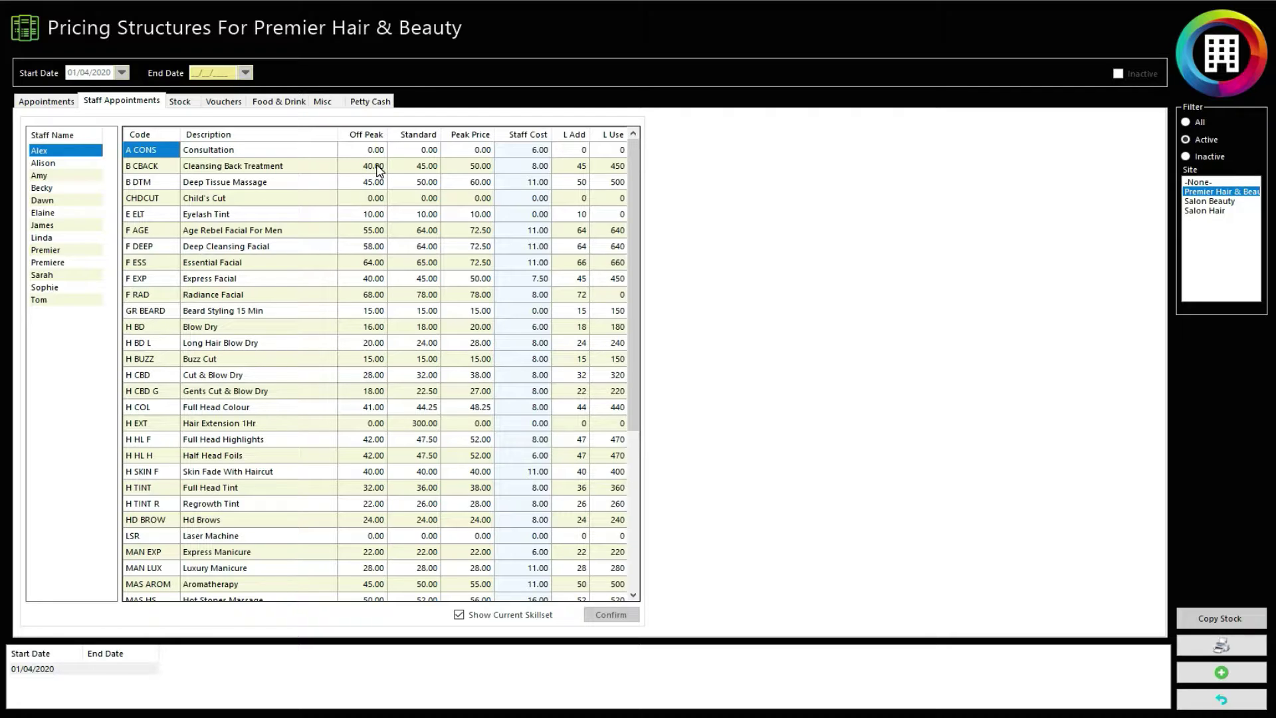
{"action": "left_click", "coordinate": [416, 168]}
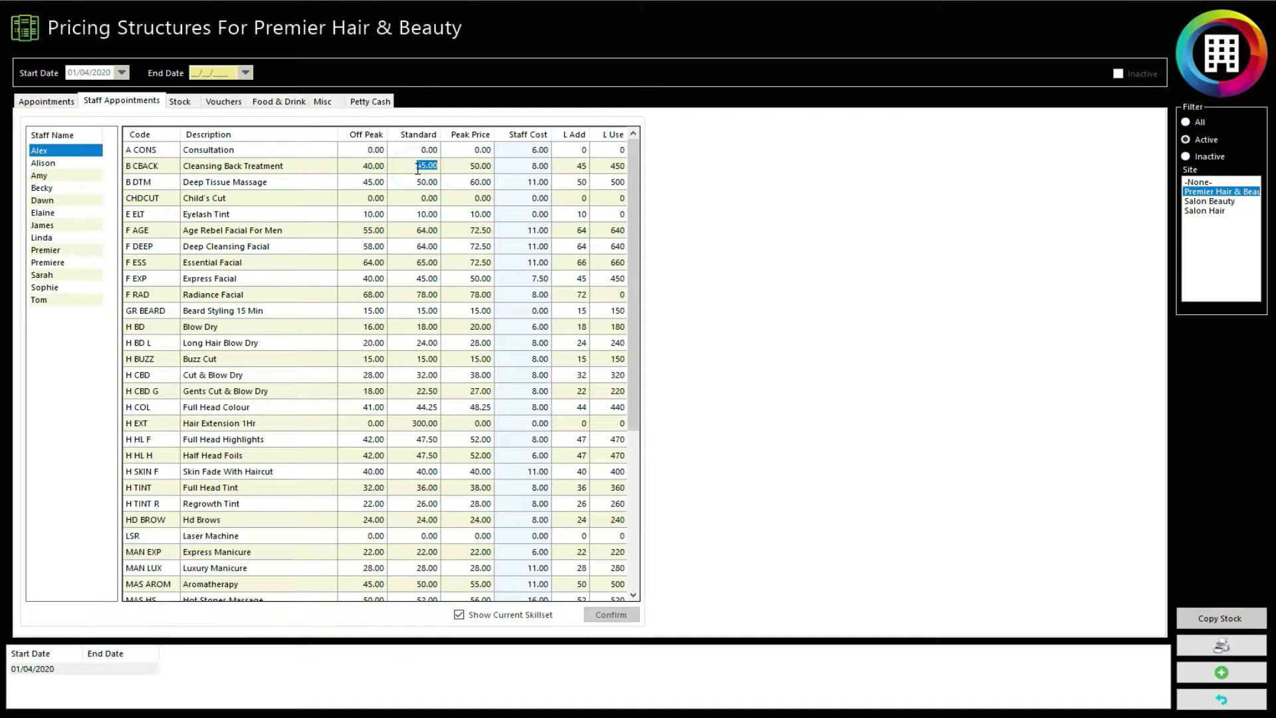
{"action": "left_click", "coordinate": [432, 230]}
{"action": "left_click", "coordinate": [428, 164]}
{"action": "left_click", "coordinate": [74, 163]}
{"action": "left_click", "coordinate": [47, 188]}
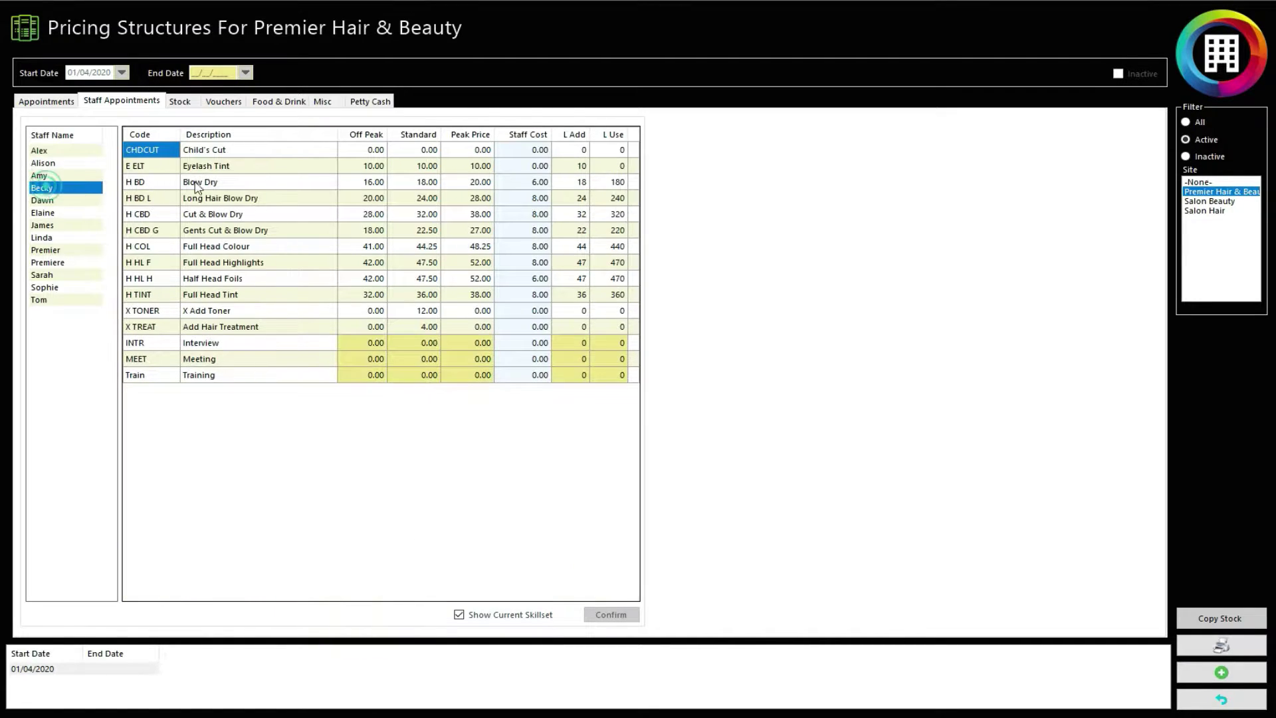
{"action": "left_click", "coordinate": [42, 161]}
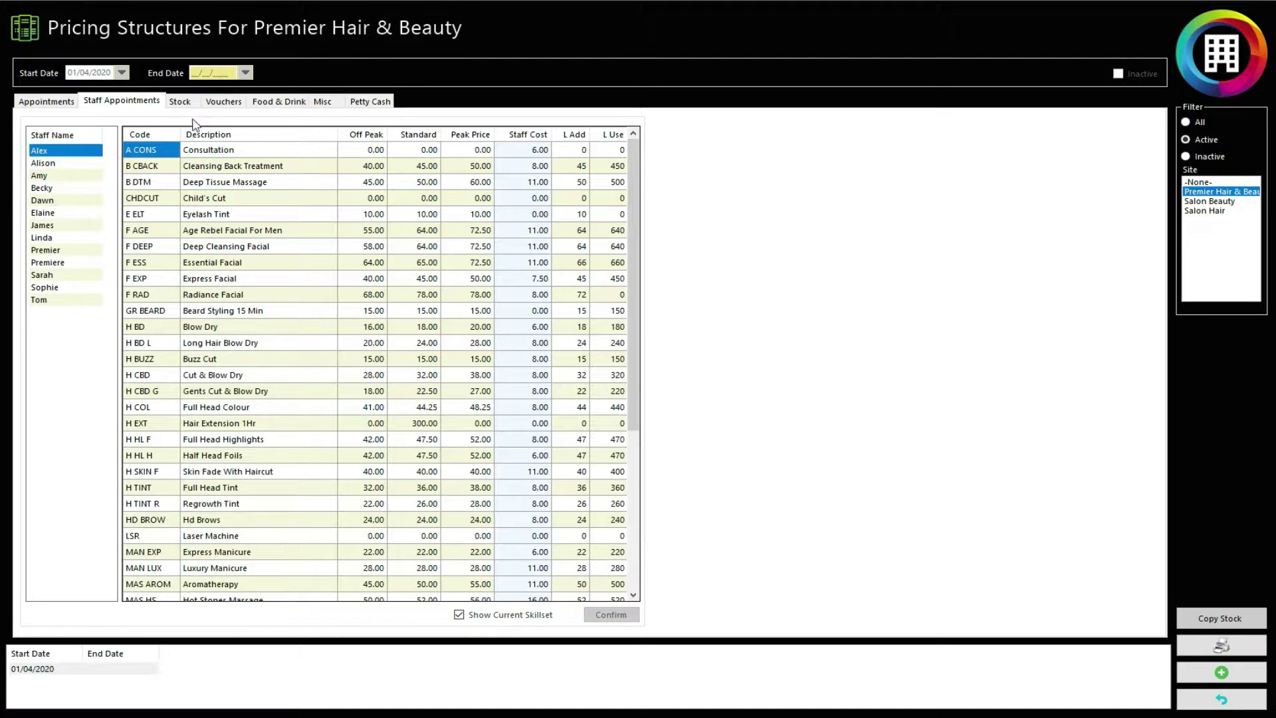
Step: Search the stock pricing for manufacturer Decleor with all categories and stock type Both
{"action": "left_click", "coordinate": [184, 101]}
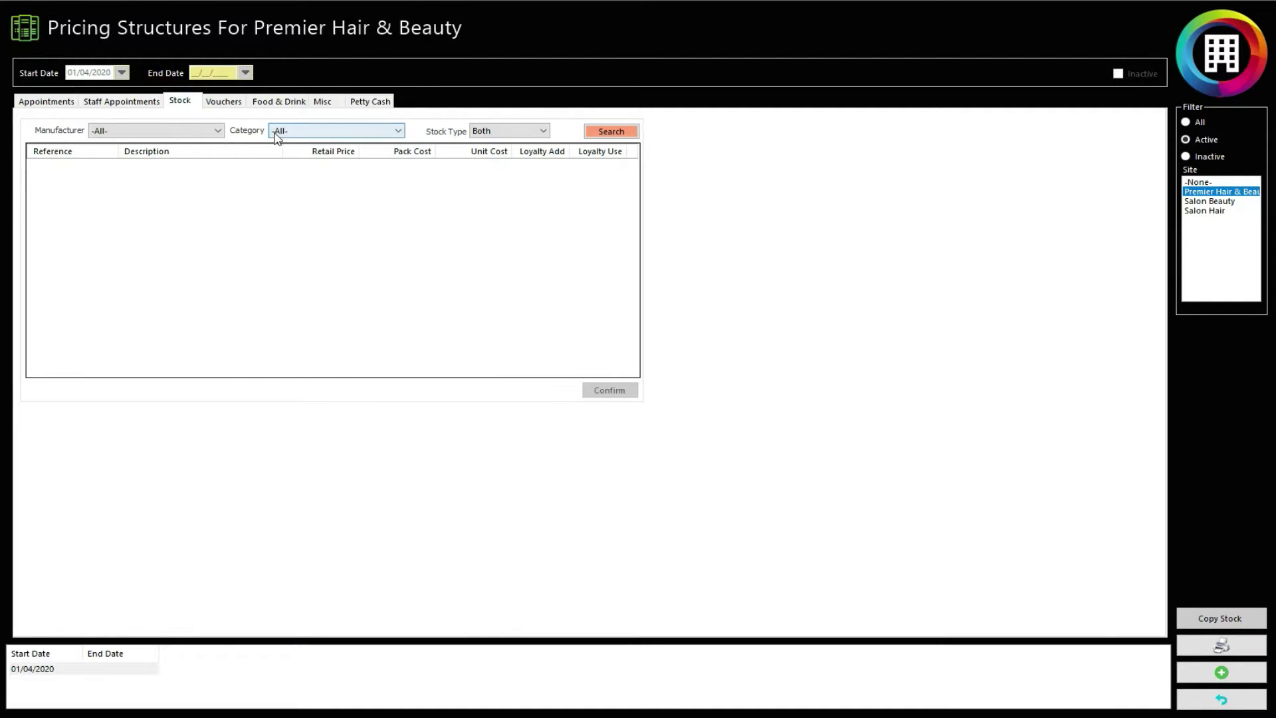
{"action": "left_click", "coordinate": [201, 133]}
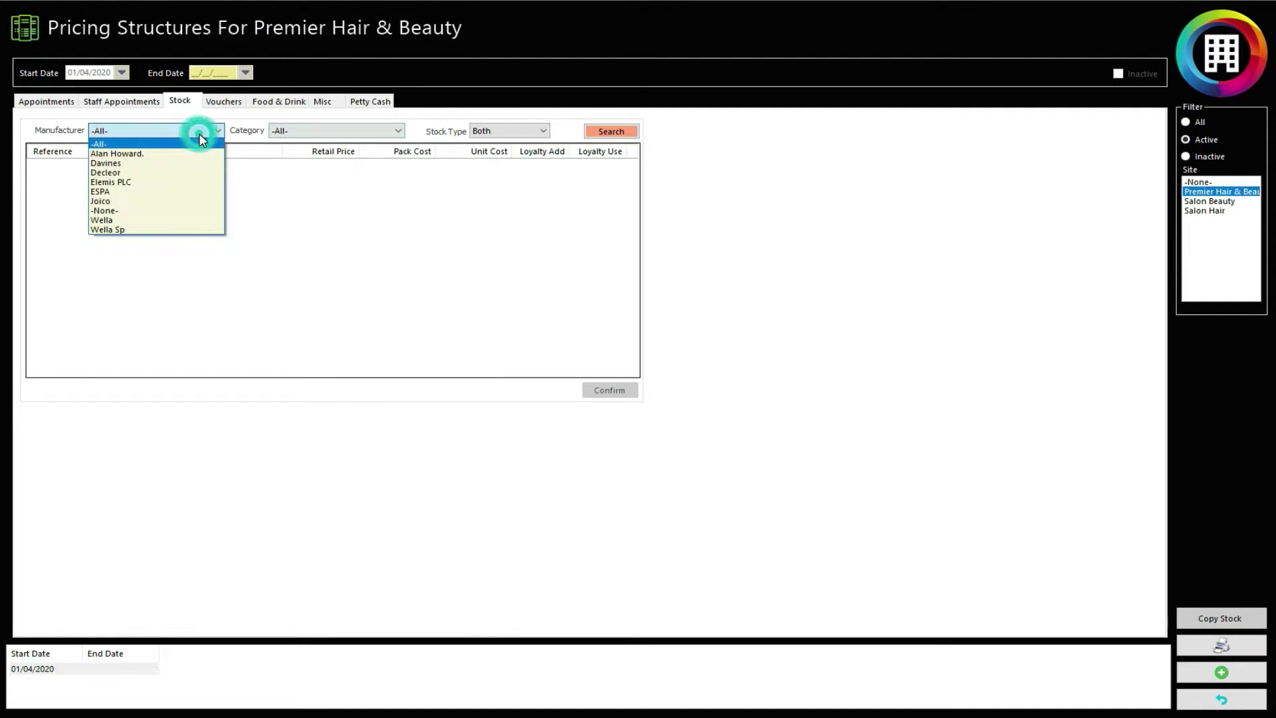
{"action": "left_click", "coordinate": [190, 173]}
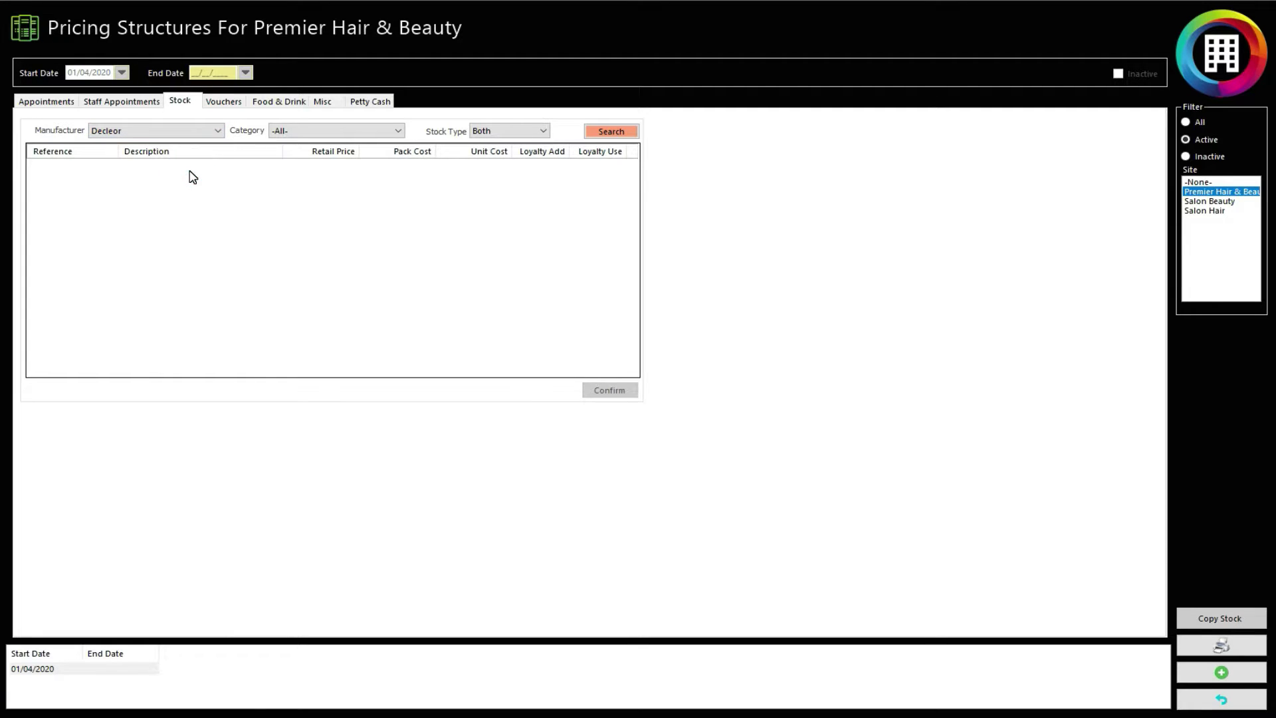
{"action": "left_click", "coordinate": [363, 132]}
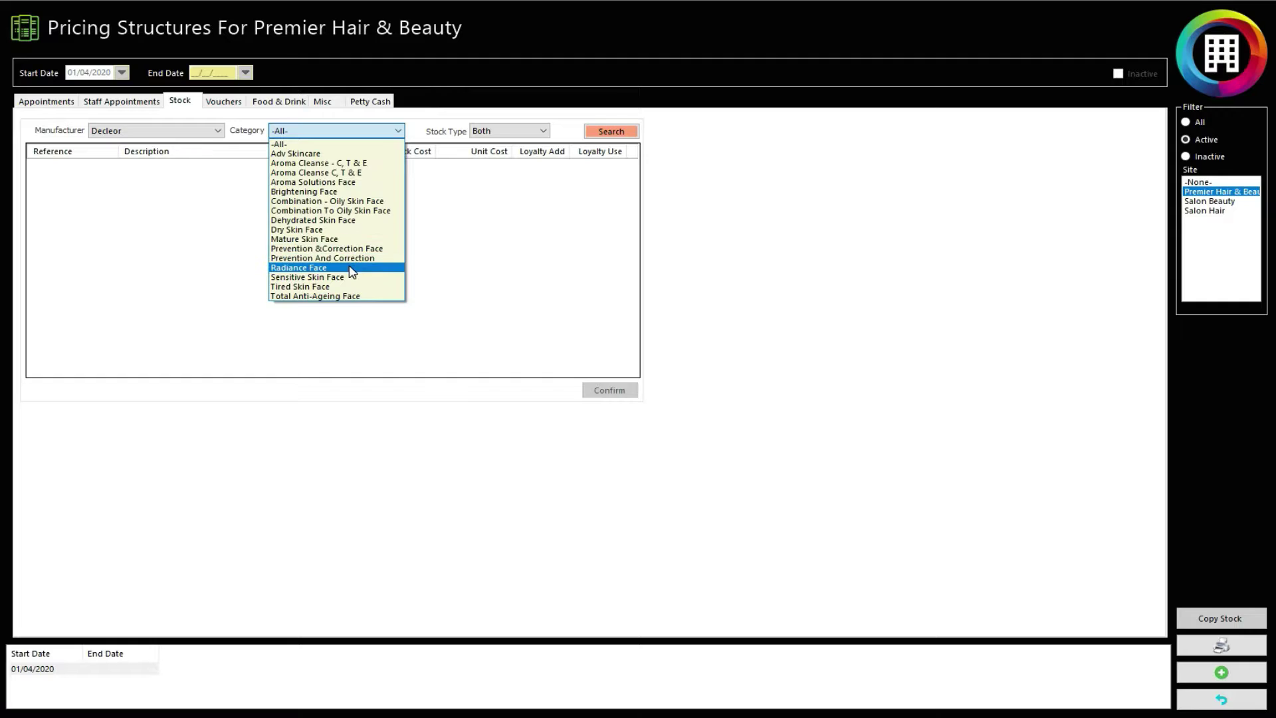
{"action": "left_click", "coordinate": [336, 144]}
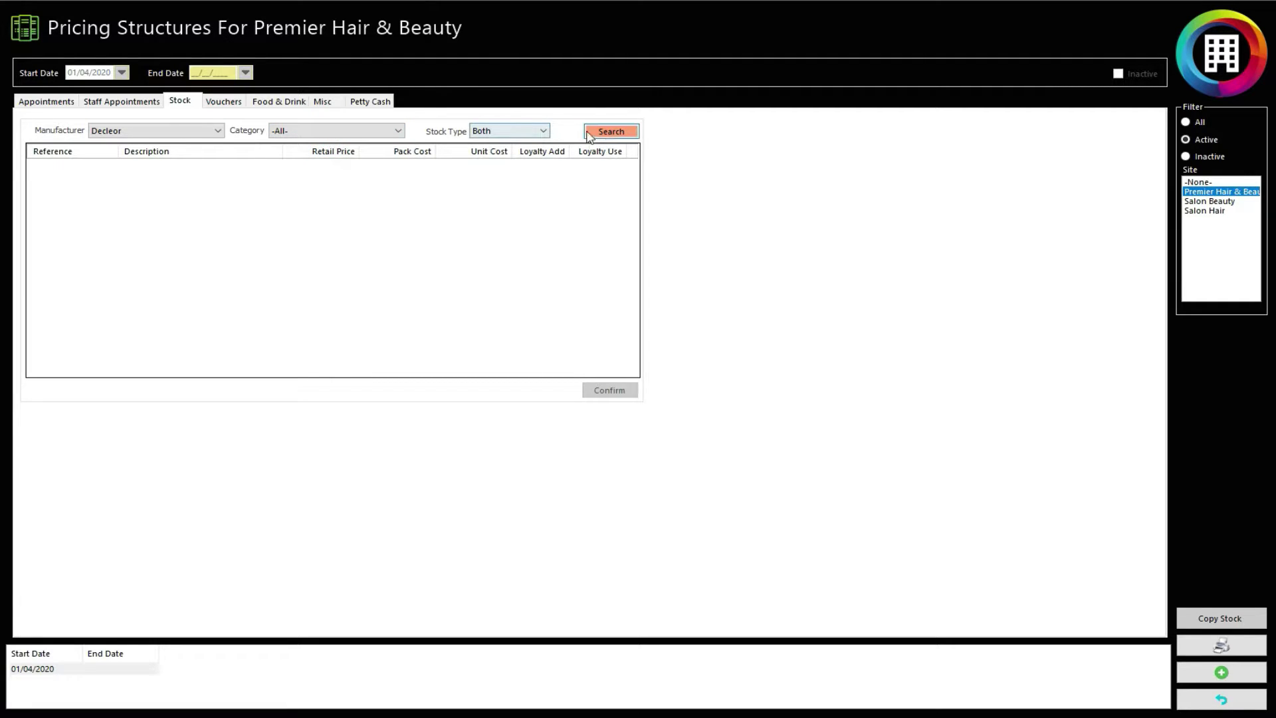
{"action": "left_click", "coordinate": [523, 131]}
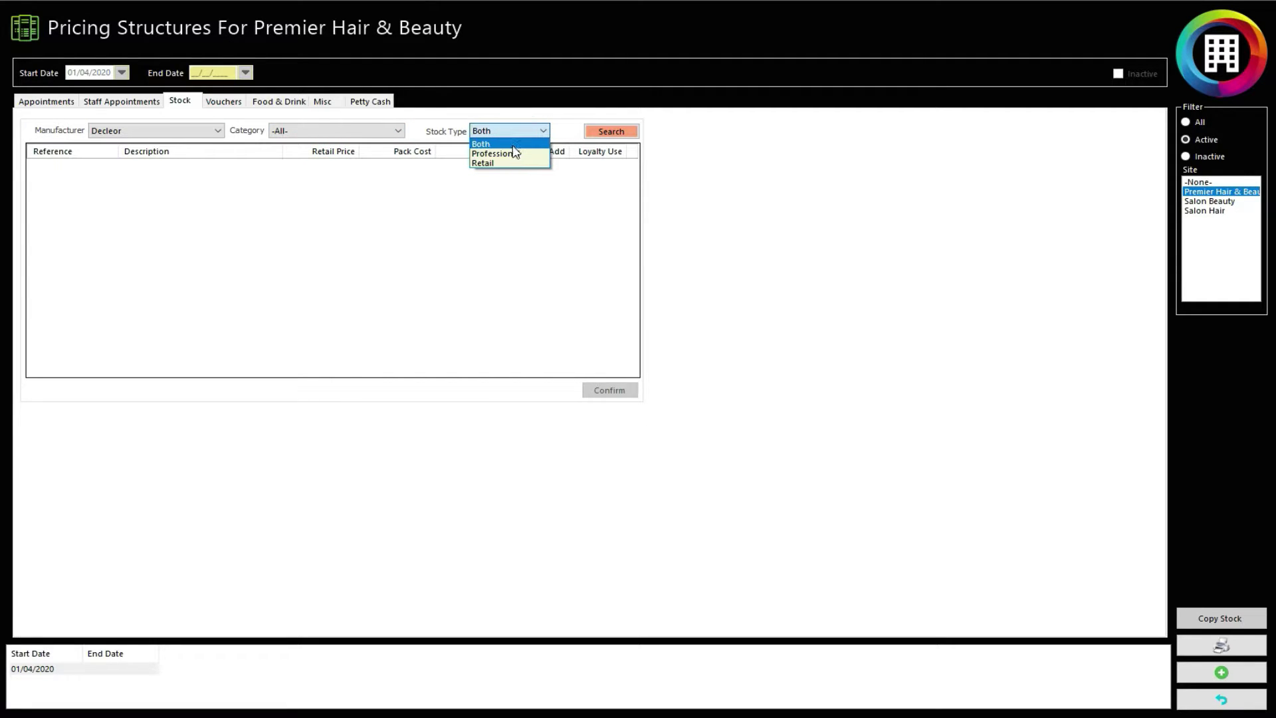
{"action": "left_click", "coordinate": [513, 145]}
{"action": "left_click", "coordinate": [596, 133]}
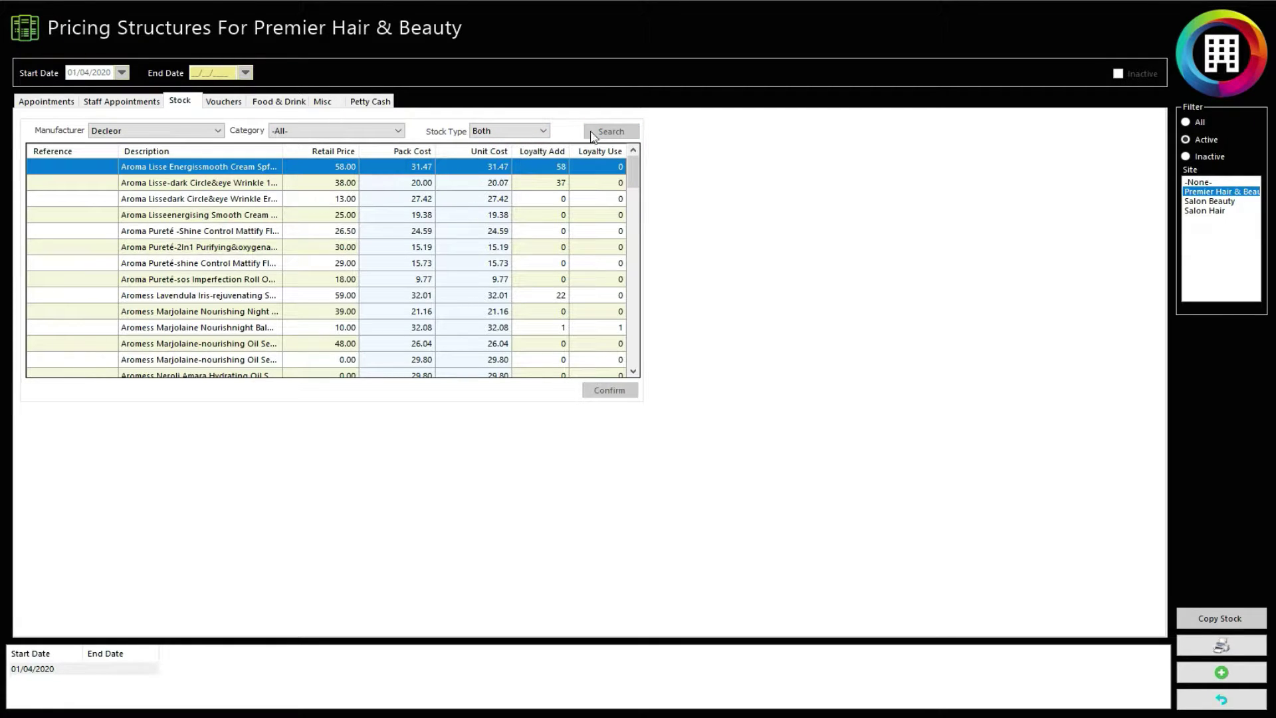
Step: Examine the retail prices, pack costs and unit costs throughout the Decleor stock list
{"action": "left_click", "coordinate": [335, 264]}
{"action": "left_click", "coordinate": [343, 295]}
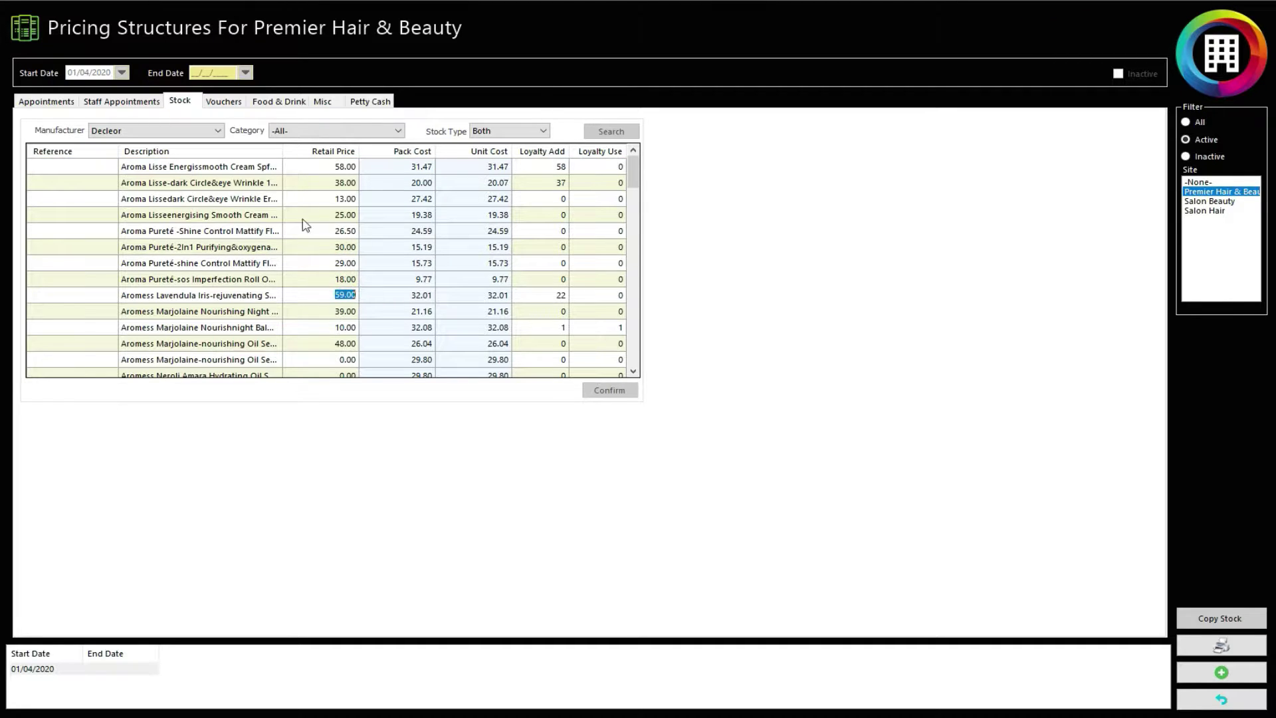
{"action": "left_click", "coordinate": [309, 198]}
{"action": "left_click", "coordinate": [351, 179]}
{"action": "left_click", "coordinate": [419, 182]}
{"action": "left_click_drag", "start_coordinate": [420, 183], "coordinate": [410, 183]}
{"action": "left_click", "coordinate": [430, 183]}
{"action": "scroll", "coordinate": [419, 320], "scroll_direction": "down", "scroll_amount": 6}
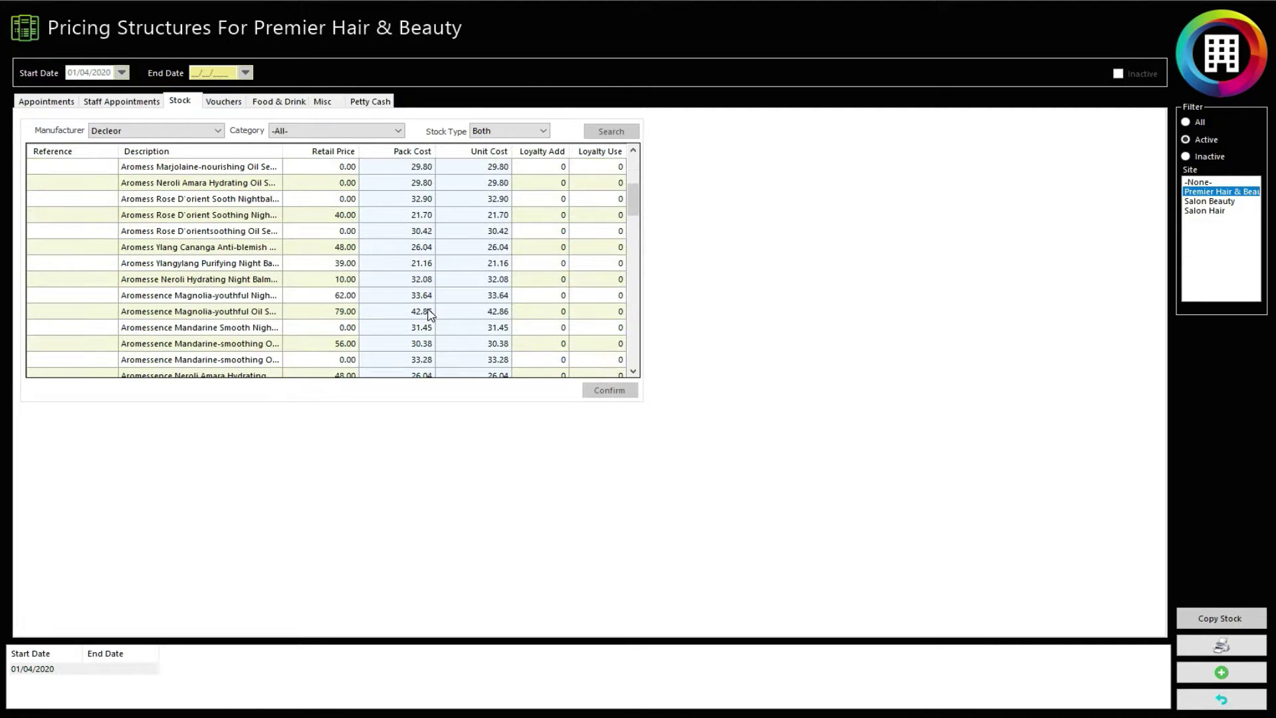
{"action": "scroll", "coordinate": [439, 332], "scroll_direction": "down", "scroll_amount": 2}
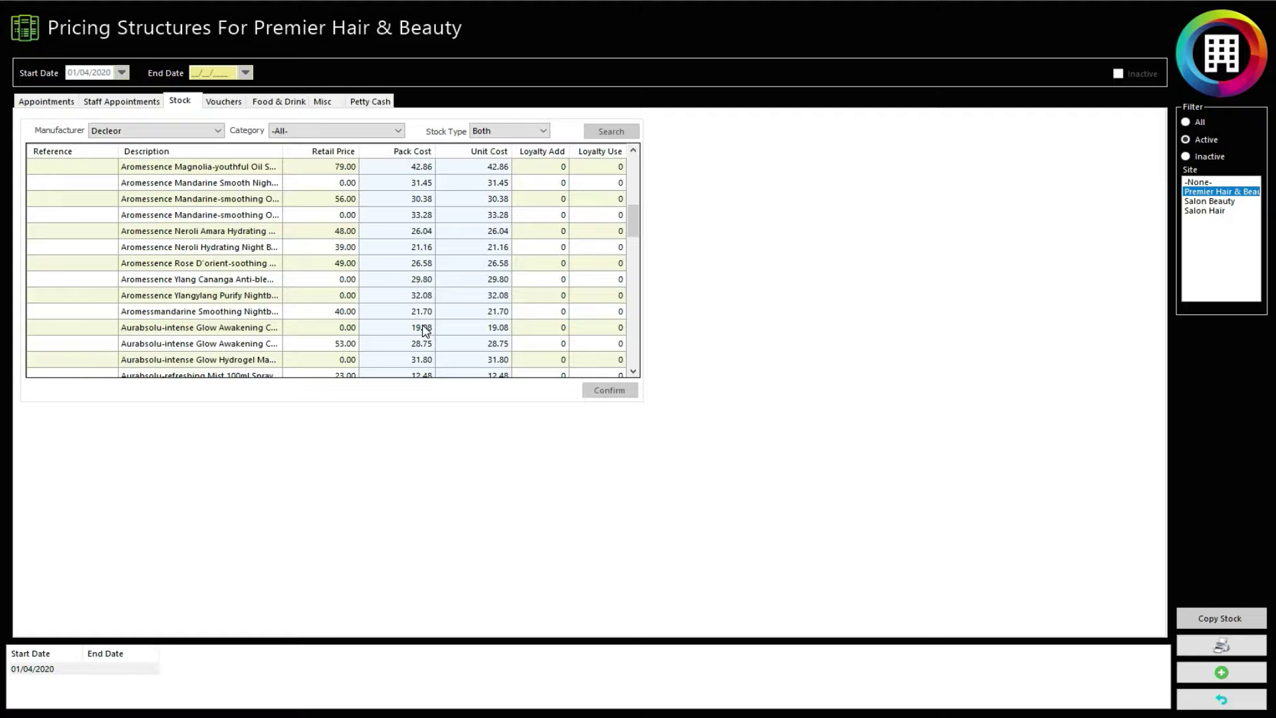
{"action": "scroll", "coordinate": [431, 289], "scroll_direction": "down", "scroll_amount": 4}
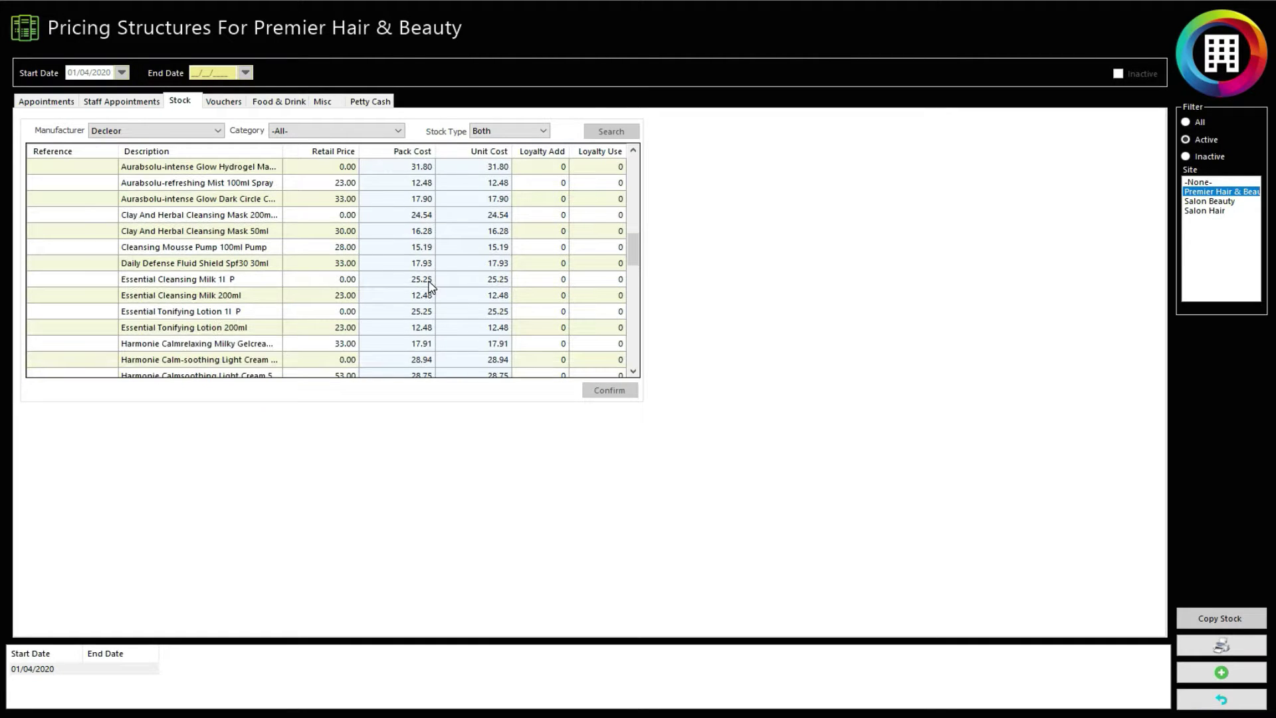
{"action": "scroll", "coordinate": [429, 333], "scroll_direction": "down", "scroll_amount": 3}
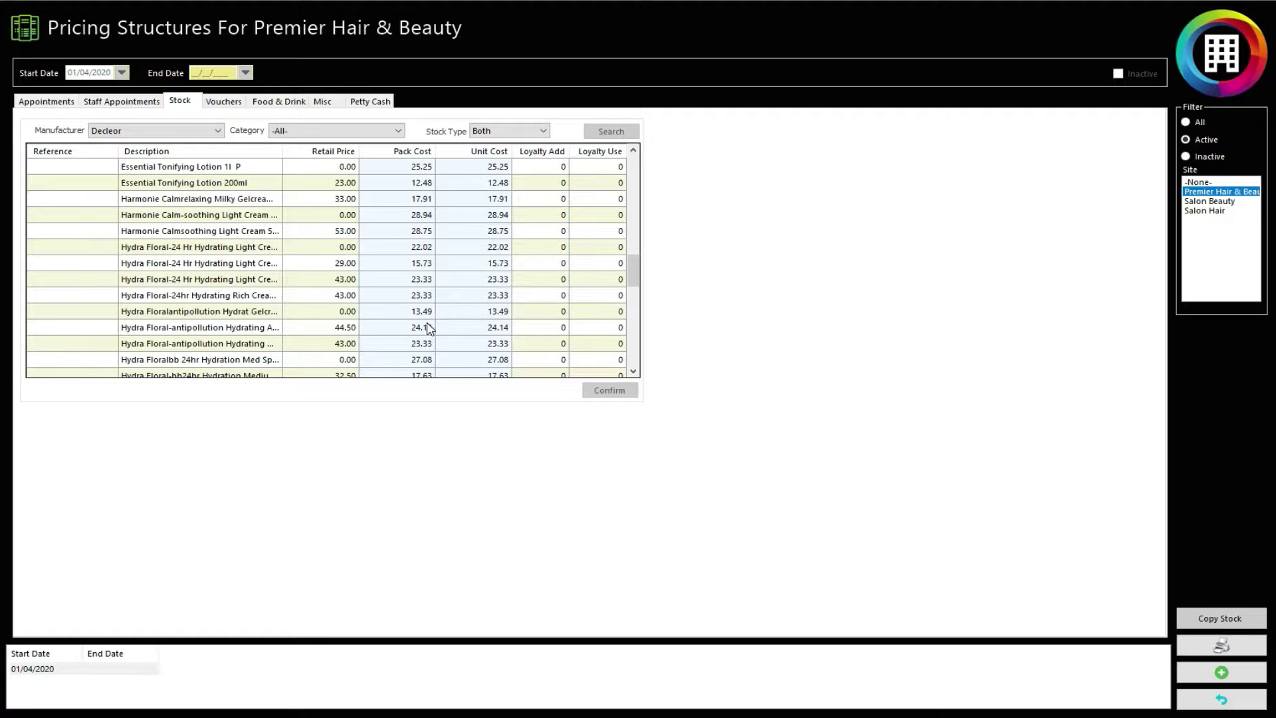
{"action": "scroll", "coordinate": [429, 328], "scroll_direction": "down", "scroll_amount": 4}
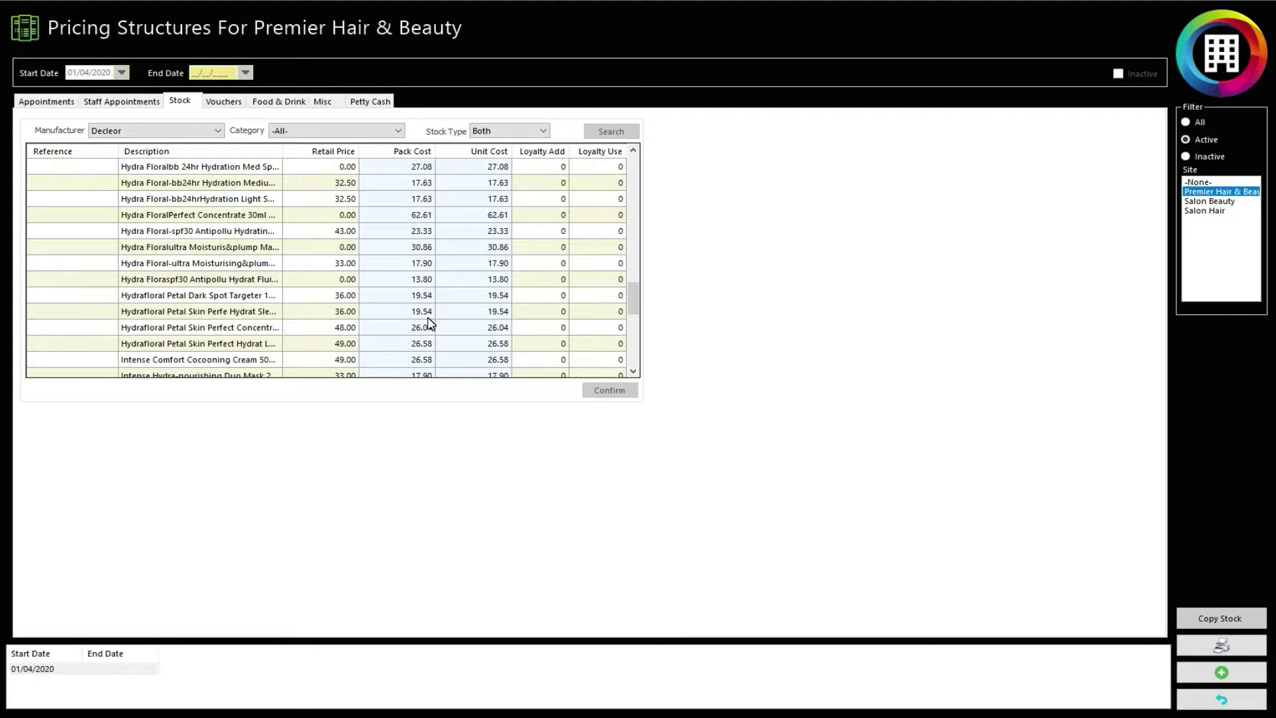
Step: Enter 30 as the loyalty points used for the second Aroma Lisse-dark Circle&eye Wrinkle stock item, and discard the unsaved change
{"action": "scroll", "coordinate": [431, 324], "scroll_direction": "down", "scroll_amount": 3}
{"action": "scroll", "coordinate": [431, 324], "scroll_direction": "down", "scroll_amount": 4}
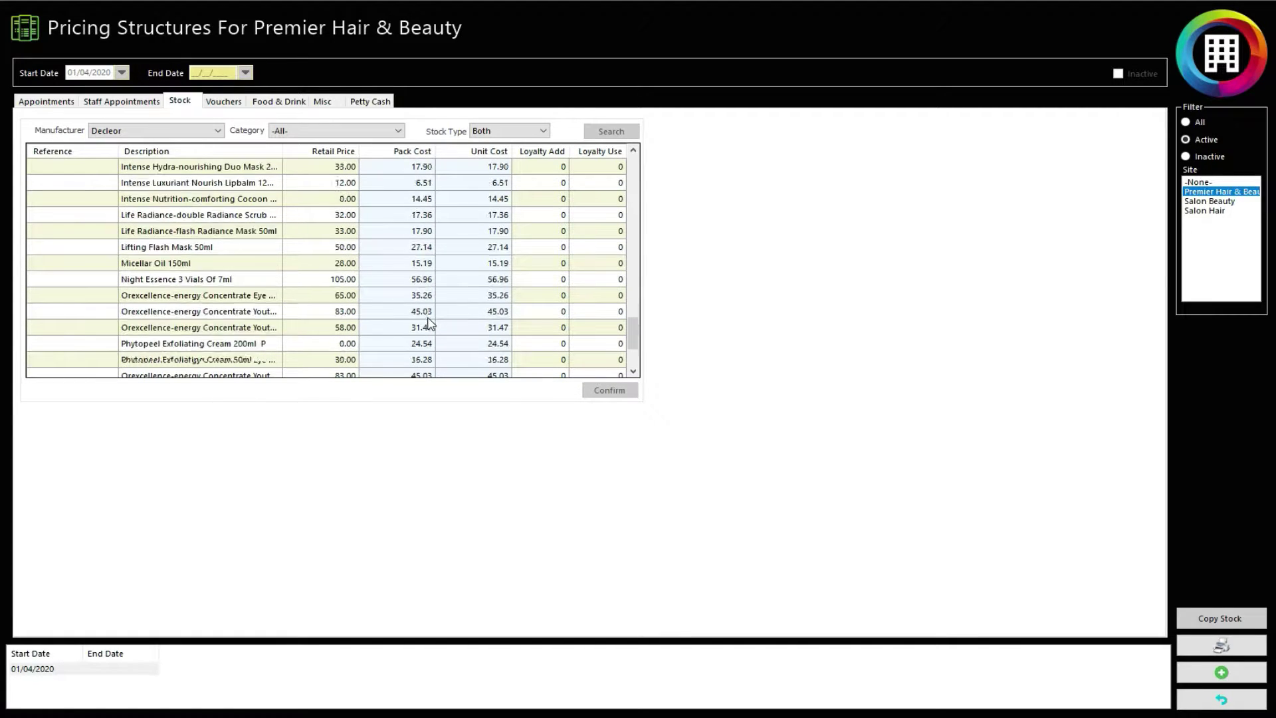
{"action": "scroll", "coordinate": [428, 323], "scroll_direction": "up", "scroll_amount": 20}
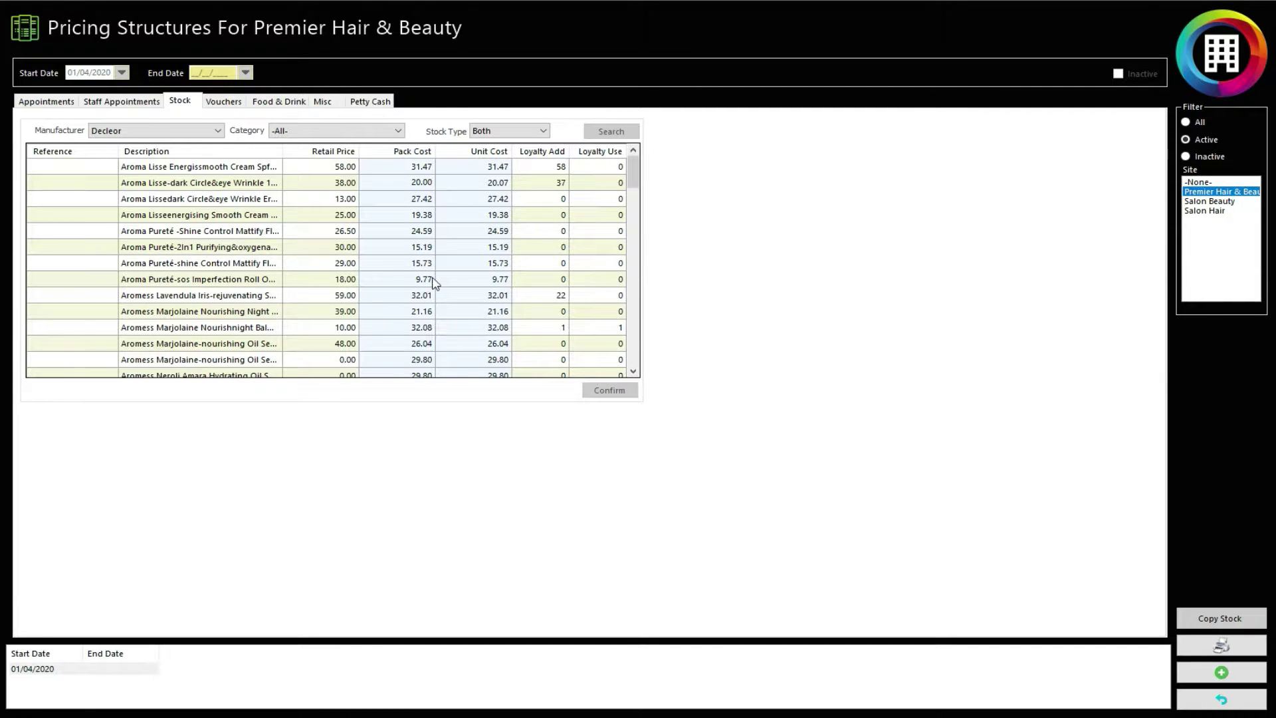
{"action": "left_click", "coordinate": [561, 182]}
{"action": "left_click", "coordinate": [566, 181]}
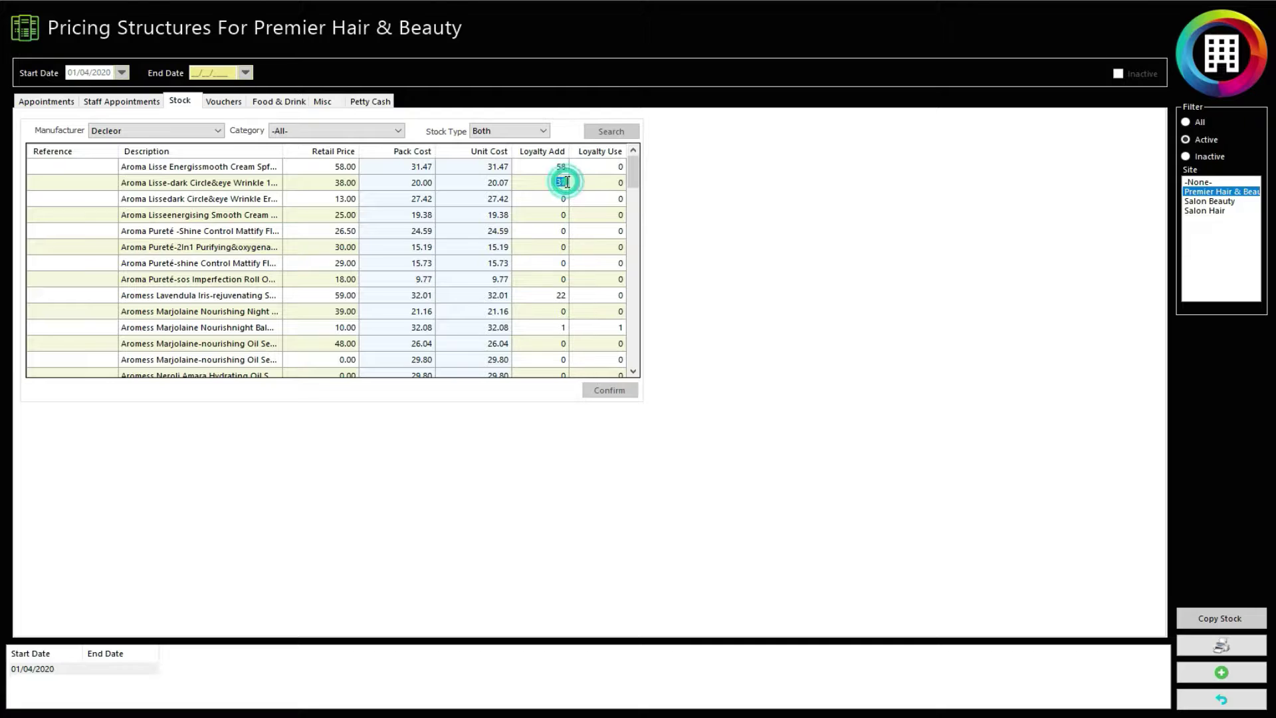
{"action": "left_click", "coordinate": [559, 182]}
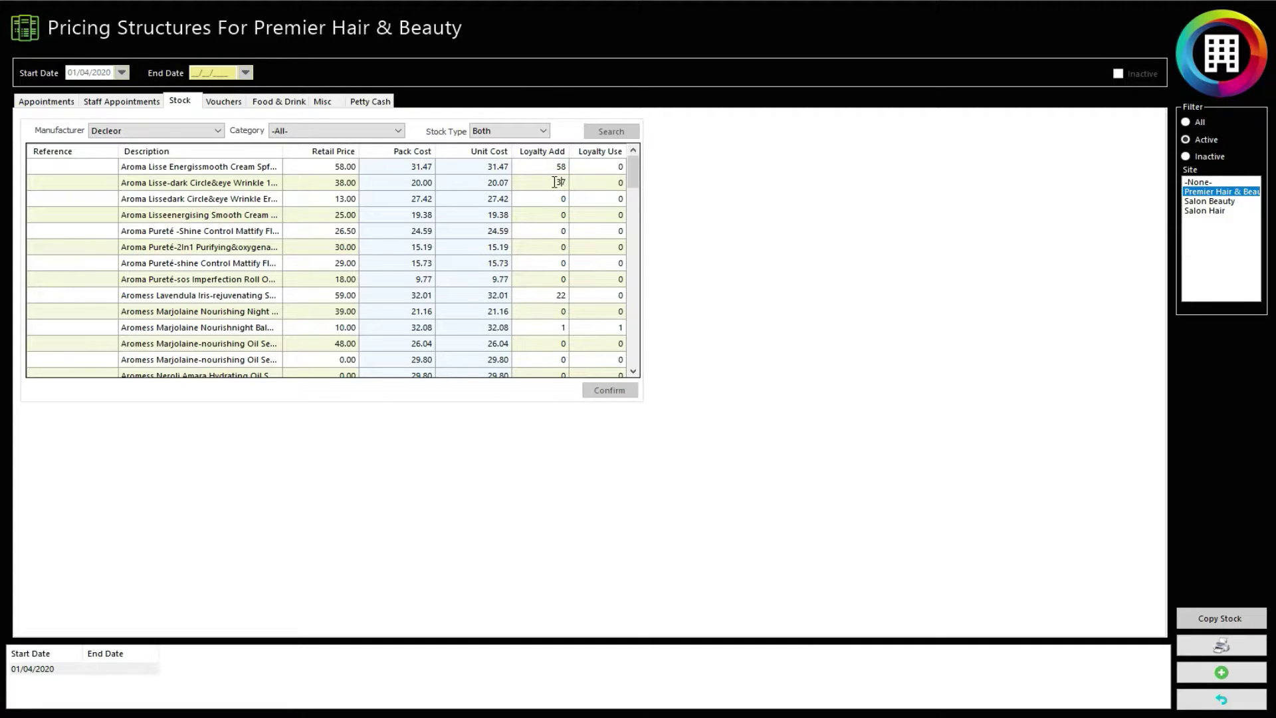
{"action": "left_click", "coordinate": [619, 181]}
{"action": "type", "text": "3"}
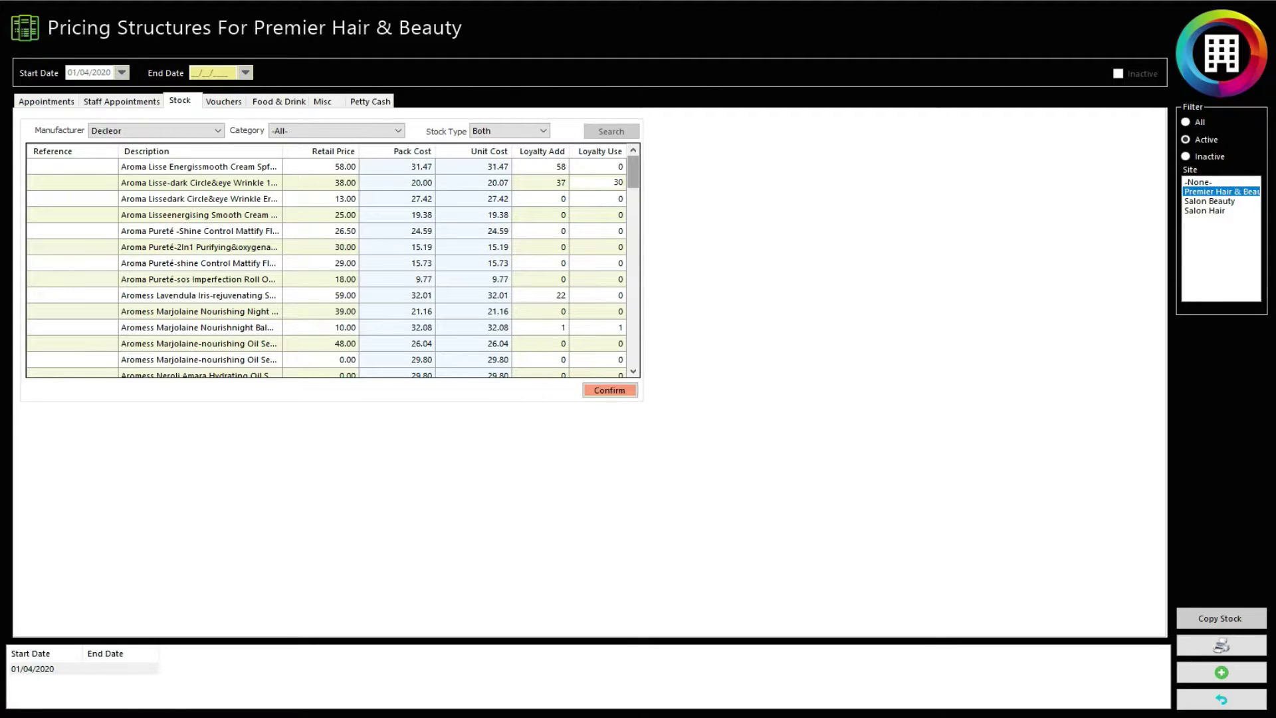
{"action": "left_click", "coordinate": [223, 102]}
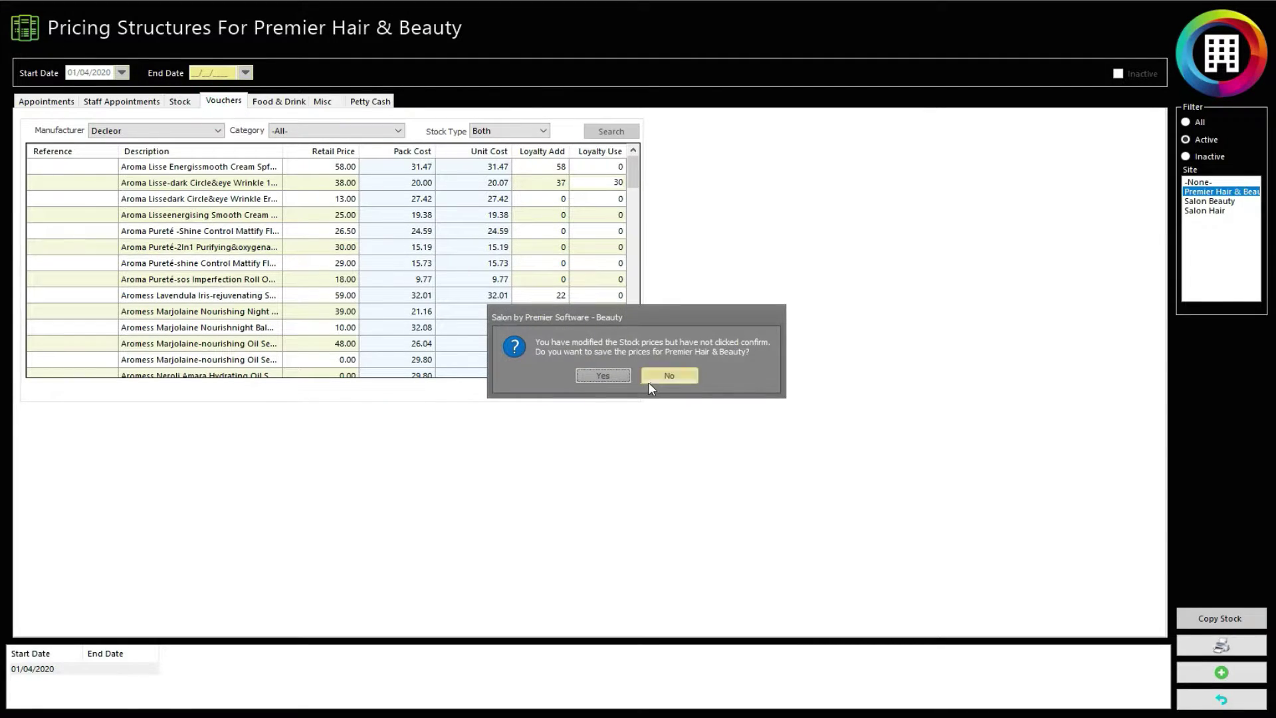
{"action": "left_click", "coordinate": [654, 377]}
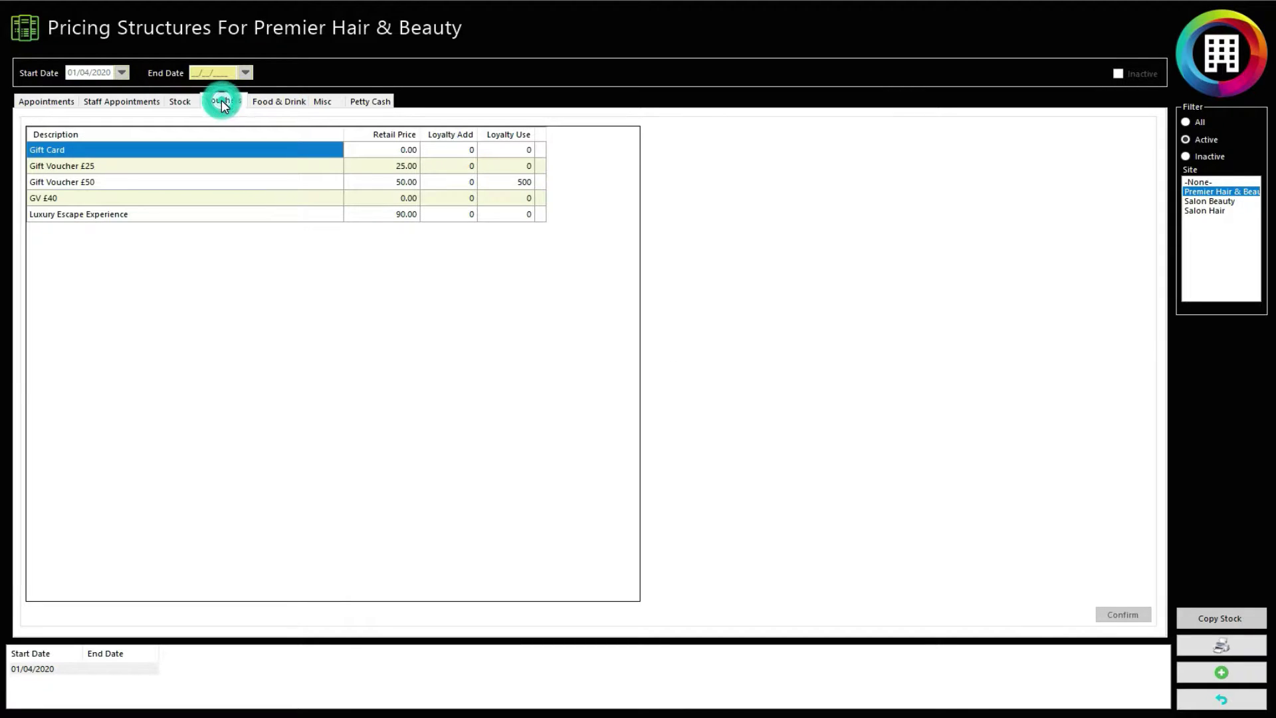
Step: Review the voucher pricing, checking the retail price of Gift Voucher £50 and the retail price and loyalty points of Gift Card
{"action": "left_click", "coordinate": [98, 186]}
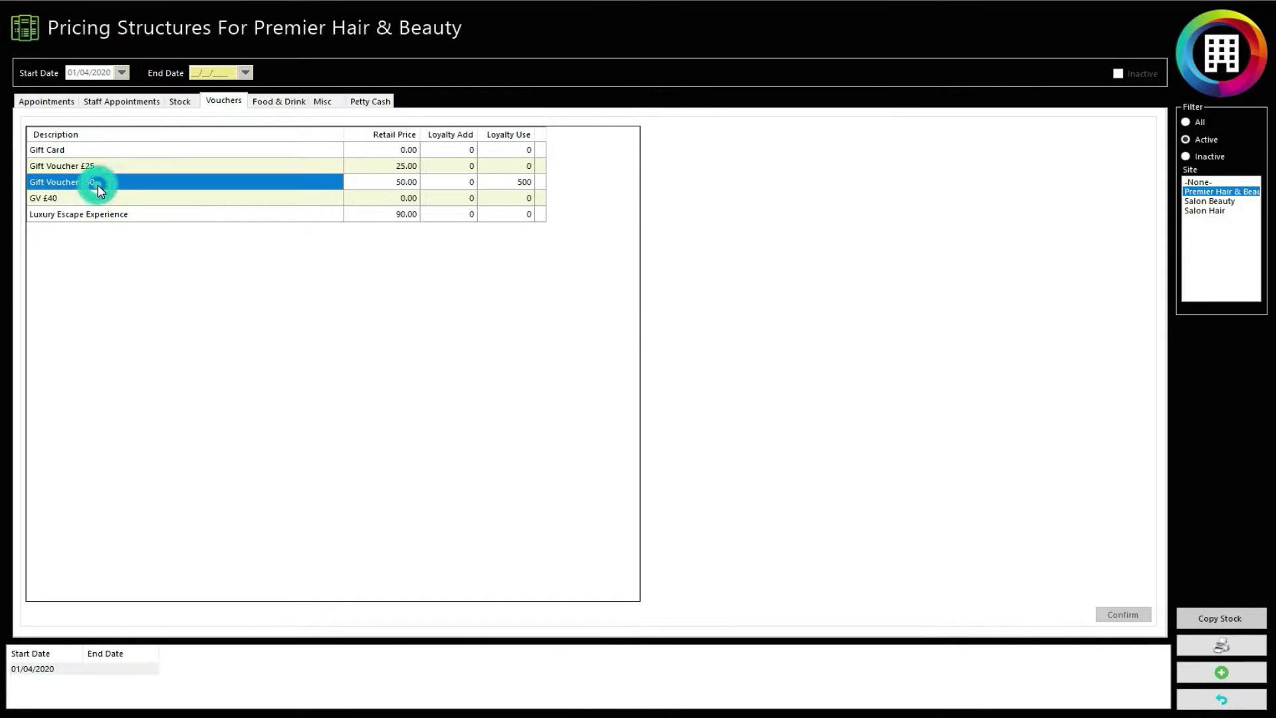
{"action": "left_click", "coordinate": [404, 187]}
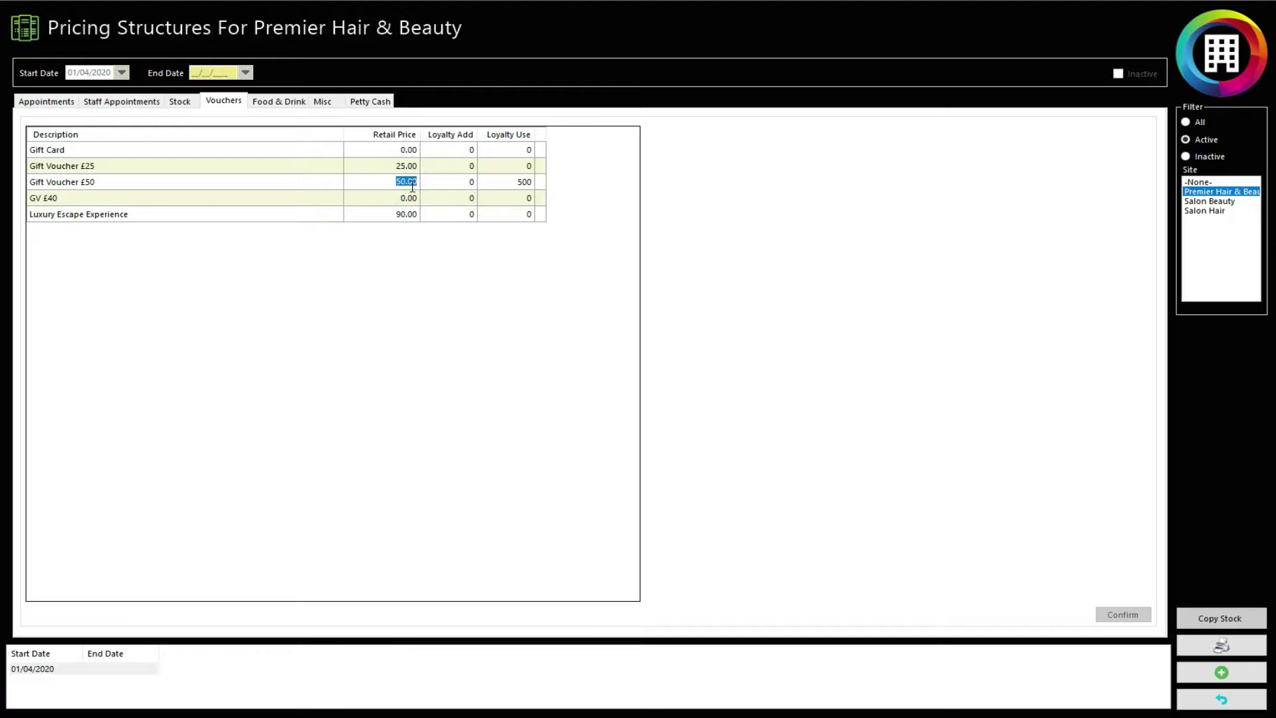
{"action": "left_click", "coordinate": [418, 182]}
{"action": "left_click", "coordinate": [407, 150]}
{"action": "left_click", "coordinate": [393, 150]}
{"action": "left_click", "coordinate": [447, 152]}
{"action": "left_click", "coordinate": [529, 152]}
Step: Review the food and drink pricing, checking the retail price, cost and loyalty points of Tea
{"action": "left_click", "coordinate": [277, 100]}
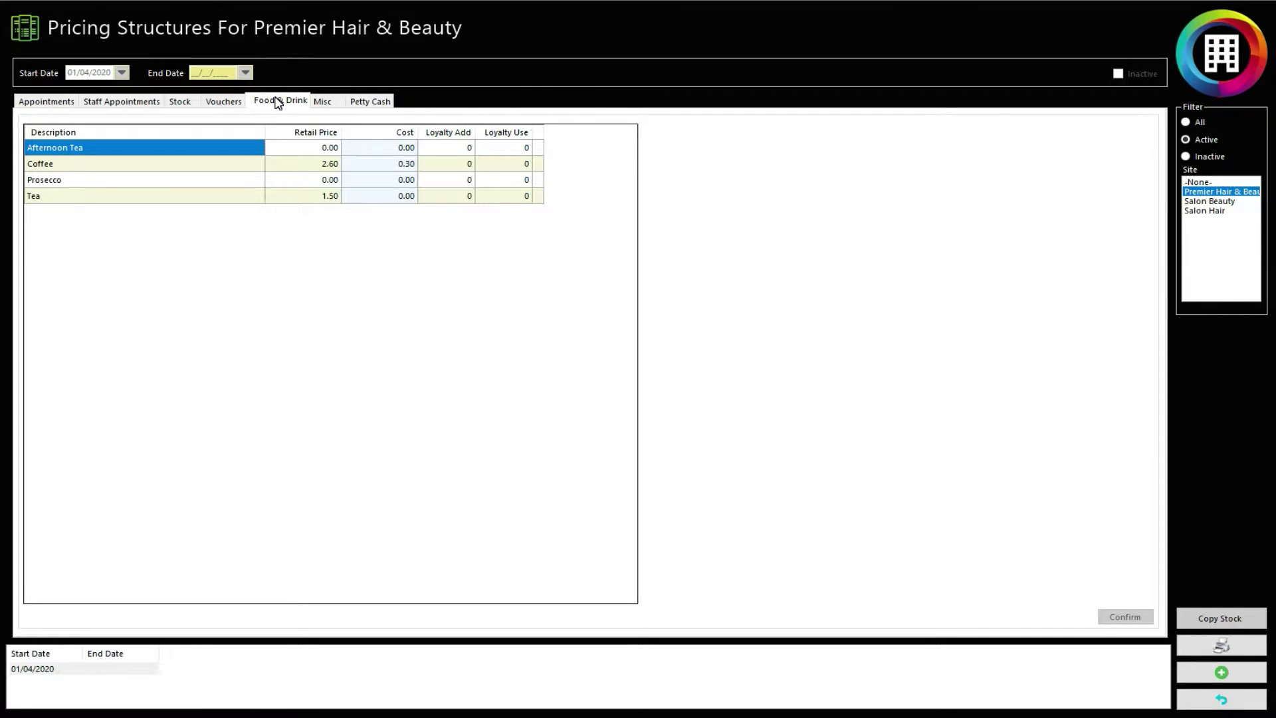
{"action": "left_click", "coordinate": [303, 178]}
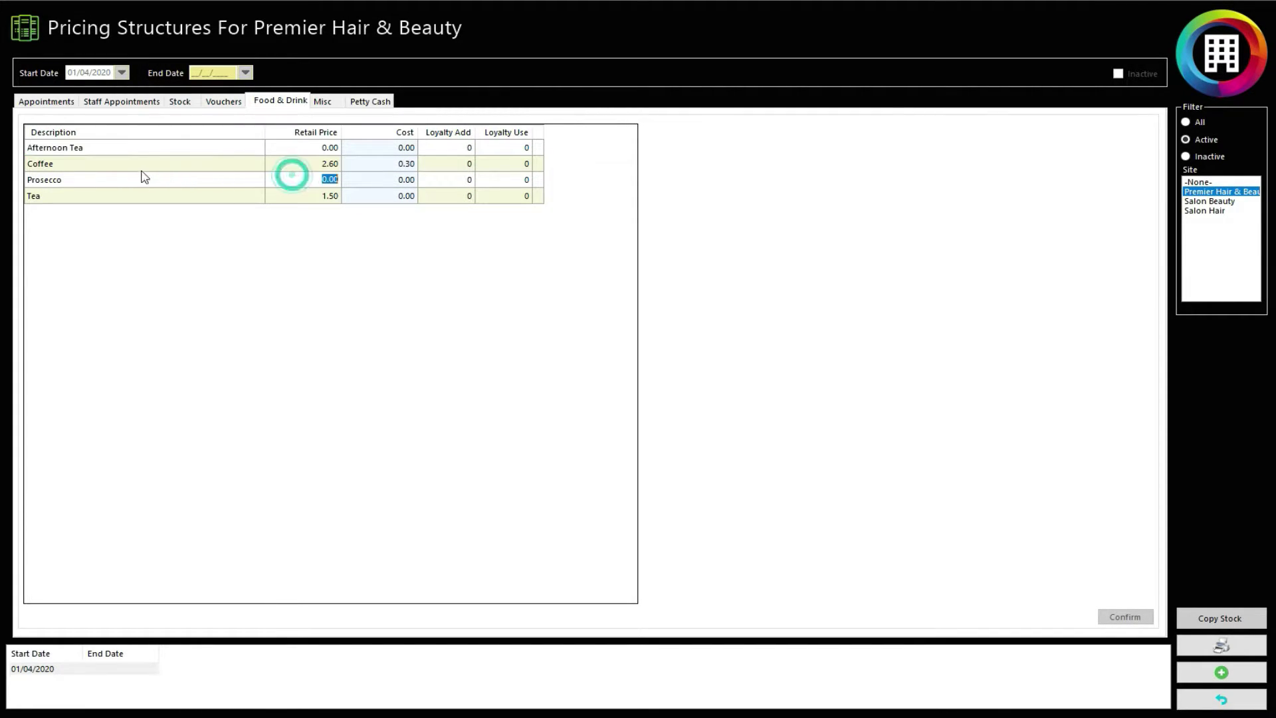
{"action": "left_click", "coordinate": [137, 166]}
{"action": "left_click", "coordinate": [117, 149]}
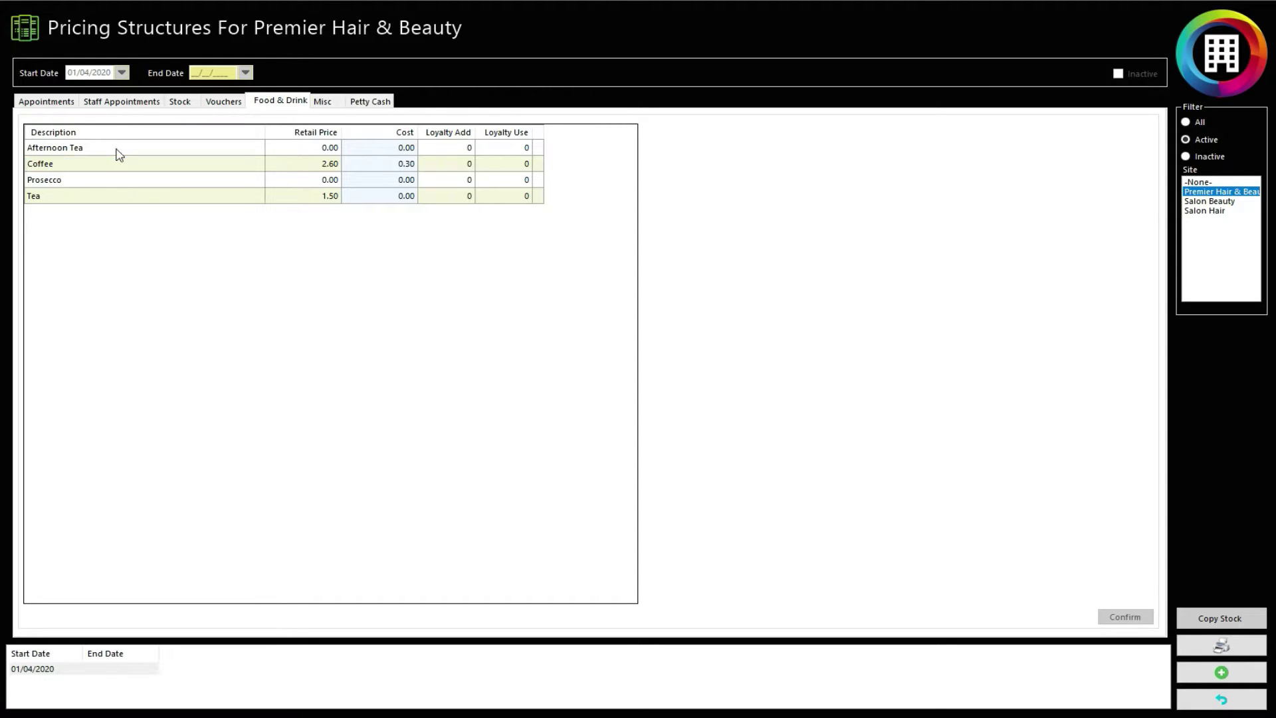
{"action": "left_click", "coordinate": [117, 192]}
{"action": "left_click", "coordinate": [322, 196]}
{"action": "left_click", "coordinate": [394, 194]}
{"action": "left_click", "coordinate": [464, 196]}
{"action": "left_click", "coordinate": [527, 200]}
Step: Review the miscellaneous item pricing for Bundle Points, Comb and Loyality Member
{"action": "left_click", "coordinate": [324, 101]}
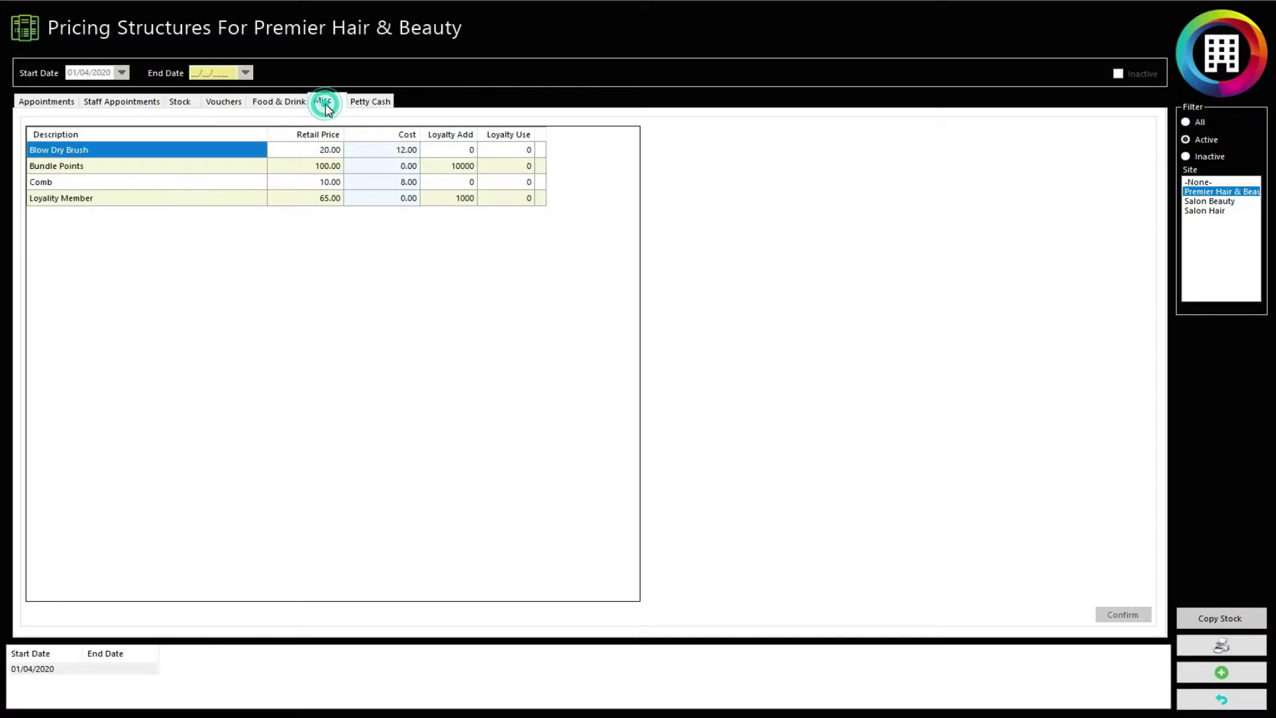
{"action": "left_click", "coordinate": [93, 166]}
{"action": "left_click", "coordinate": [139, 182]}
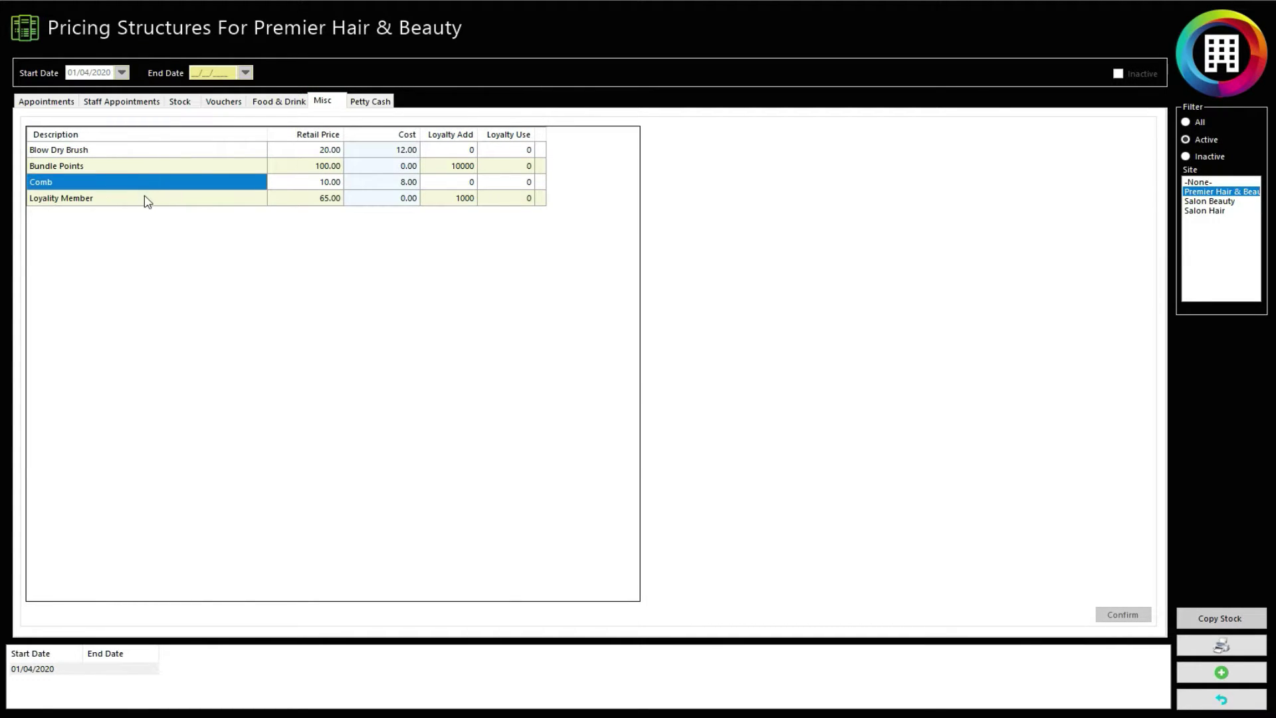
{"action": "left_click", "coordinate": [146, 198]}
{"action": "left_click", "coordinate": [141, 182]}
Step: Set the retail price of the petty cash item Milk to 1.00
{"action": "left_click", "coordinate": [366, 104]}
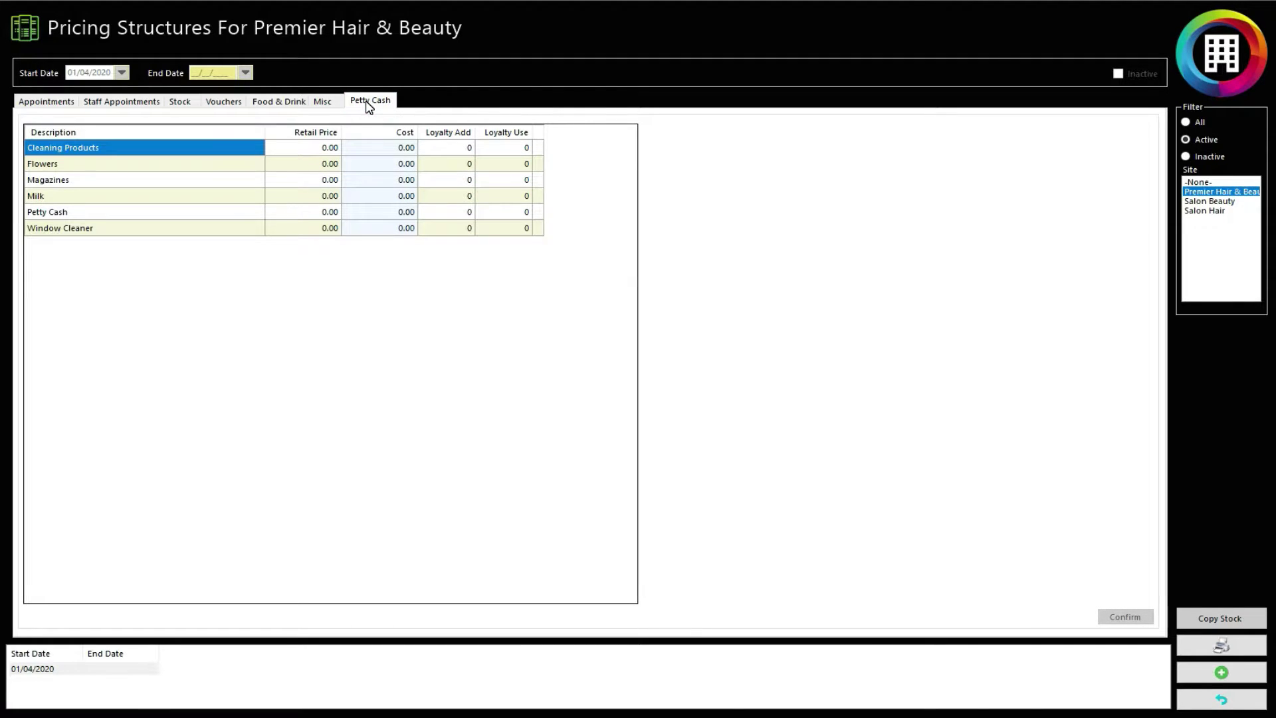
{"action": "left_click", "coordinate": [125, 165]}
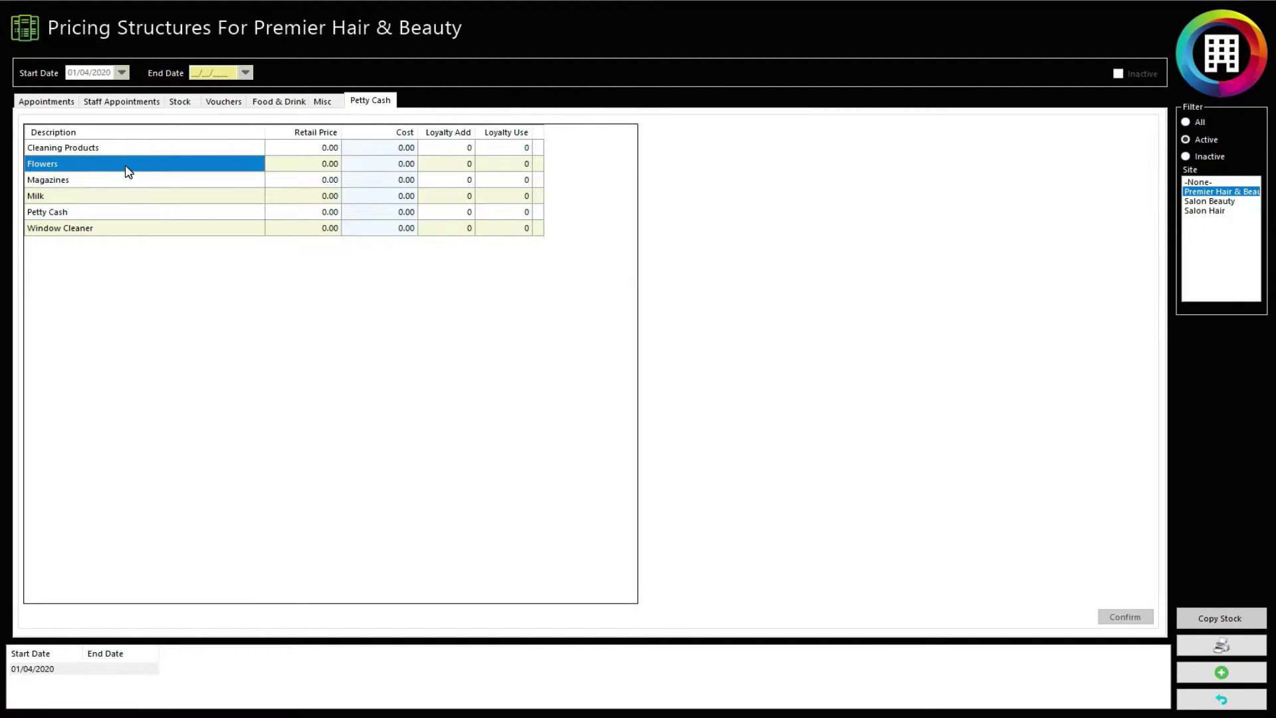
{"action": "left_click", "coordinate": [128, 183]}
{"action": "left_click", "coordinate": [131, 196]}
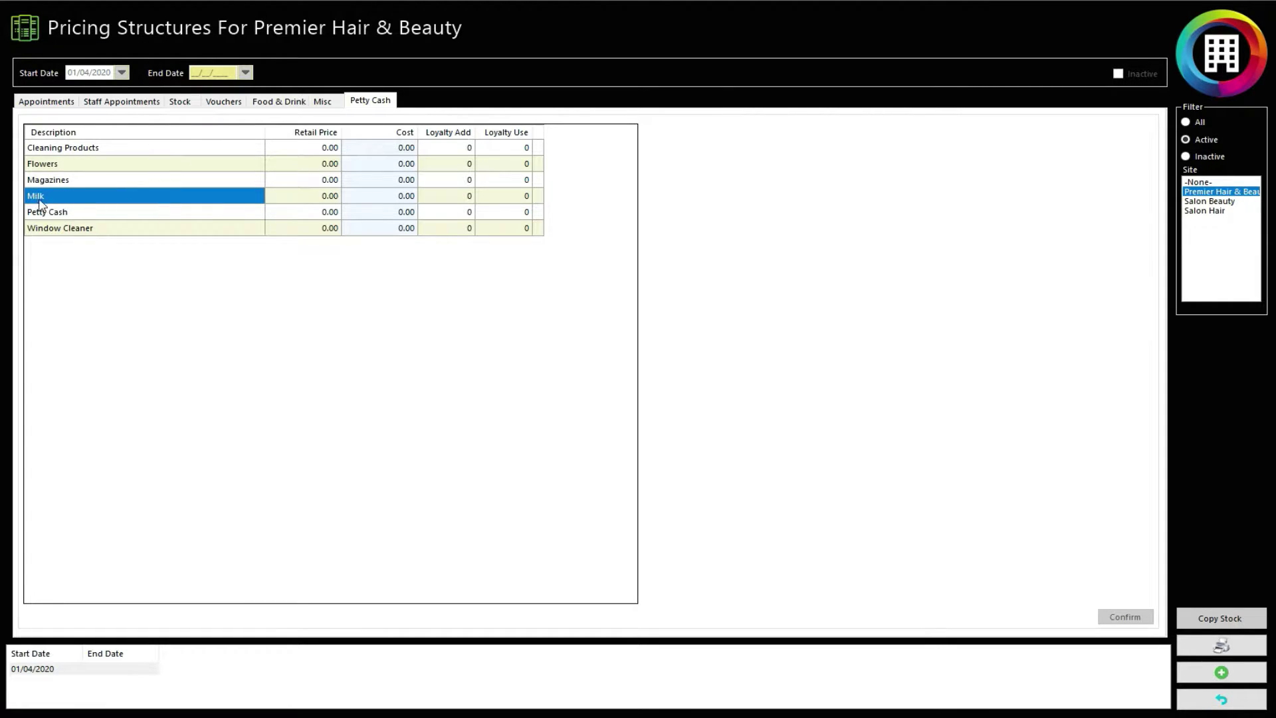
{"action": "left_click", "coordinate": [330, 200]}
{"action": "double_click", "coordinate": [326, 197]}
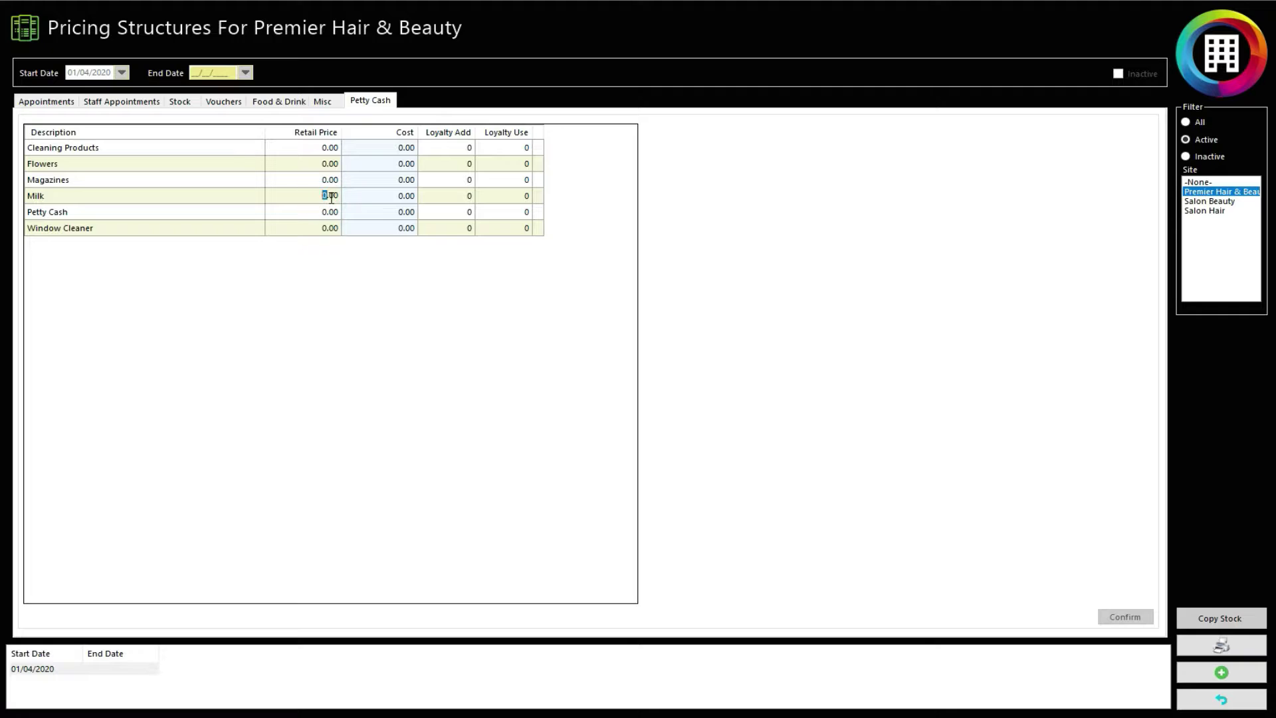
{"action": "type", "text": "1"}
{"action": "left_click", "coordinate": [397, 198]}
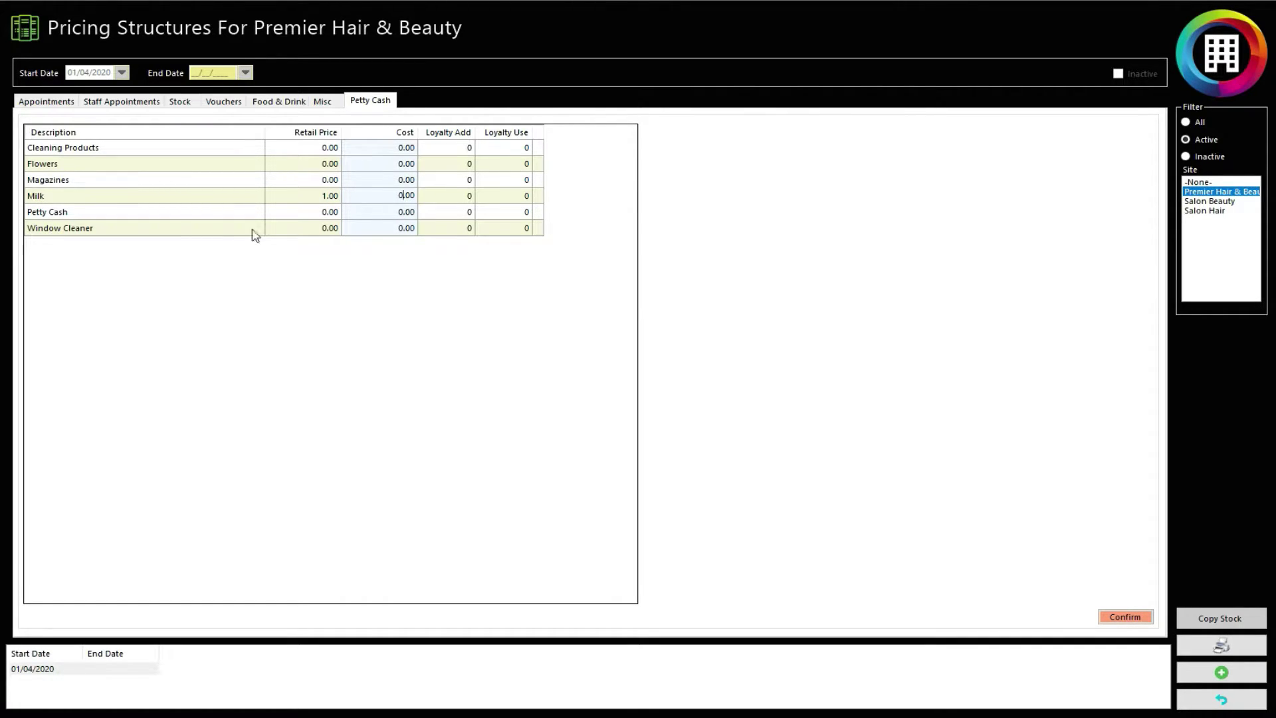
Step: Set the retail price of the petty cash item Window Cleaner to 1 and save the petty cash prices
{"action": "left_click", "coordinate": [324, 228]}
{"action": "double_click", "coordinate": [326, 227]}
{"action": "type", "text": "1"}
{"action": "left_click", "coordinate": [1122, 616]}
Step: Try to add a new pricing structure starting on 17/09/2021 with the end date left blank
{"action": "left_click", "coordinate": [1221, 672]}
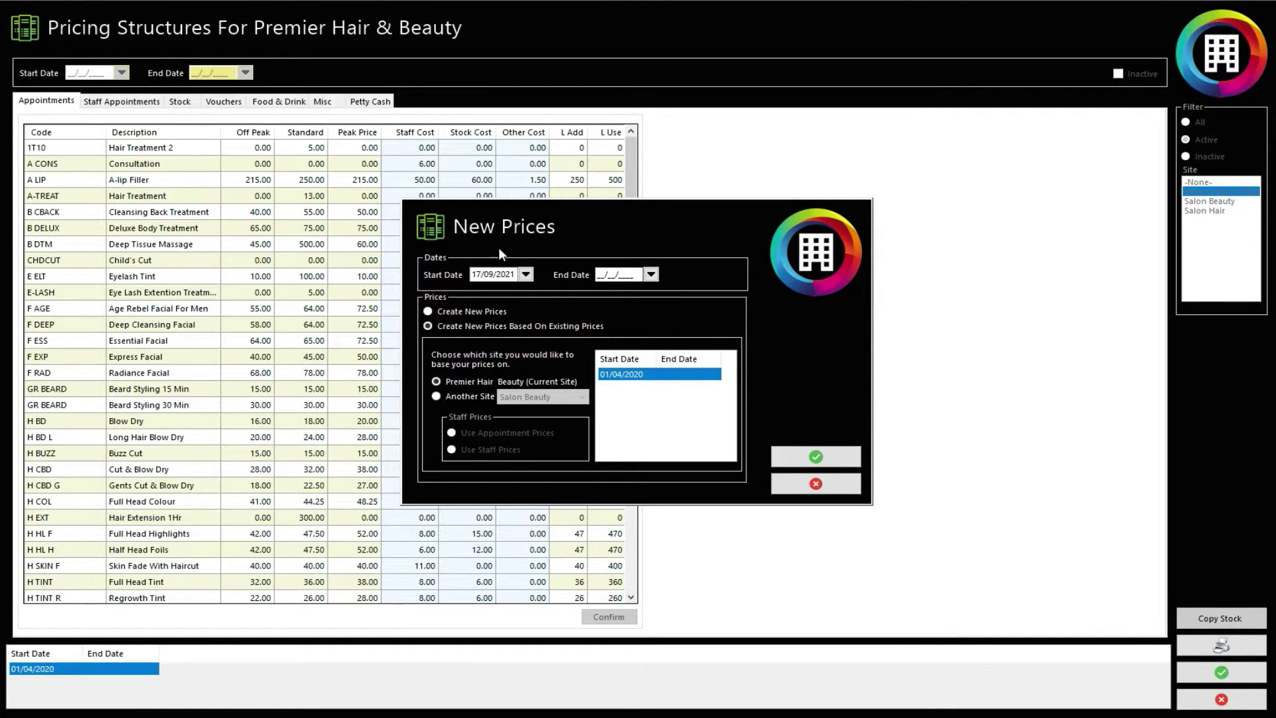
{"action": "left_click", "coordinate": [526, 274]}
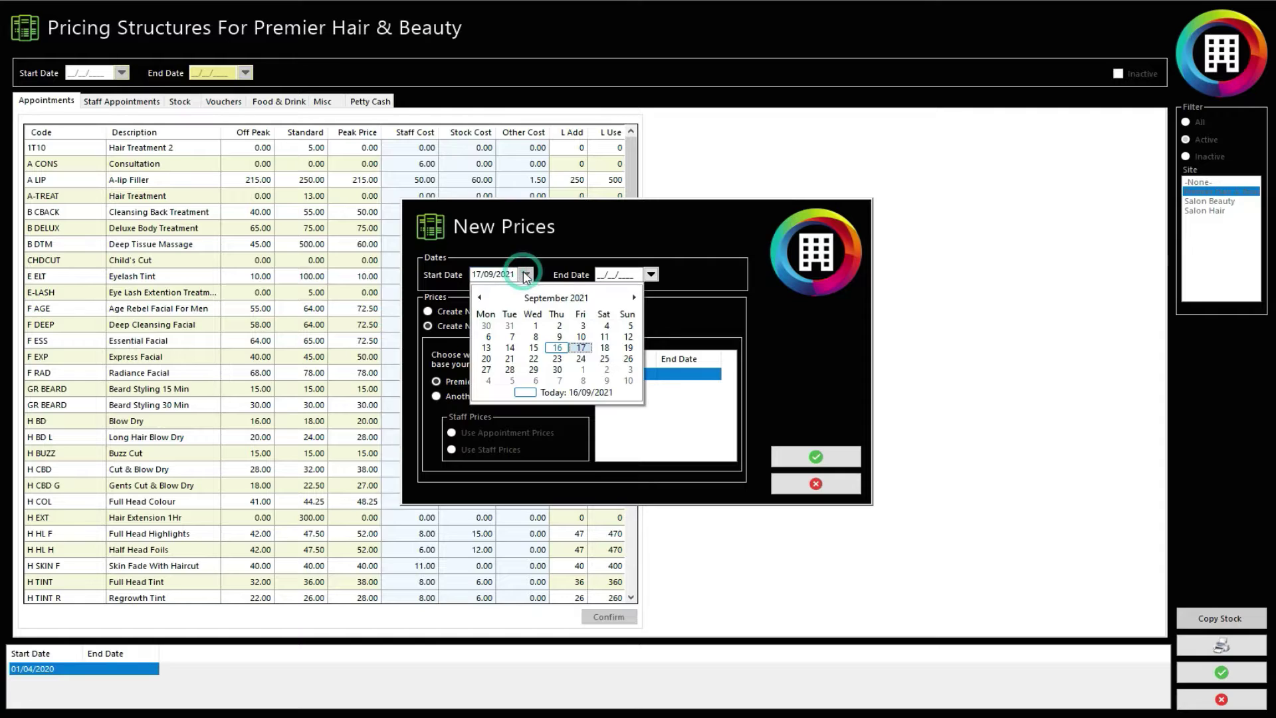
{"action": "left_click", "coordinate": [581, 347]}
{"action": "left_click", "coordinate": [564, 261]}
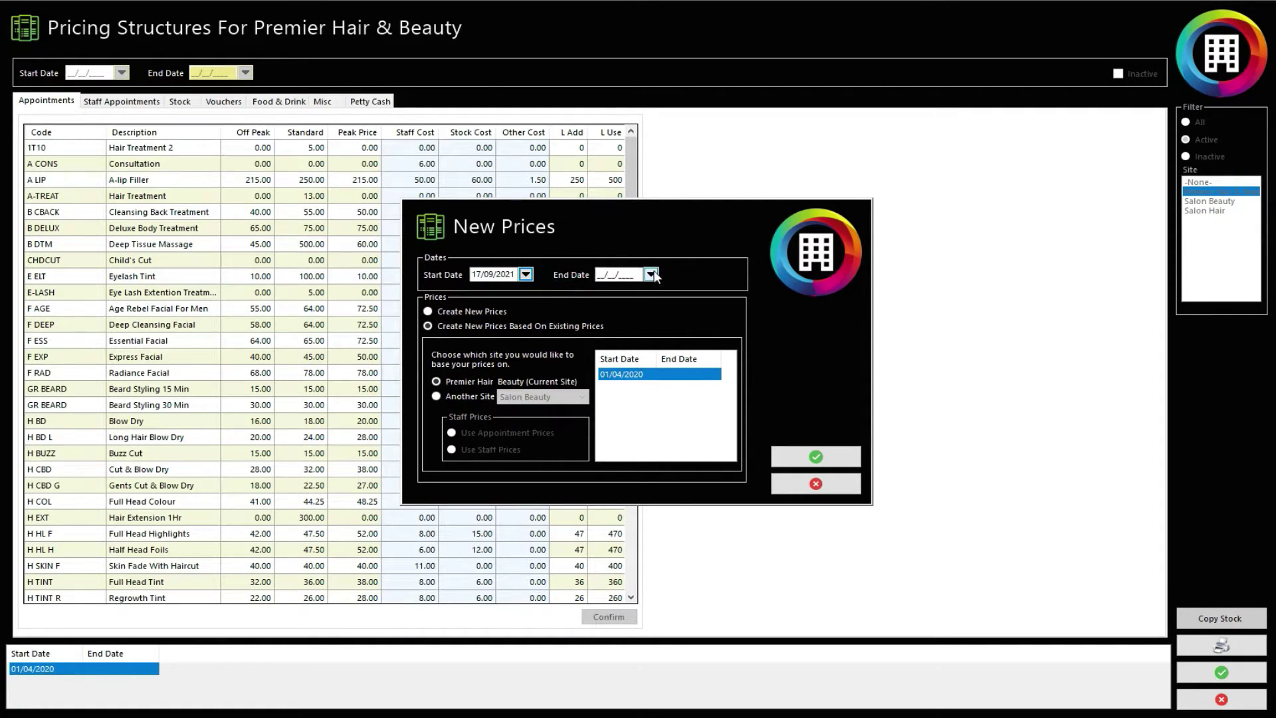
{"action": "left_click", "coordinate": [650, 274]}
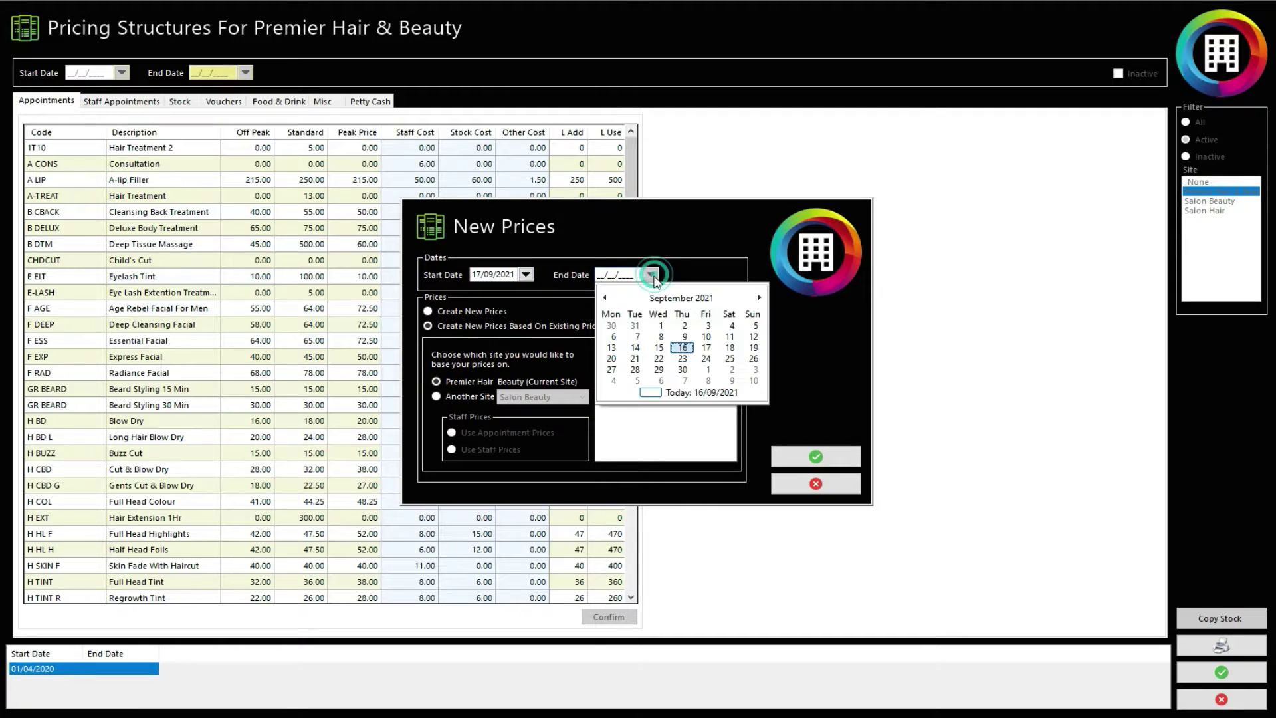
{"action": "left_click", "coordinate": [703, 253]}
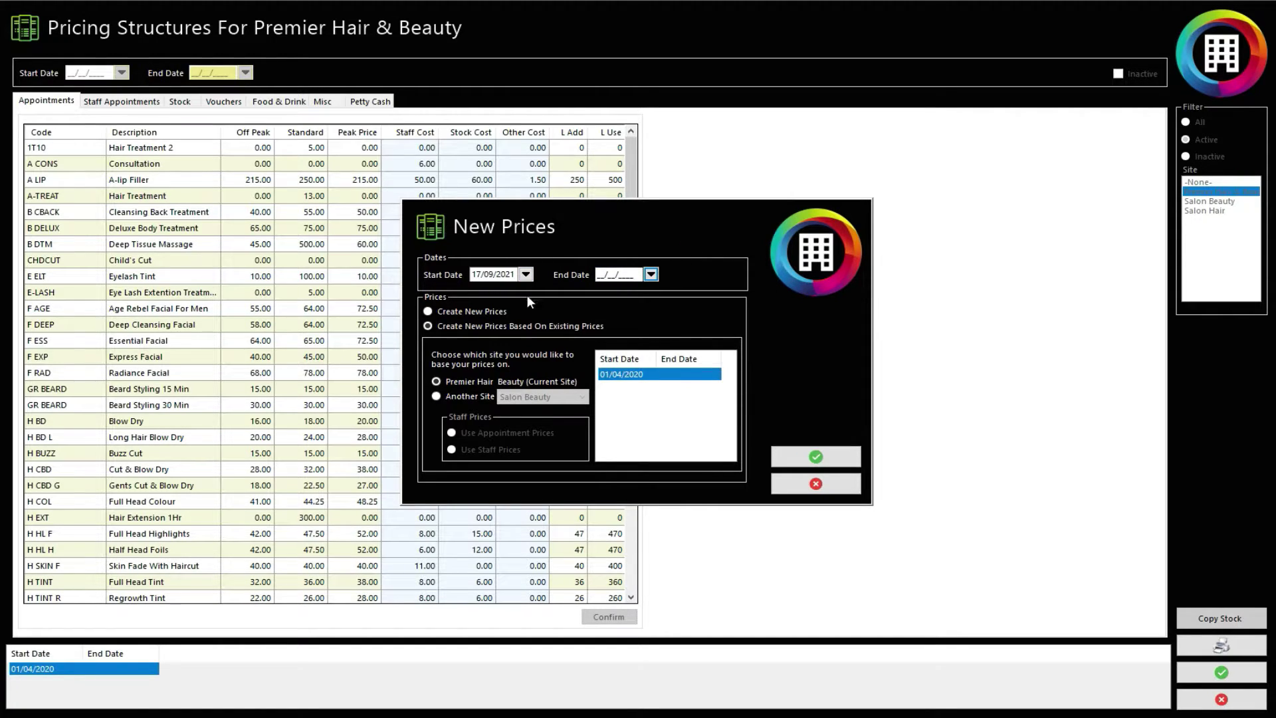
Step: Try the blank and other-site pricing options, and base the new prices on the current site's existing 01/04/2020 prices
{"action": "left_click", "coordinate": [427, 311]}
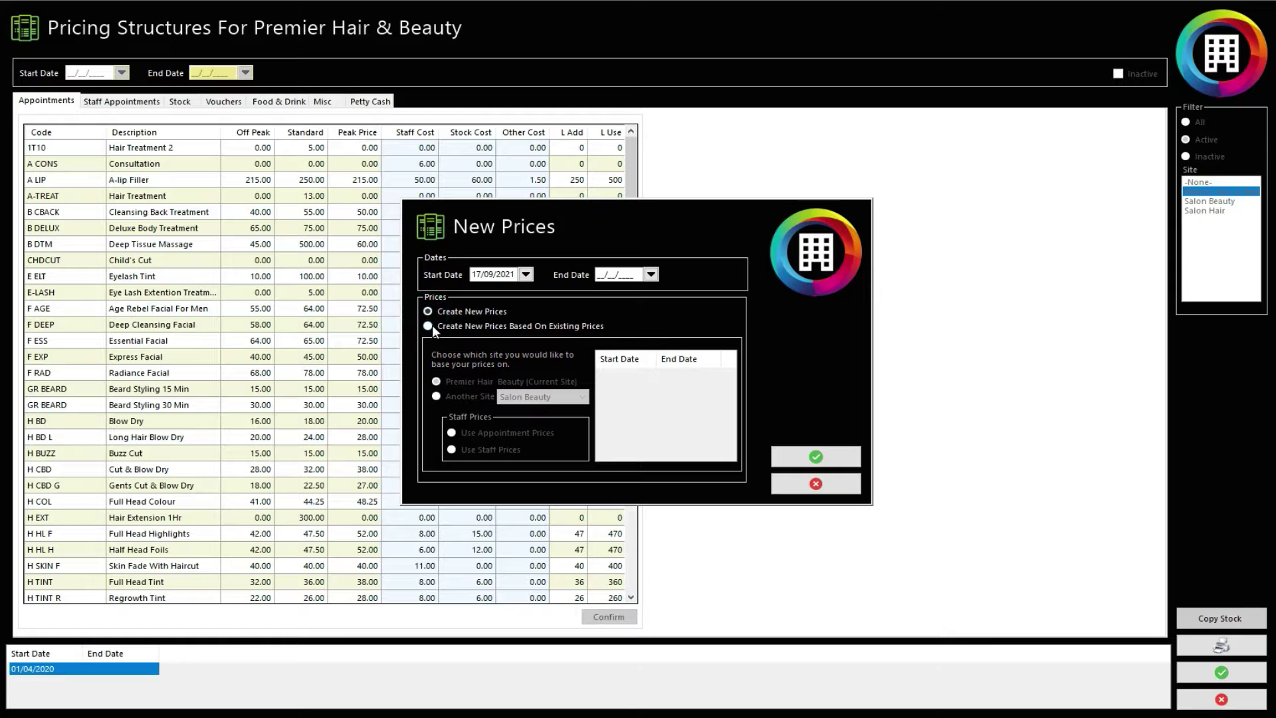
{"action": "left_click", "coordinate": [428, 327]}
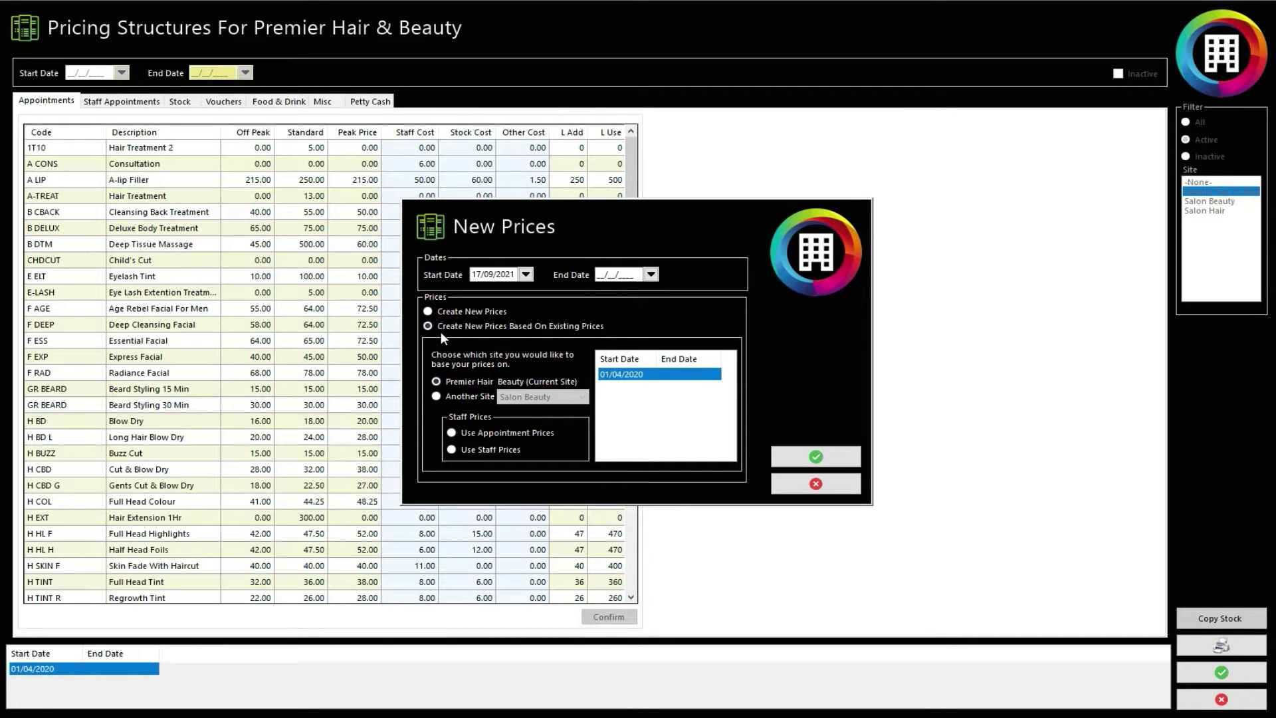
{"action": "left_click", "coordinate": [437, 396]}
{"action": "left_click", "coordinate": [552, 397]}
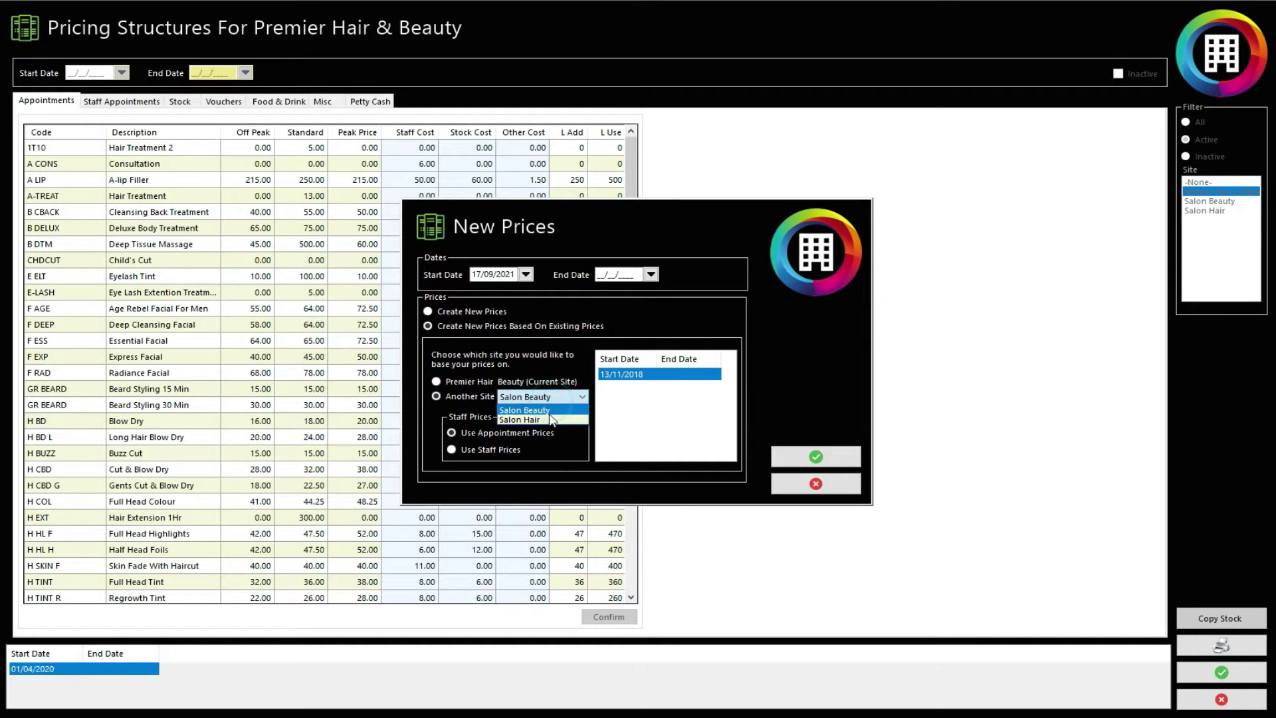
{"action": "left_click", "coordinate": [437, 381]}
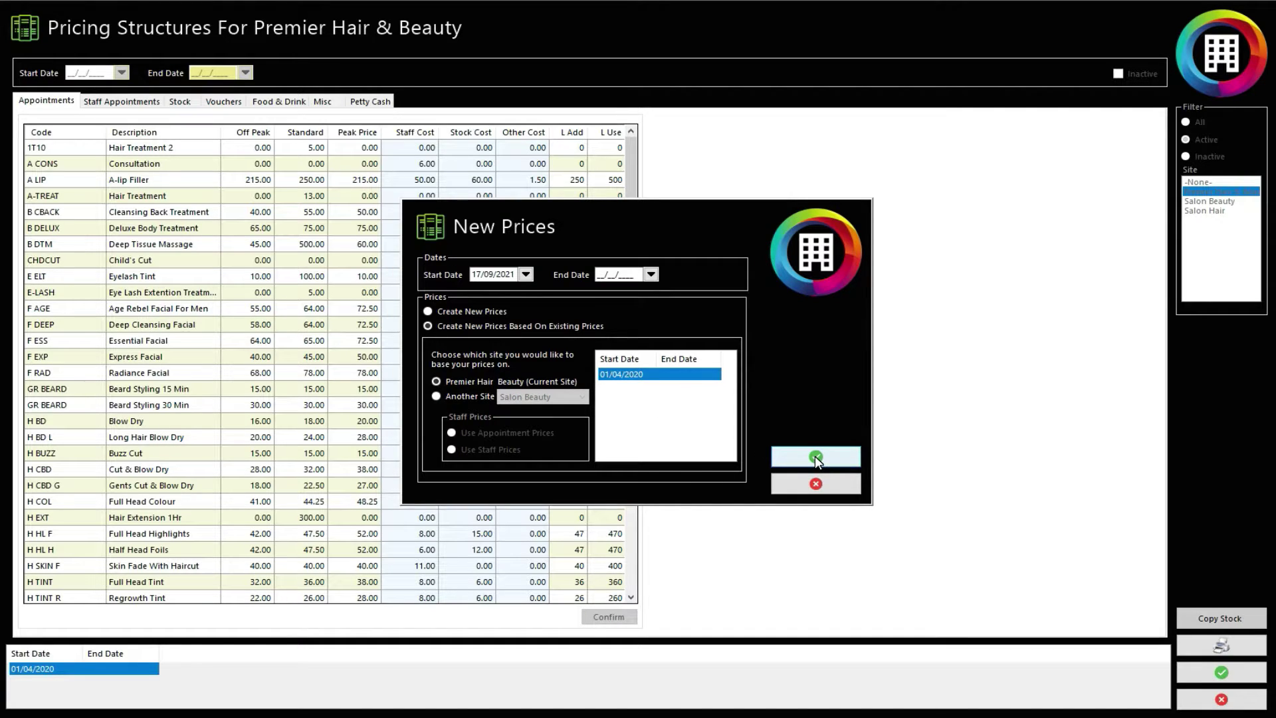
{"action": "left_click", "coordinate": [815, 456]}
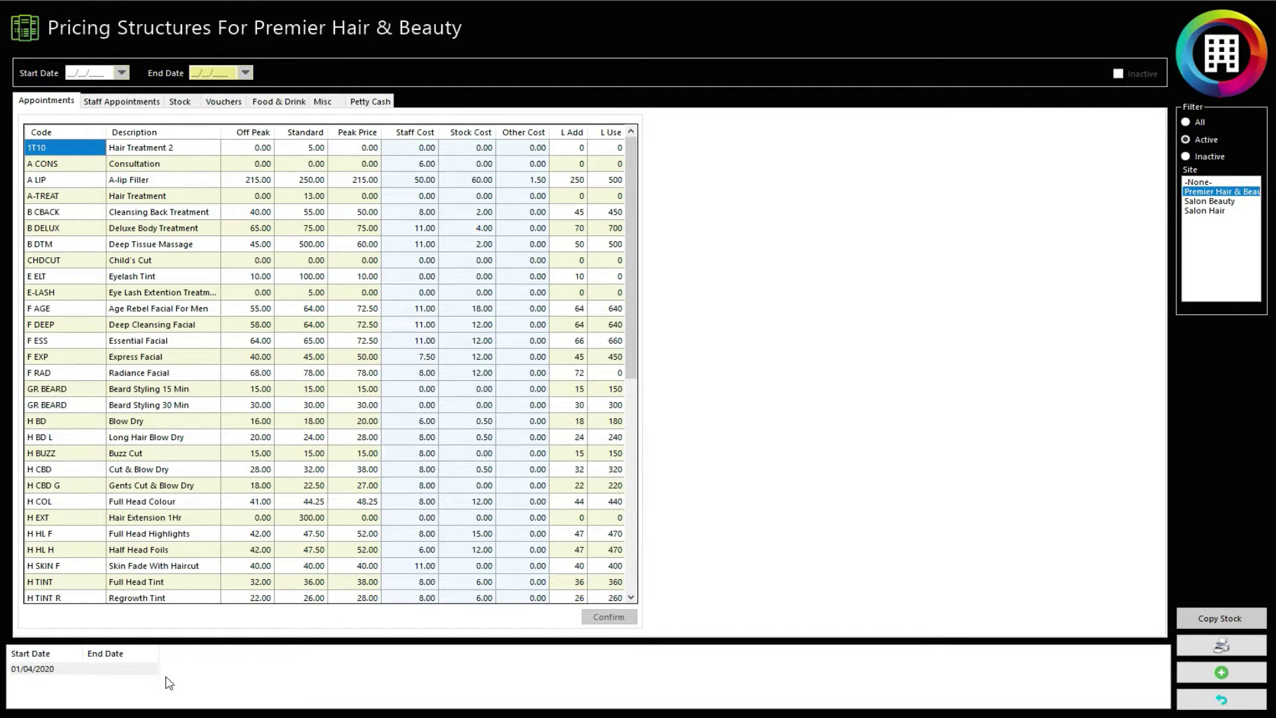
Step: Leave the pricing structures and run the Trading Summary report for Premier Hair & Beauty with all dates and all selectable business areas
{"action": "left_click", "coordinate": [30, 671]}
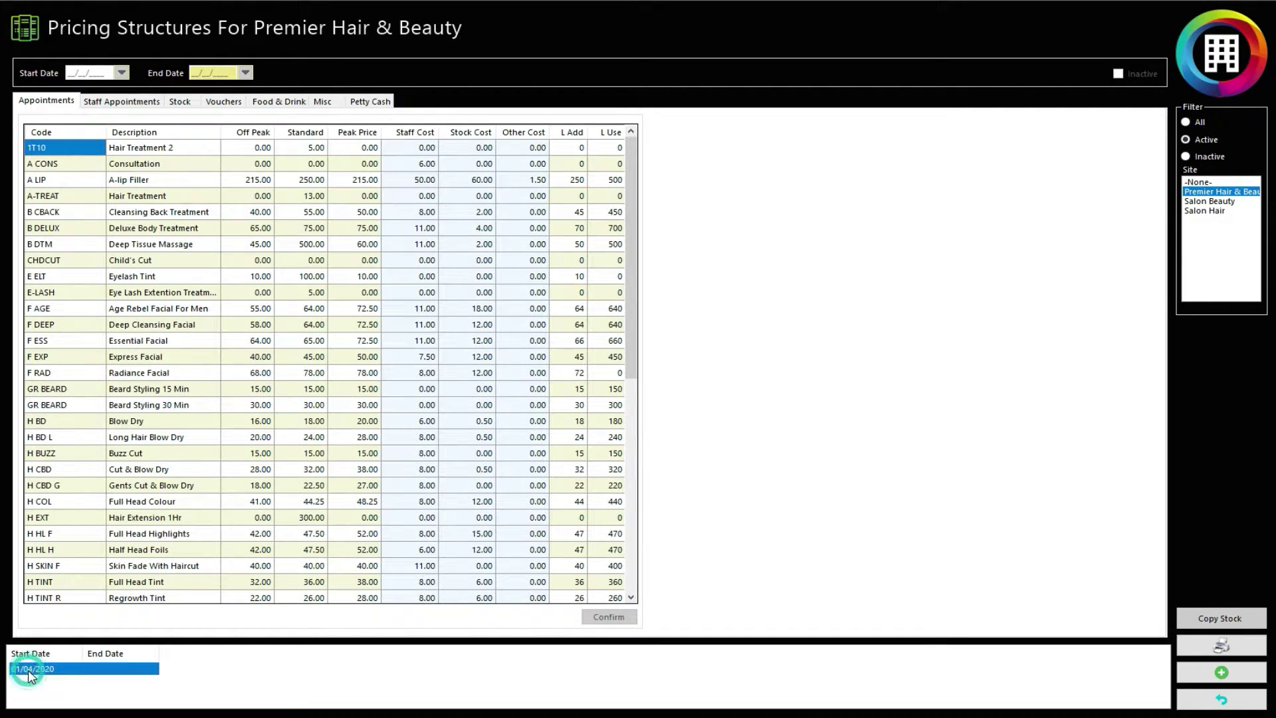
{"action": "left_click", "coordinate": [1208, 701]}
{"action": "left_click", "coordinate": [908, 517]}
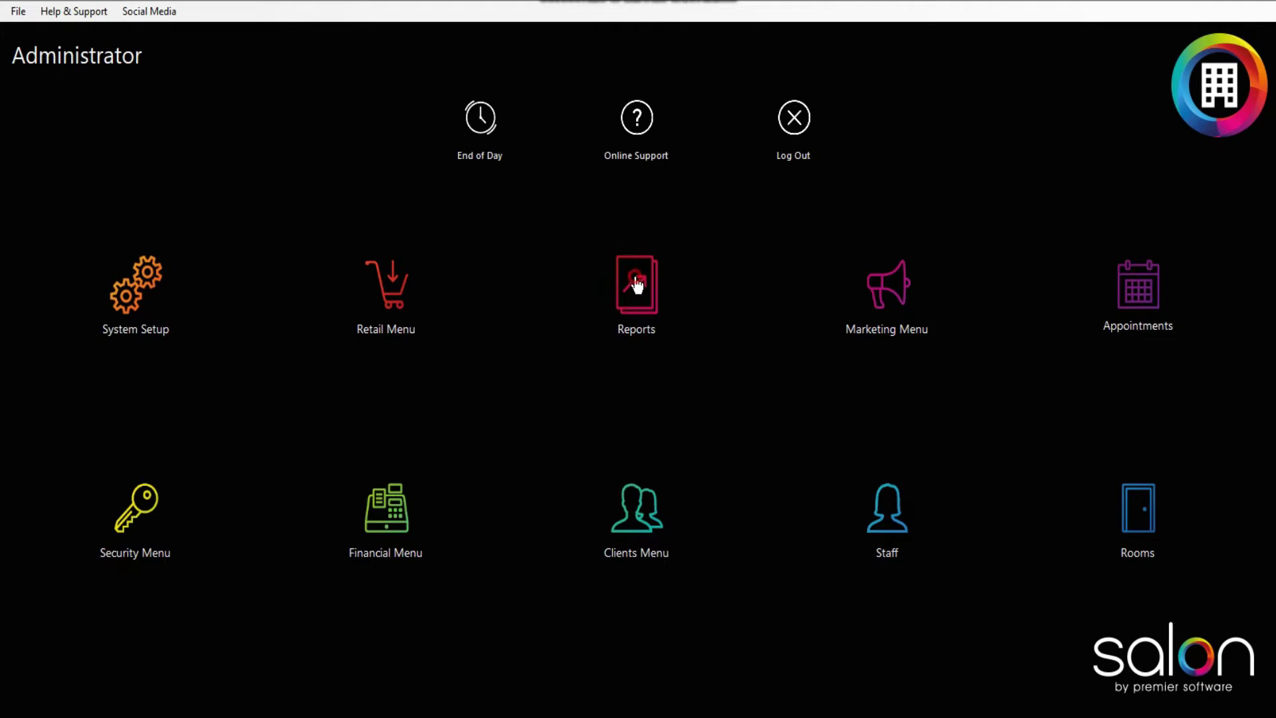
{"action": "left_click", "coordinate": [657, 389]}
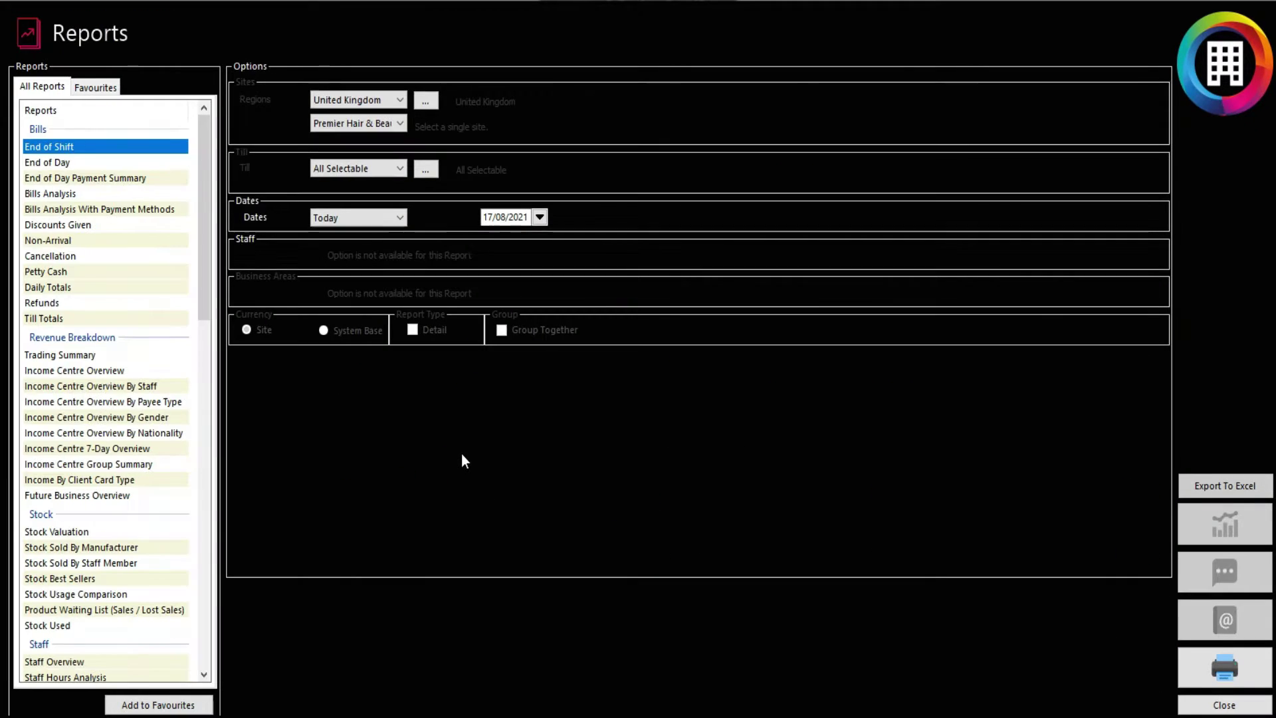
{"action": "left_click", "coordinate": [71, 353]}
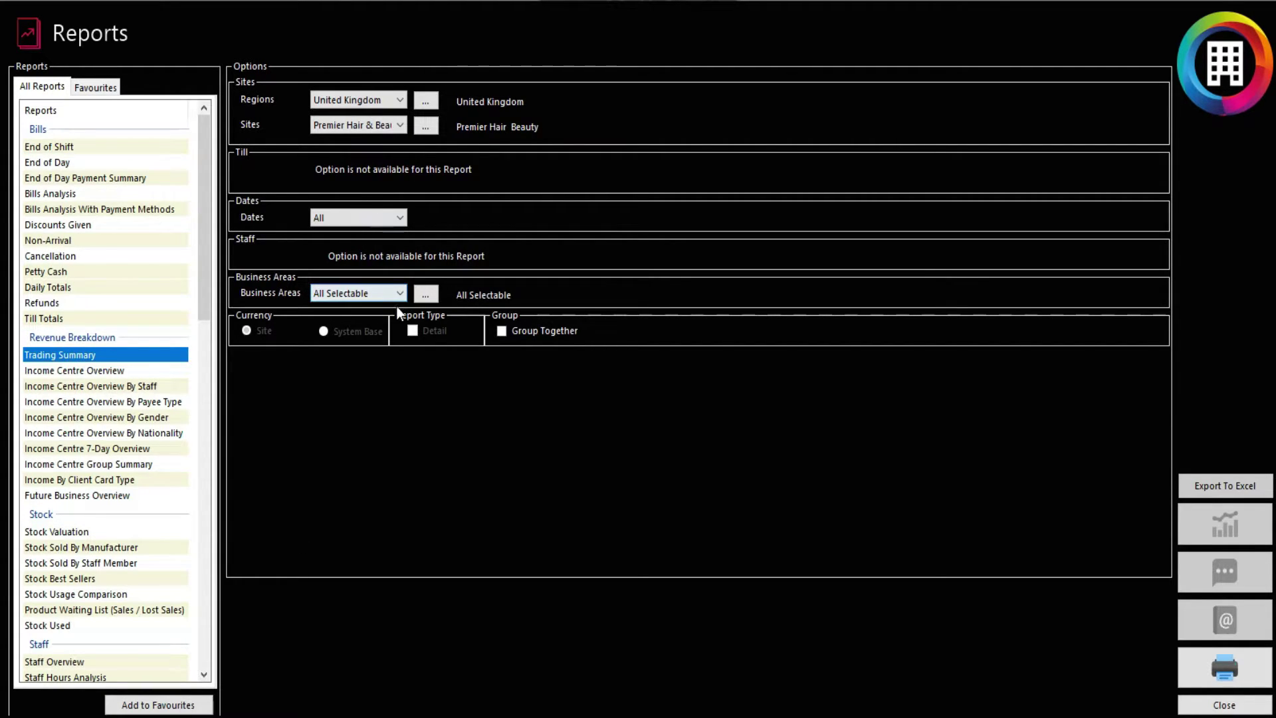
{"action": "left_click", "coordinate": [1230, 663]}
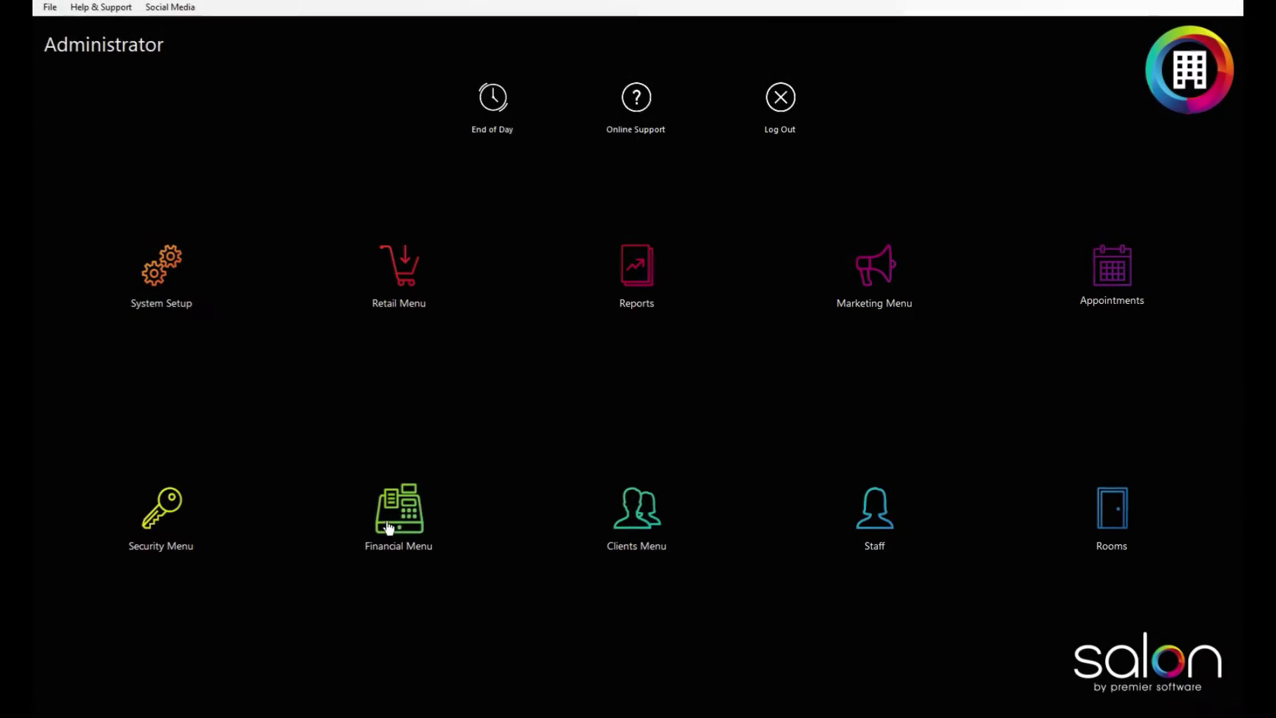
Step: Open Promotional Pricing and examine the existing promotions from NHS Discount to Price Change
{"action": "left_click", "coordinate": [401, 515]}
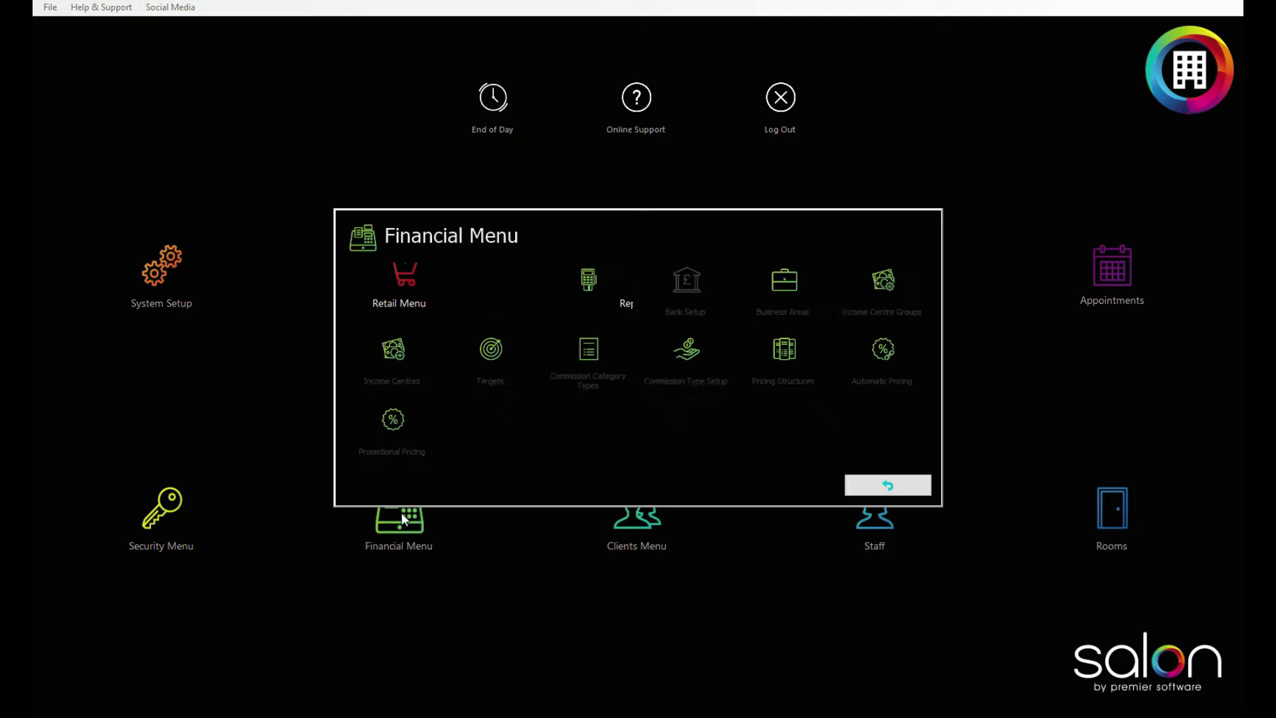
{"action": "left_click", "coordinate": [394, 426]}
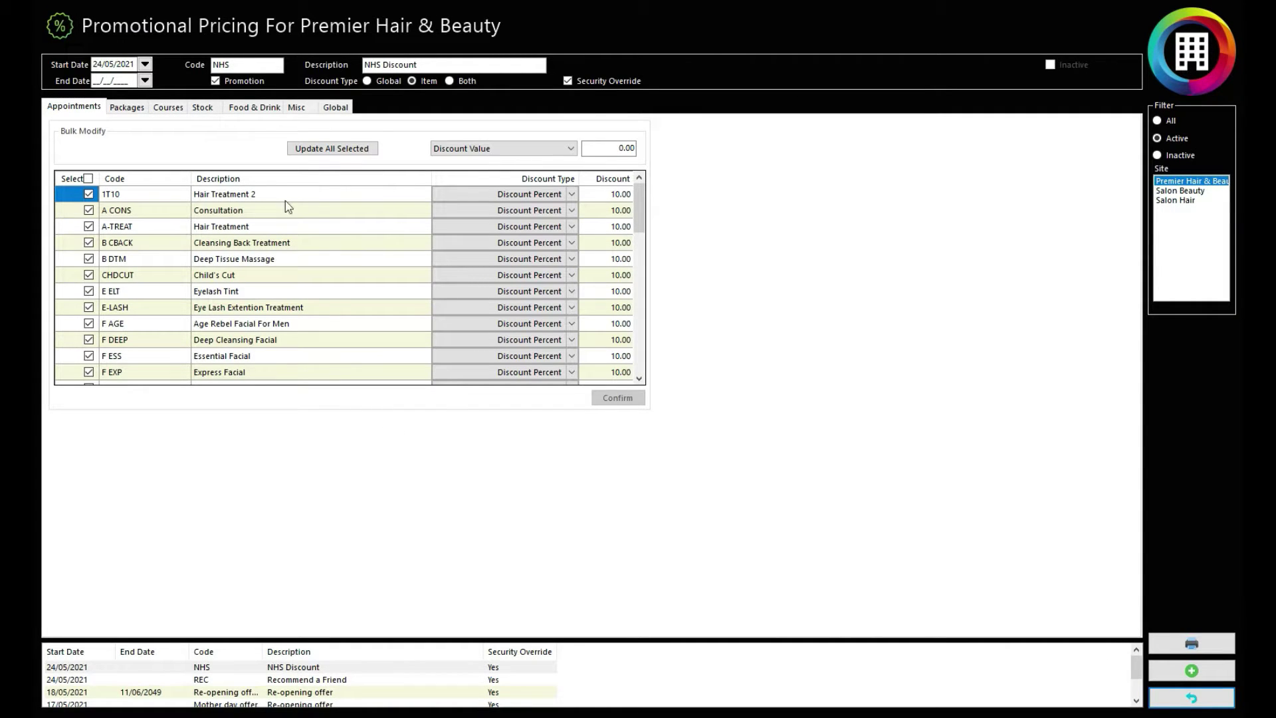
{"action": "left_click", "coordinate": [235, 692]}
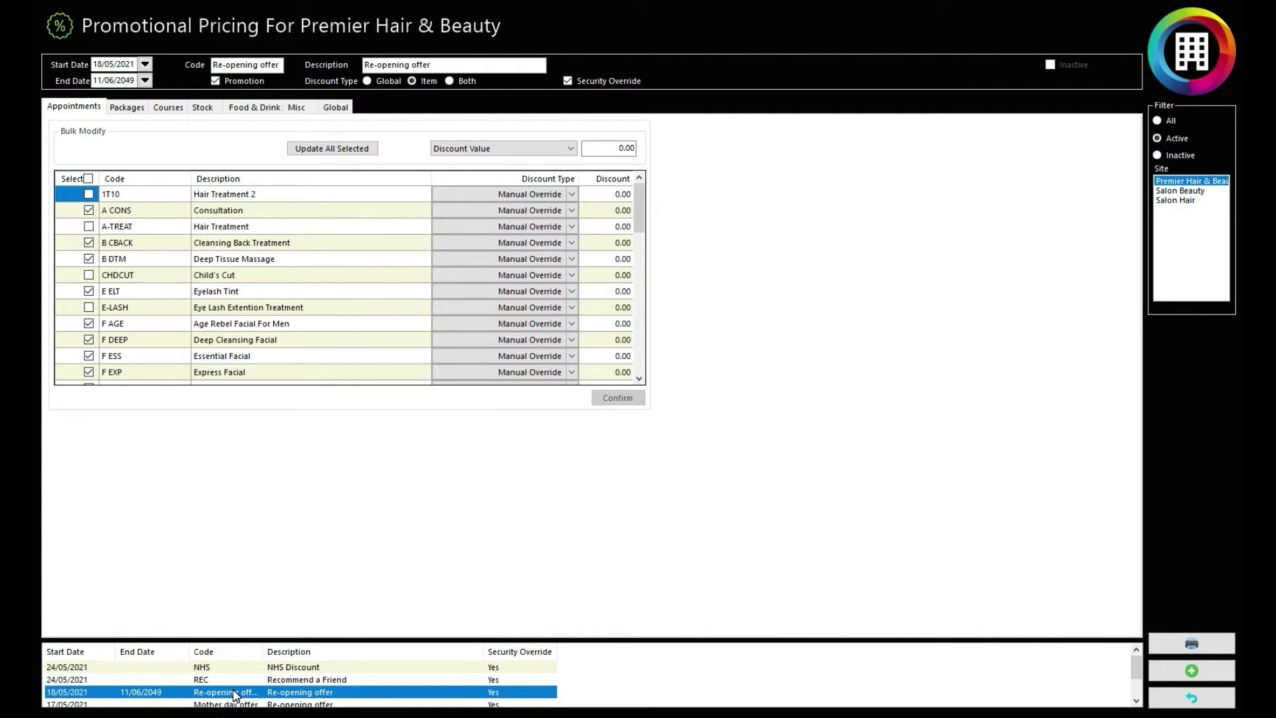
{"action": "key", "text": "Down"}
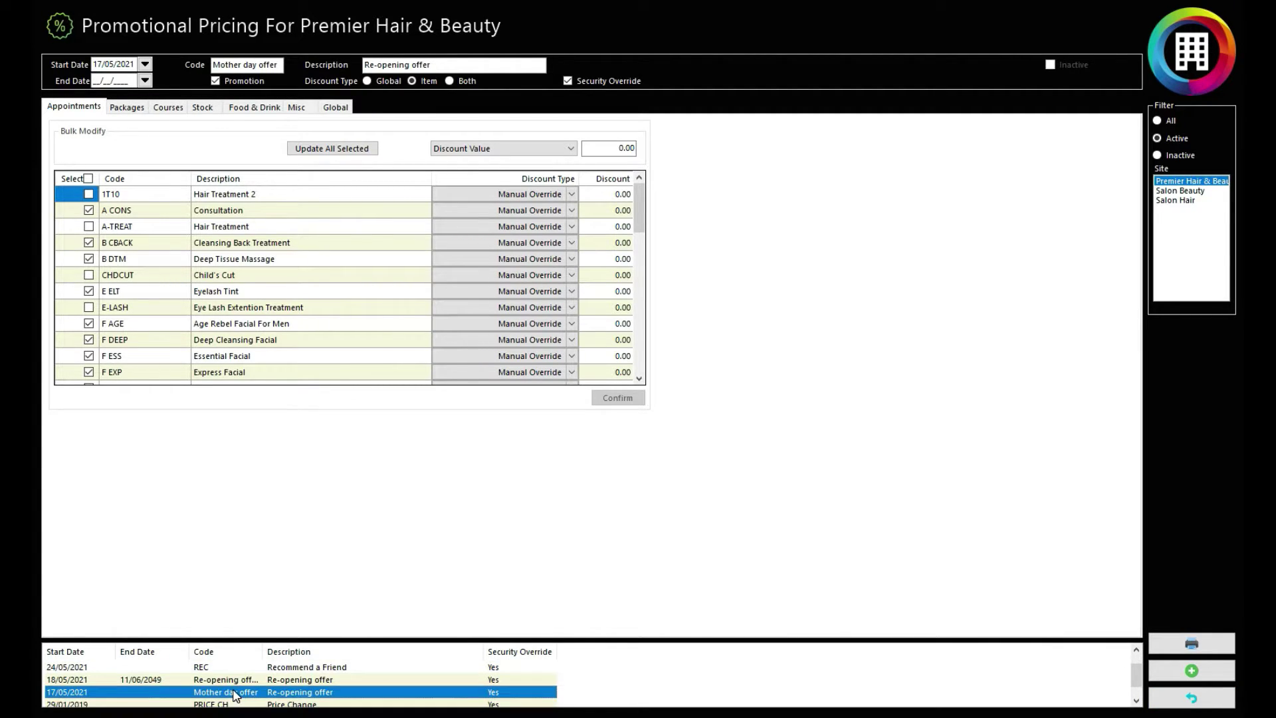
{"action": "key", "text": "Down"}
{"action": "key", "text": "Up"}
{"action": "key", "text": "Up"}
{"action": "key", "text": "Up"}
{"action": "key", "text": "Up"}
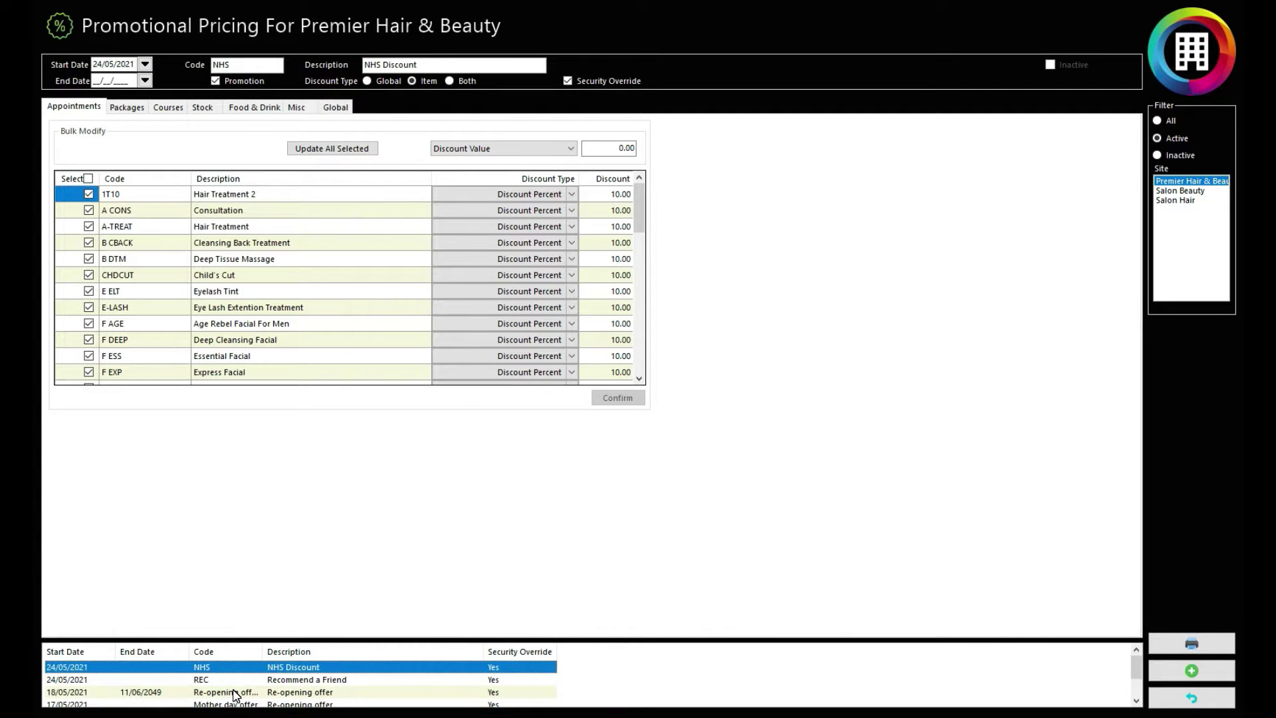
{"action": "key", "text": "Down"}
{"action": "key", "text": "Down"}
{"action": "key", "text": "Down"}
{"action": "key", "text": "Down"}
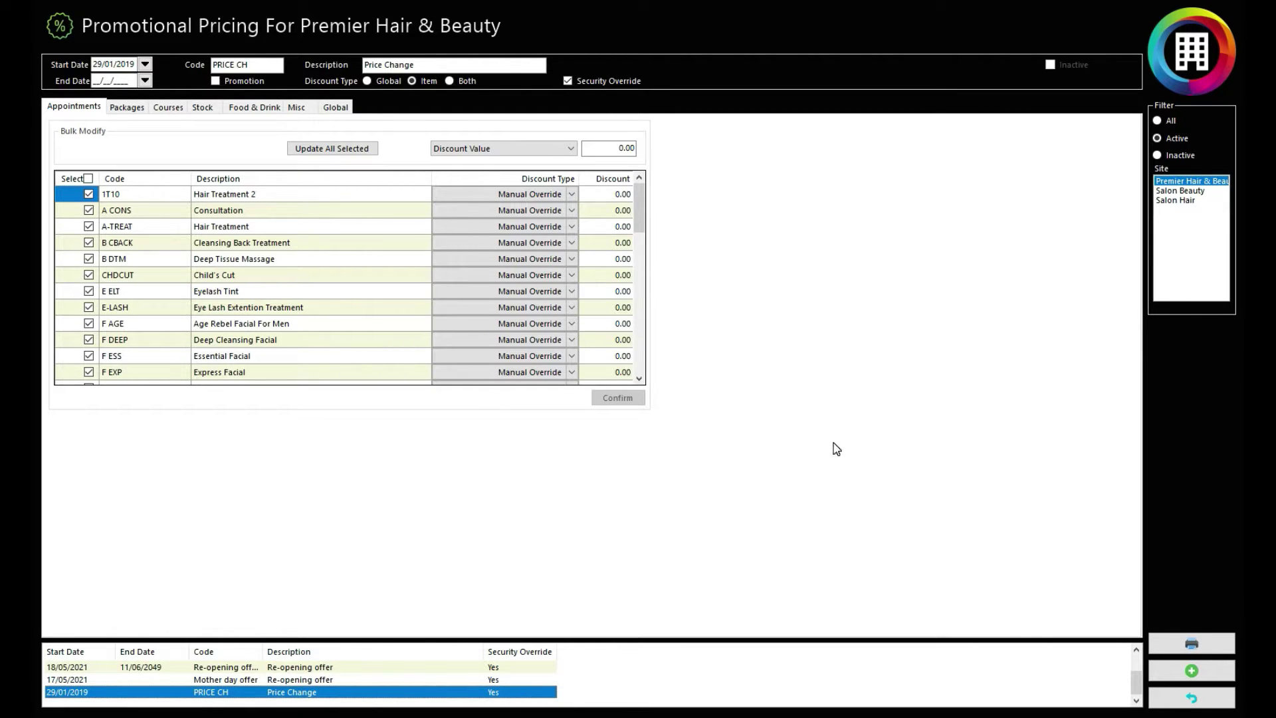
Step: Create new promotional prices from 19/09/2021 to 01/10/2021, based on the current site's existing NHS Discount prices
{"action": "left_click", "coordinate": [1193, 670]}
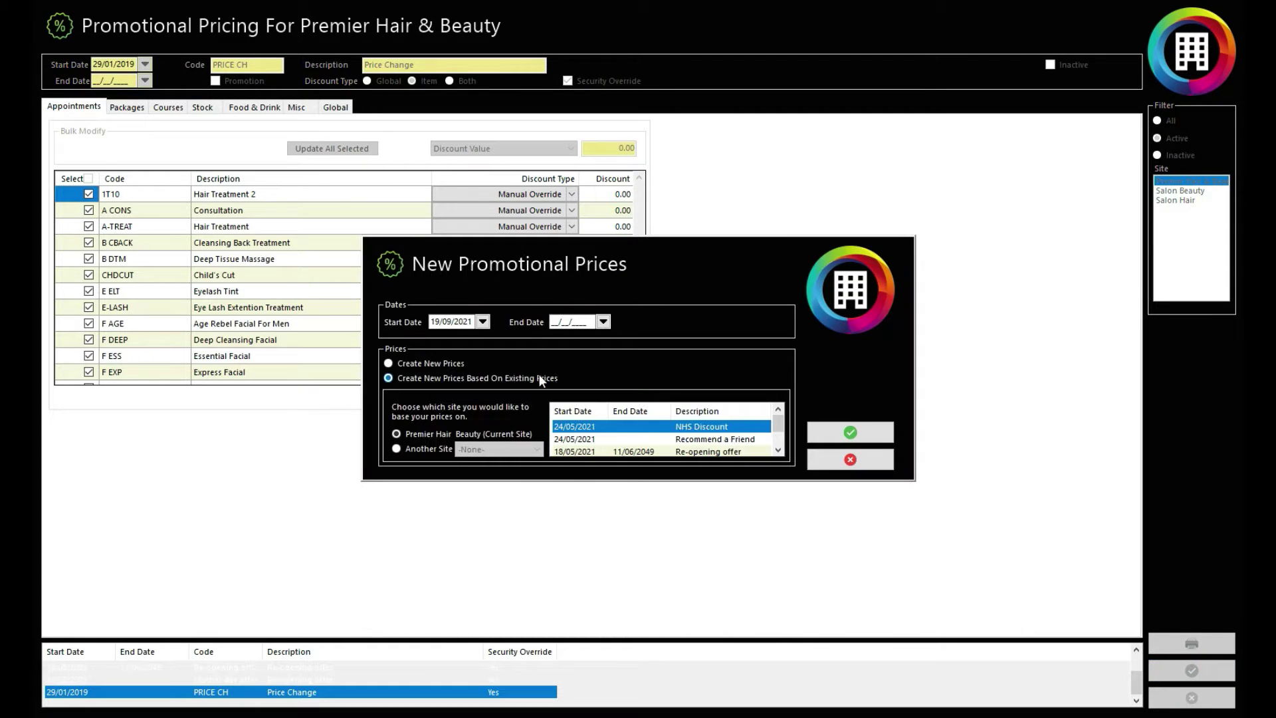
{"action": "left_click", "coordinate": [483, 322]}
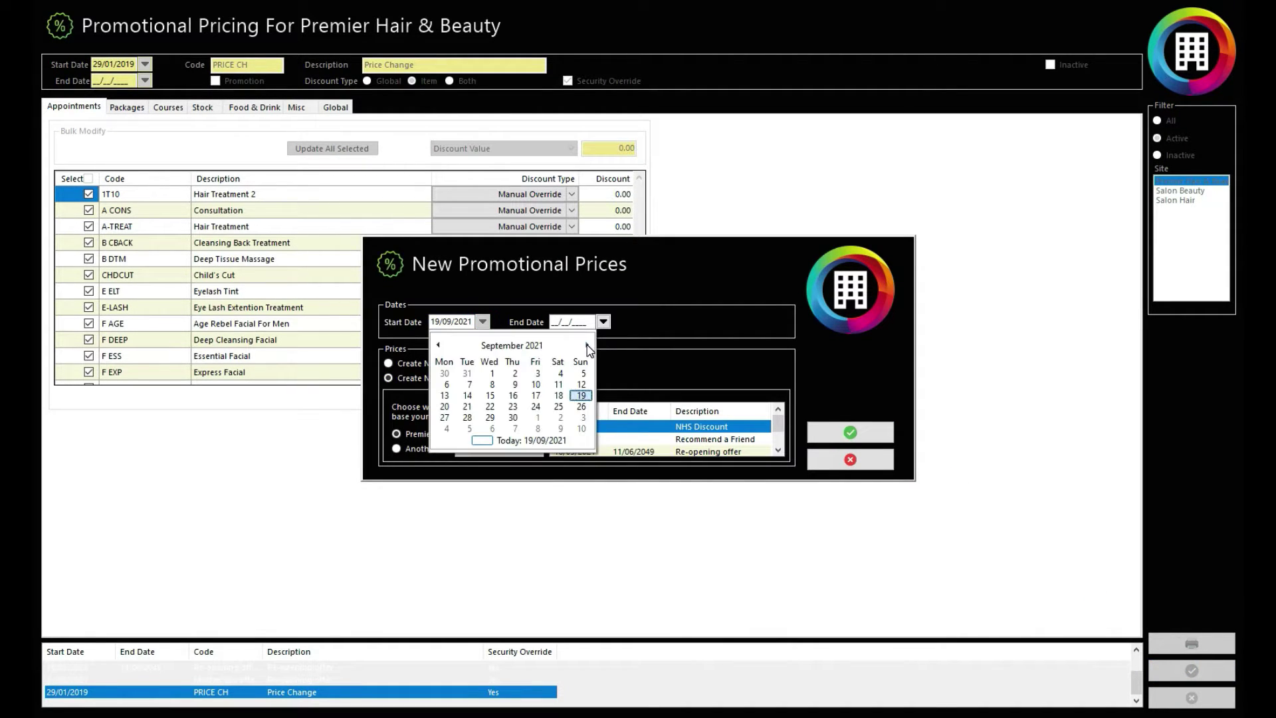
{"action": "left_click", "coordinate": [586, 345]}
{"action": "left_click", "coordinate": [537, 374]}
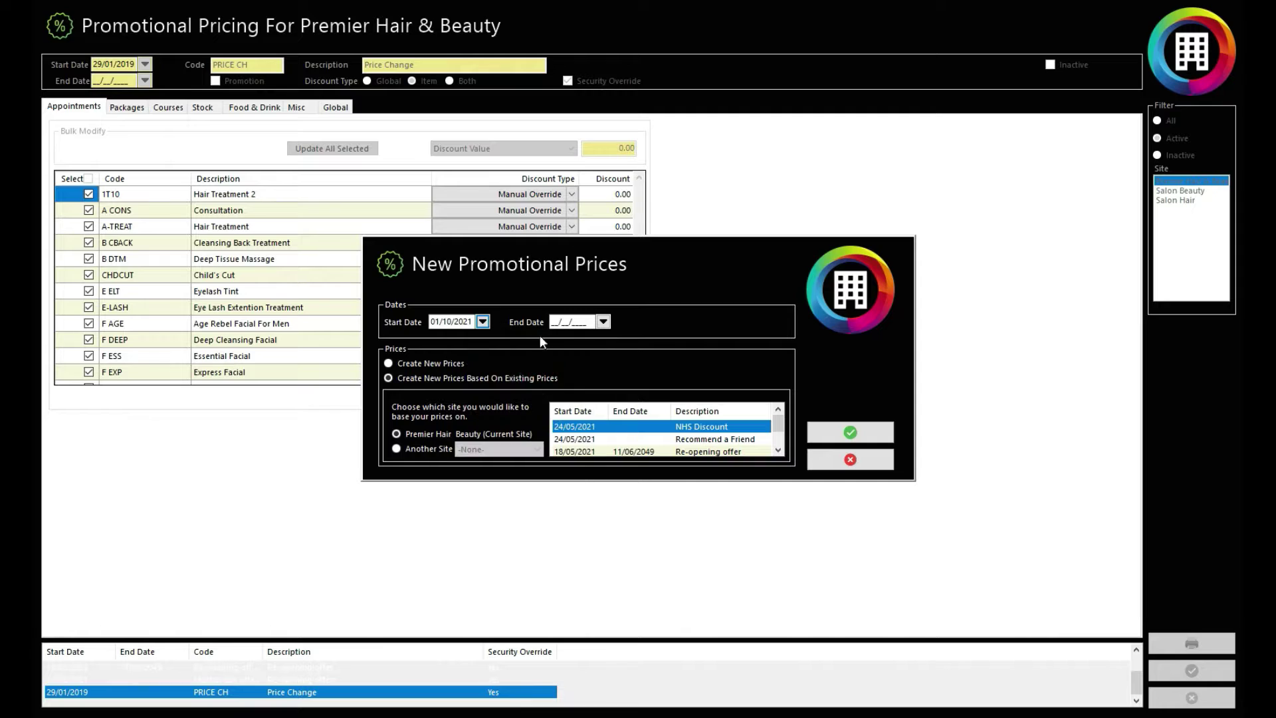
{"action": "left_click", "coordinate": [602, 324]}
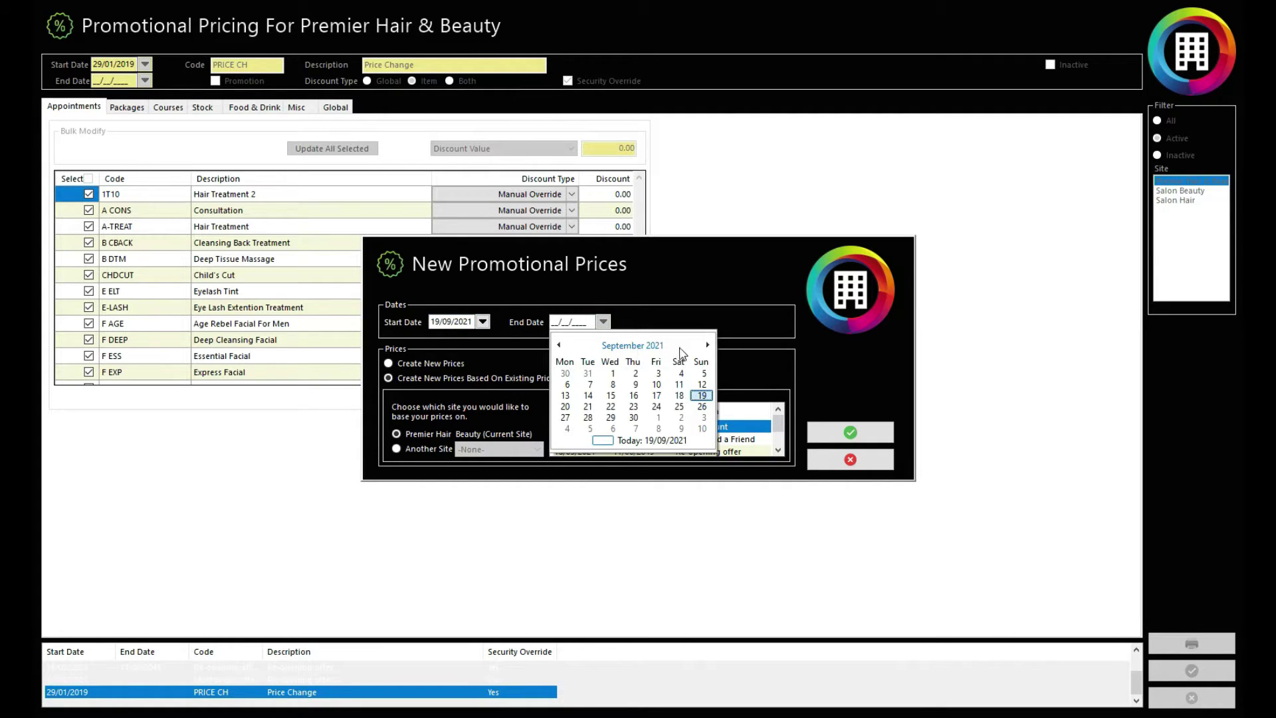
{"action": "left_click", "coordinate": [684, 346]}
{"action": "left_click", "coordinate": [612, 420]}
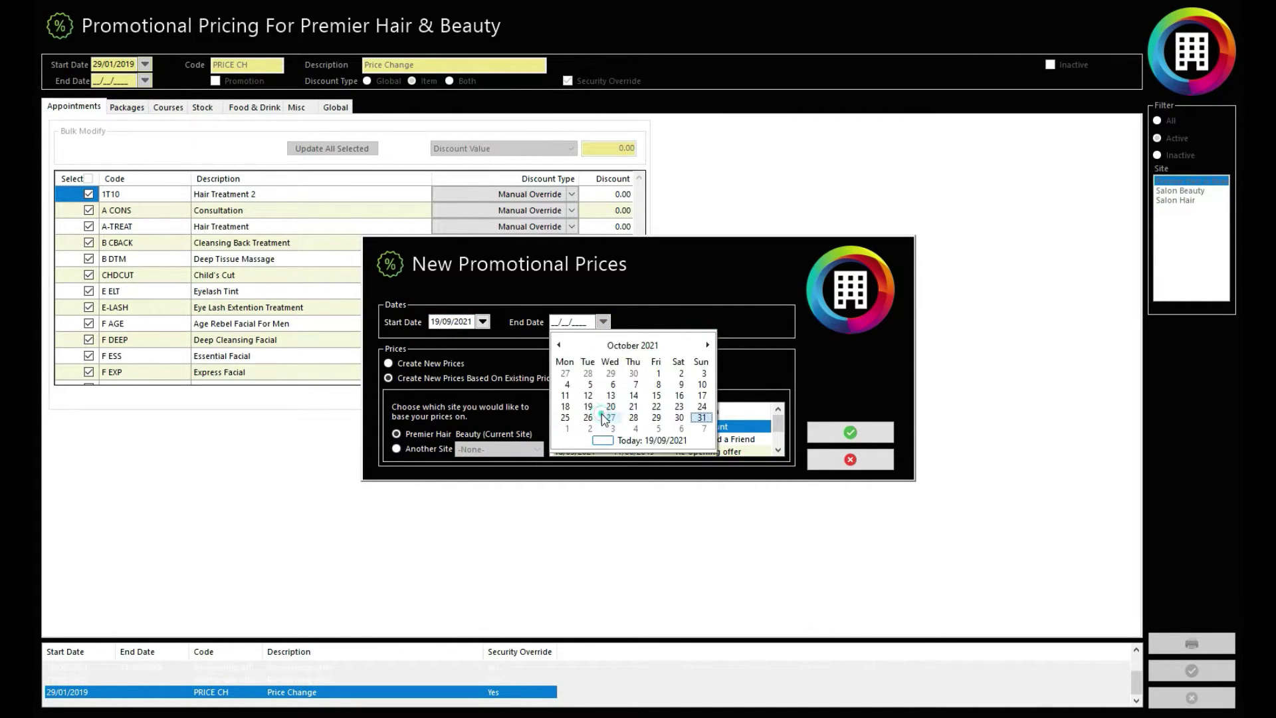
{"action": "left_click", "coordinate": [657, 375]}
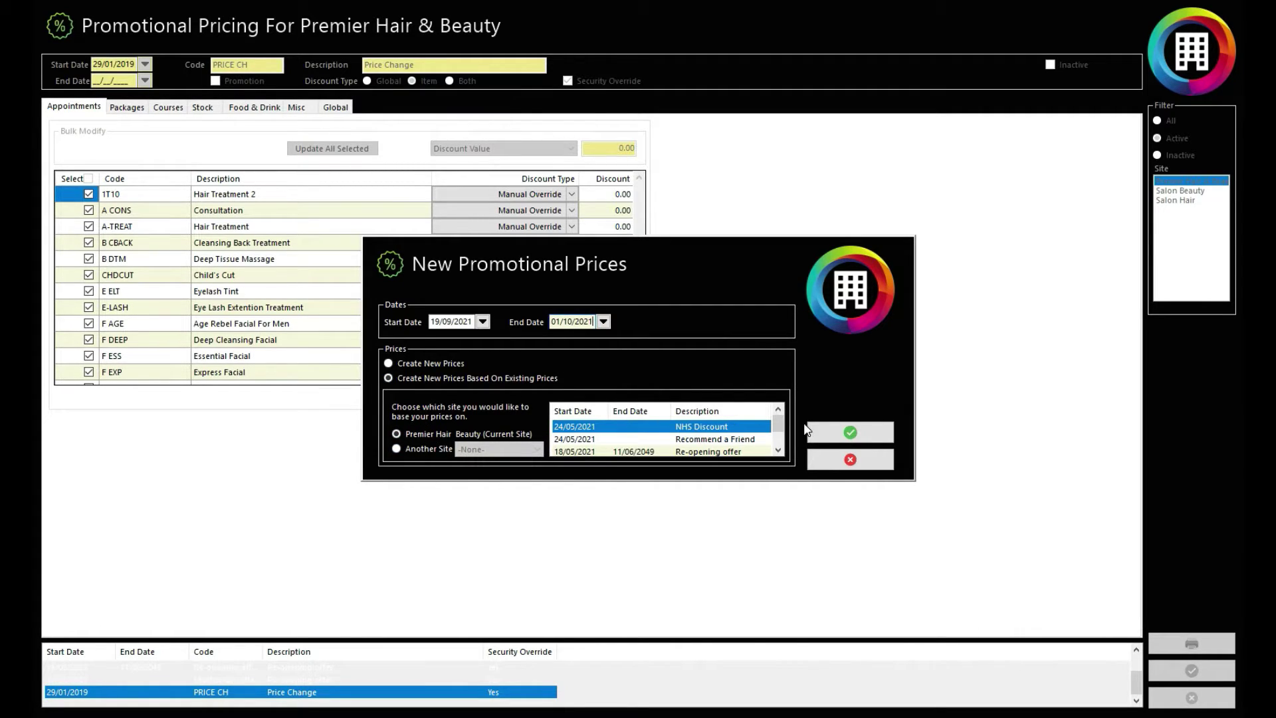
{"action": "mouse_move", "coordinate": [777, 424]}
{"action": "left_mouse_down"}
{"action": "mouse_move", "coordinate": [780, 439]}
{"action": "mouse_move", "coordinate": [779, 424]}
{"action": "left_mouse_up"}
{"action": "left_click", "coordinate": [850, 432]}
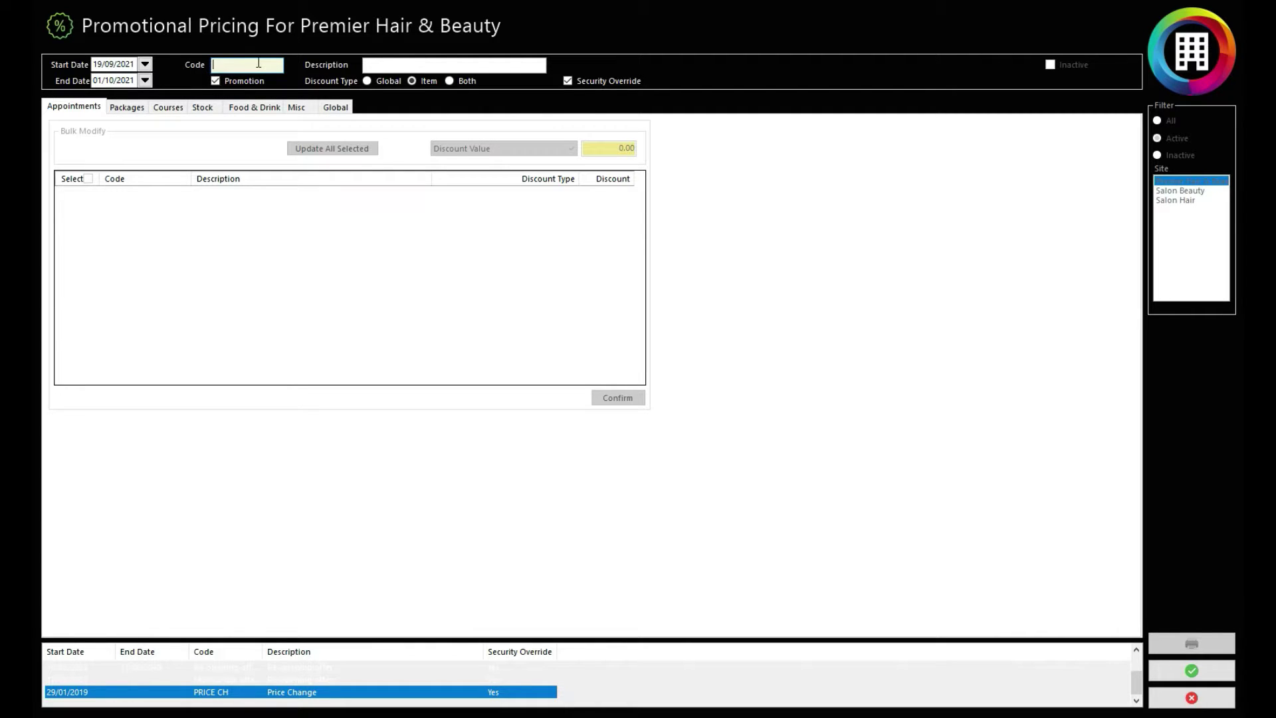
Step: Give the new promotion the code FACE and the description "10% off facials", and save it
{"action": "left_click", "coordinate": [259, 64]}
{"action": "type", "text": "FACE"}
{"action": "key", "text": "Tab"}
{"action": "type", "text": "1"}
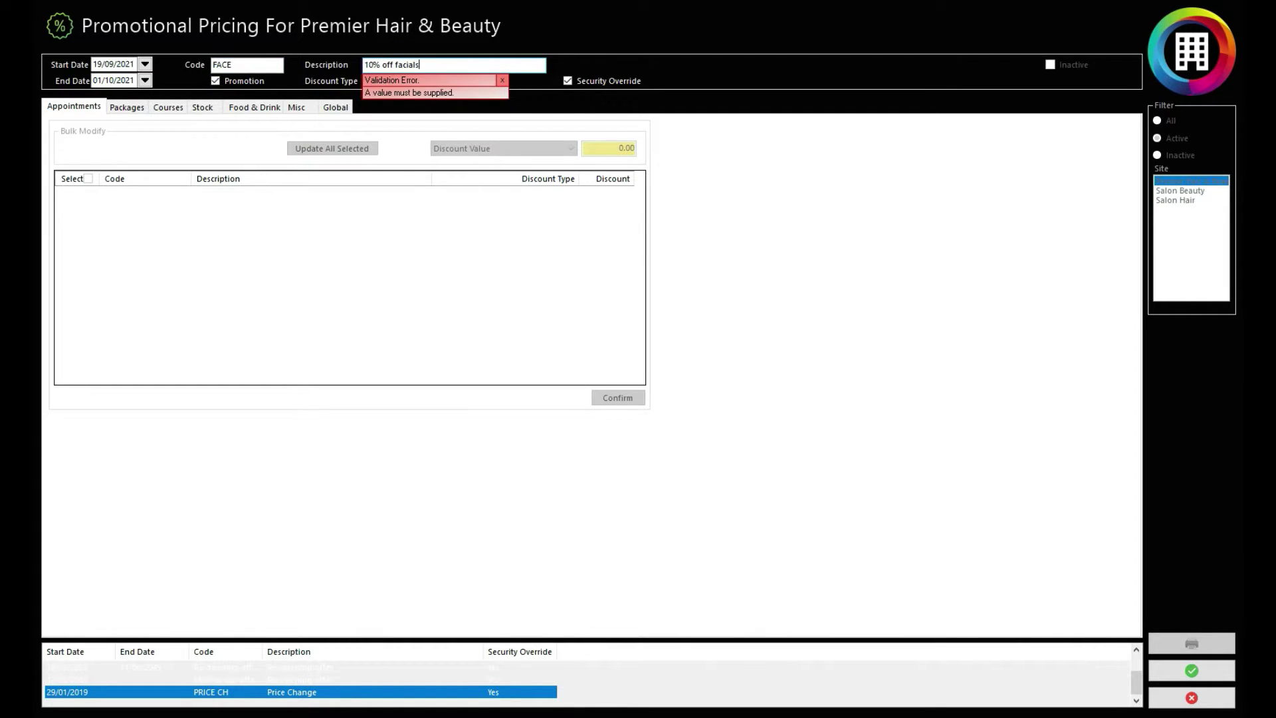
{"action": "left_click", "coordinate": [502, 80]}
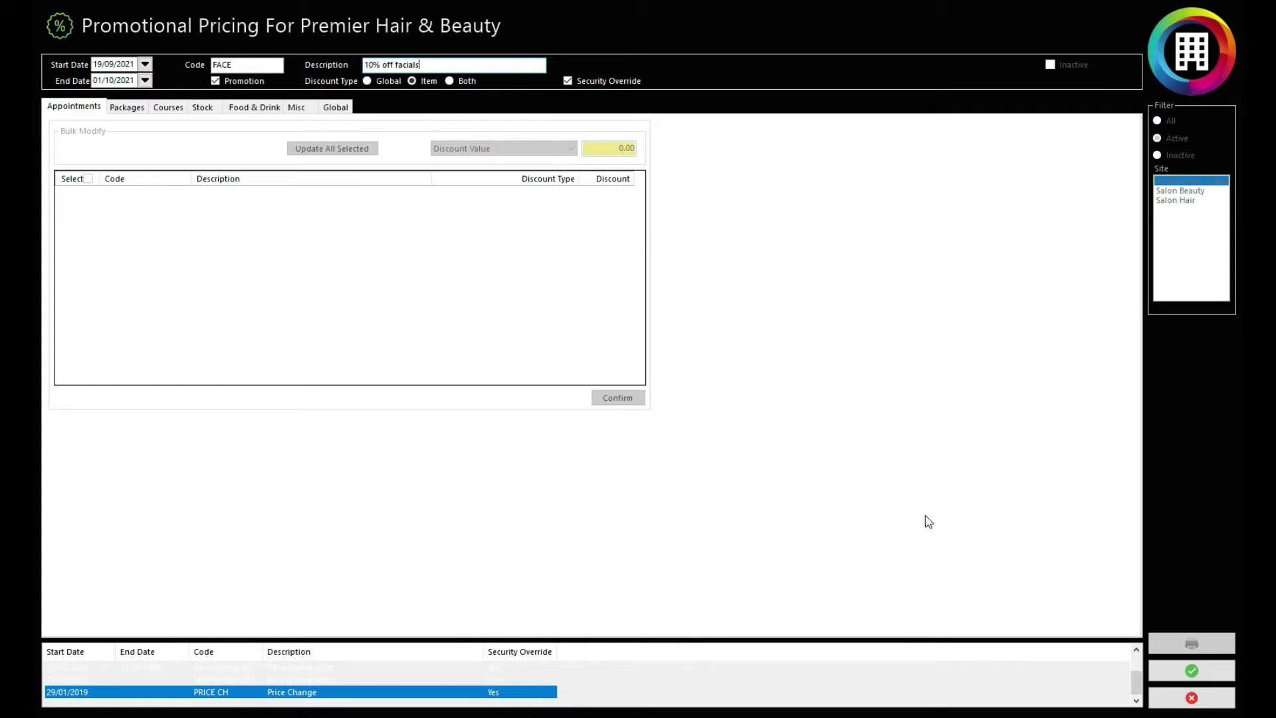
{"action": "left_click", "coordinate": [1171, 673]}
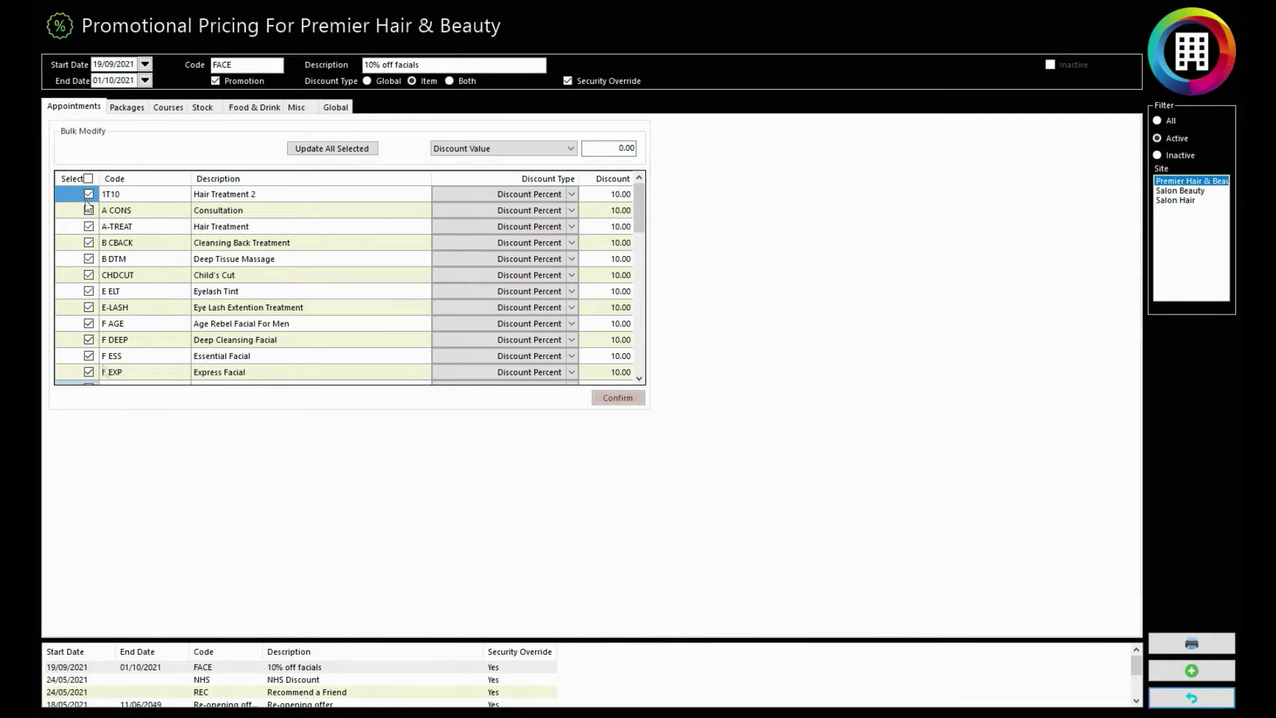
Step: Include only the facial treatments among the promotion's appointments, and check its packages, courses, stock and food and drink items
{"action": "left_click", "coordinate": [108, 374]}
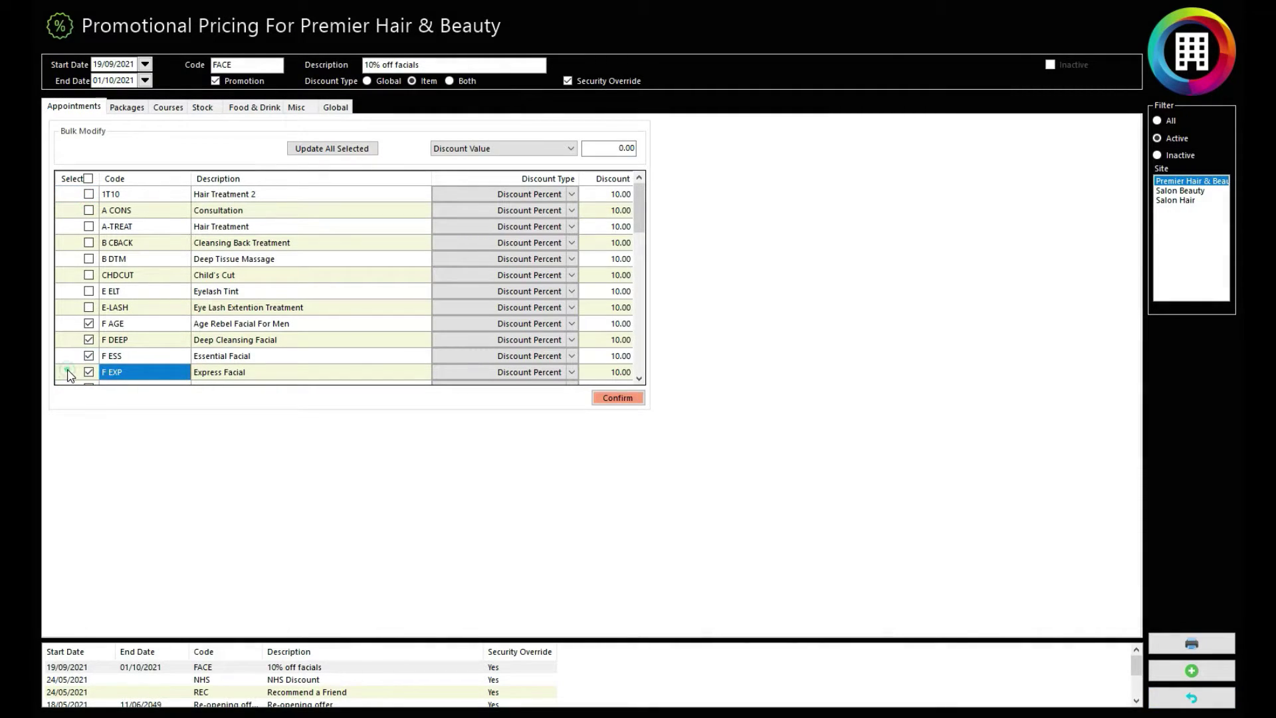
{"action": "left_click", "coordinate": [88, 374]}
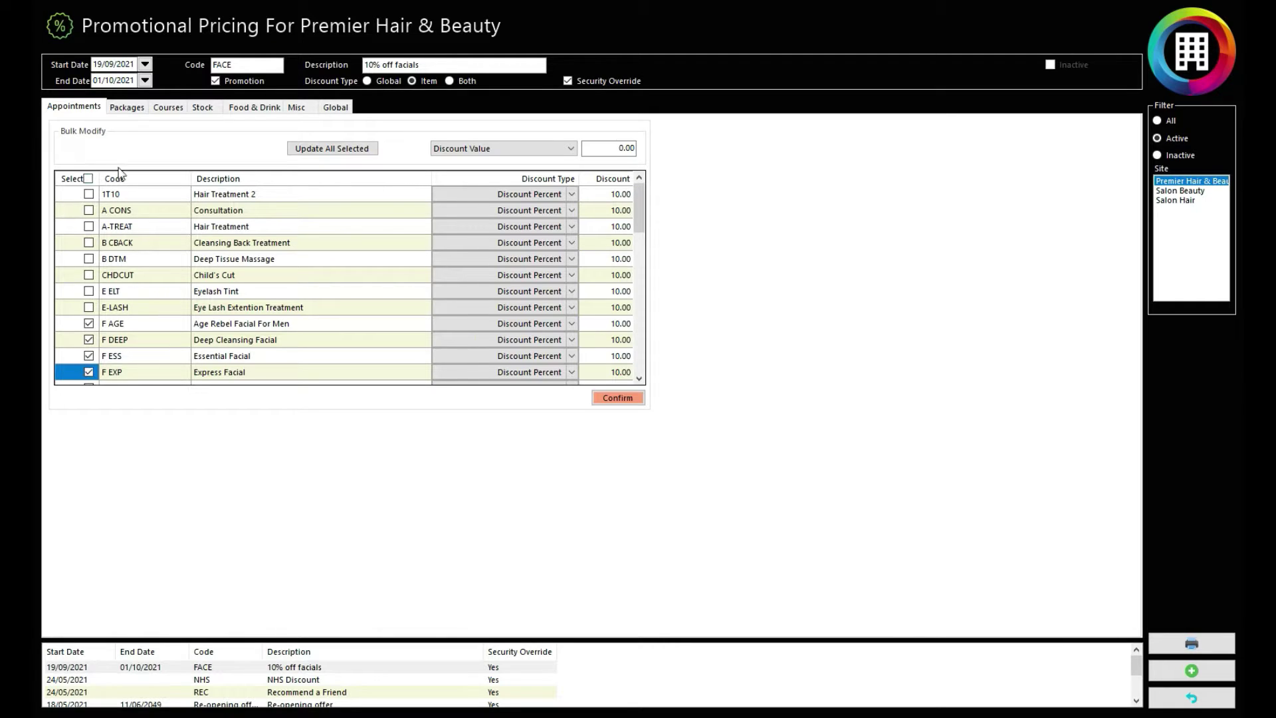
{"action": "left_click", "coordinate": [126, 108]}
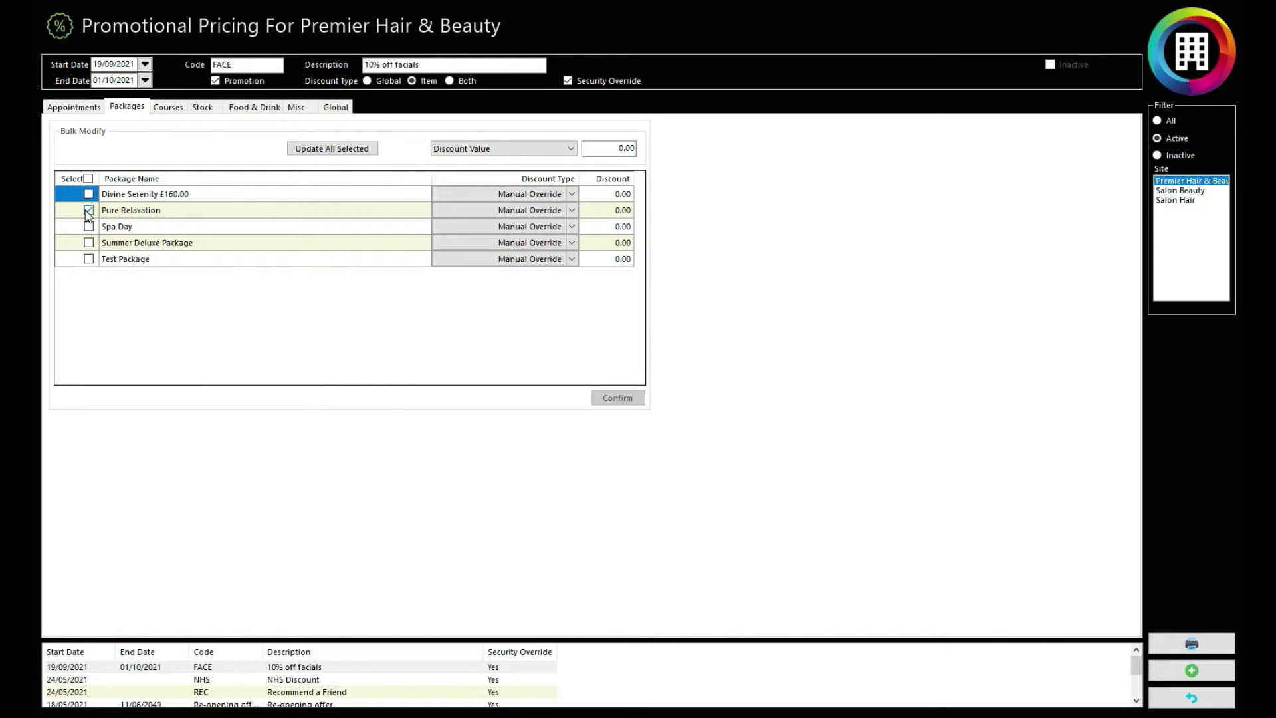
{"action": "left_click", "coordinate": [170, 108]}
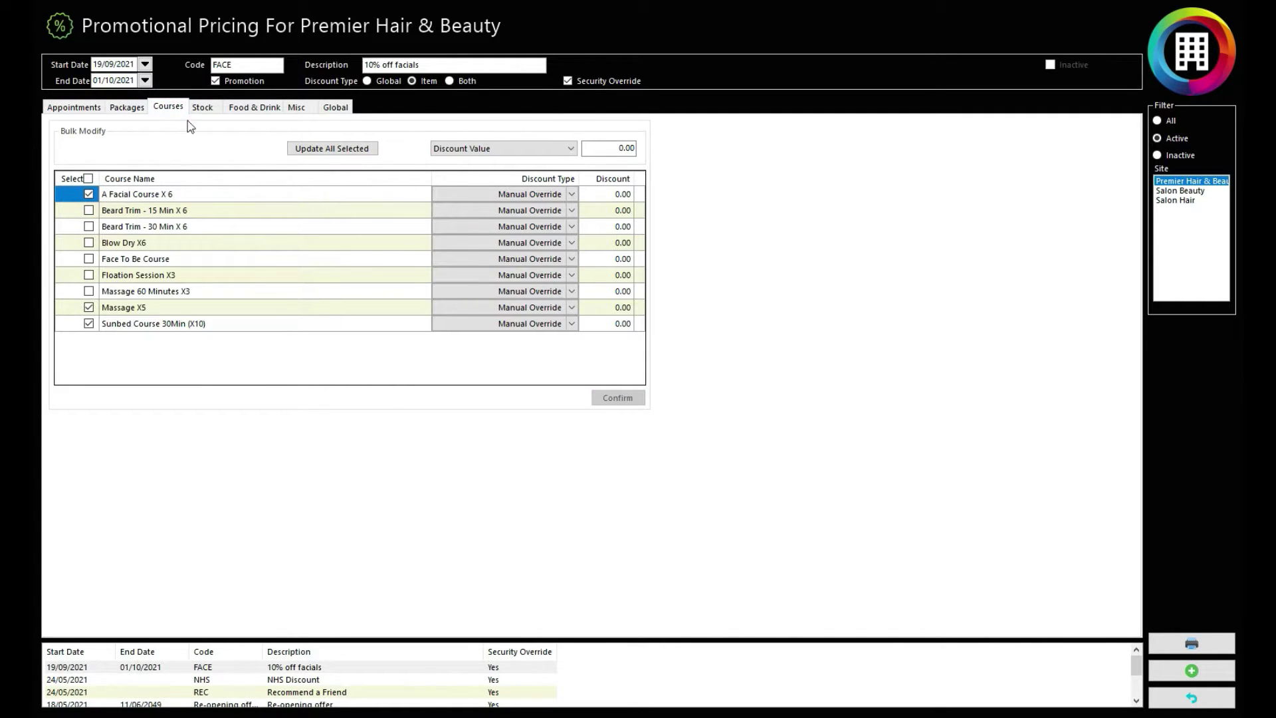
{"action": "left_click", "coordinate": [204, 109]}
{"action": "left_click", "coordinate": [251, 109]}
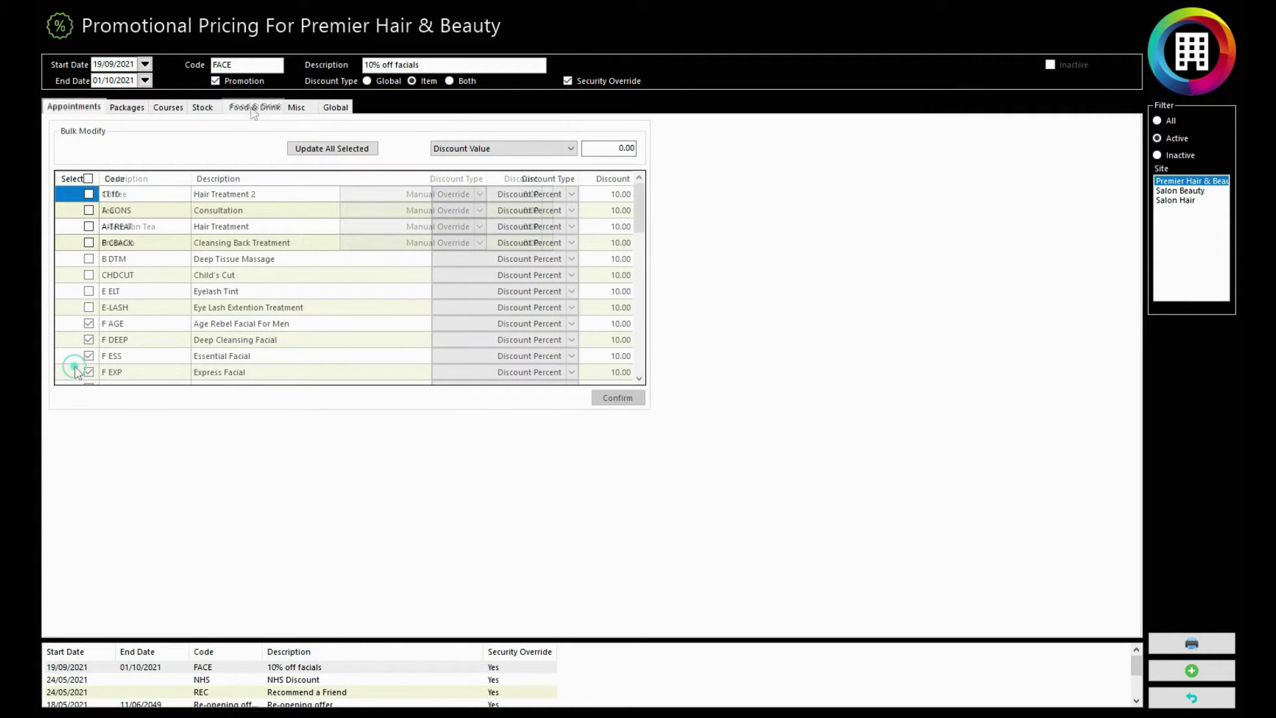
{"action": "left_click", "coordinate": [76, 372]}
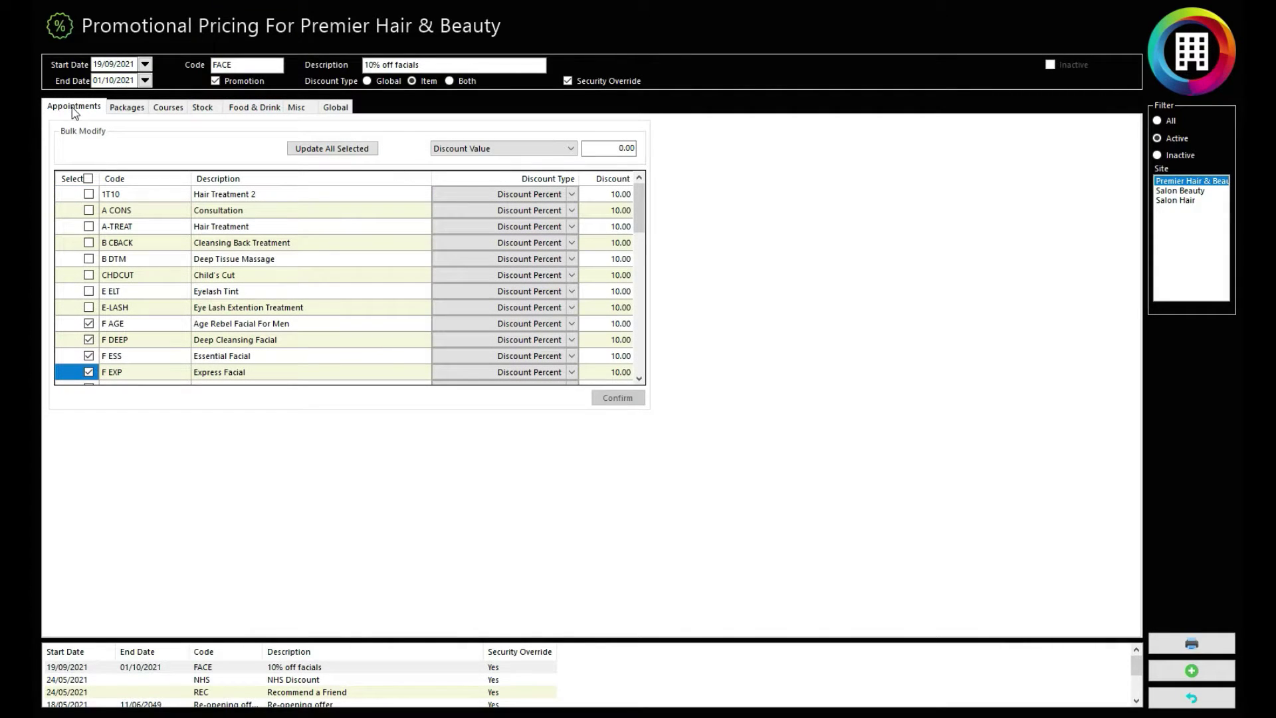
{"action": "left_click", "coordinate": [73, 110]}
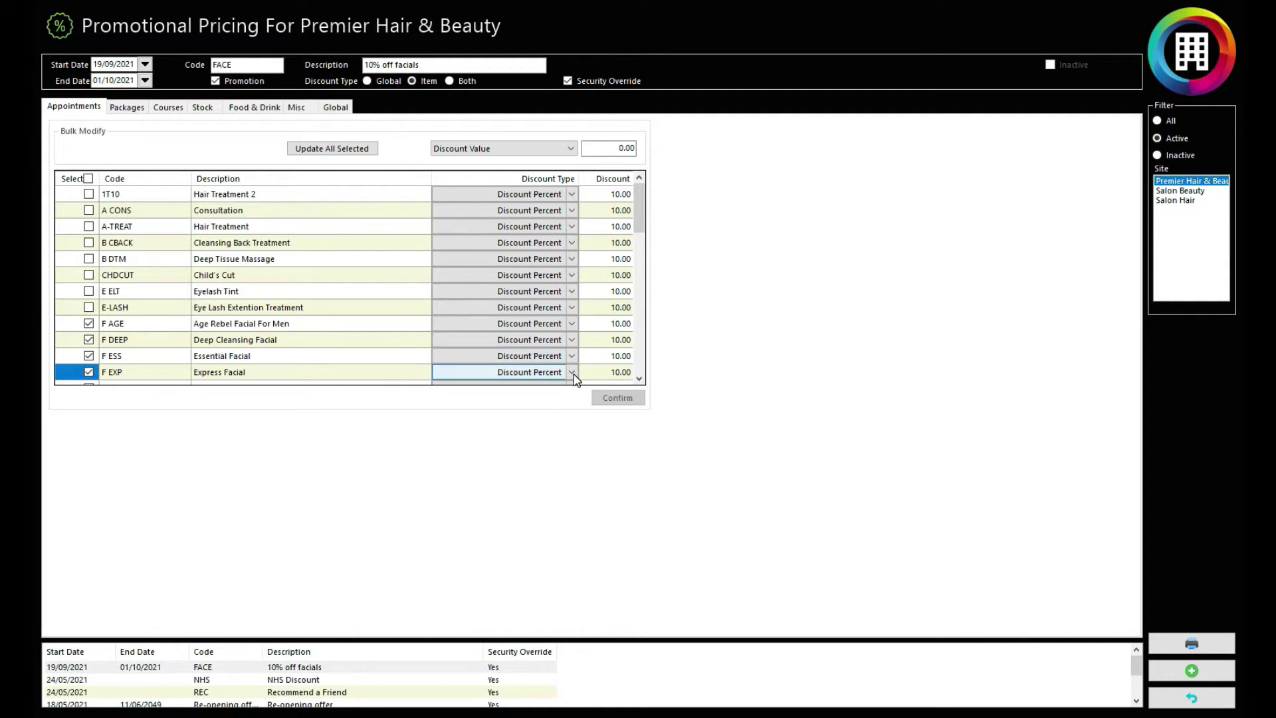
Step: Bulk-update all selected appointments of the promotion to a Discount Percent of 10.00
{"action": "left_click", "coordinate": [569, 149]}
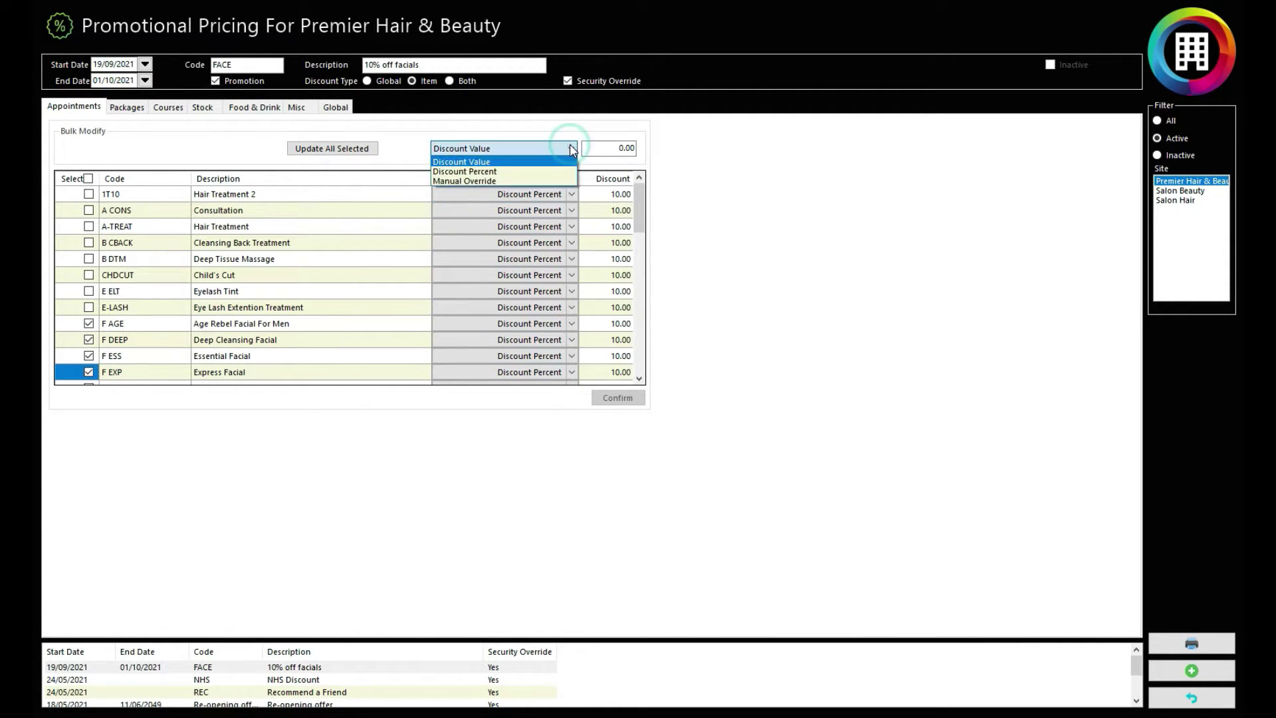
{"action": "left_click", "coordinate": [544, 171]}
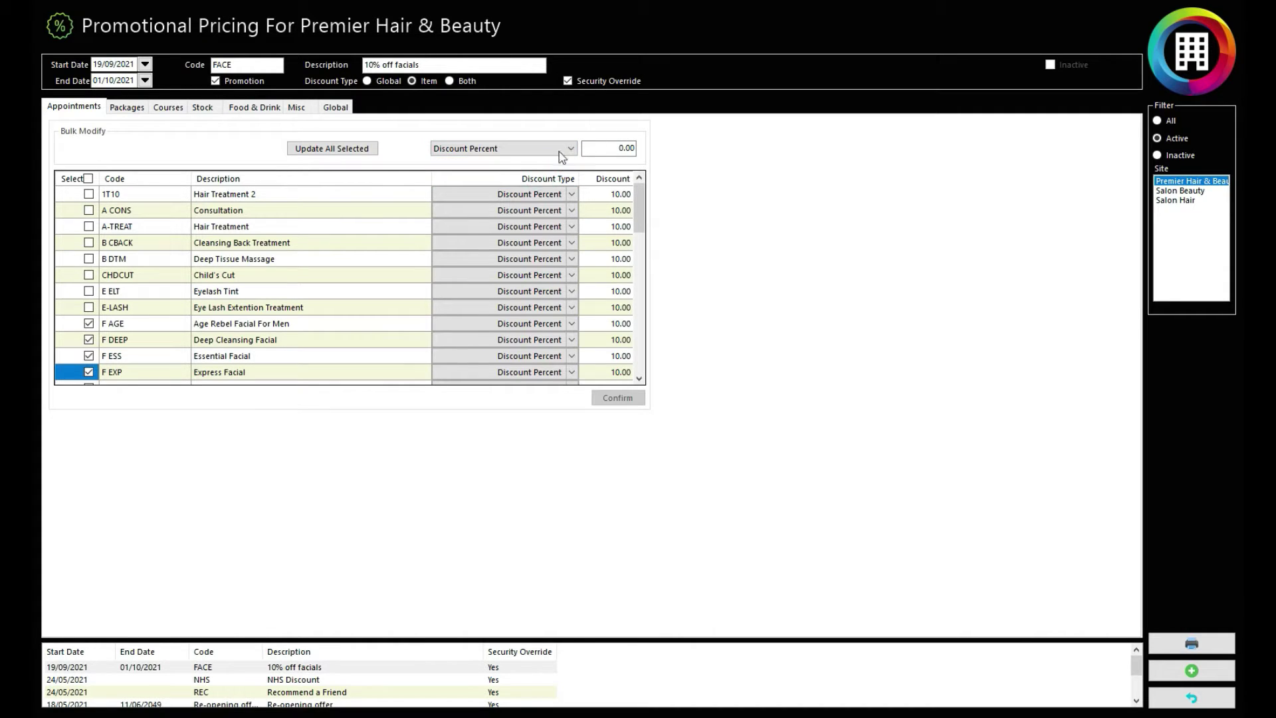
{"action": "left_click", "coordinate": [629, 147]}
{"action": "left_click", "coordinate": [337, 148]}
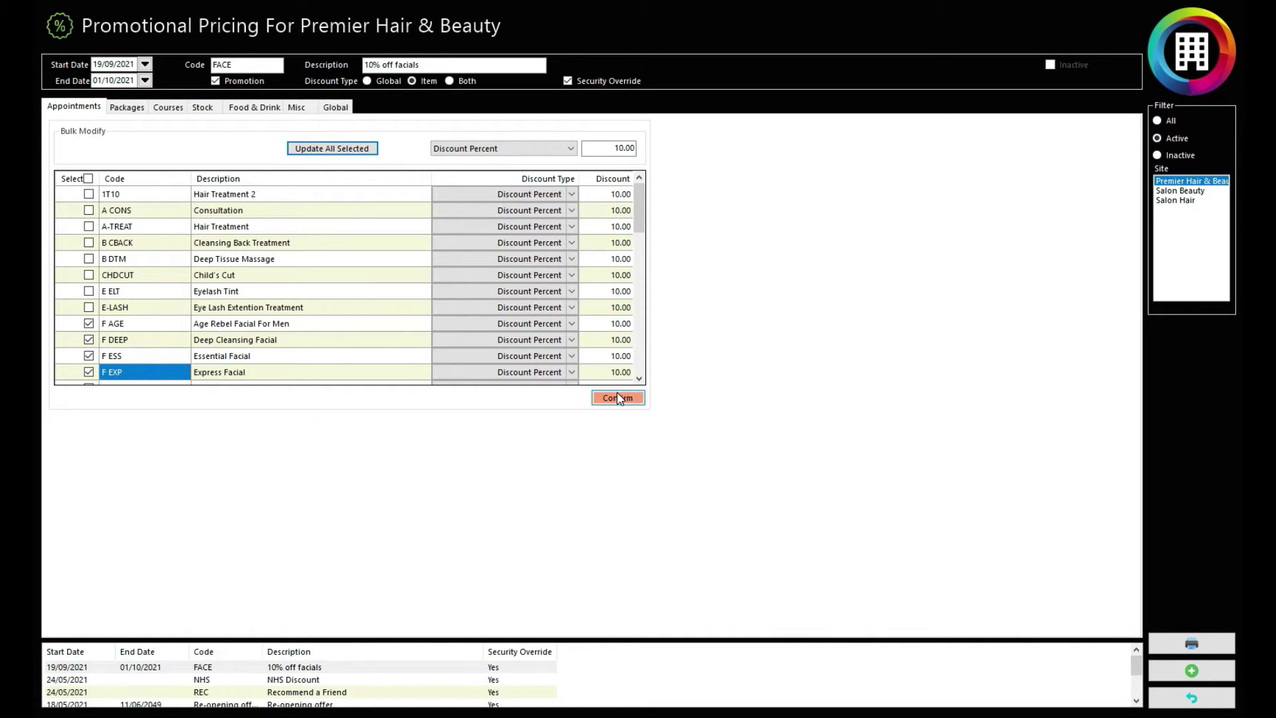
Step: Check the individual discount type options for Deep Cleansing Facial and confirm the promotion's appointment discounts
{"action": "left_click", "coordinate": [572, 259]}
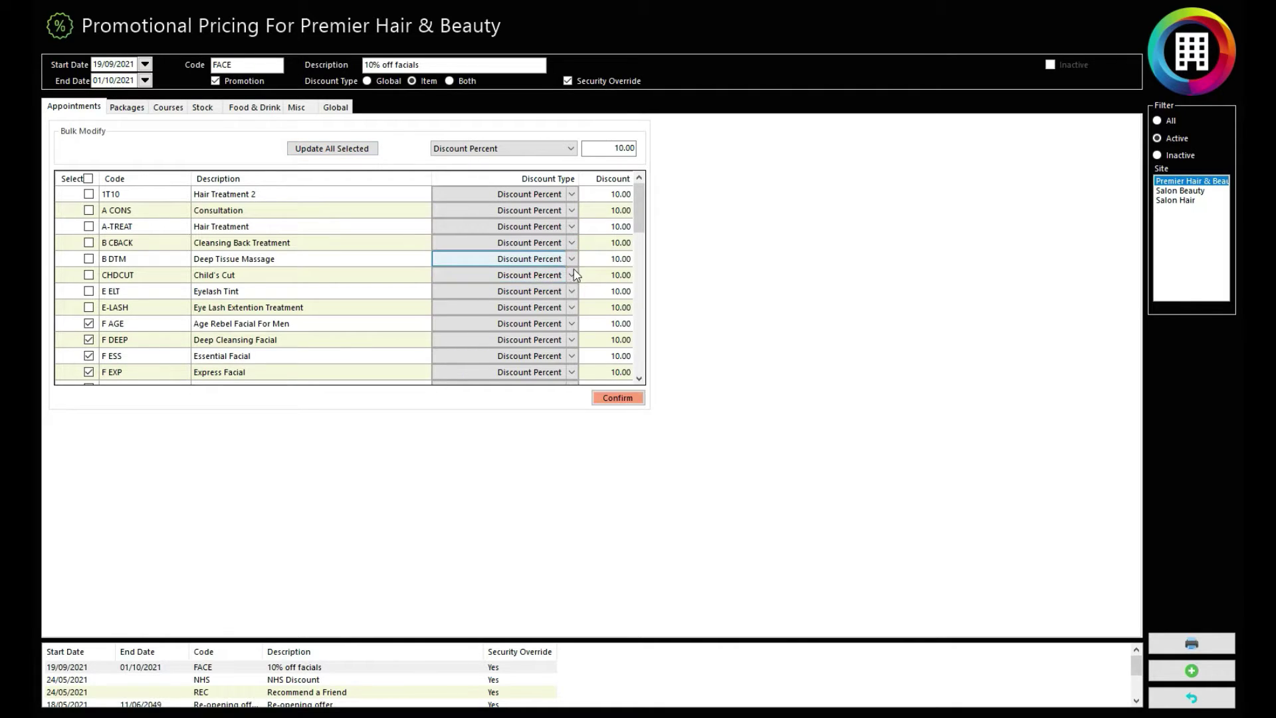
{"action": "left_click", "coordinate": [572, 340]}
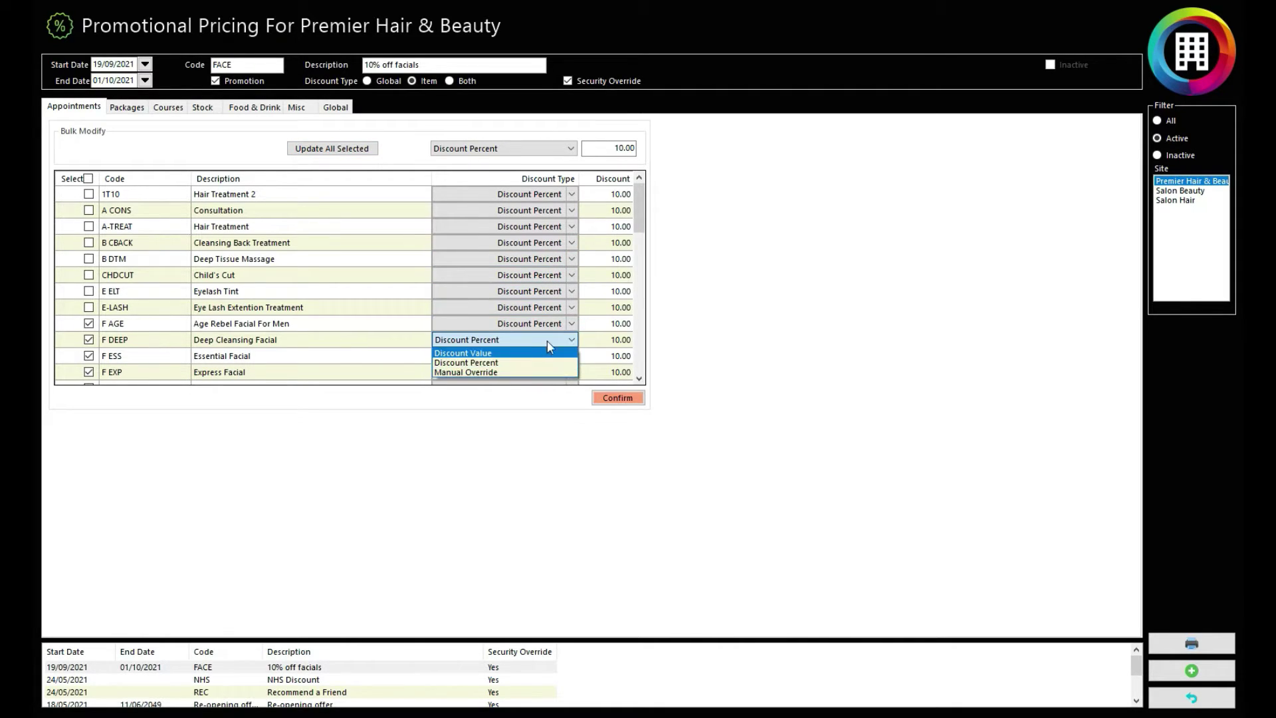
{"action": "left_click", "coordinate": [624, 342]}
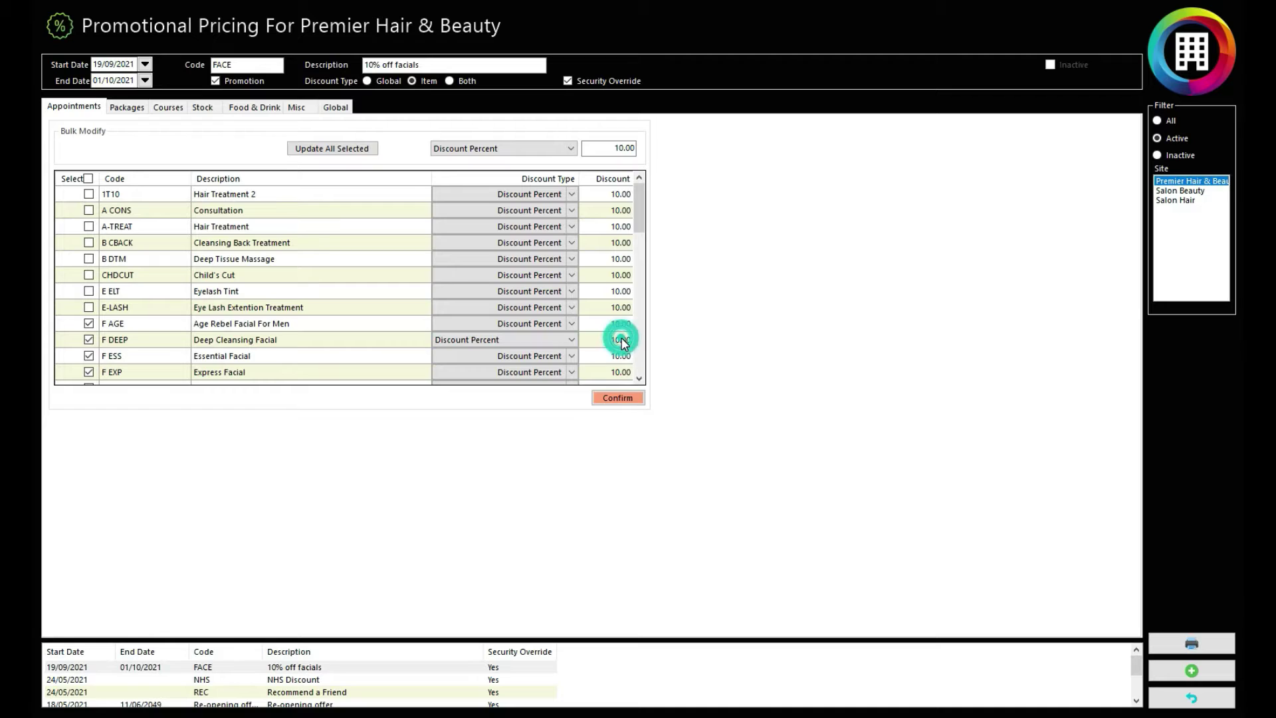
{"action": "left_click", "coordinate": [623, 398]}
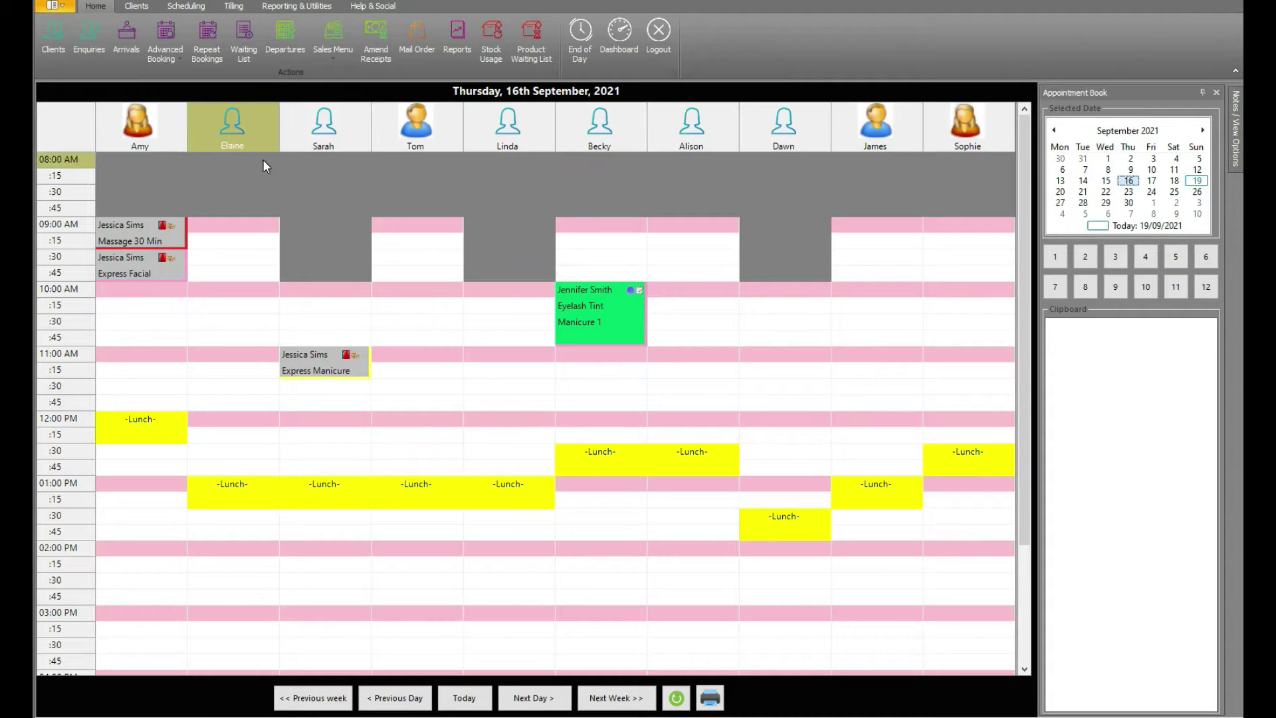
Step: Start a till sale from the appointment book for a client found by surname
{"action": "left_click", "coordinate": [324, 38]}
{"action": "left_click", "coordinate": [356, 87]}
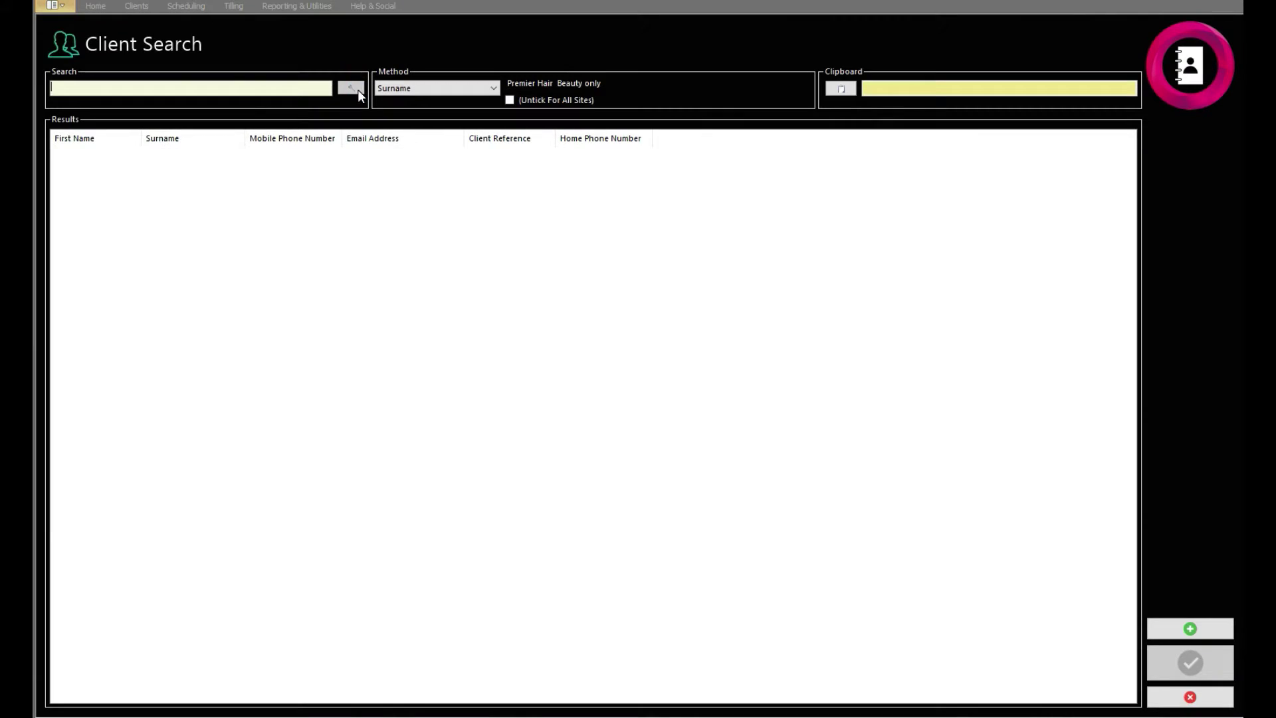
{"action": "left_click", "coordinate": [279, 90]}
{"action": "type", "text": "Burgess"}
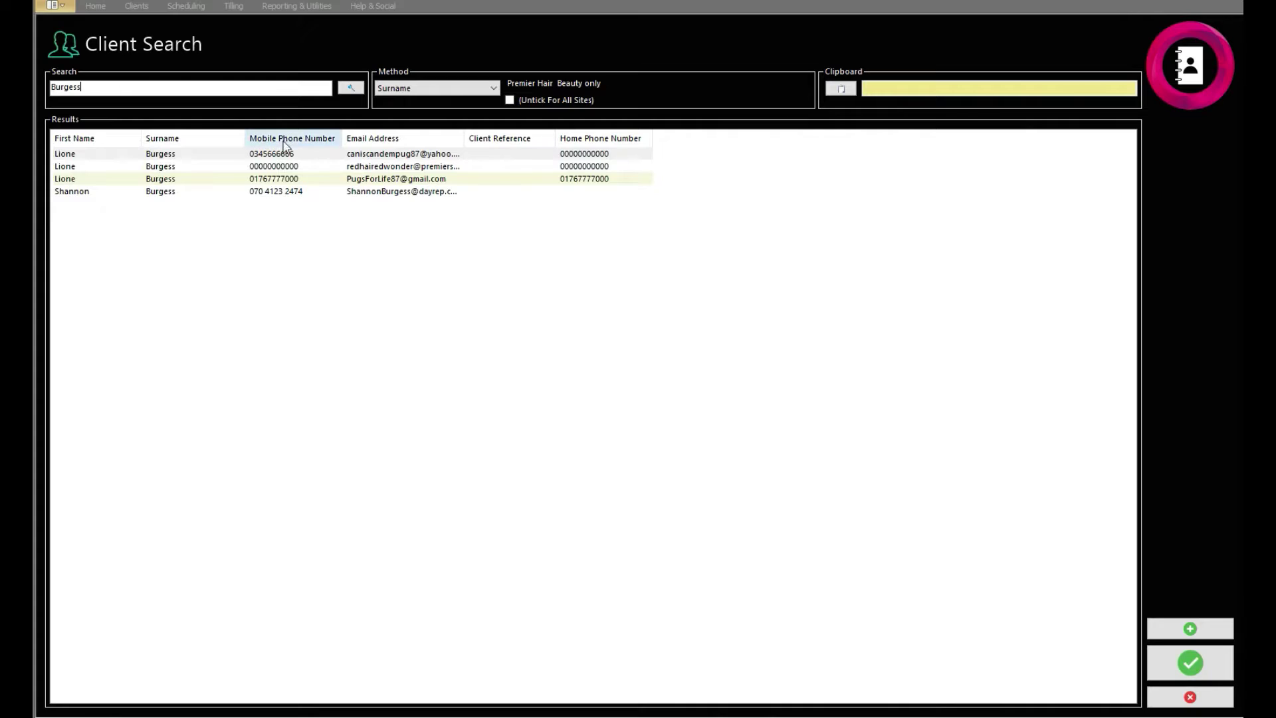
{"action": "double_click", "coordinate": [286, 150]}
Step: Add an Express Facial appointment to the client's bill with the first staff member in the list
{"action": "left_click", "coordinate": [101, 509]}
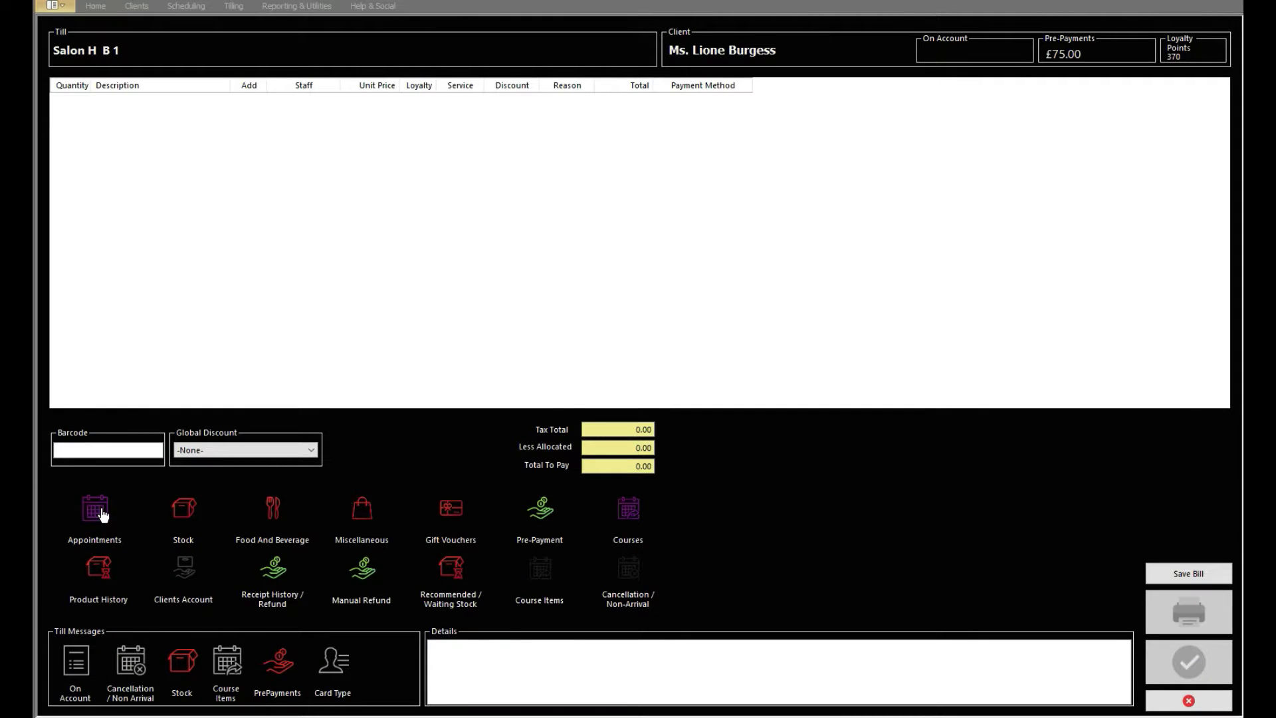
{"action": "left_click", "coordinate": [279, 676]}
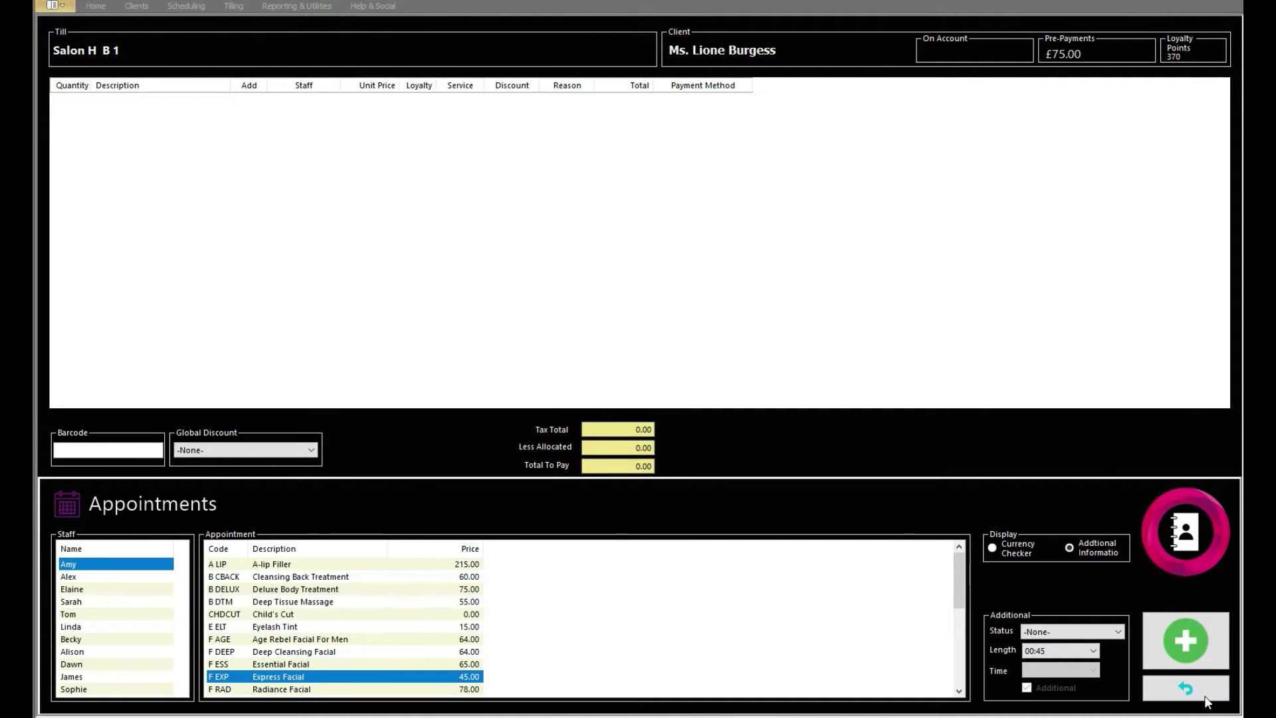
{"action": "left_click", "coordinate": [1192, 650]}
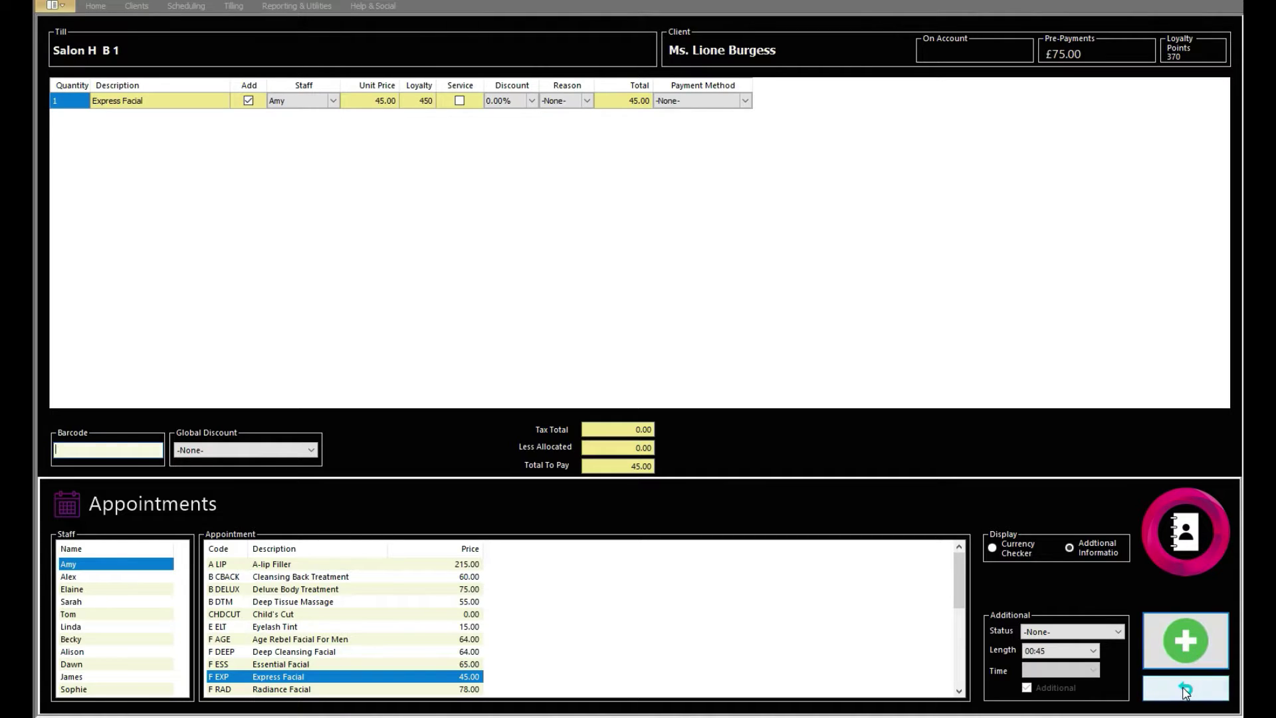
Step: Return to the client's bill and set the discount reason for the Express Facial line to FACE
{"action": "left_click", "coordinate": [1184, 687]}
{"action": "left_click", "coordinate": [588, 101]}
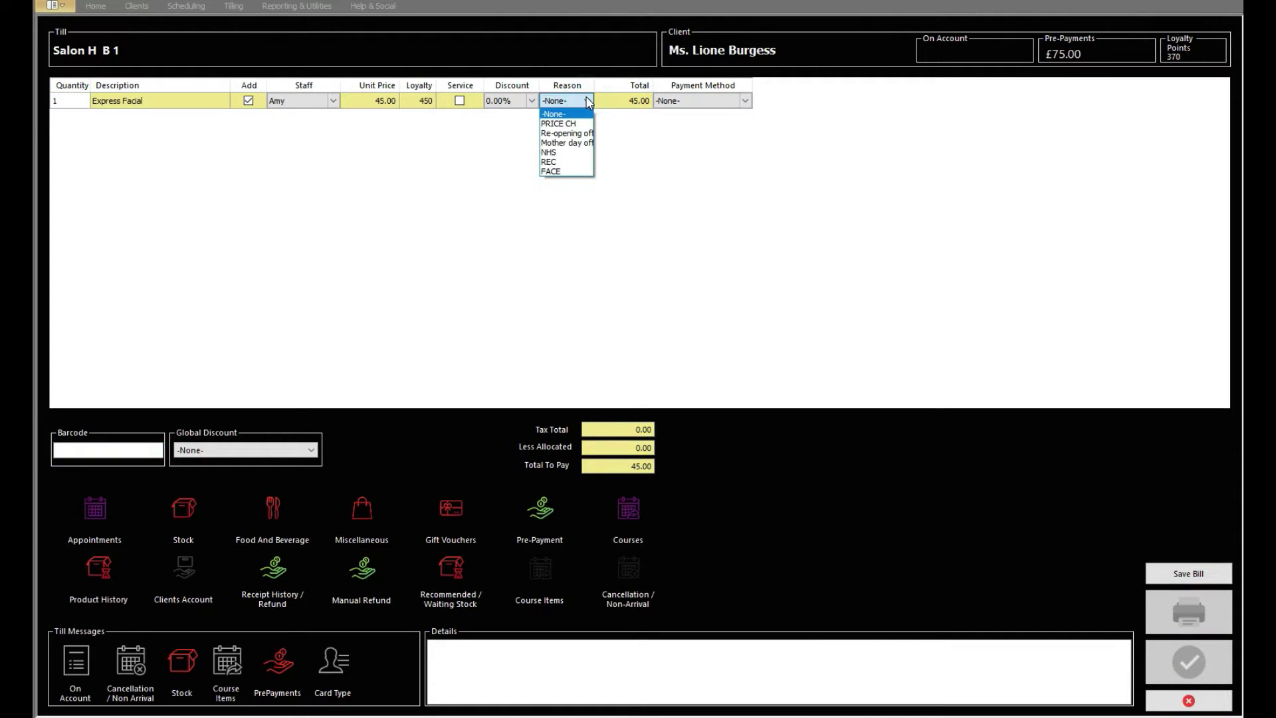
{"action": "left_click", "coordinate": [564, 170]}
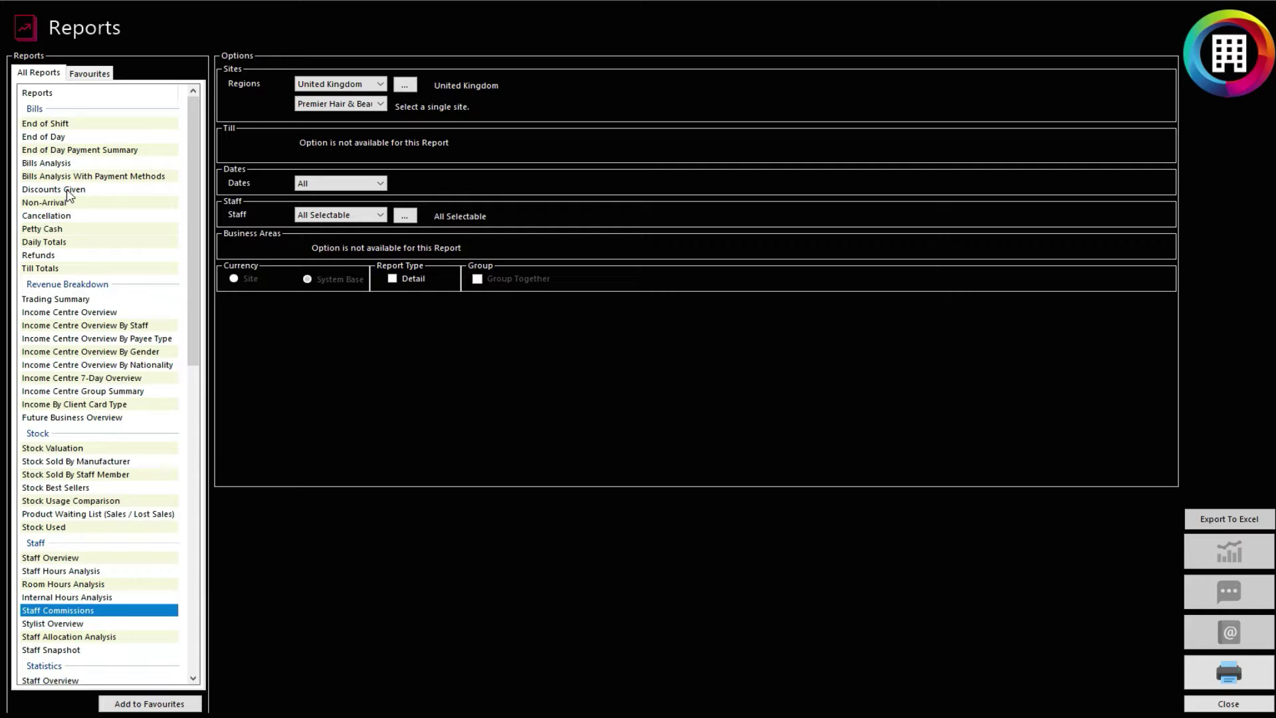
Step: Run the Discounts Given report with detail, including only promotional discounts, and examine the original prices, discount amounts and actual prices
{"action": "left_click", "coordinate": [67, 191]}
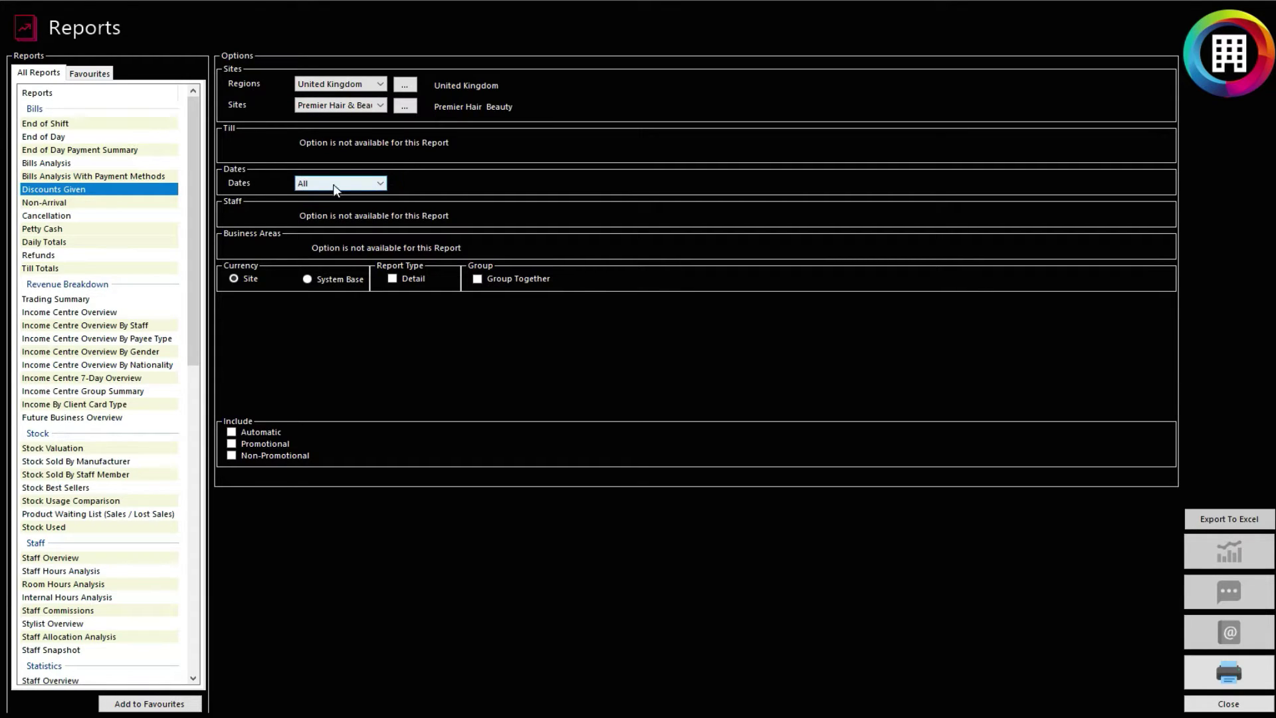
{"action": "left_click", "coordinate": [393, 278]}
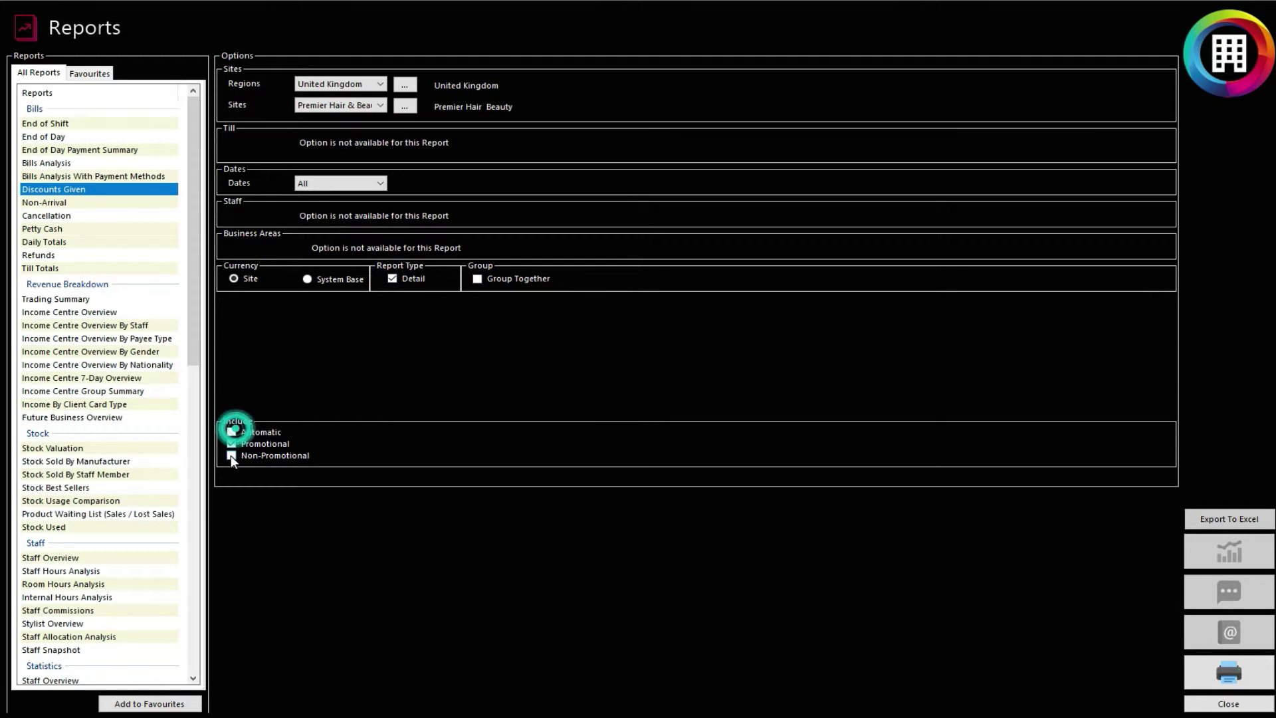
{"action": "left_click", "coordinate": [232, 443]}
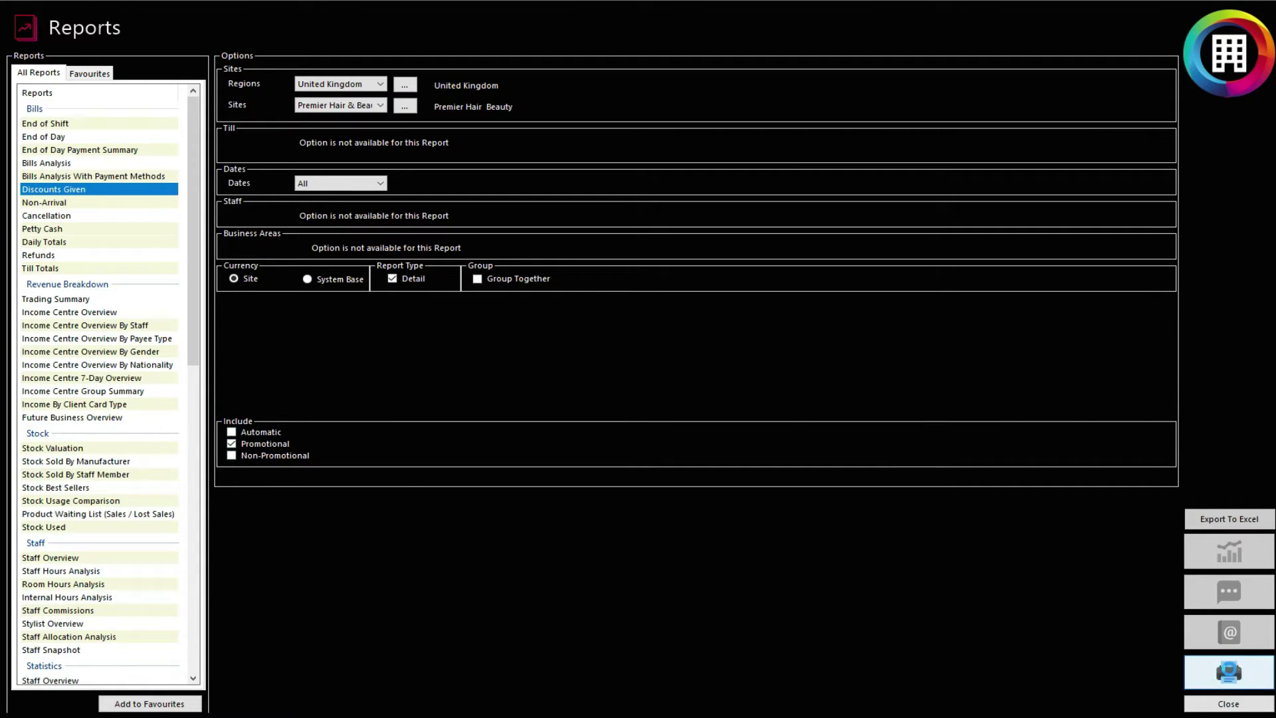
{"action": "left_click", "coordinate": [1231, 673]}
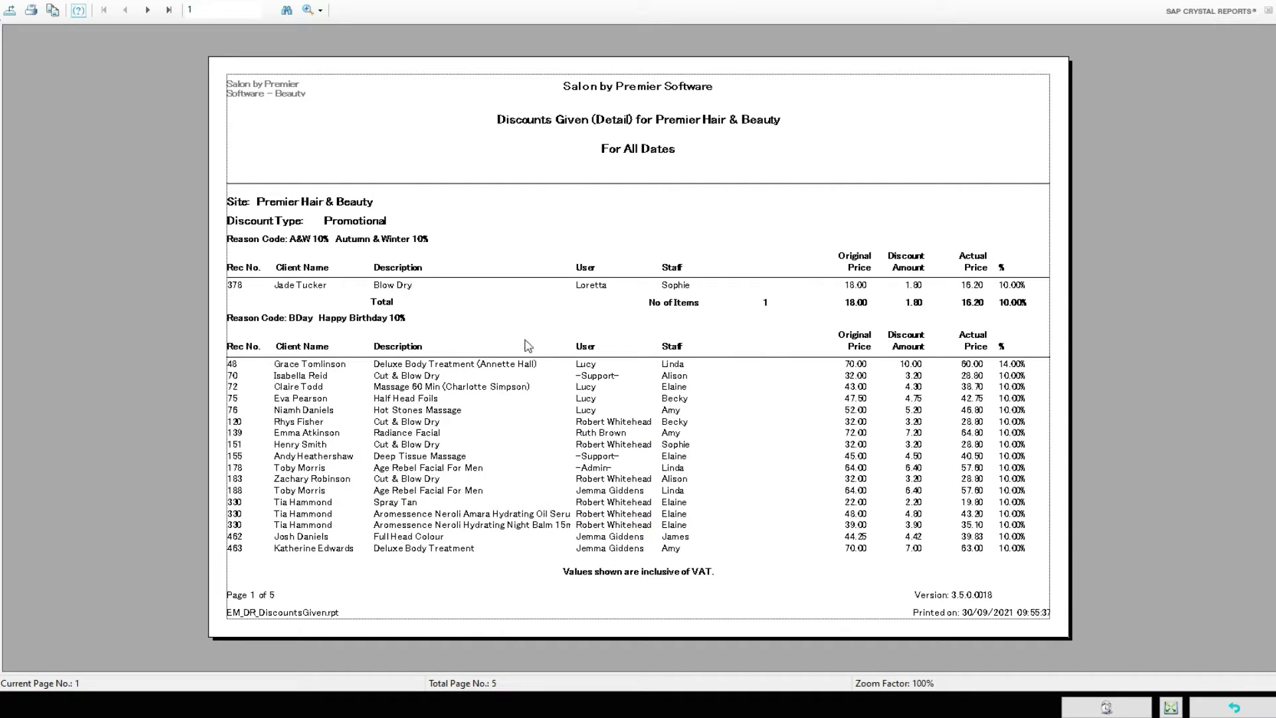
{"action": "left_click", "coordinate": [848, 364]}
{"action": "left_click", "coordinate": [909, 459]}
{"action": "left_click", "coordinate": [976, 492]}
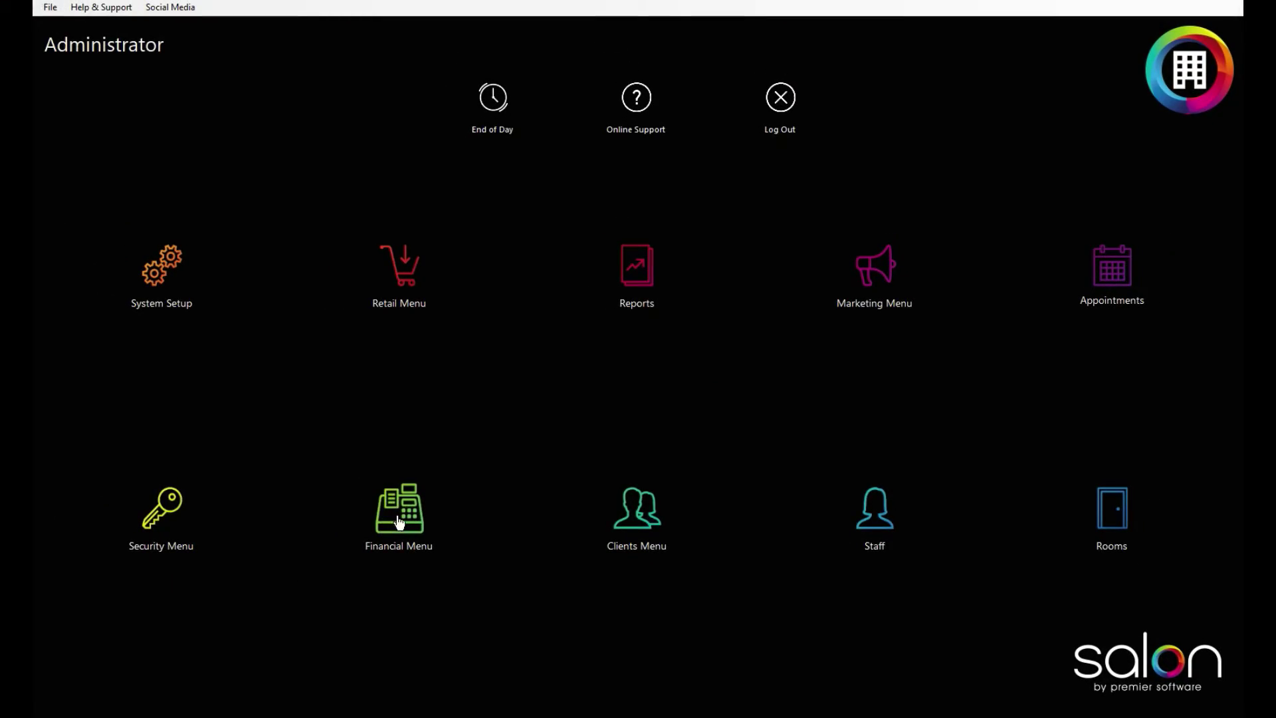
Step: Review the automatic pricing discounts for the NHS client card type at Premier Hair & Beauty and return to the main screen
{"action": "left_click", "coordinate": [400, 515]}
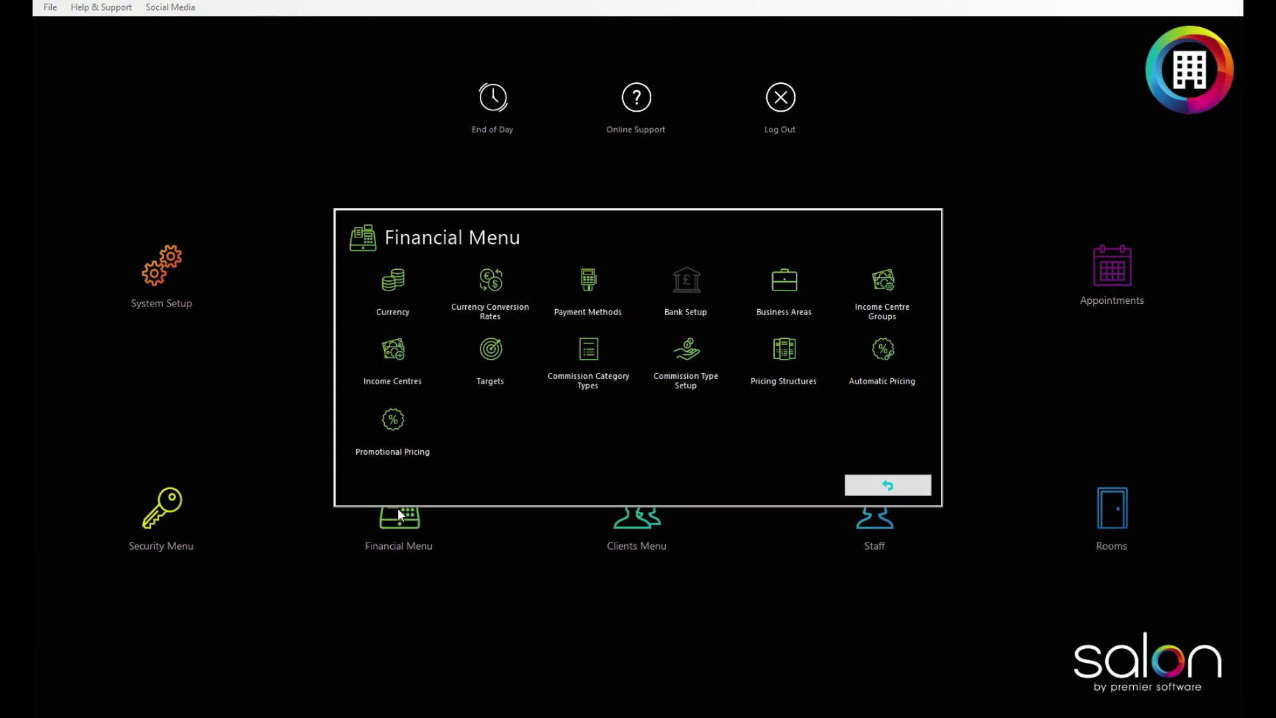
{"action": "left_click", "coordinate": [887, 347]}
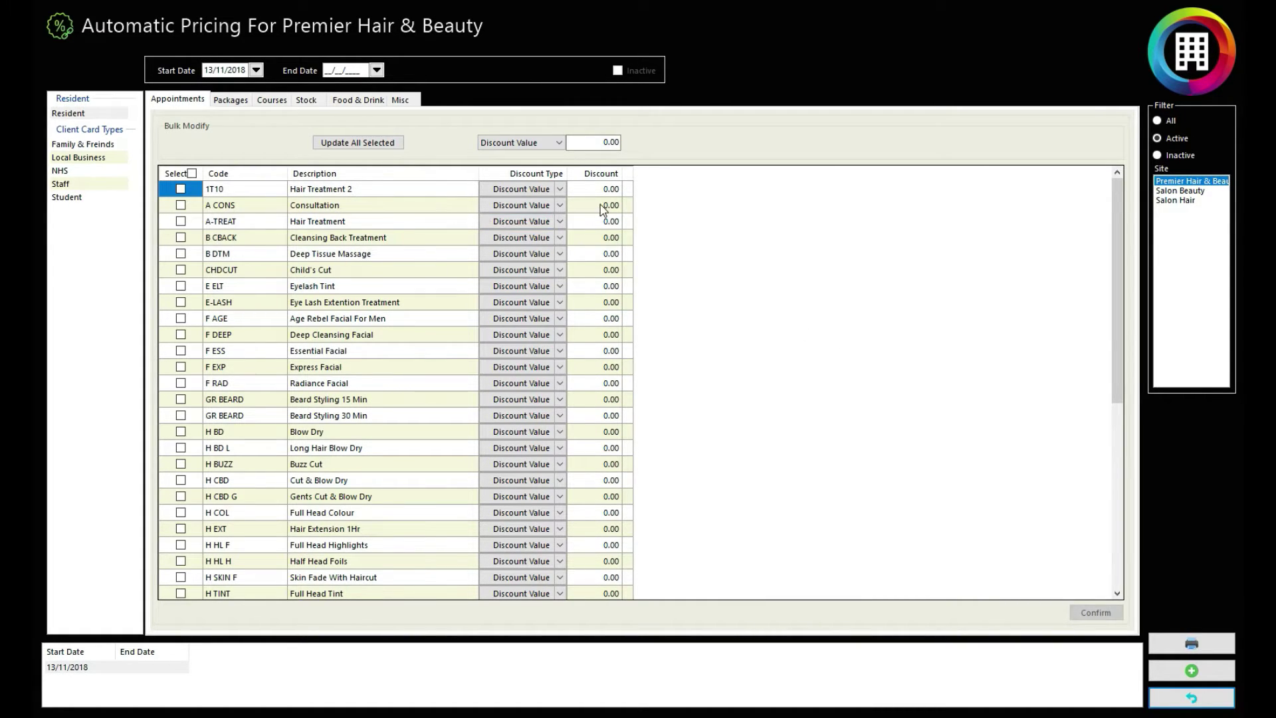
{"action": "left_click", "coordinate": [85, 172]}
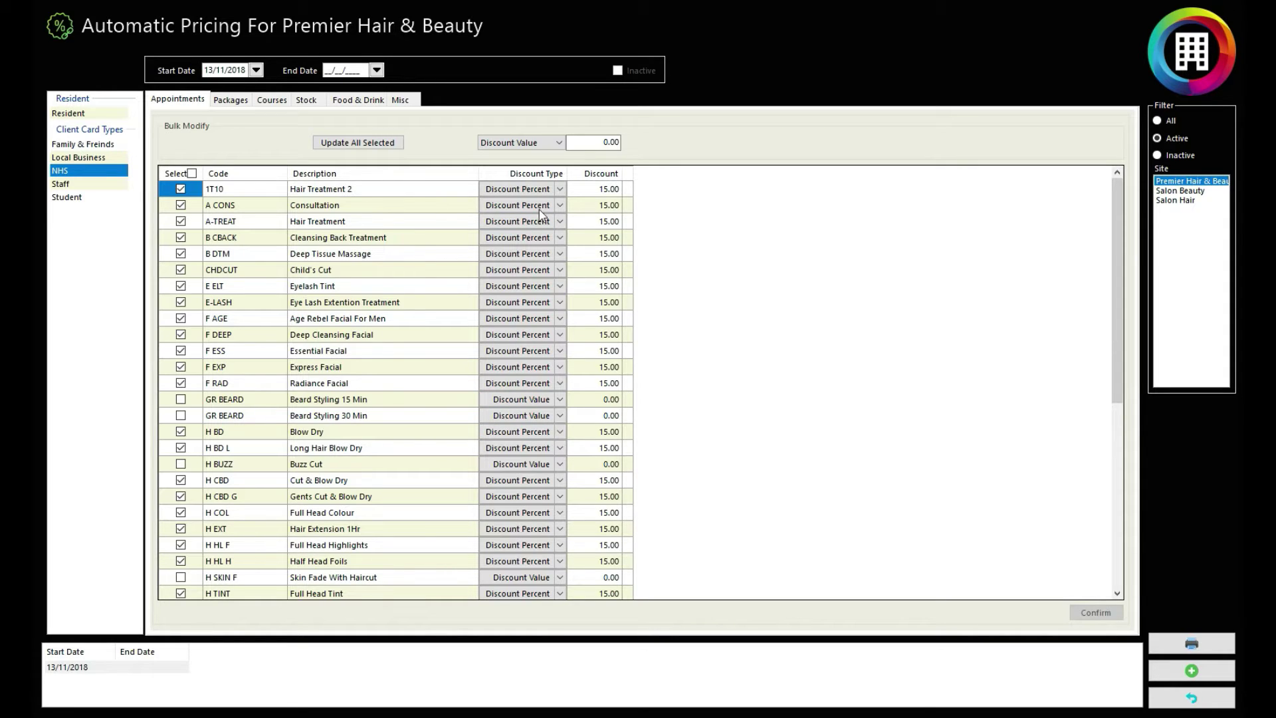
{"action": "left_click", "coordinate": [1178, 701]}
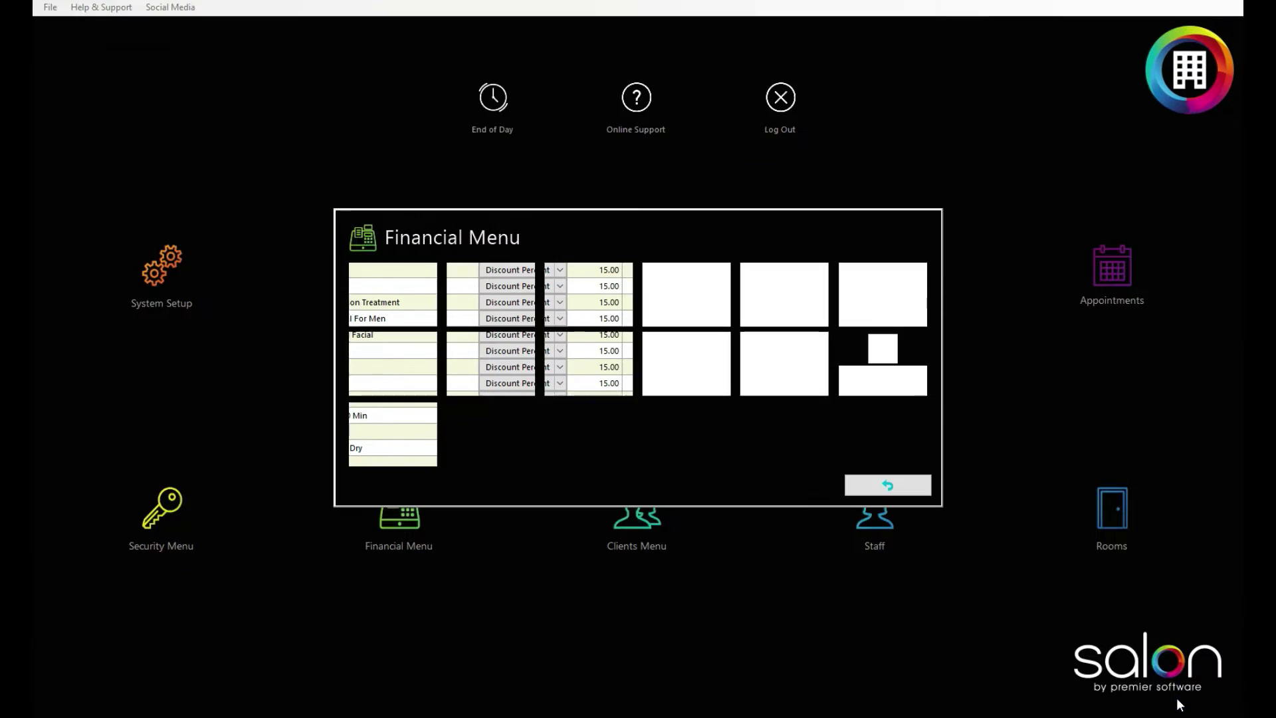
{"action": "left_click", "coordinate": [856, 480]}
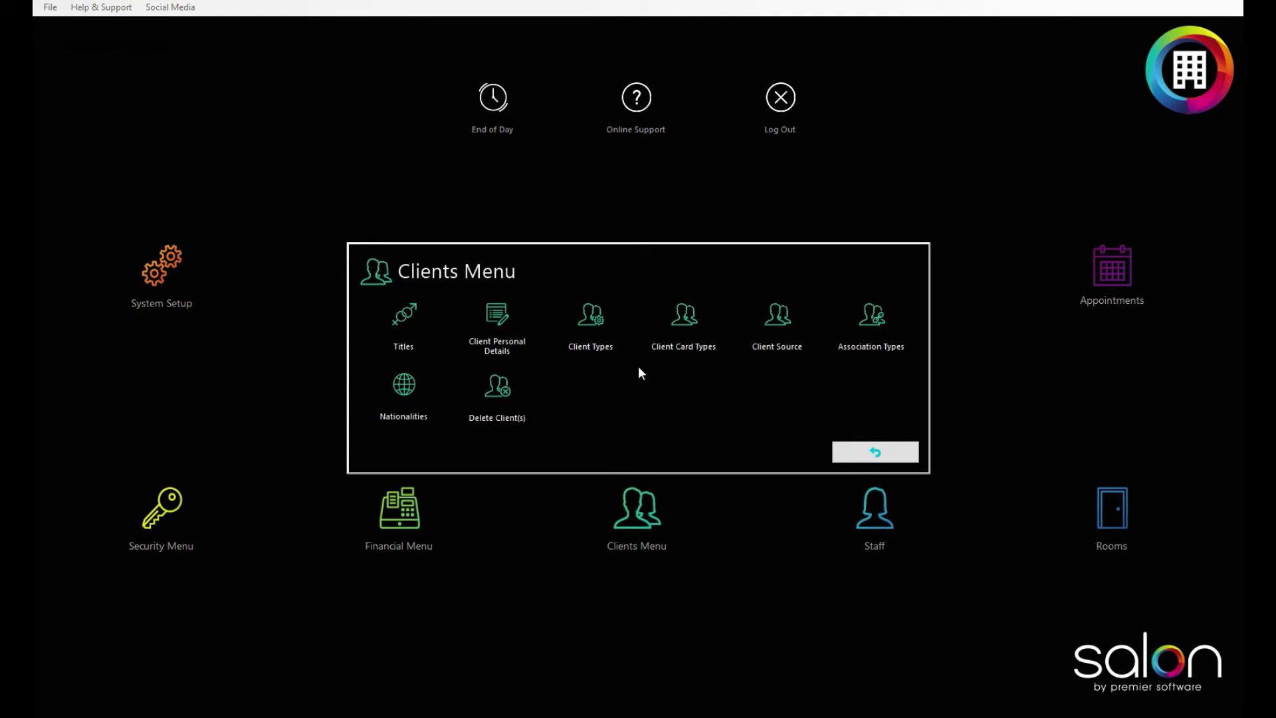
Step: Open the client card types and check the existing entries, ending on NHS
{"action": "left_click", "coordinate": [679, 319]}
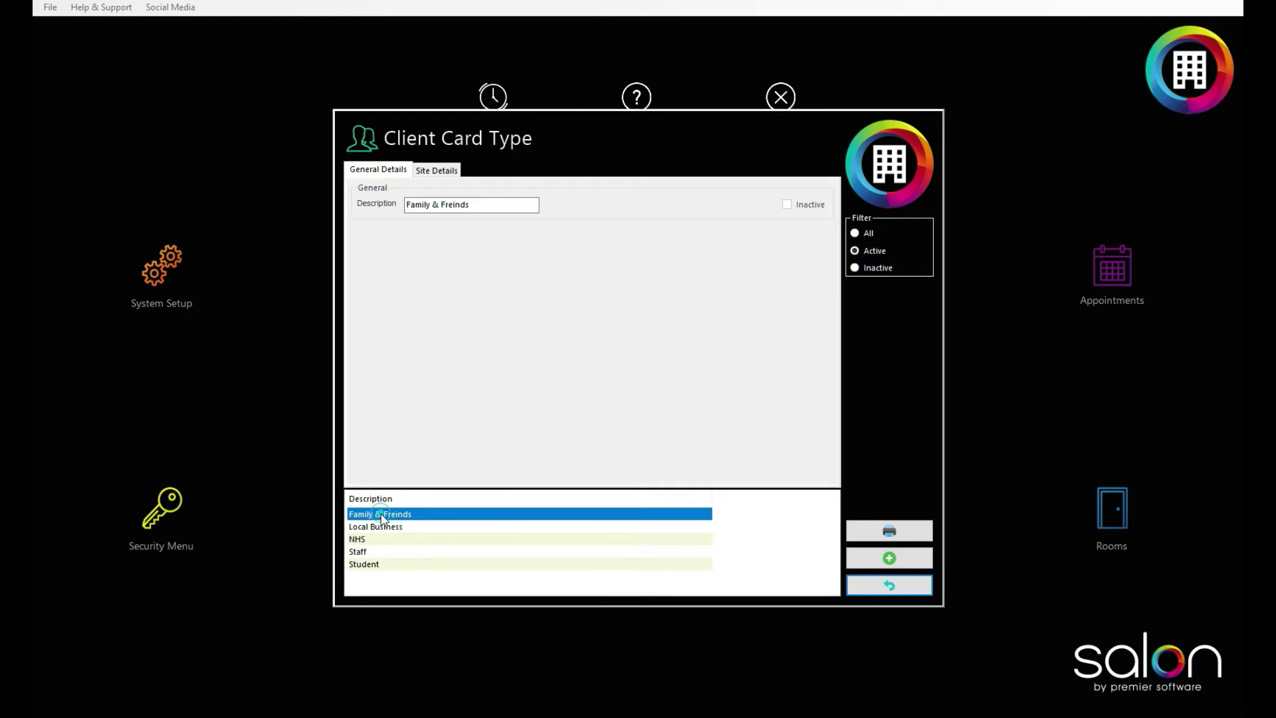
{"action": "left_click", "coordinate": [364, 551]}
{"action": "left_click", "coordinate": [368, 539]}
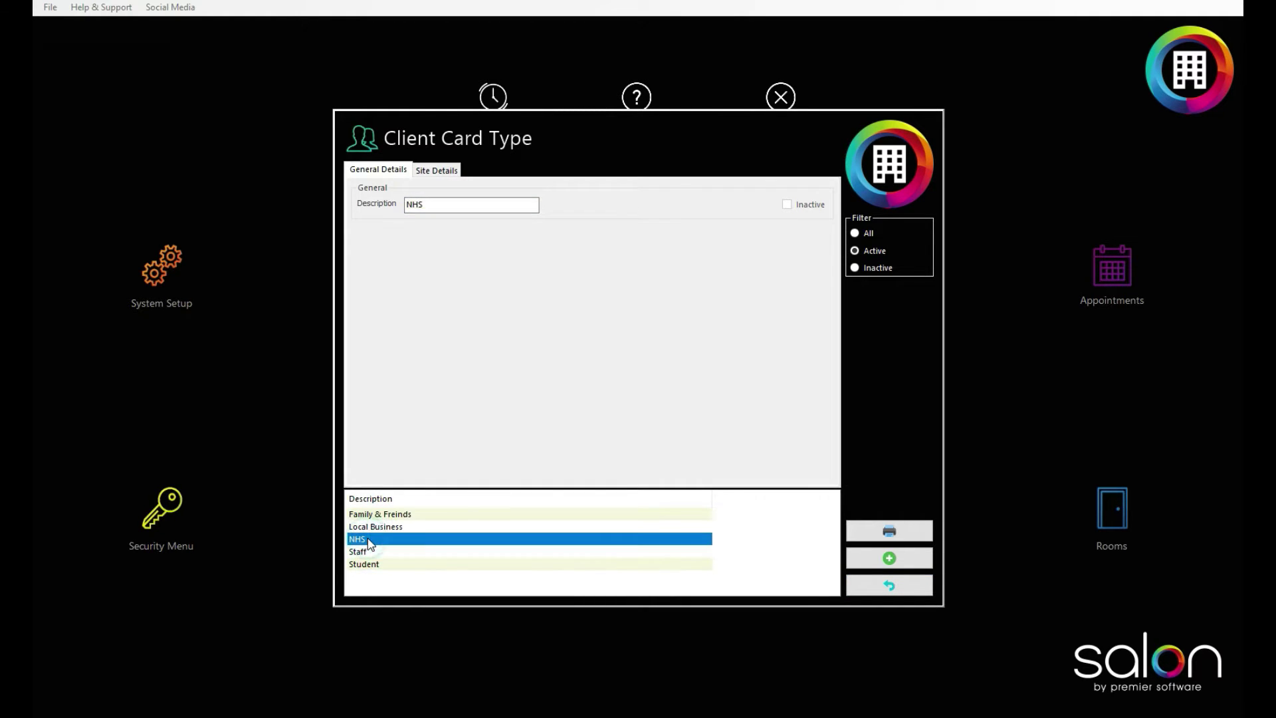
{"action": "left_click", "coordinate": [860, 560]}
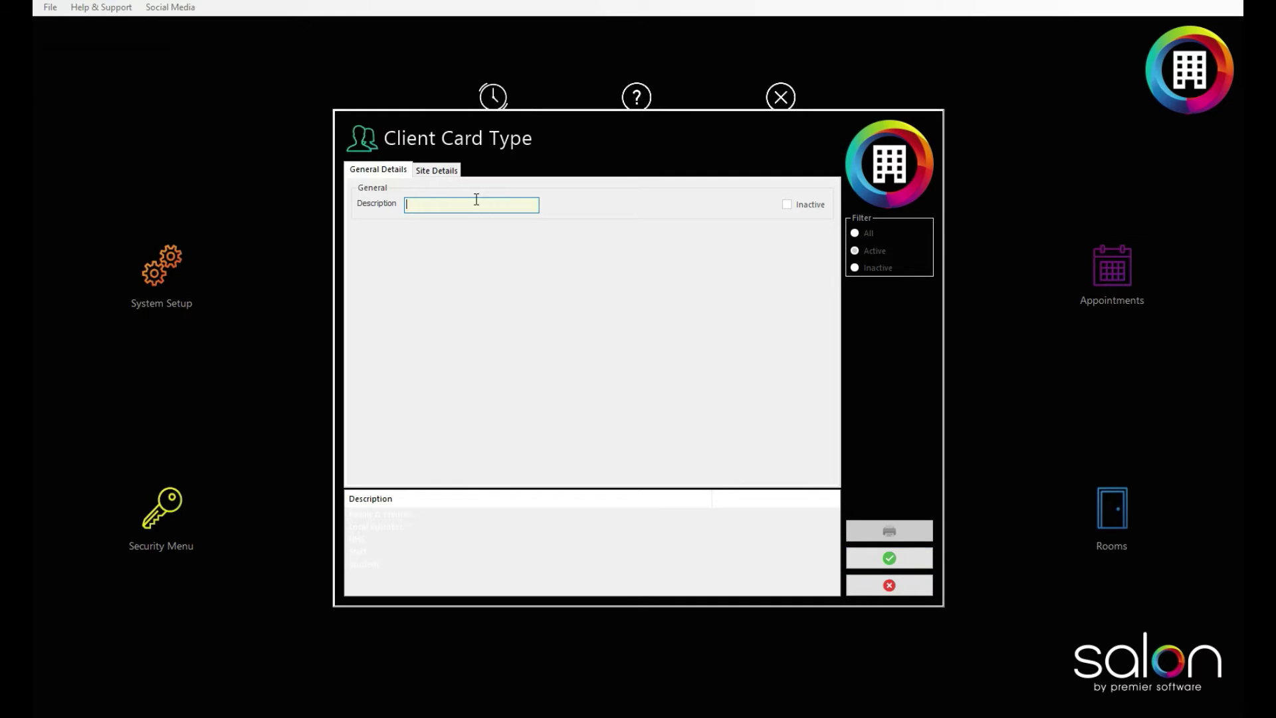
{"action": "type", "text": "NHS"}
{"action": "left_click", "coordinate": [889, 559]}
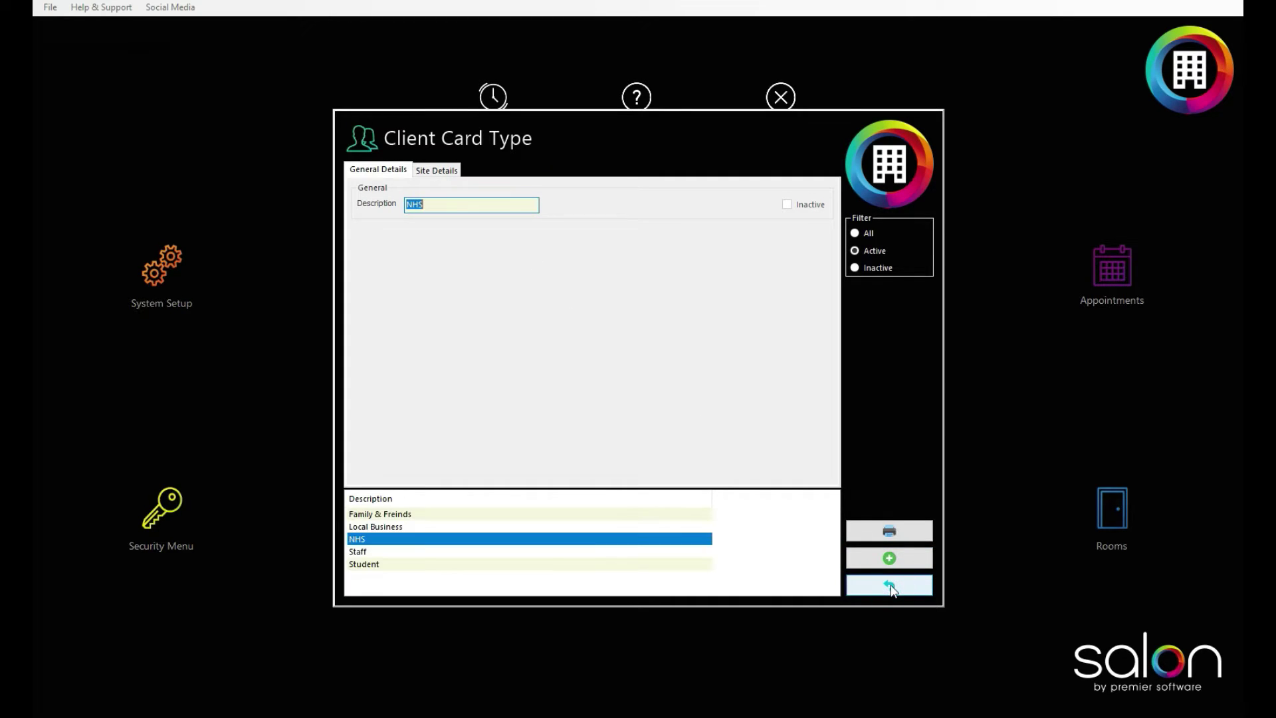
Step: Try marking Sunday's times as invalid in the NHS card type's site details for Premier Hair & Beauty, and restore them to valid
{"action": "left_click", "coordinate": [438, 171]}
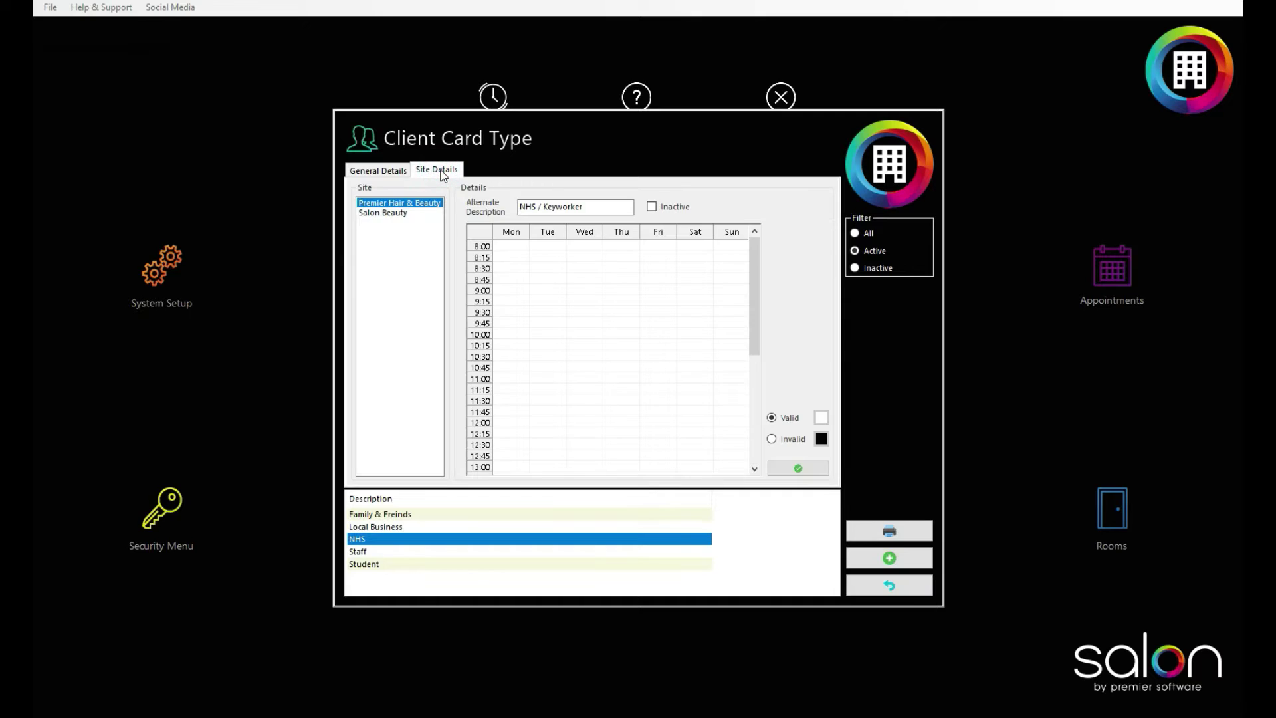
{"action": "left_click", "coordinate": [772, 440]}
{"action": "left_click_drag", "start_coordinate": [729, 245], "coordinate": [726, 471]}
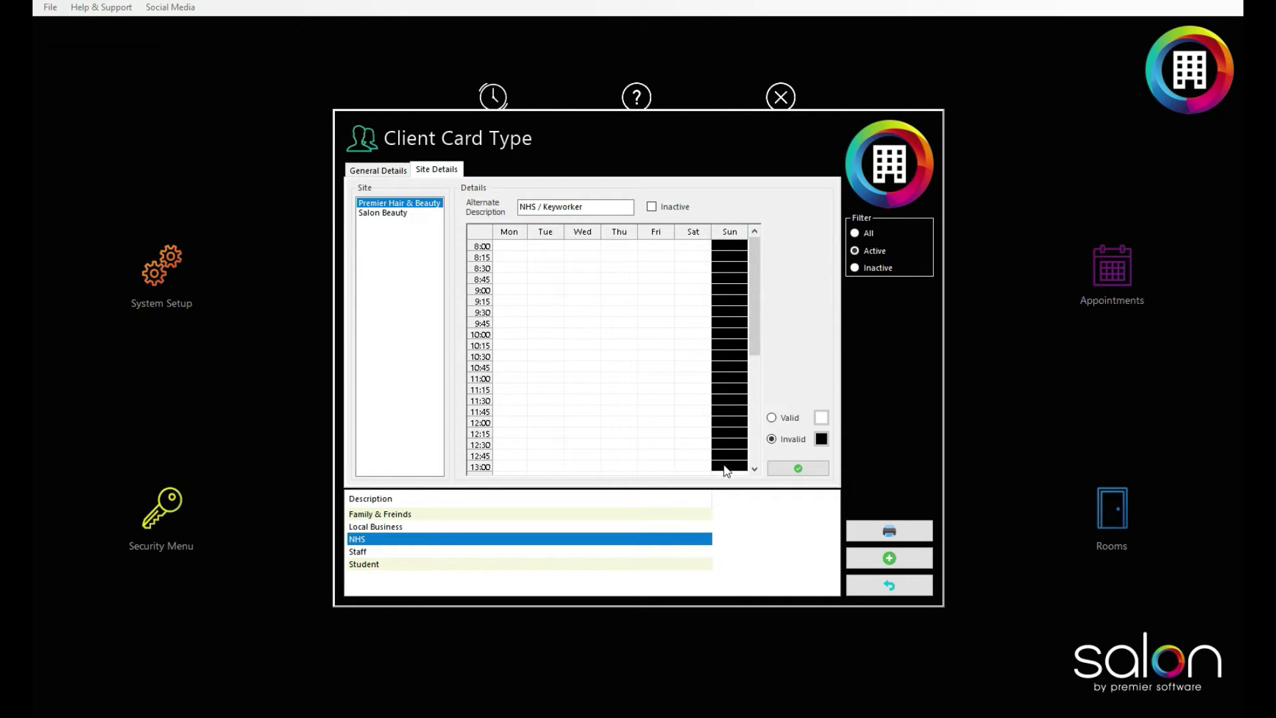
{"action": "left_click", "coordinate": [772, 417]}
{"action": "left_click_drag", "start_coordinate": [698, 244], "coordinate": [731, 469]}
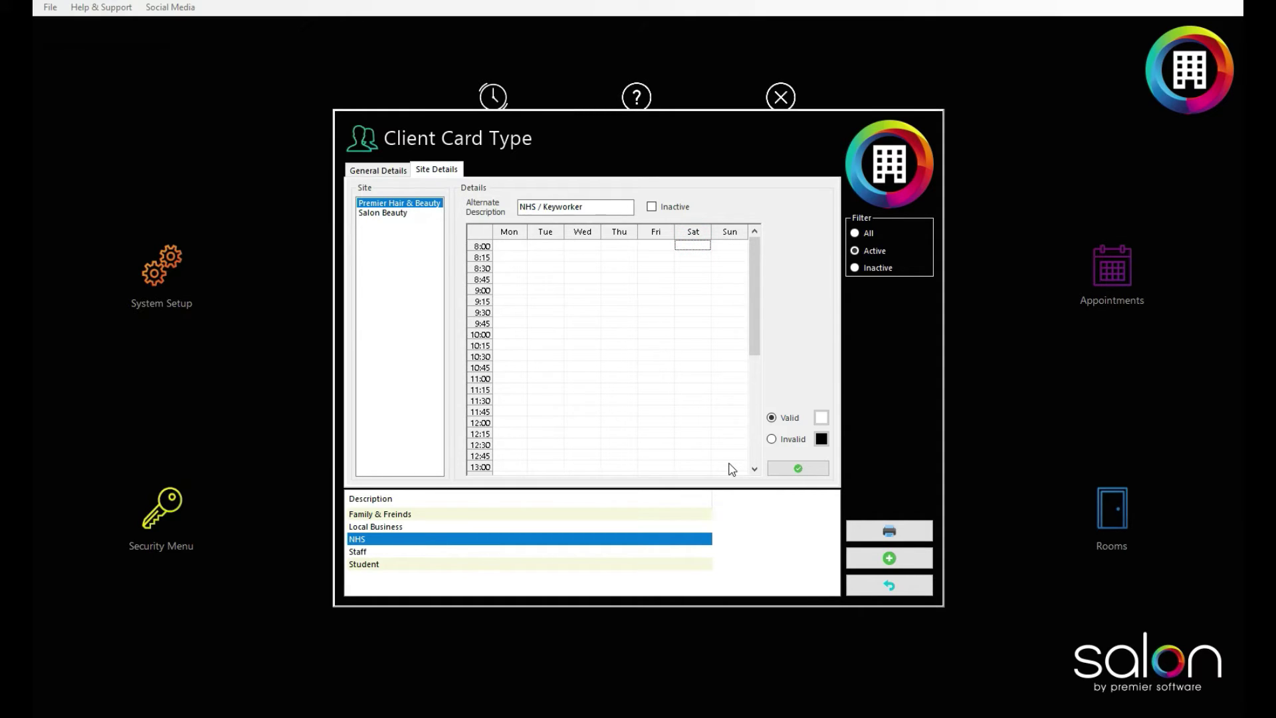
Step: Try marking Saturday's times as invalid for the NHS card type, restore them to valid, and leave the client card types
{"action": "left_click", "coordinate": [772, 439]}
{"action": "left_click_drag", "start_coordinate": [691, 266], "coordinate": [696, 309]}
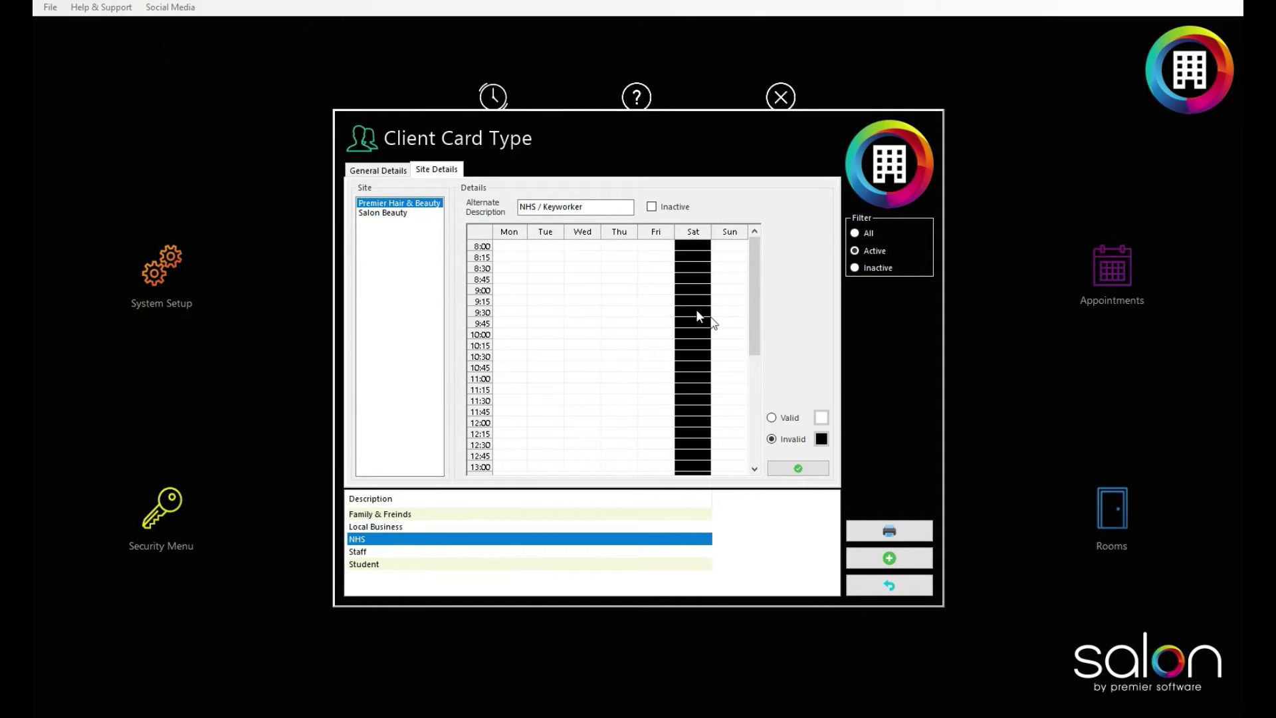
{"action": "left_click", "coordinate": [772, 419]}
{"action": "left_click_drag", "start_coordinate": [696, 245], "coordinate": [730, 524]}
{"action": "left_click_drag", "start_coordinate": [757, 409], "coordinate": [753, 279]}
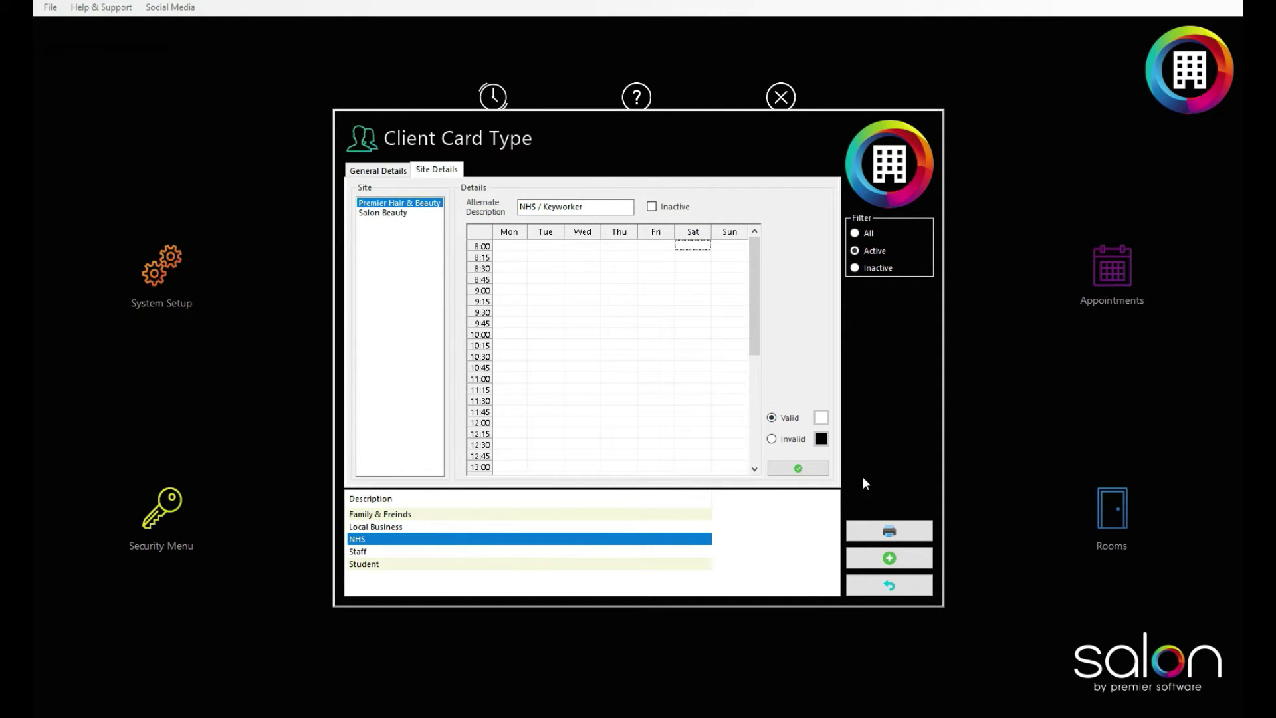
{"action": "left_click", "coordinate": [895, 588]}
{"action": "left_click", "coordinate": [848, 451]}
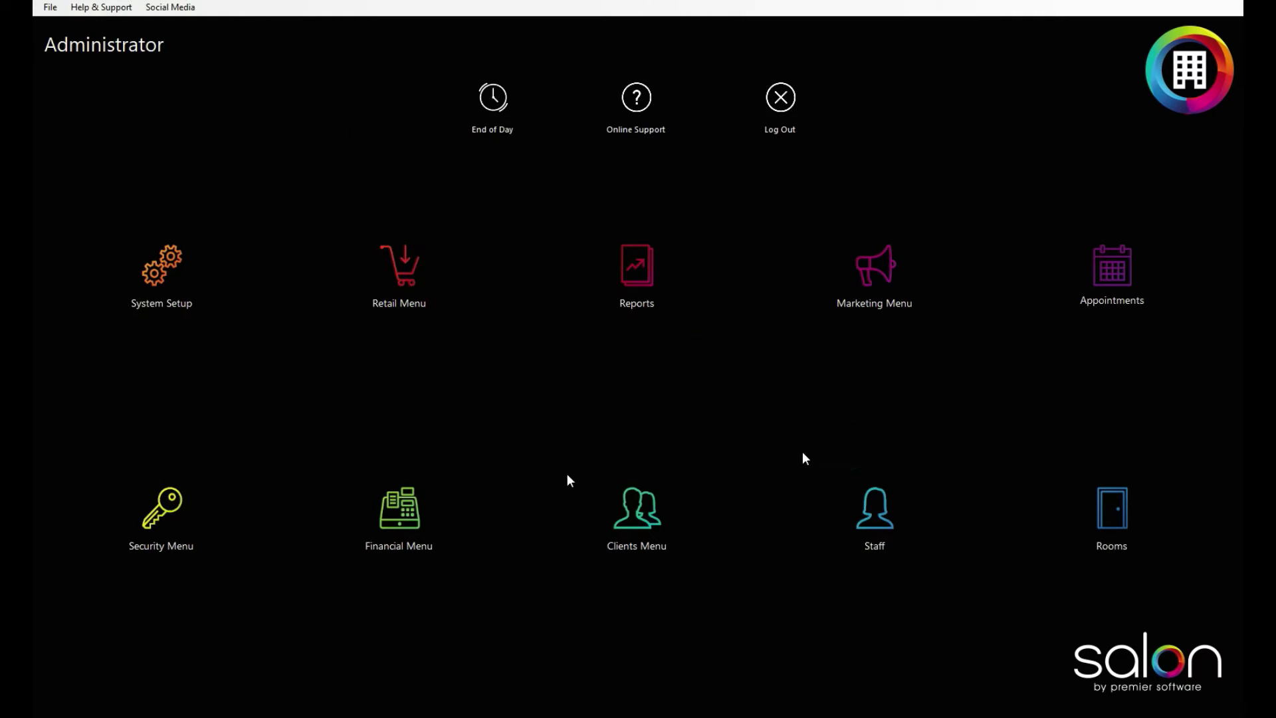
Step: Open automatic pricing for the NHS card type and check its appointment and package discounts
{"action": "left_click", "coordinate": [400, 518]}
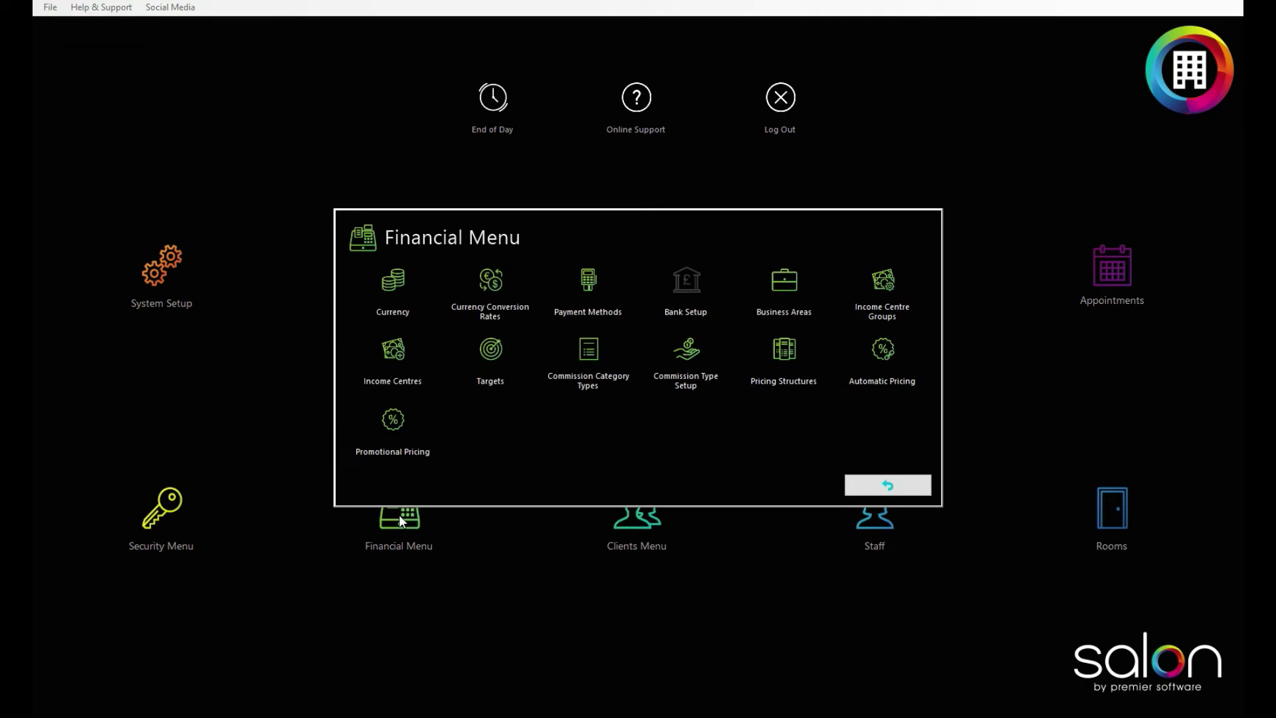
{"action": "left_click", "coordinate": [880, 353]}
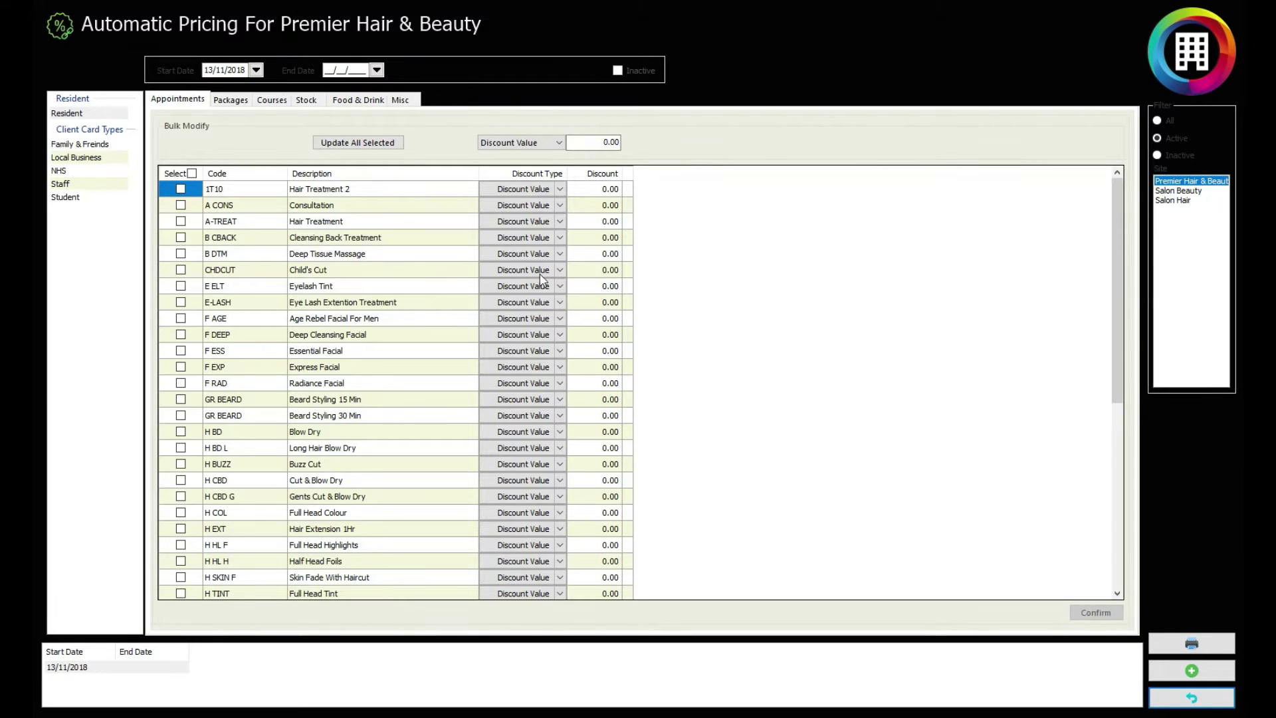
{"action": "left_click", "coordinate": [68, 174]}
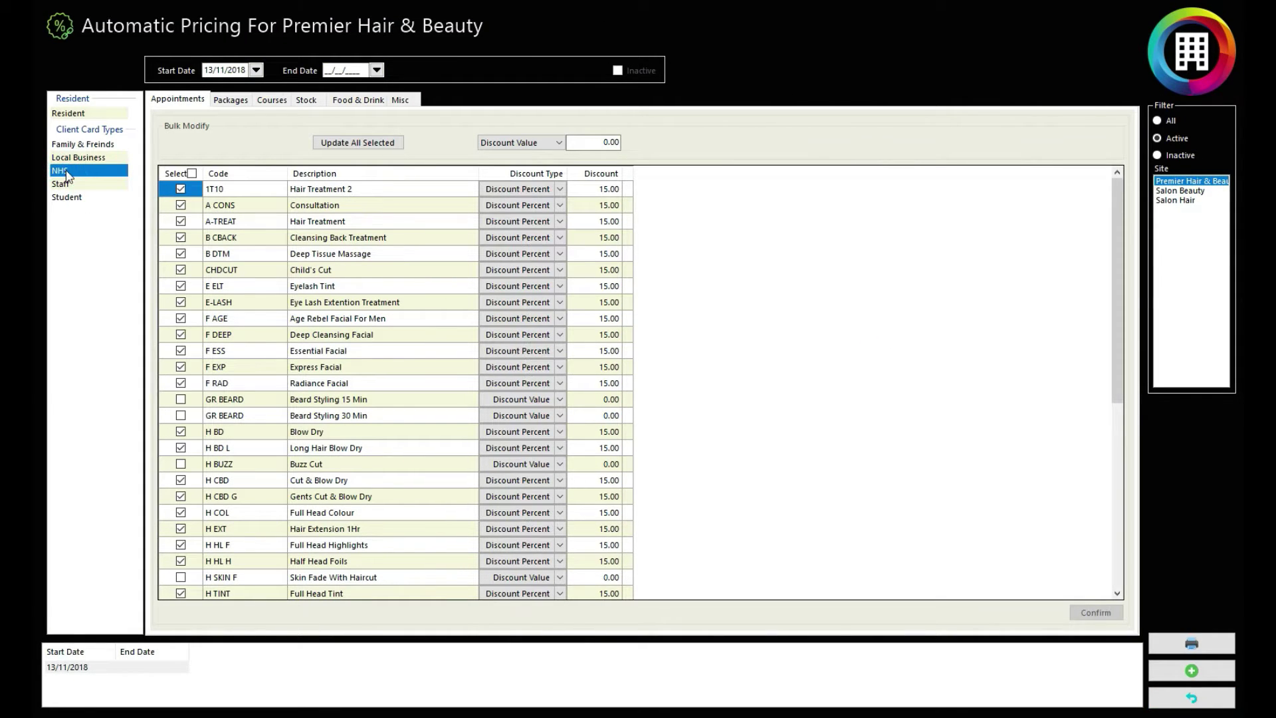
{"action": "left_click", "coordinate": [232, 227]}
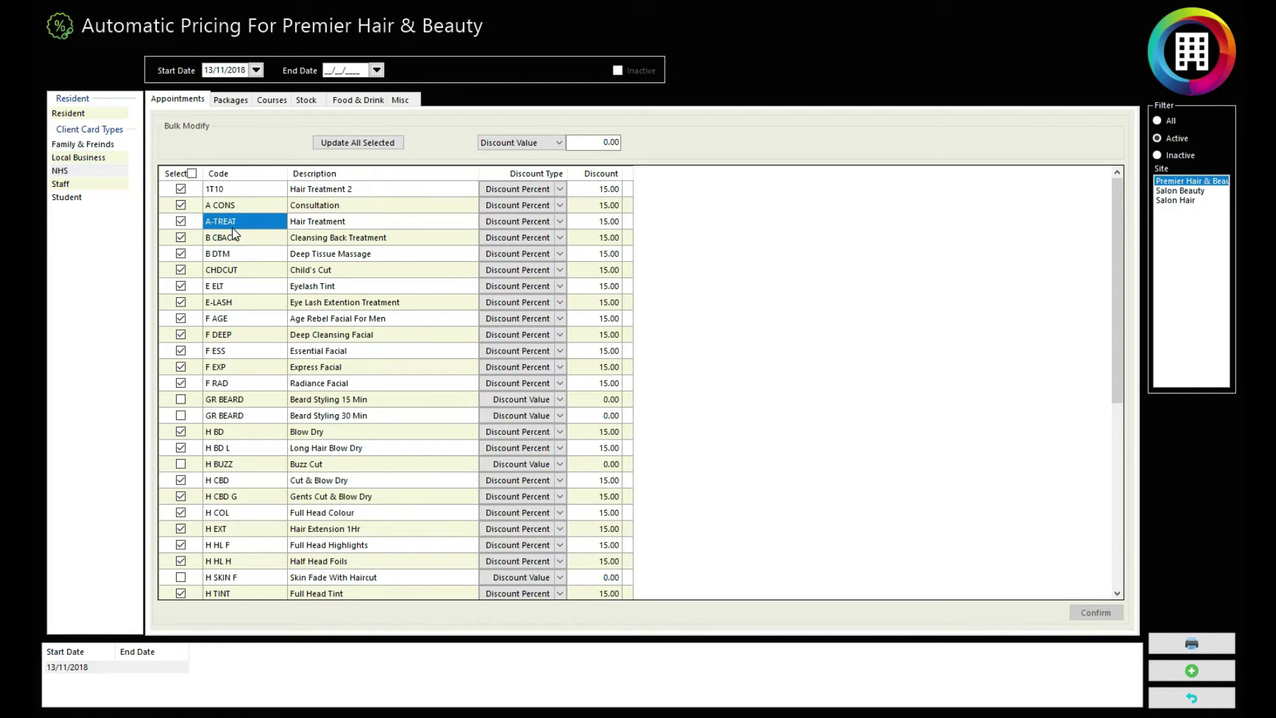
{"action": "left_click", "coordinate": [243, 272]}
{"action": "left_click", "coordinate": [230, 99]}
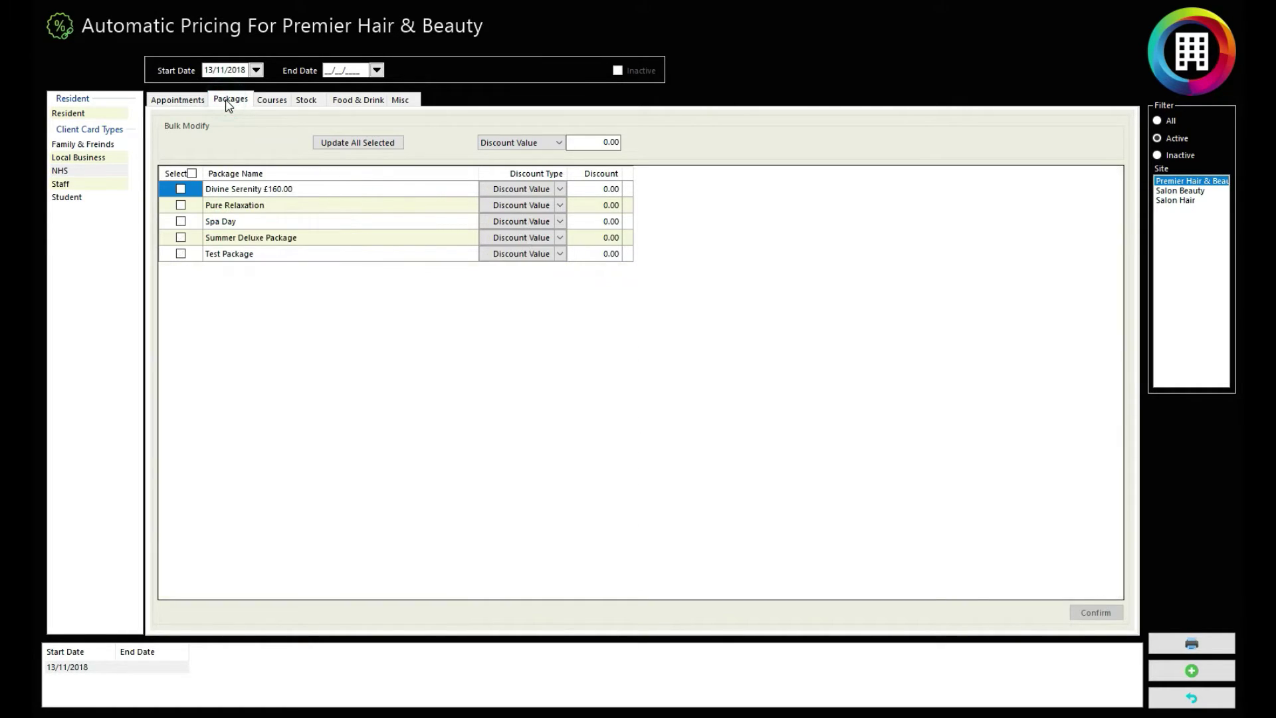
{"action": "left_click", "coordinate": [176, 101]}
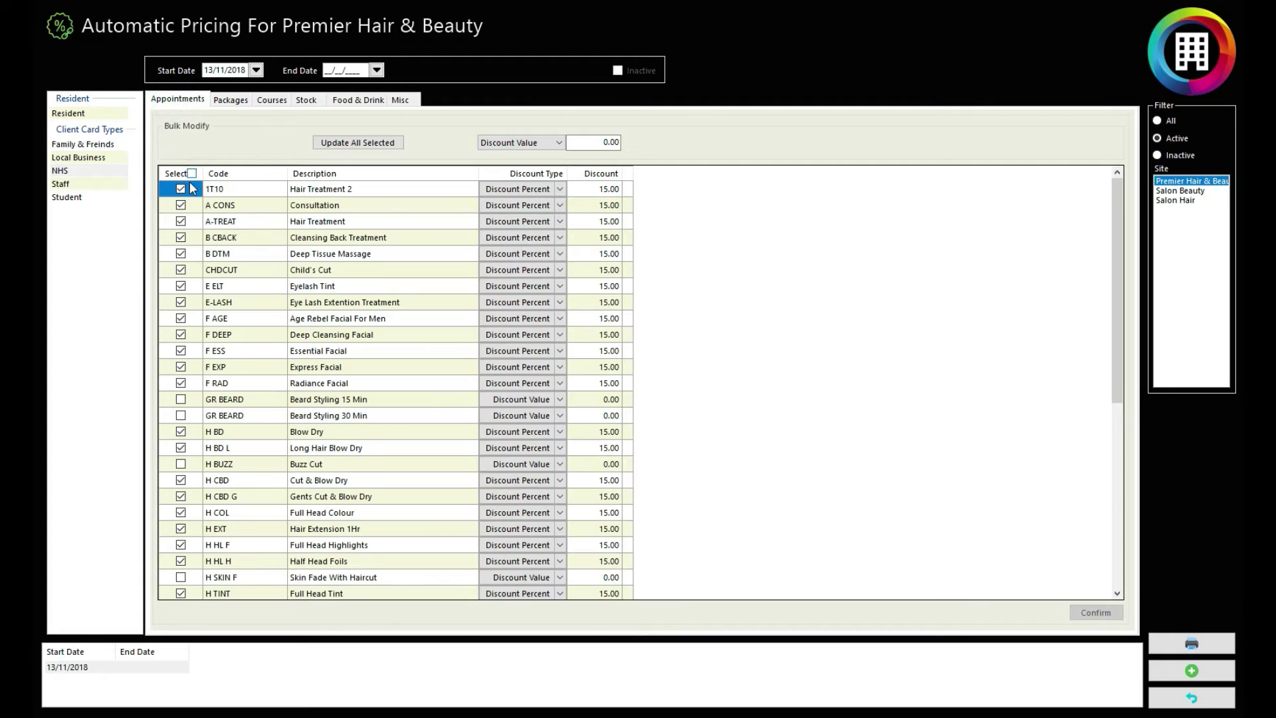
Step: Select all NHS appointments, bulk-update them to a Discount Percent of 10.00, confirm the change and close automatic pricing
{"action": "left_click", "coordinate": [192, 174]}
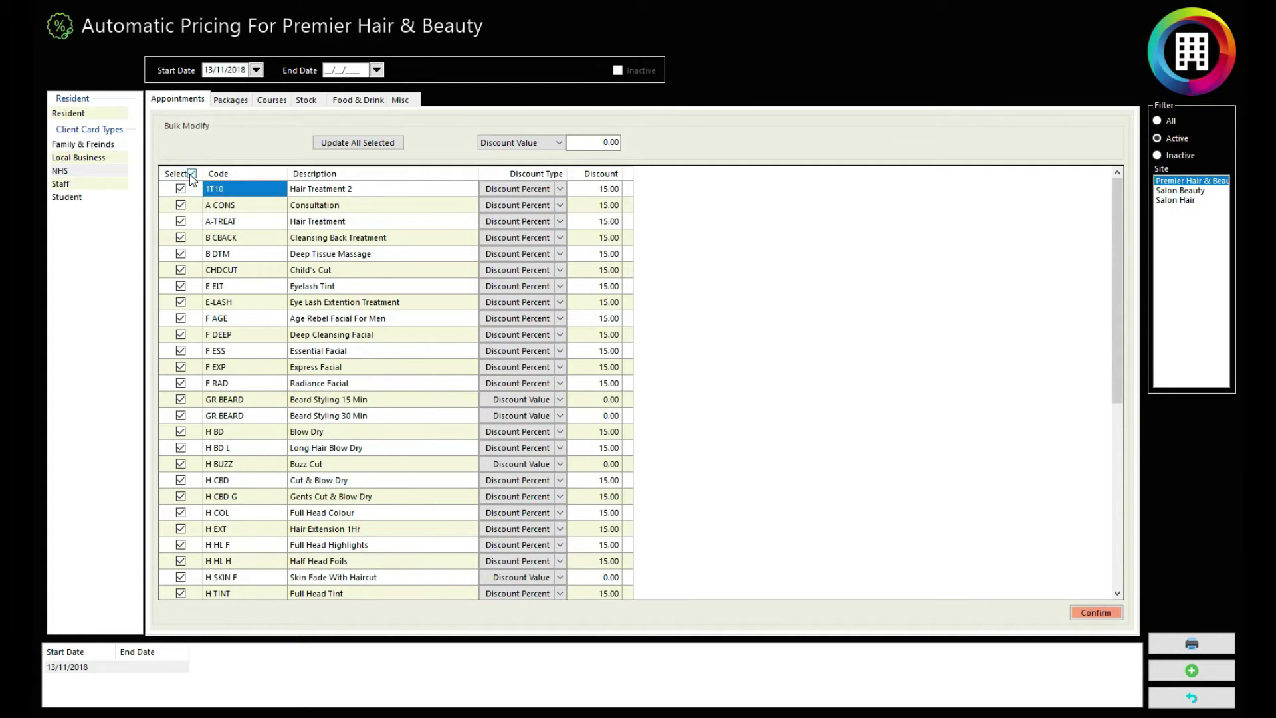
{"action": "left_click", "coordinate": [558, 143]}
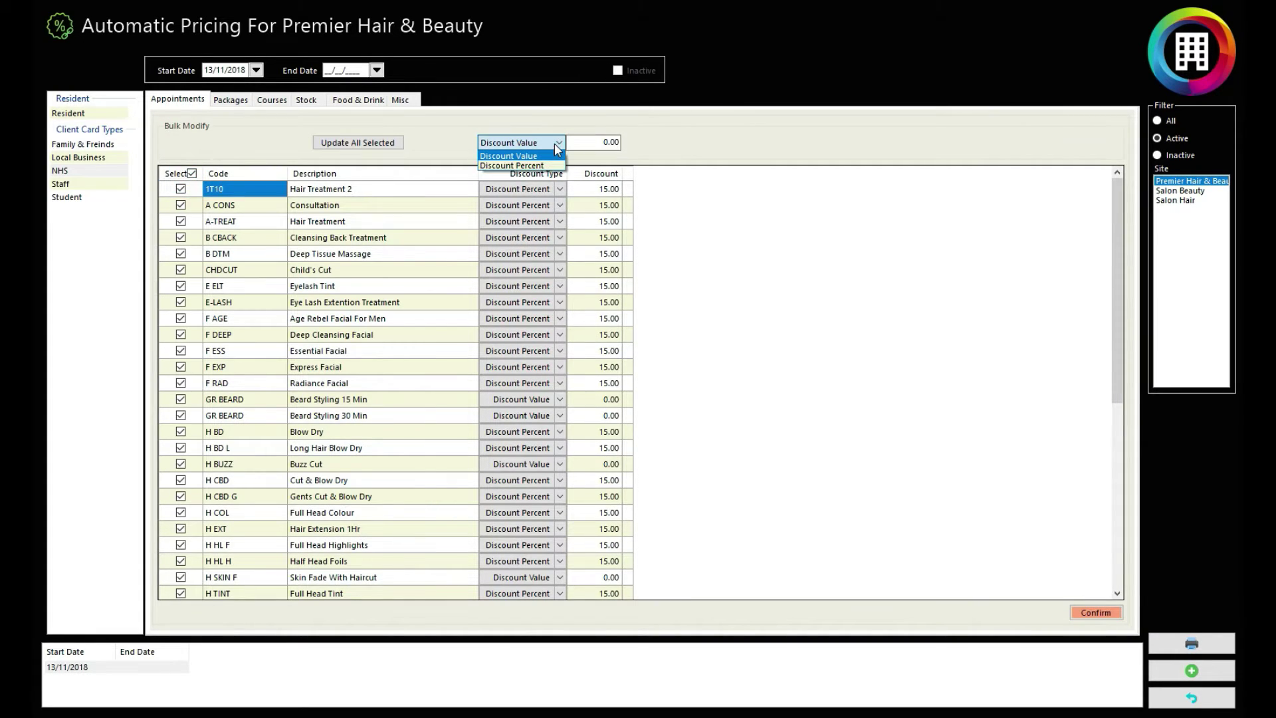
{"action": "left_click", "coordinate": [549, 156]}
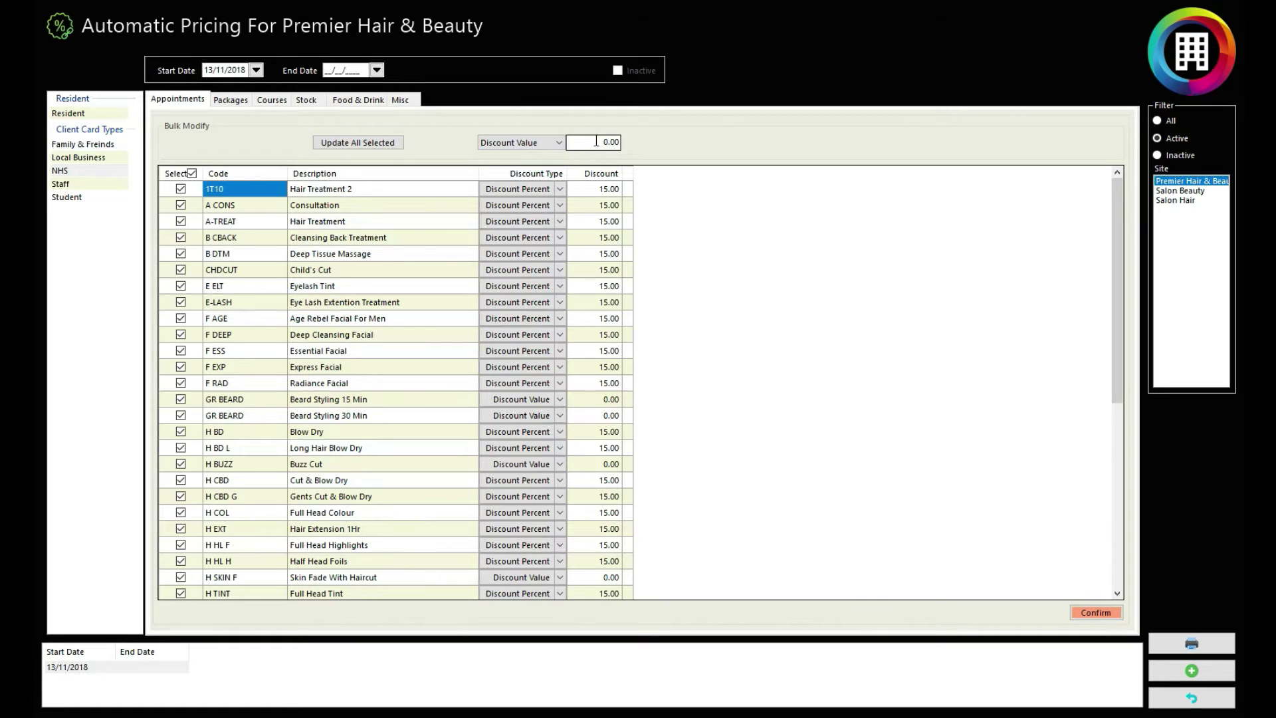
{"action": "left_click", "coordinate": [554, 144]}
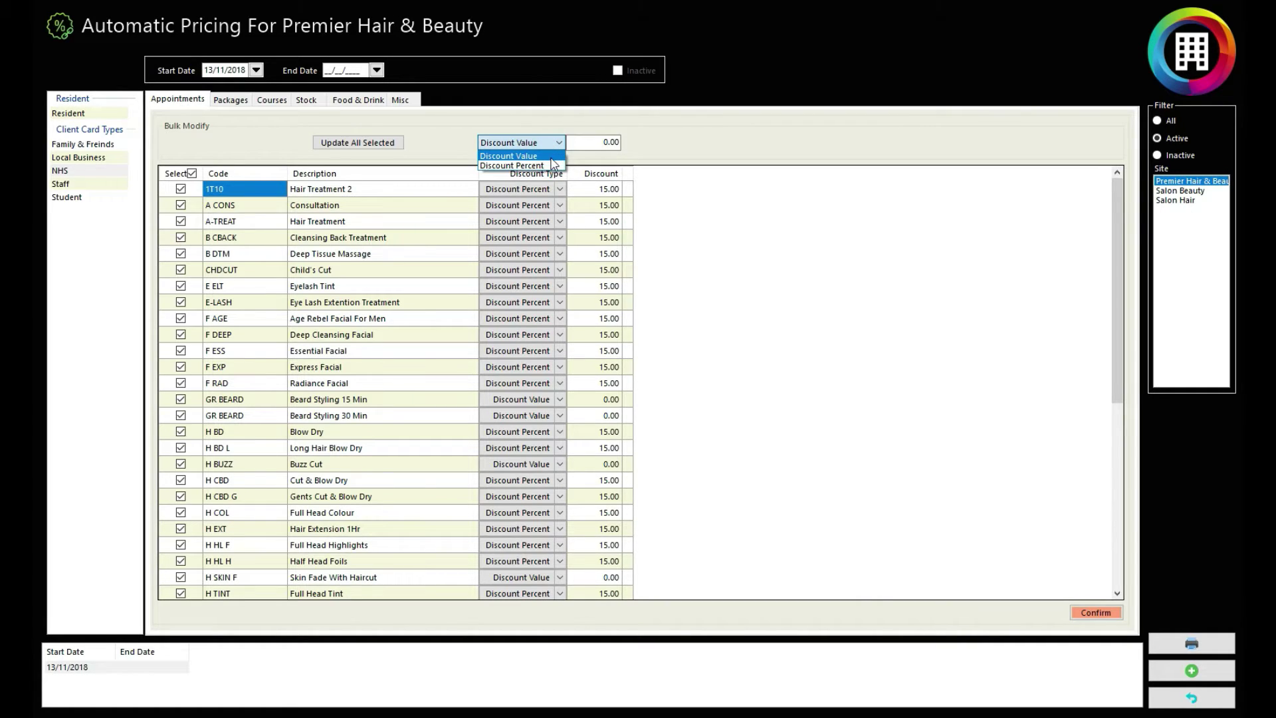
{"action": "left_click", "coordinate": [531, 165]}
{"action": "left_click", "coordinate": [609, 143]}
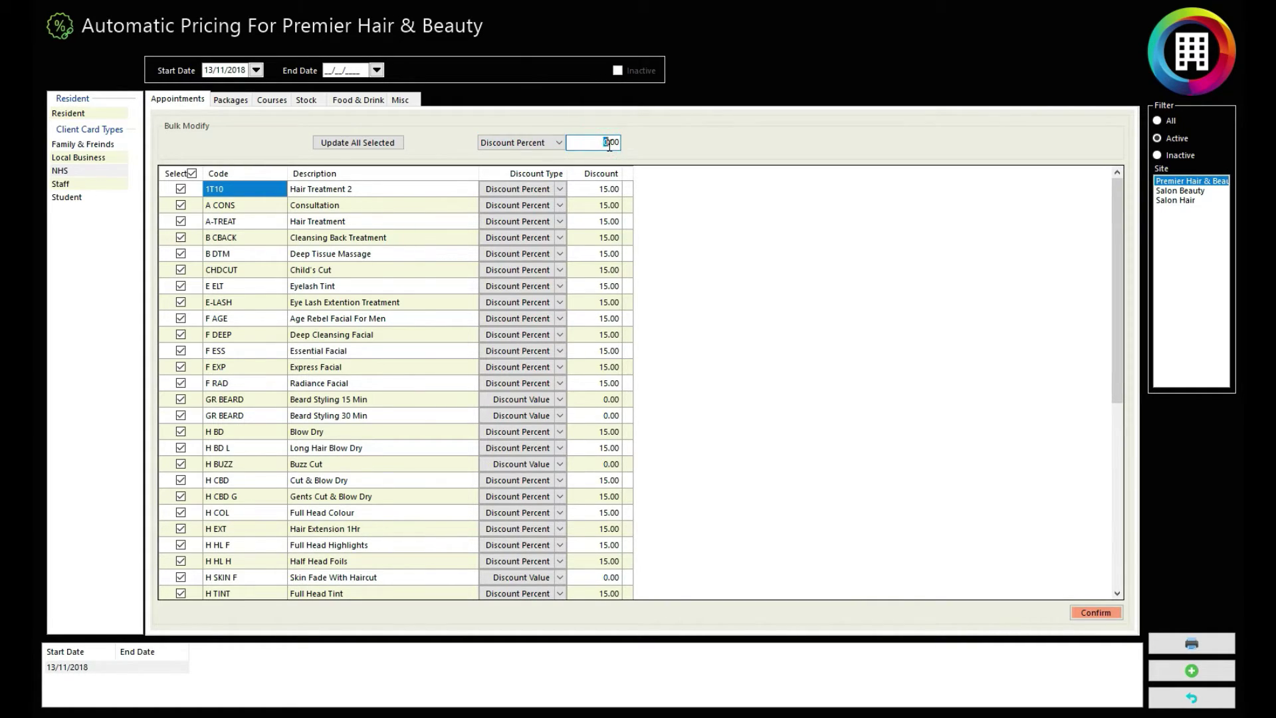
{"action": "left_click", "coordinate": [392, 144]}
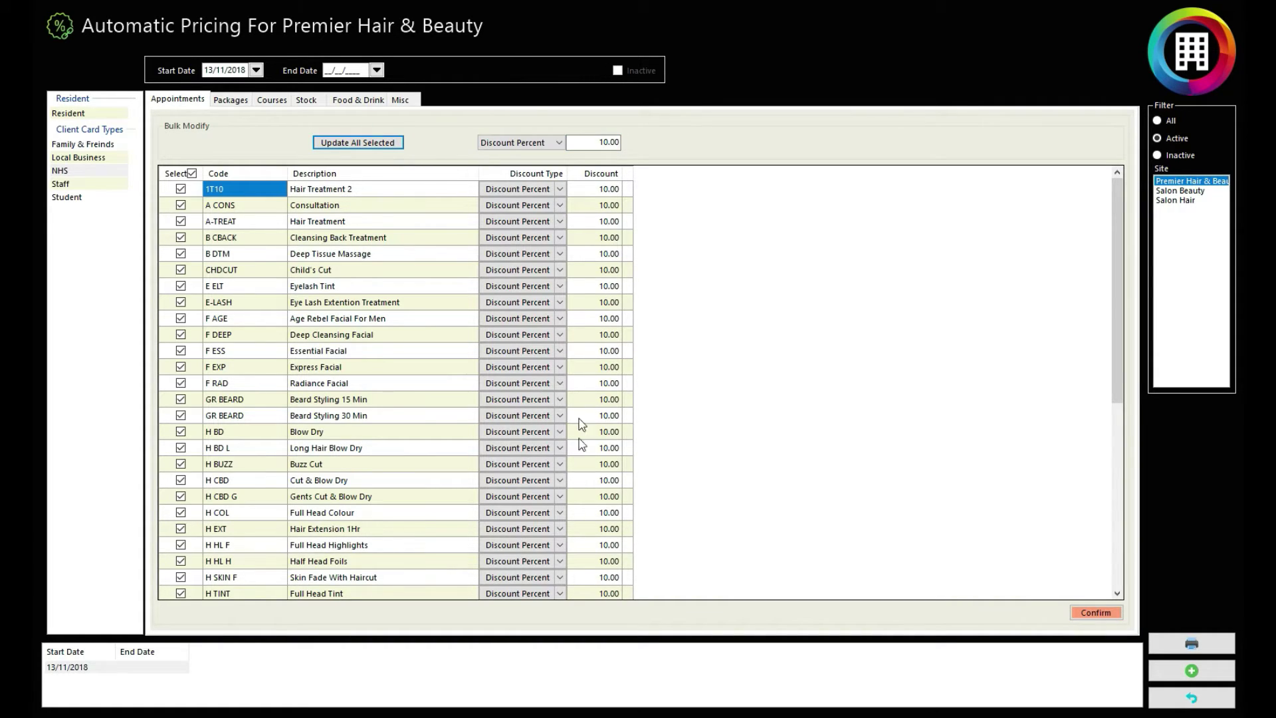
{"action": "left_click", "coordinate": [1095, 615]}
{"action": "left_click", "coordinate": [1163, 698]}
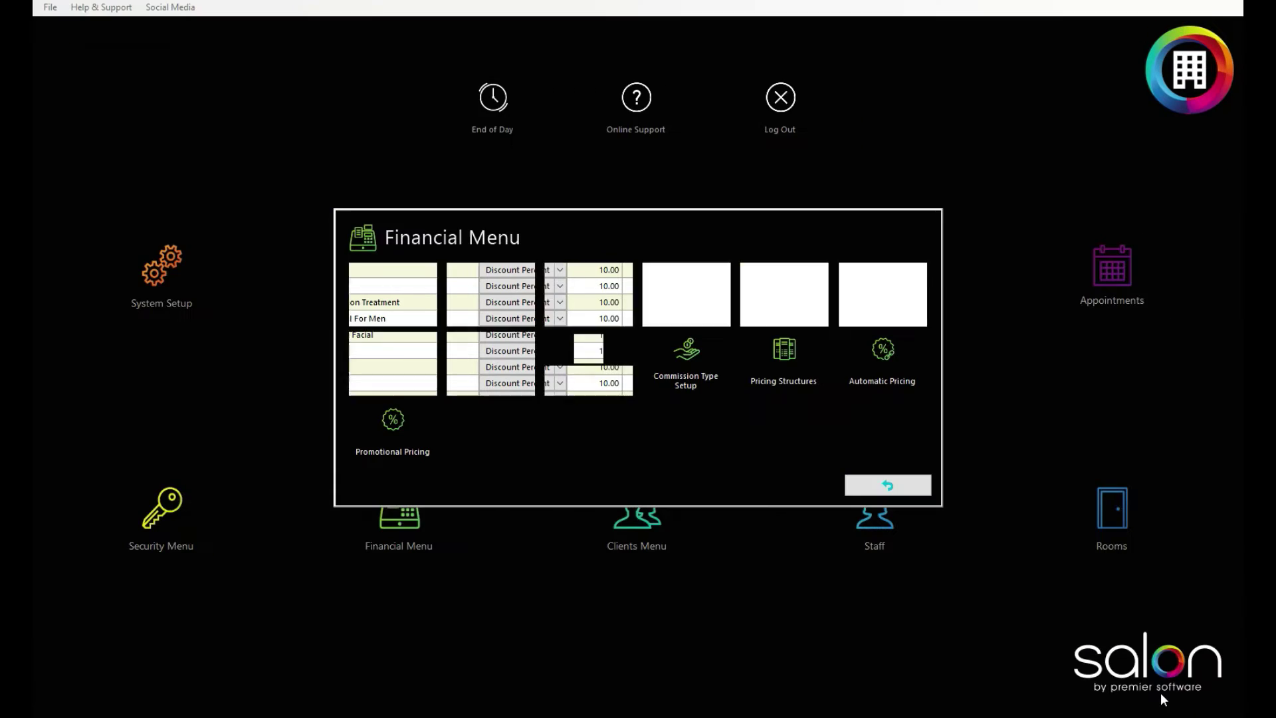
Step: Leave the financial menu, search for a client by surname in the appointment system, and open the clipboard client's record
{"action": "left_click", "coordinate": [878, 481]}
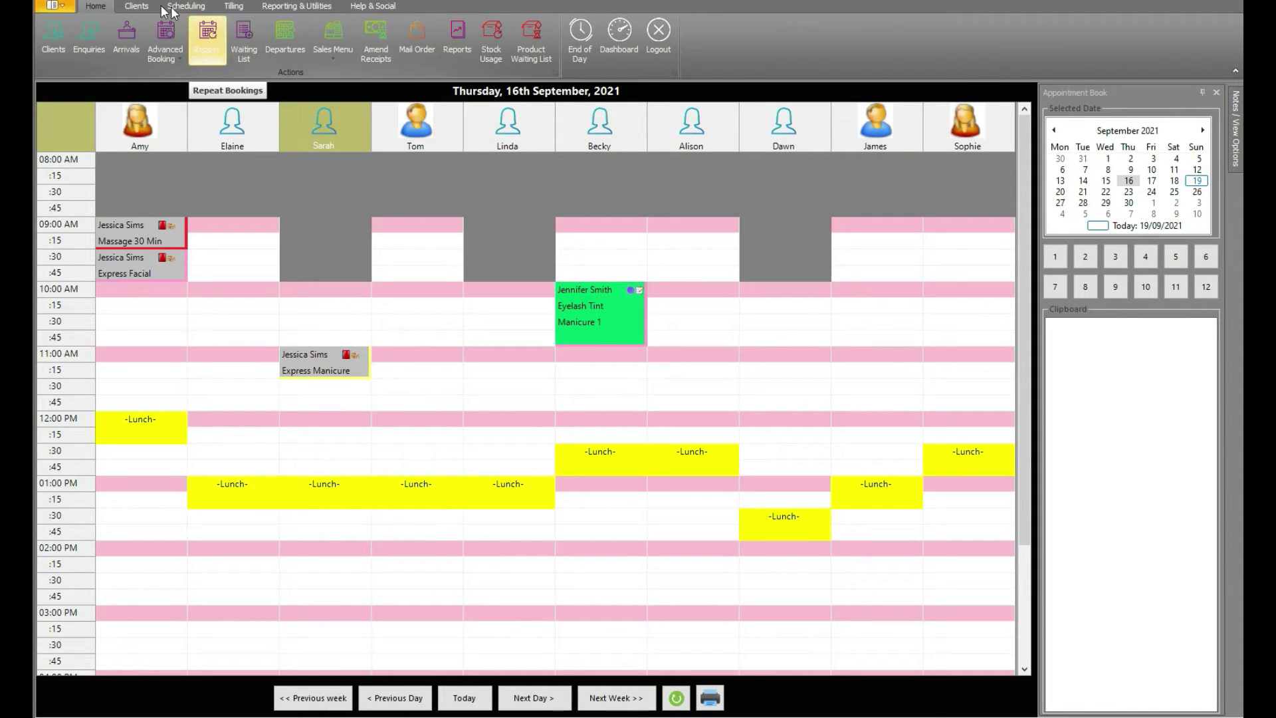
{"action": "left_click", "coordinate": [135, 6]}
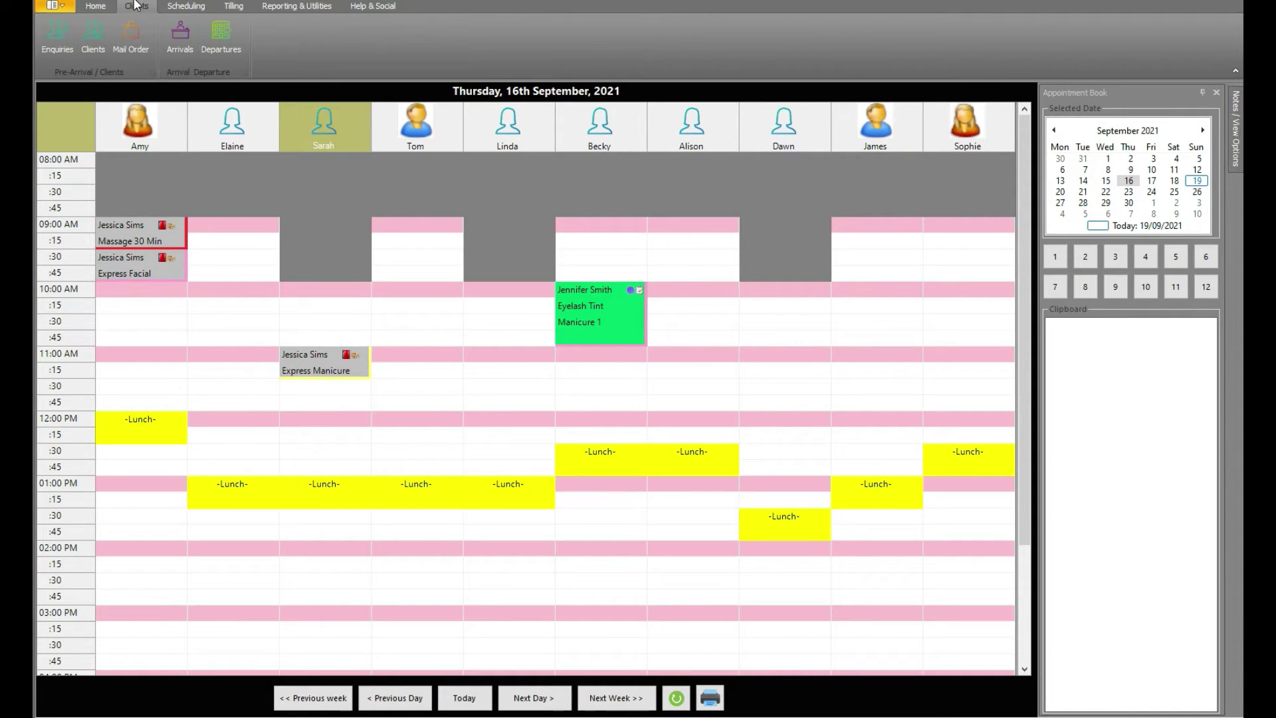
{"action": "left_click", "coordinate": [93, 35]}
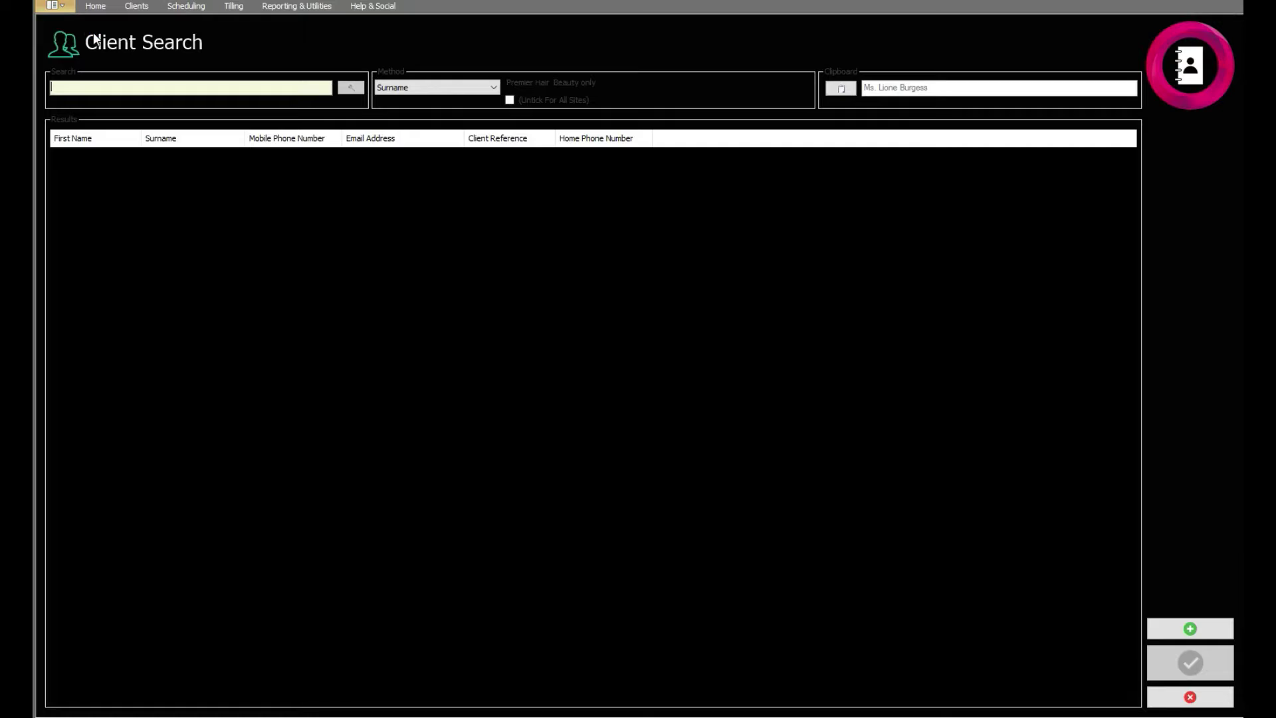
{"action": "type", "text": "Bruegss"}
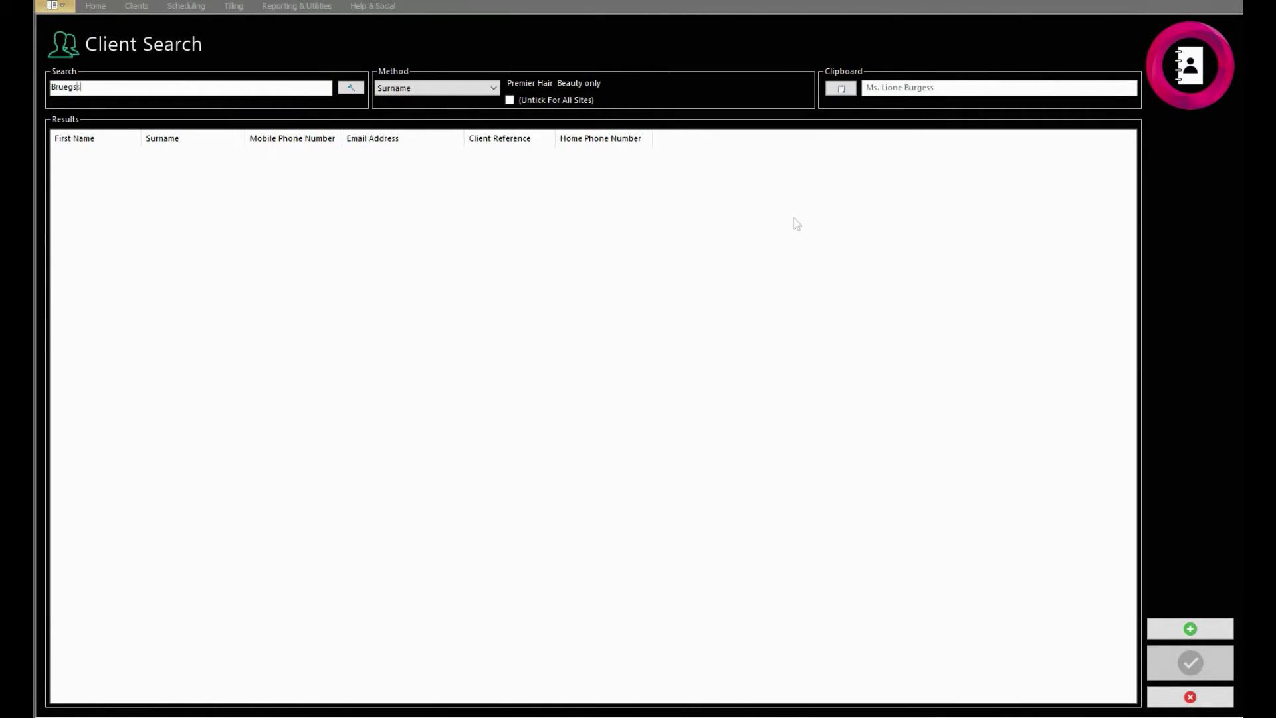
{"action": "left_click", "coordinate": [839, 91]}
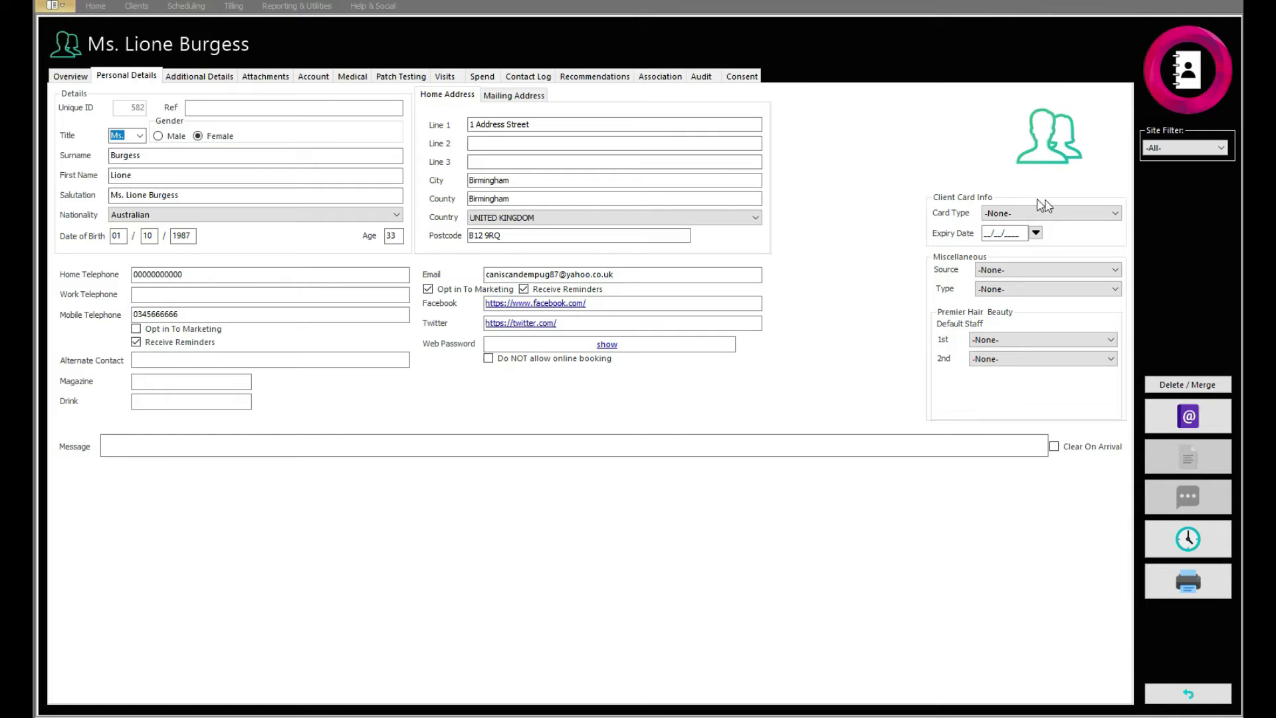
Step: Set the client's card type to NHS with an expiry date of 1 November 2021
{"action": "left_click", "coordinate": [1103, 213]}
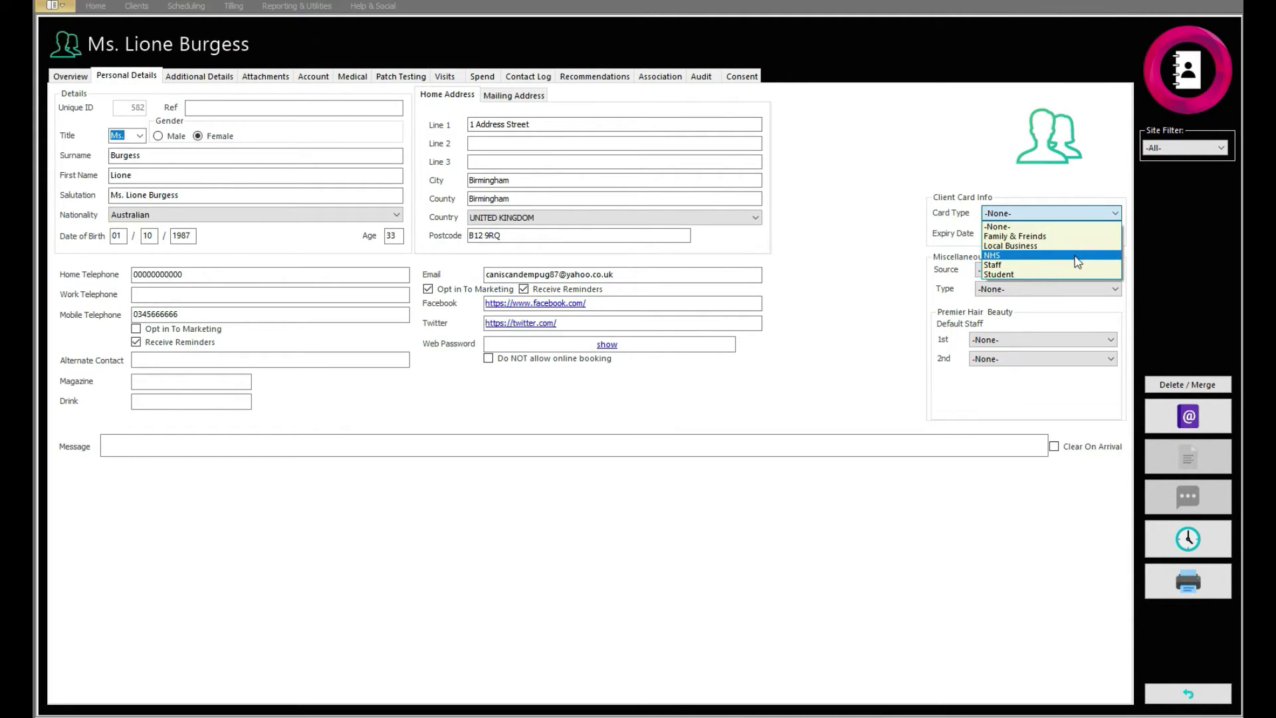
{"action": "left_click", "coordinate": [1077, 261]}
{"action": "left_click", "coordinate": [1036, 233]}
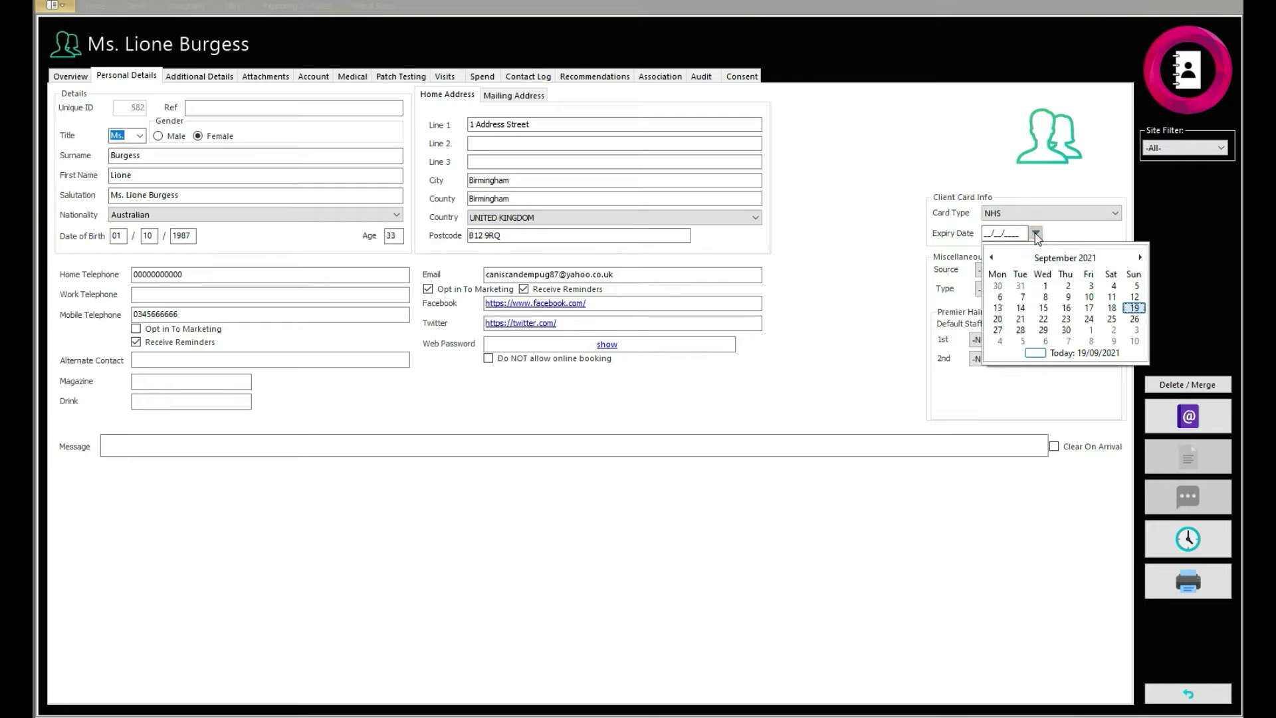
{"action": "left_click", "coordinate": [1140, 257]}
{"action": "left_click", "coordinate": [1140, 257]}
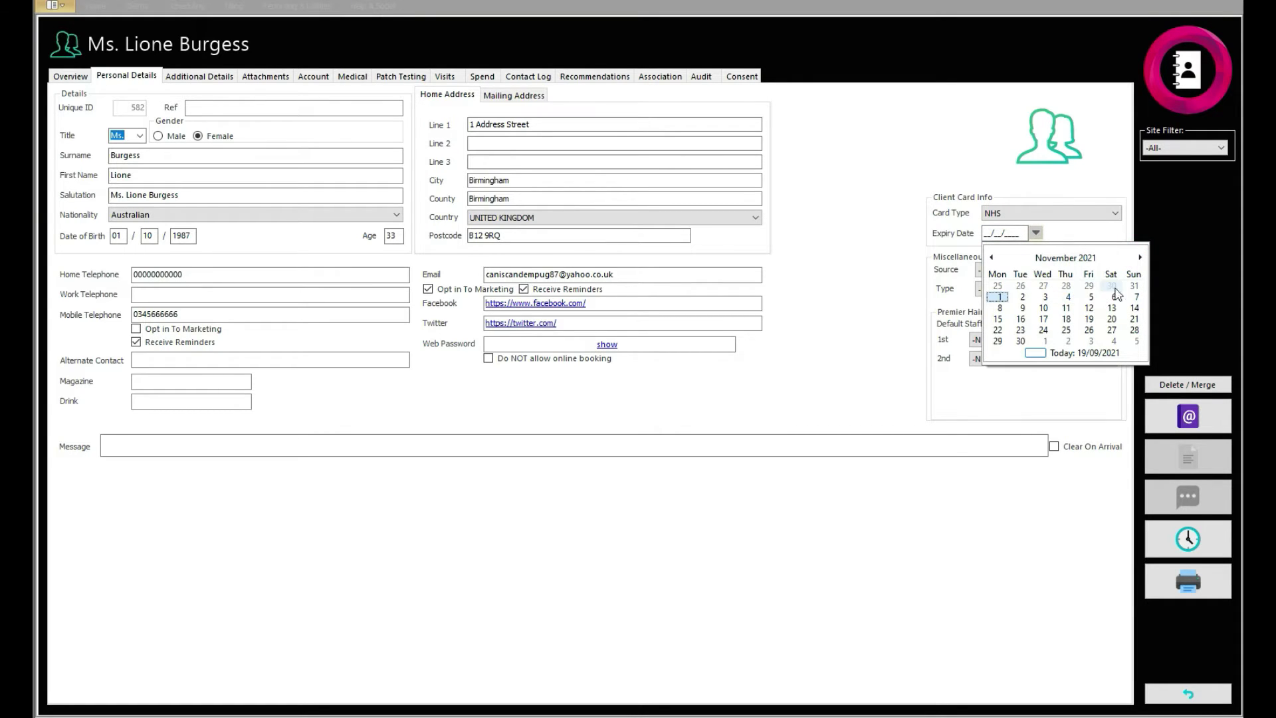
{"action": "left_click", "coordinate": [998, 296]}
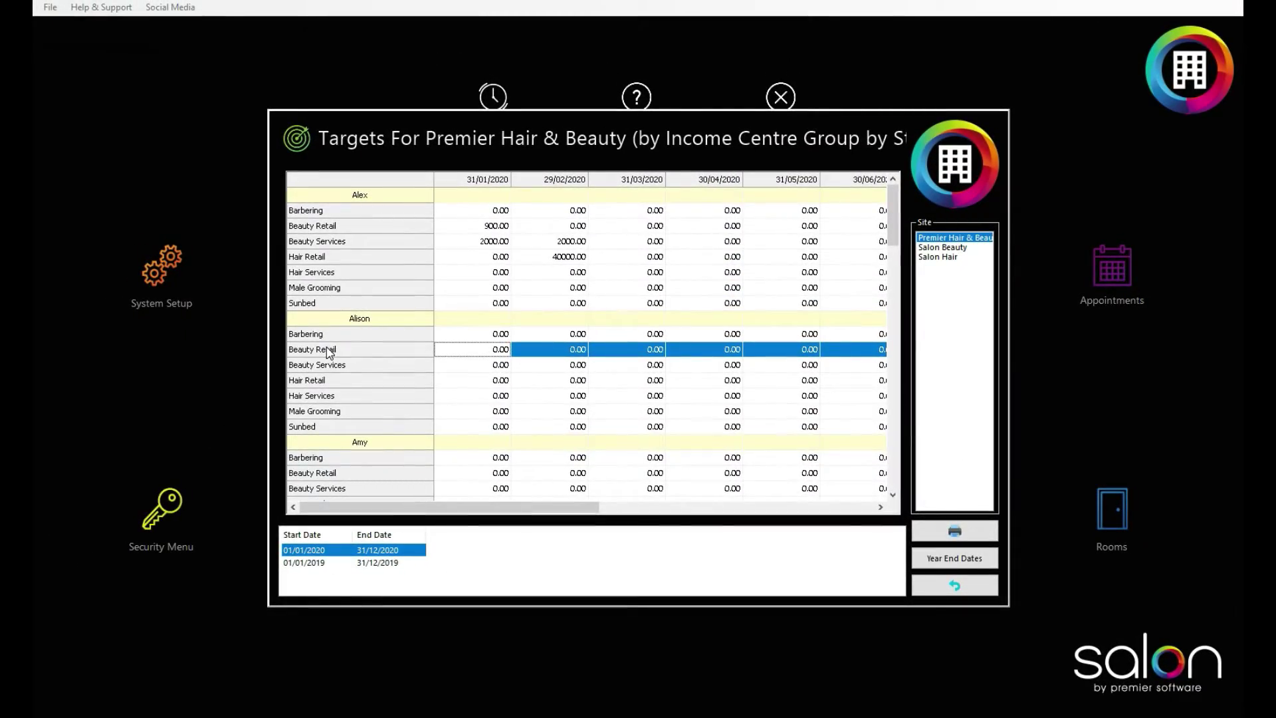
Step: Check individual staff members' monthly Beauty Services and Hair Retail targets for Premier Hair & Beauty, and close the targets
{"action": "left_click", "coordinate": [345, 366]}
{"action": "left_click", "coordinate": [478, 379]}
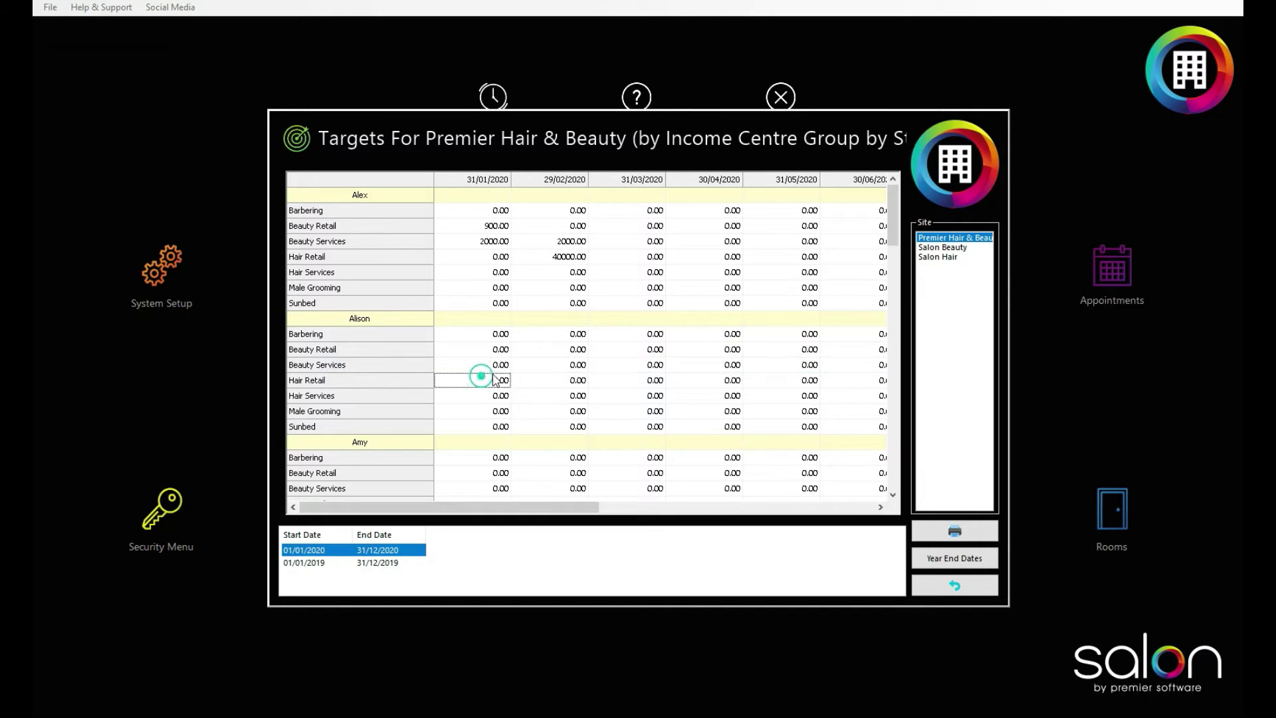
{"action": "left_click", "coordinate": [681, 380]}
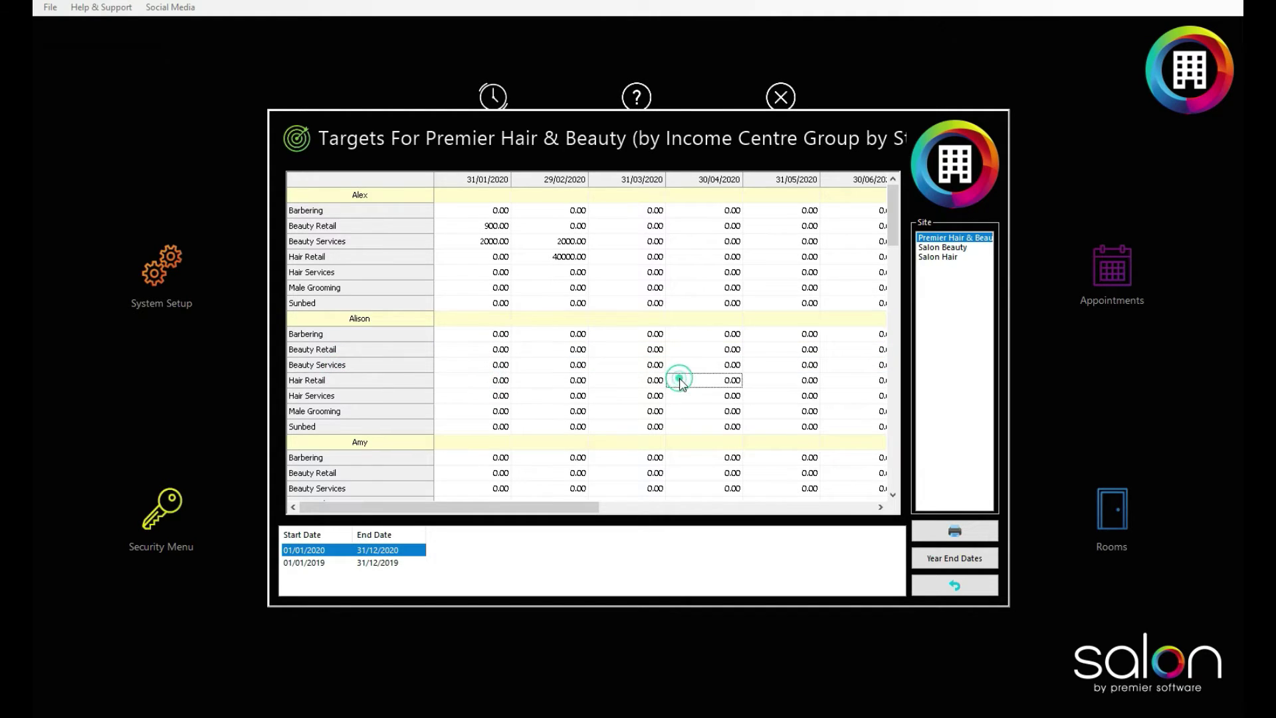
{"action": "left_click", "coordinate": [578, 240]}
{"action": "left_click", "coordinate": [937, 584]}
{"action": "left_click", "coordinate": [869, 480]}
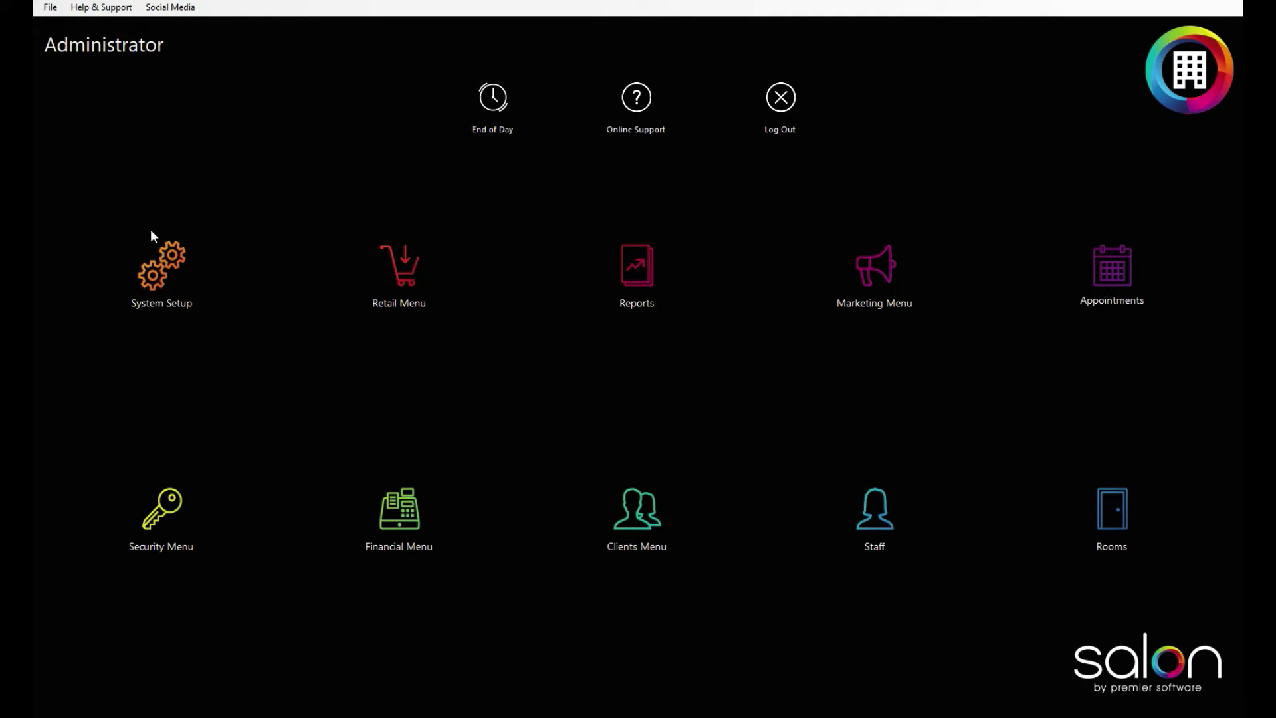
Step: Review the Targets options in Premier Hair & Beauty's General site settings and leave system setup
{"action": "left_click", "coordinate": [170, 257]}
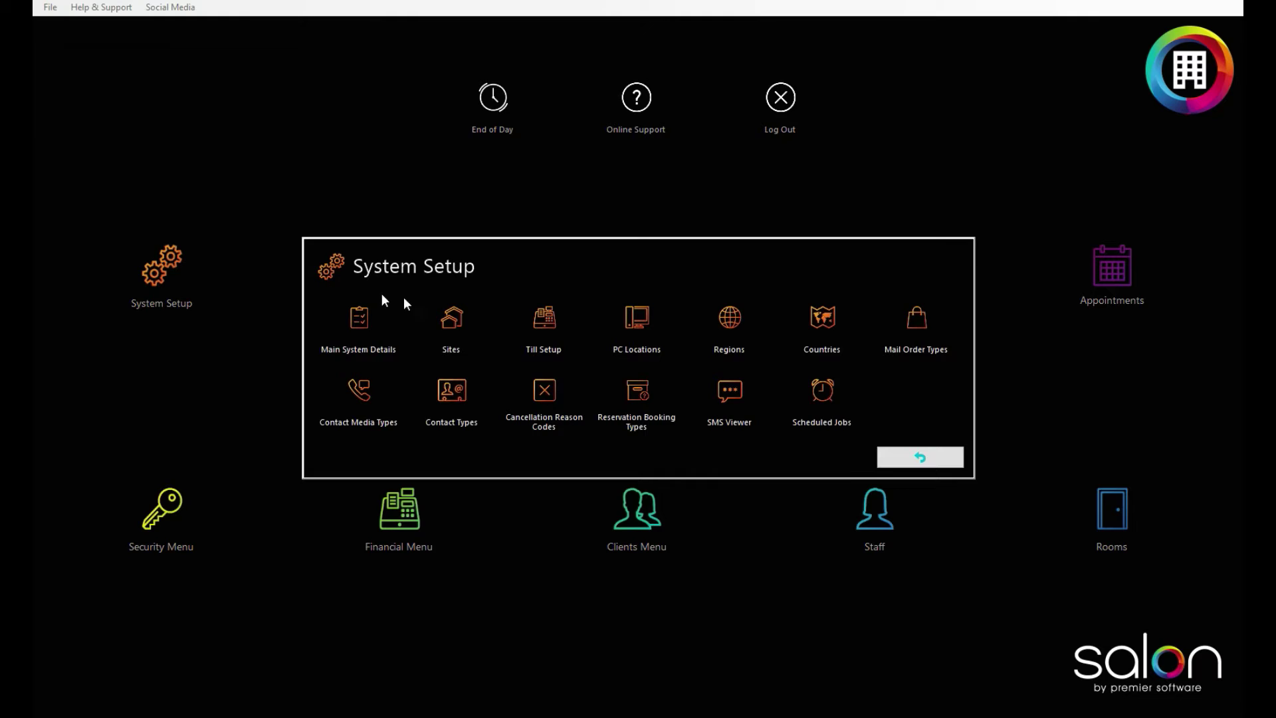
{"action": "left_click", "coordinate": [448, 322]}
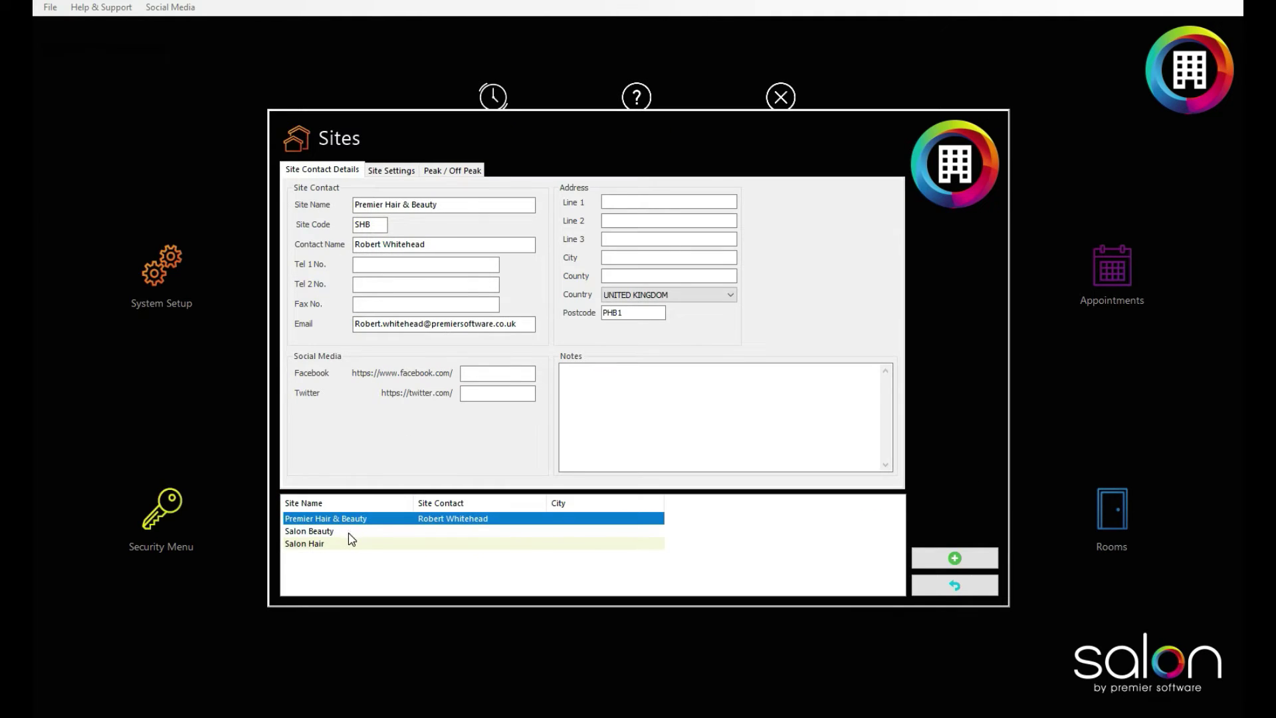
{"action": "left_click", "coordinate": [392, 171]}
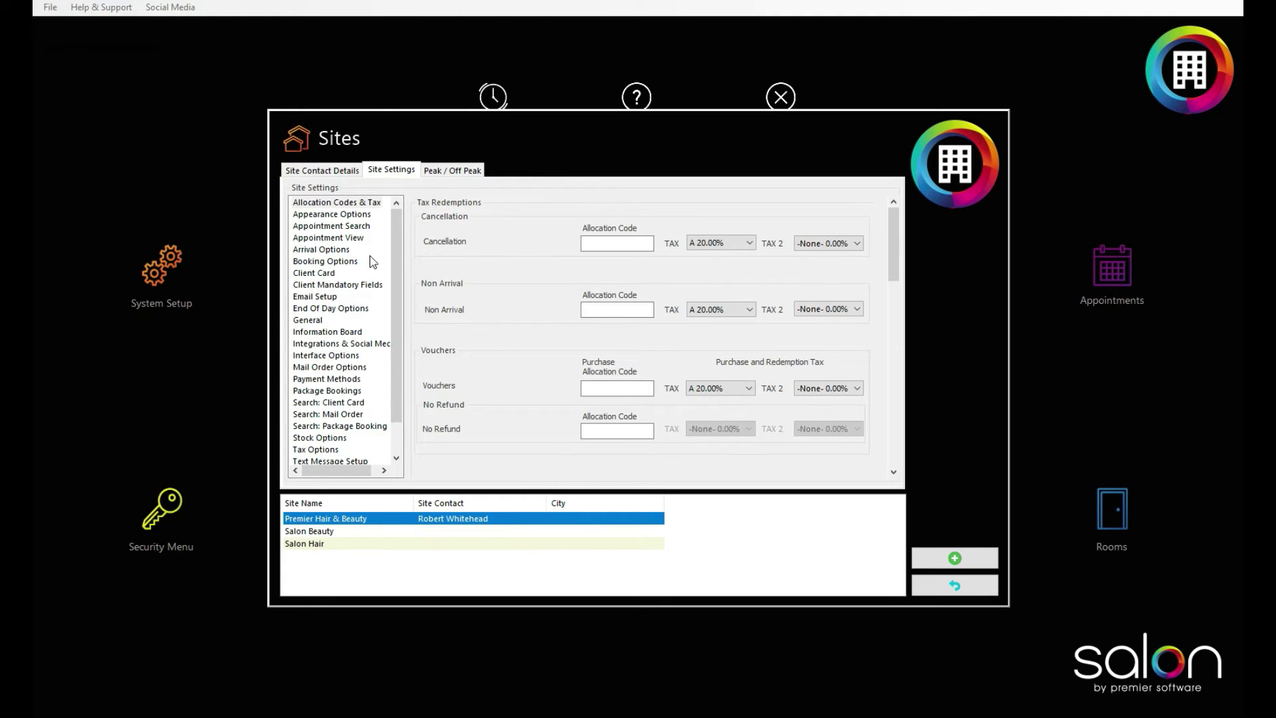
{"action": "left_click", "coordinate": [316, 323]}
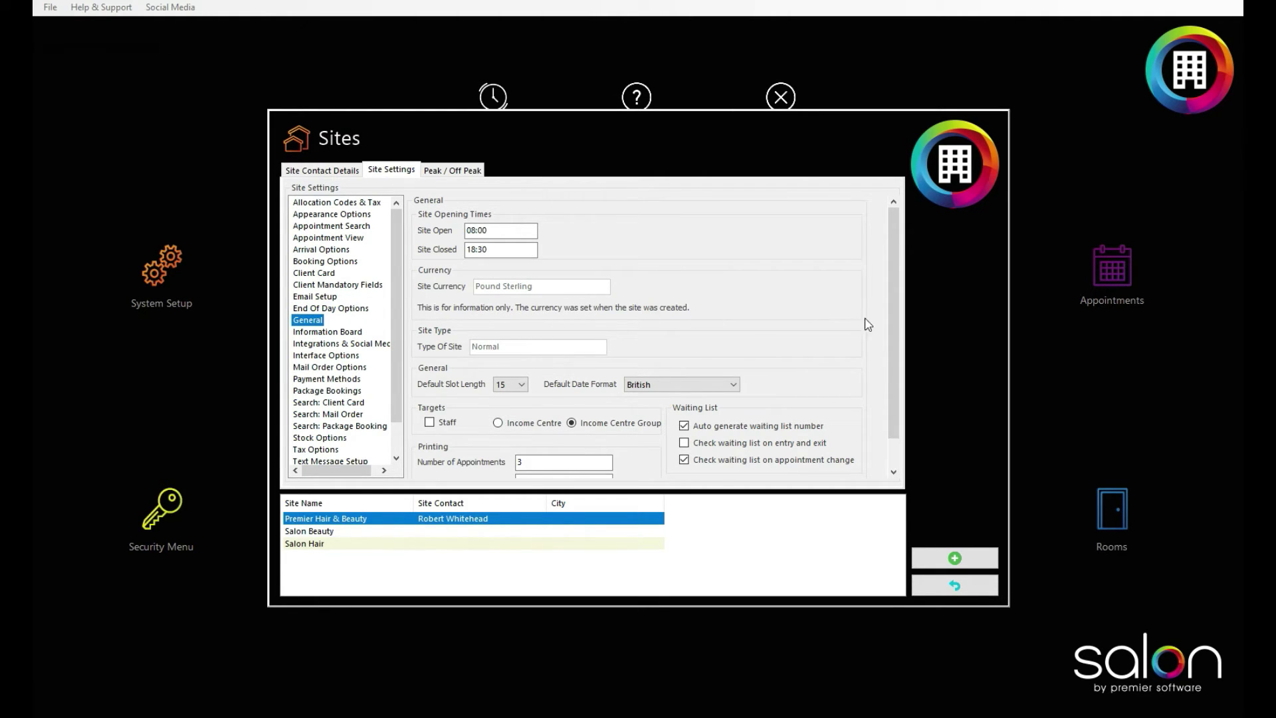
{"action": "scroll", "coordinate": [892, 376], "scroll_direction": "down", "scroll_amount": 2}
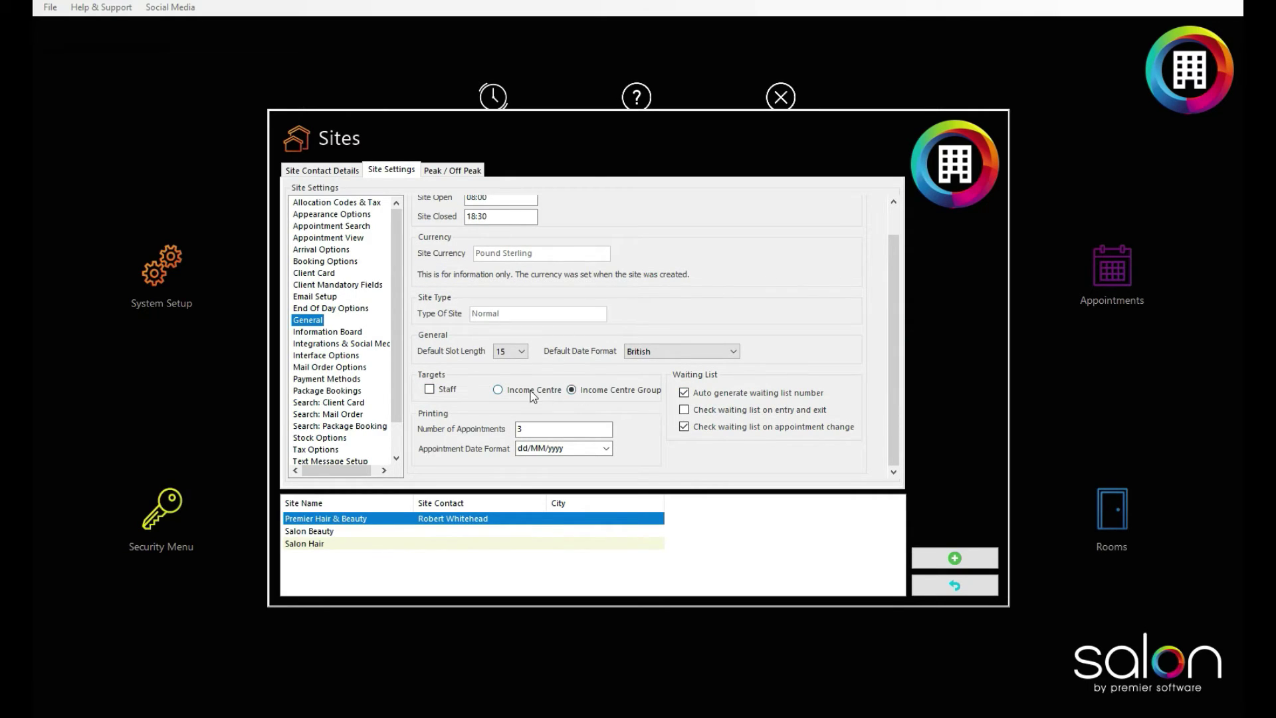
{"action": "left_click", "coordinate": [920, 584]}
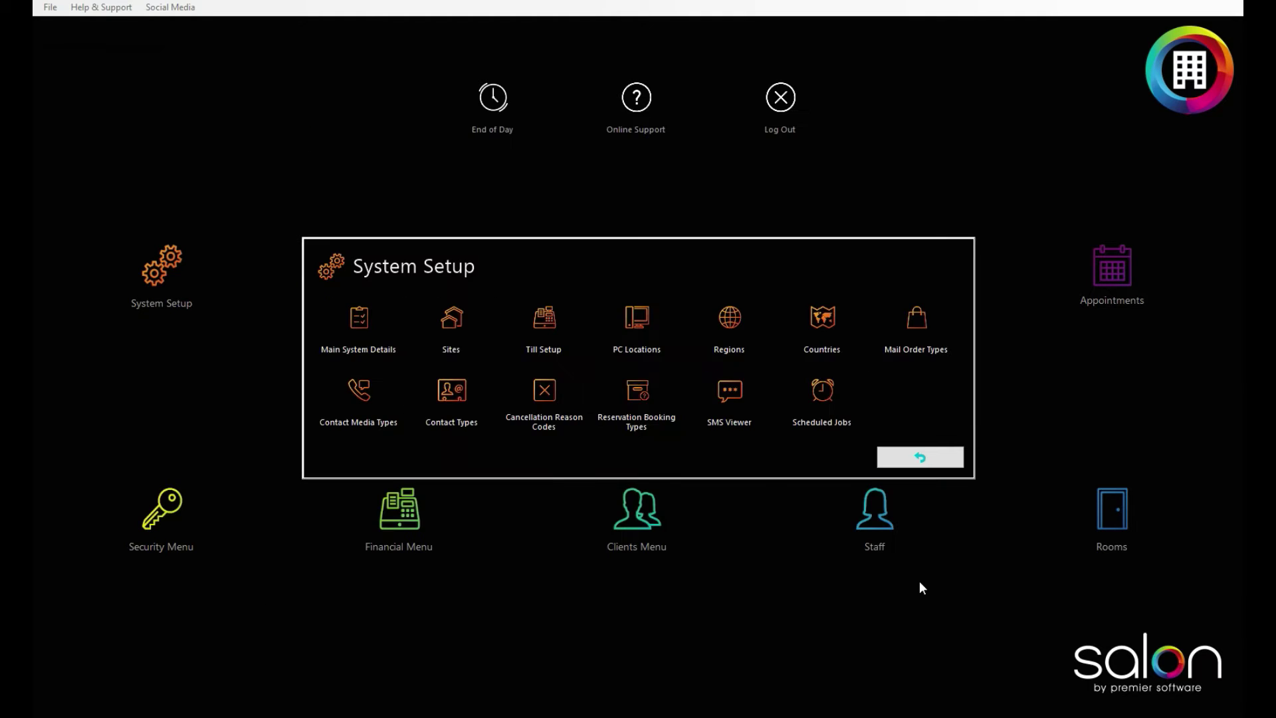
{"action": "left_click", "coordinate": [903, 459]}
Step: Open the financial targets for Premier Hair & Beauty and review the first staff member's Beauty Retail, Beauty Services and Hair Retail rows
{"action": "left_click", "coordinate": [397, 512]}
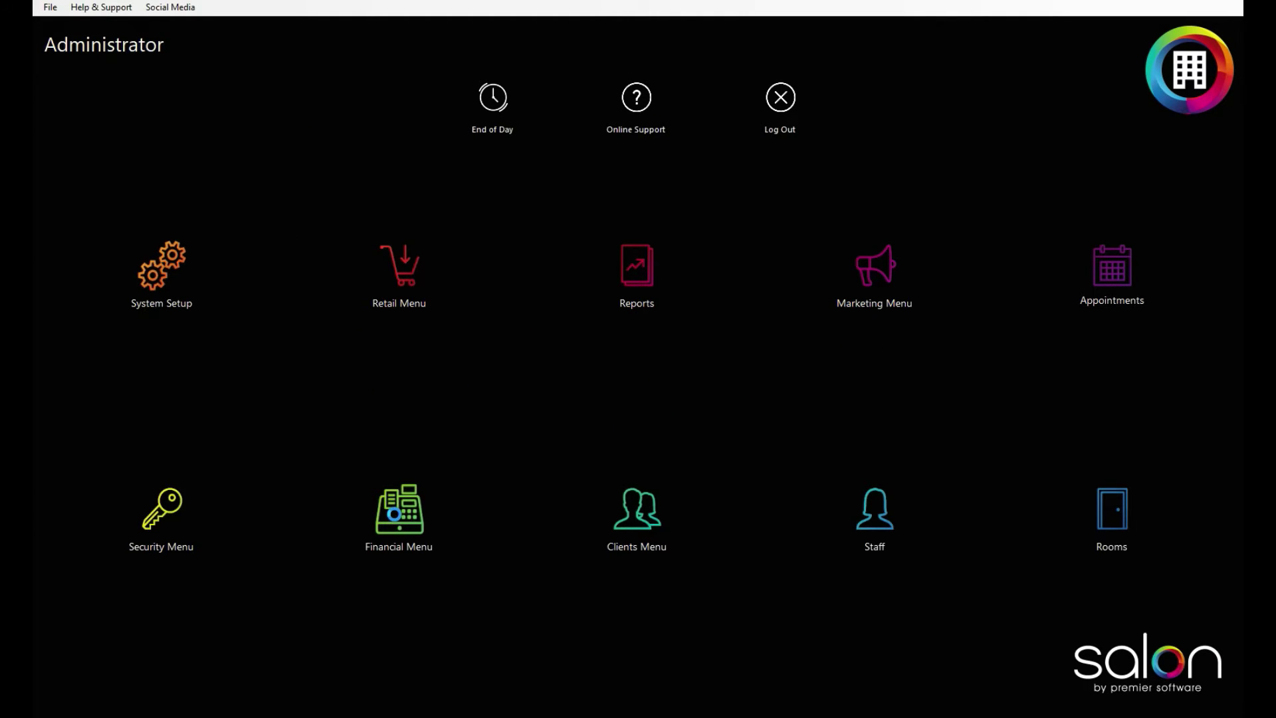
{"action": "left_click", "coordinate": [484, 369]}
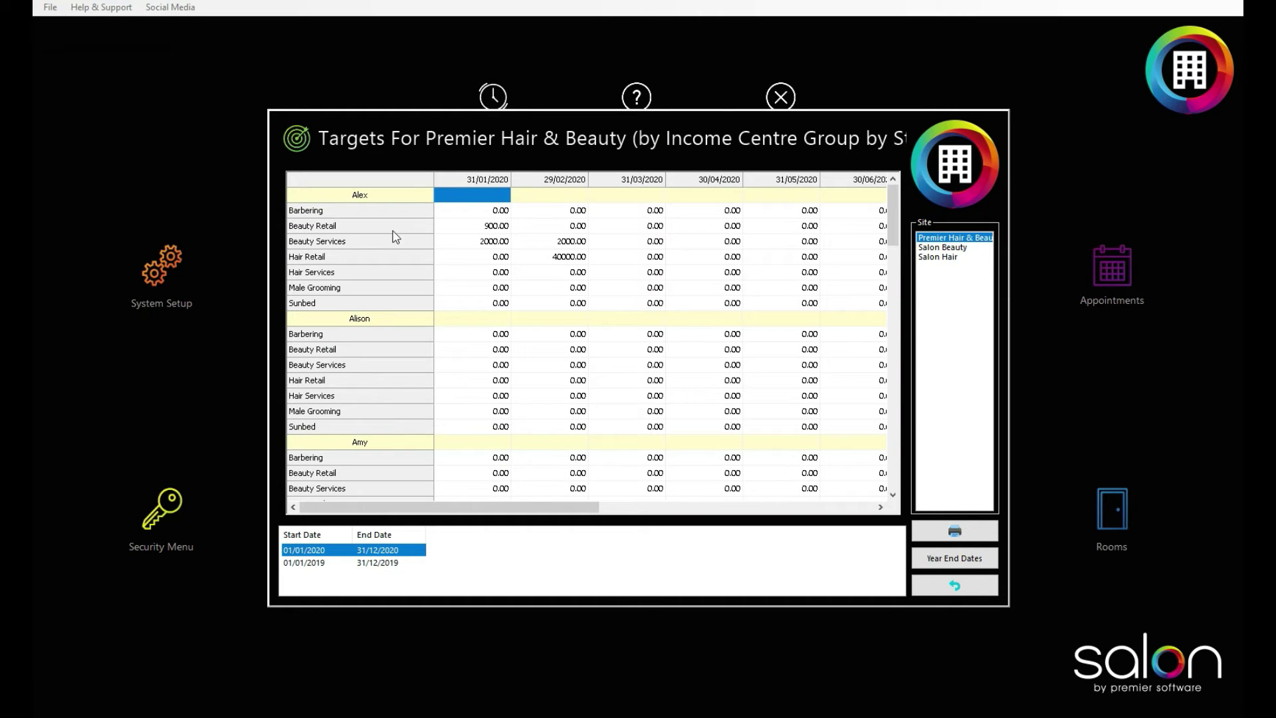
{"action": "left_click", "coordinate": [351, 225]}
{"action": "left_click", "coordinate": [346, 242]}
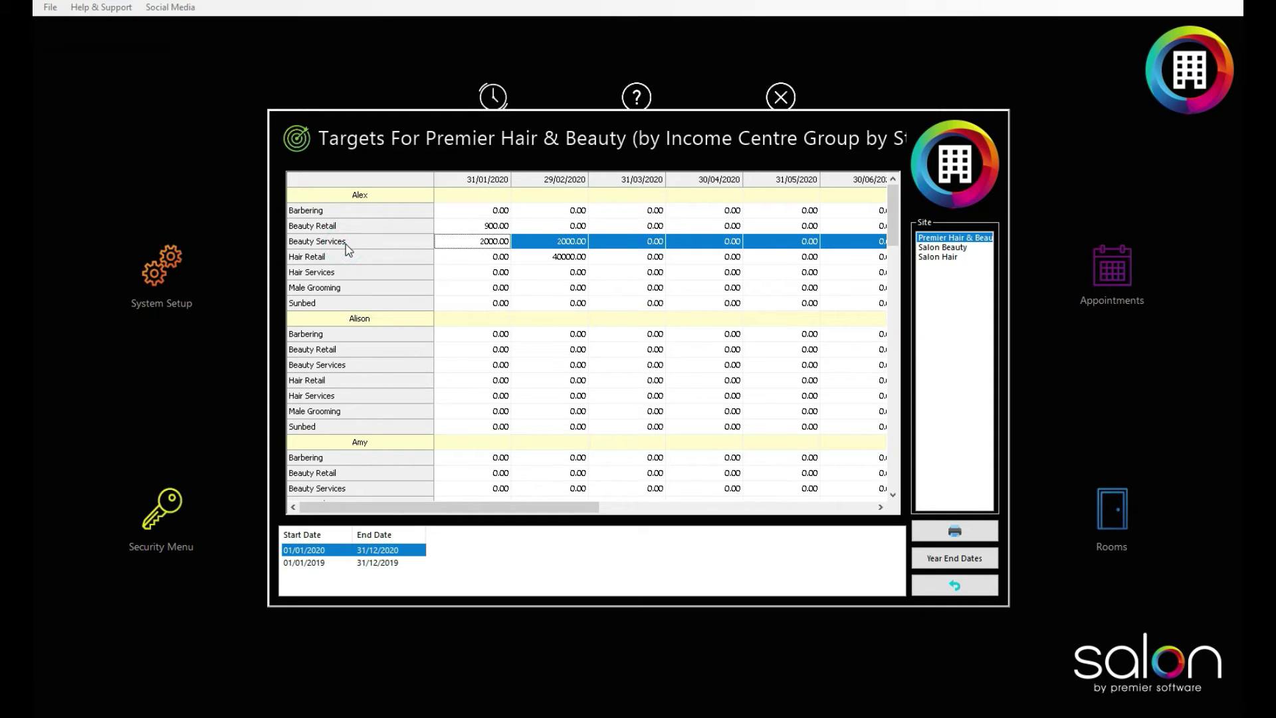
{"action": "left_click", "coordinate": [340, 258]}
{"action": "left_click", "coordinate": [345, 226]}
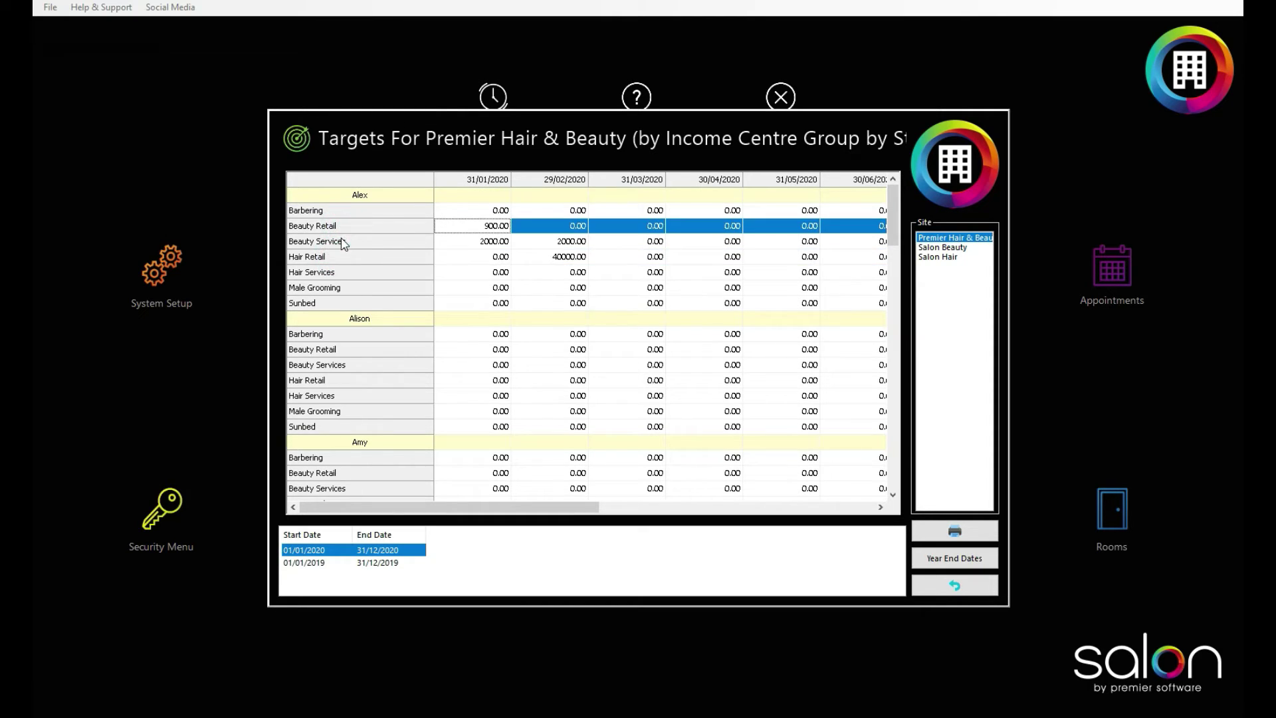
{"action": "left_click", "coordinate": [336, 242]}
{"action": "left_click", "coordinate": [338, 257]}
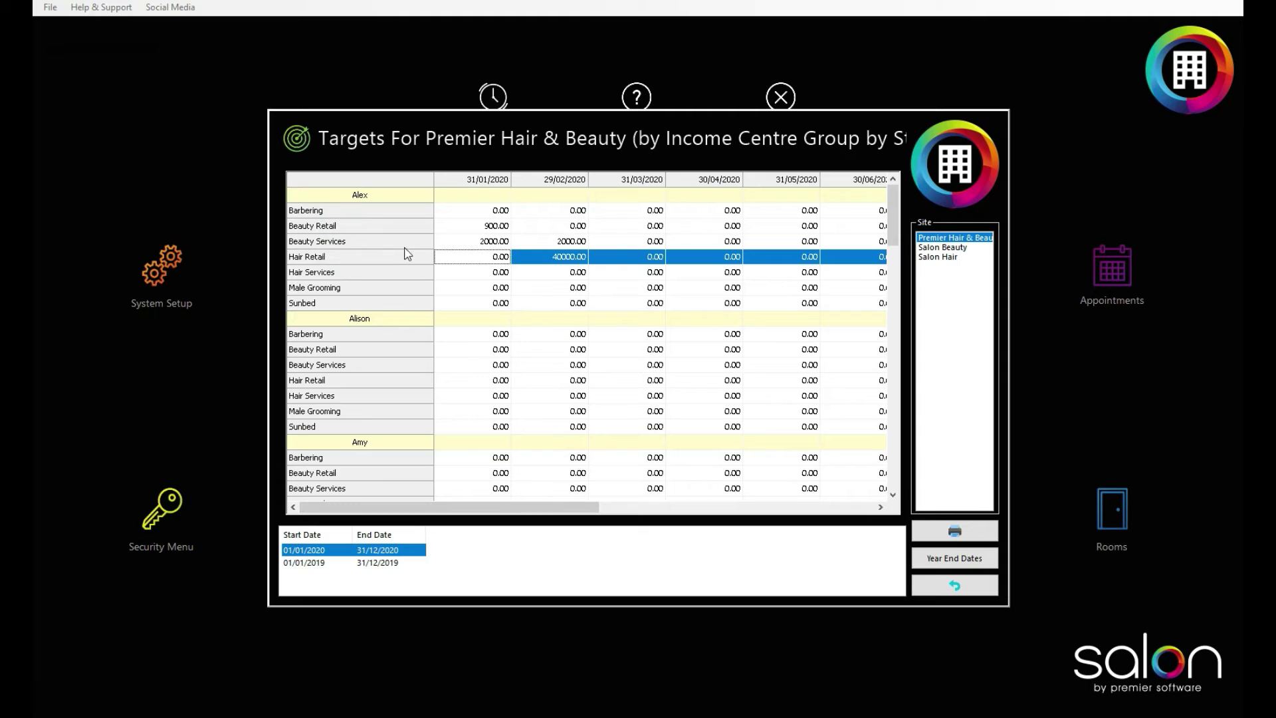
{"action": "left_click", "coordinate": [498, 240]}
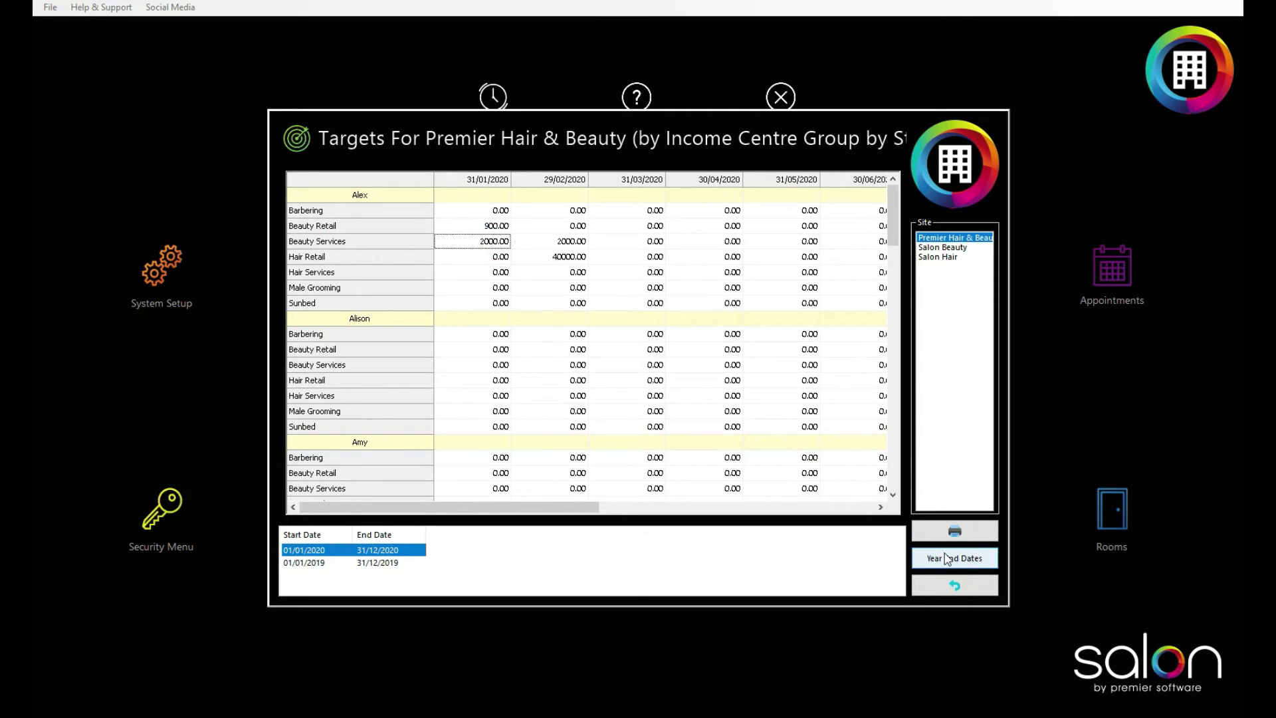
Step: View the site's year end dates and check the first staff member's Beauty Services targets for January and February 2020
{"action": "left_click", "coordinate": [948, 559]}
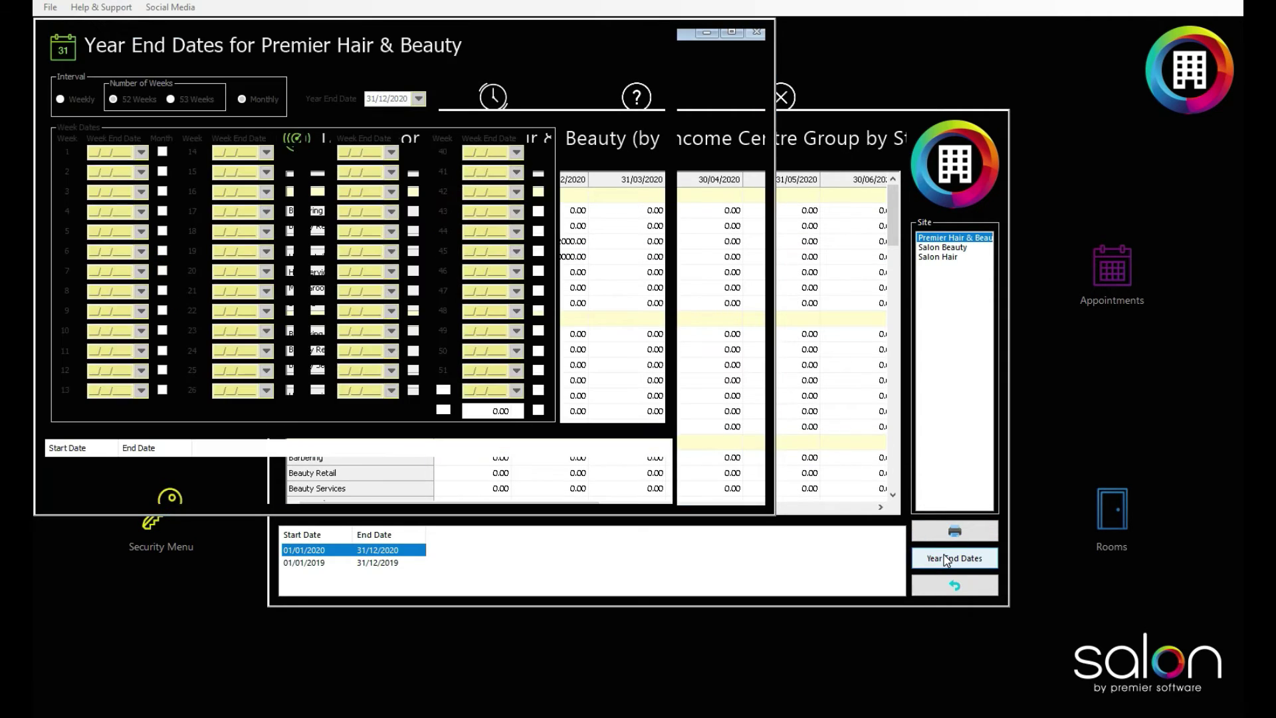
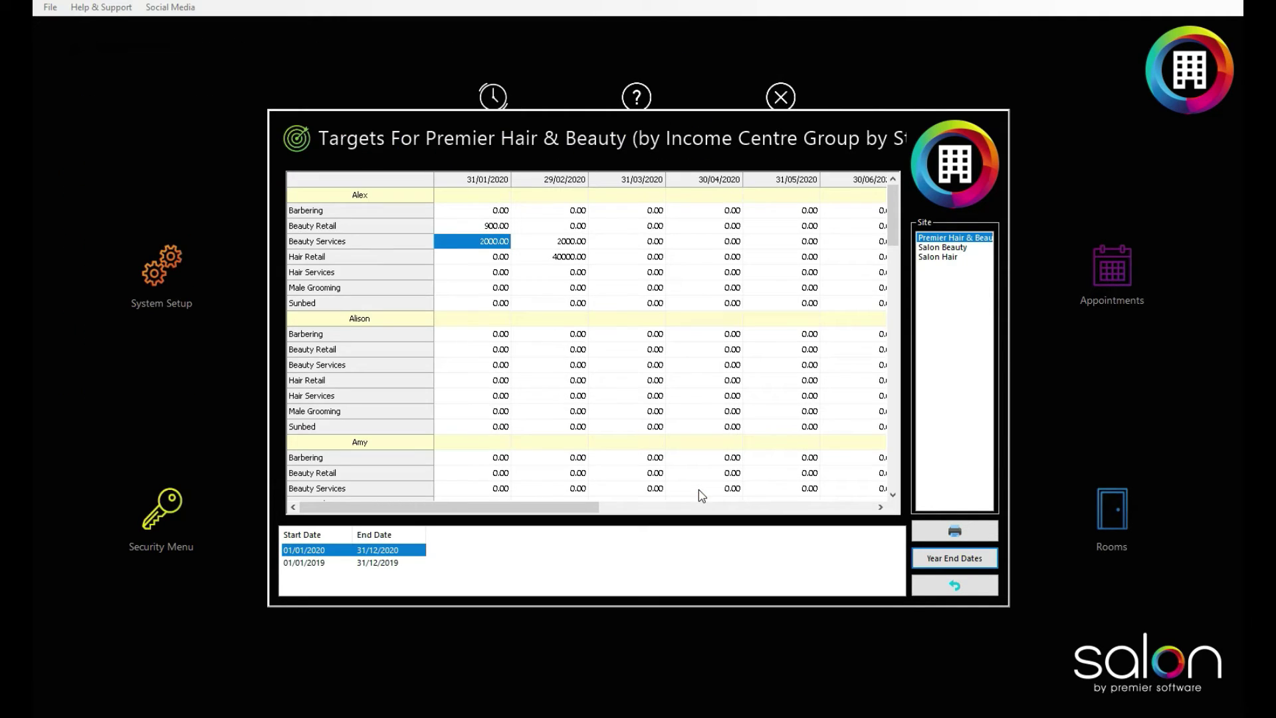
{"action": "left_click", "coordinate": [576, 241]}
{"action": "left_click", "coordinate": [502, 243]}
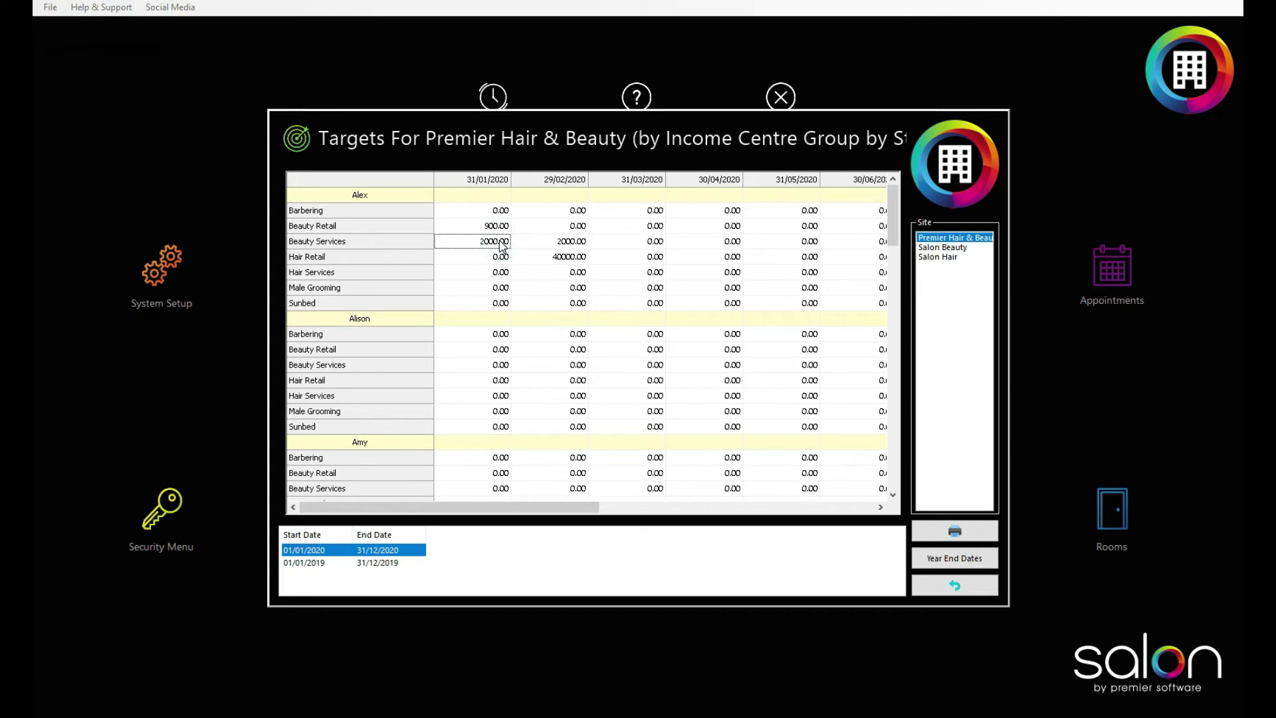
{"action": "left_click", "coordinate": [576, 243]}
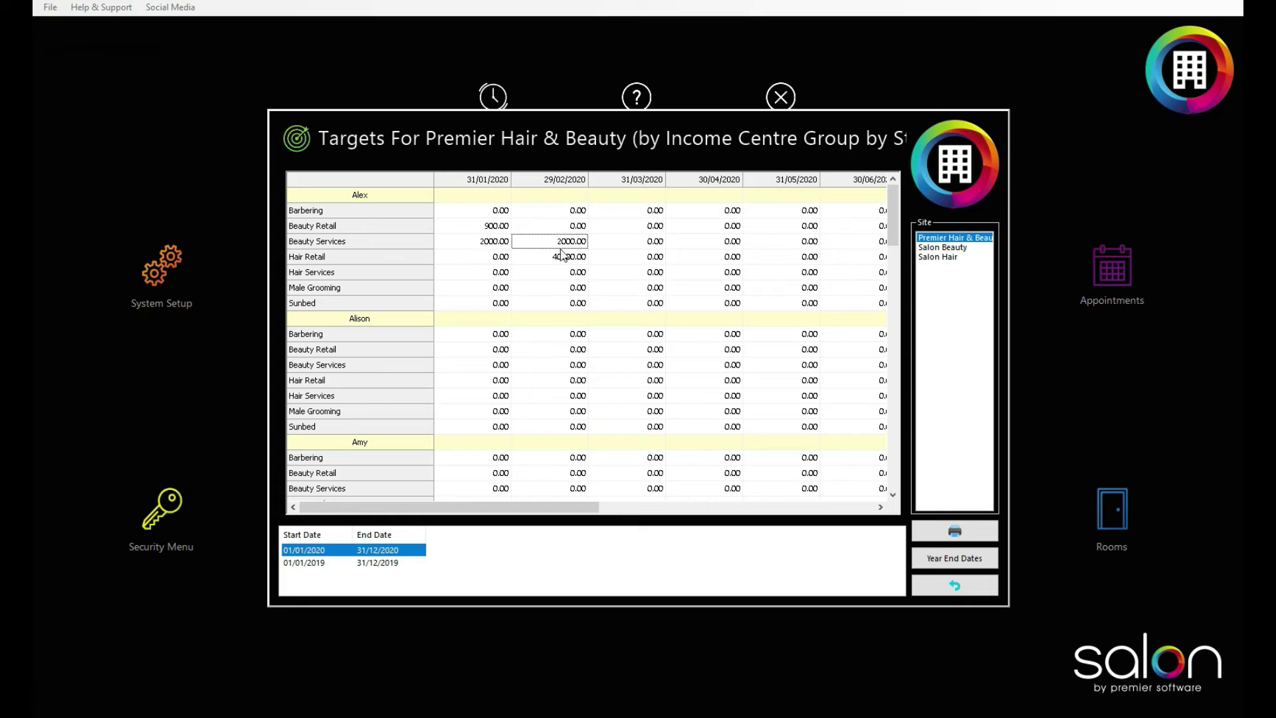
Step: Set the first staff member's Hair Retail target for 31/01/2020 to 100 and close the targets
{"action": "left_click", "coordinate": [500, 258]}
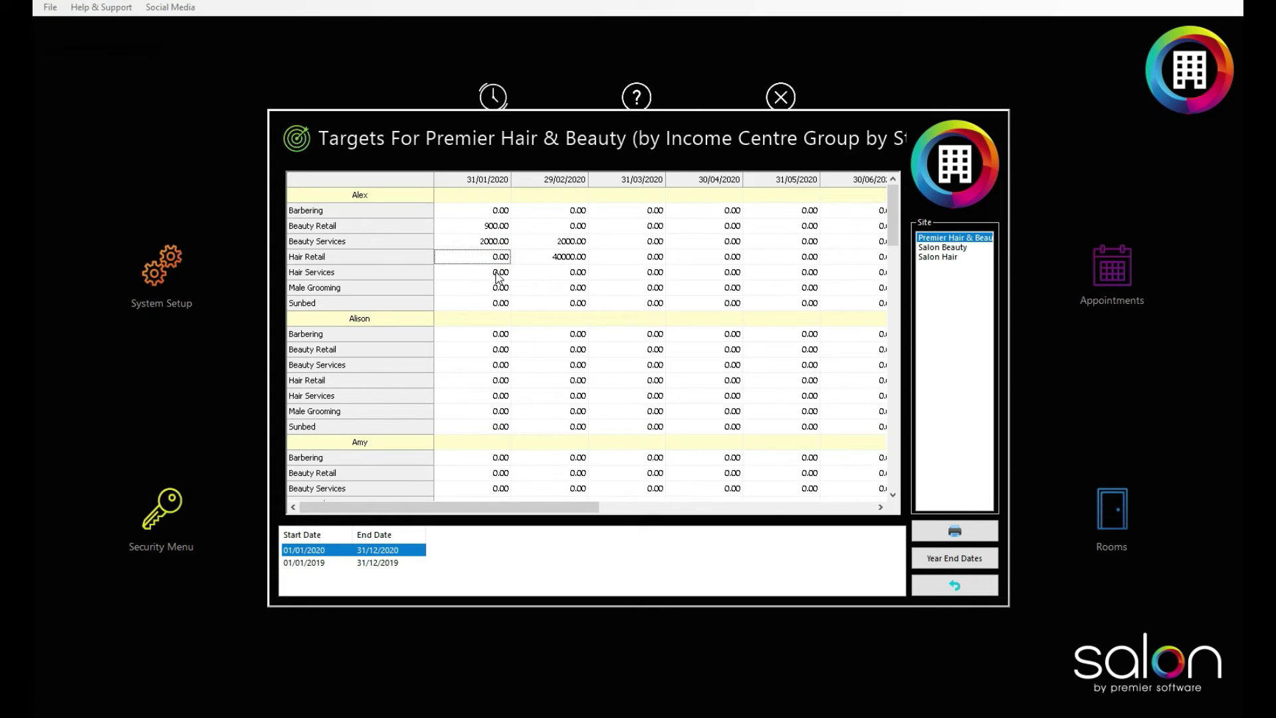
{"action": "left_click", "coordinate": [499, 259]}
{"action": "type", "text": "100"}
{"action": "left_click", "coordinate": [544, 264]}
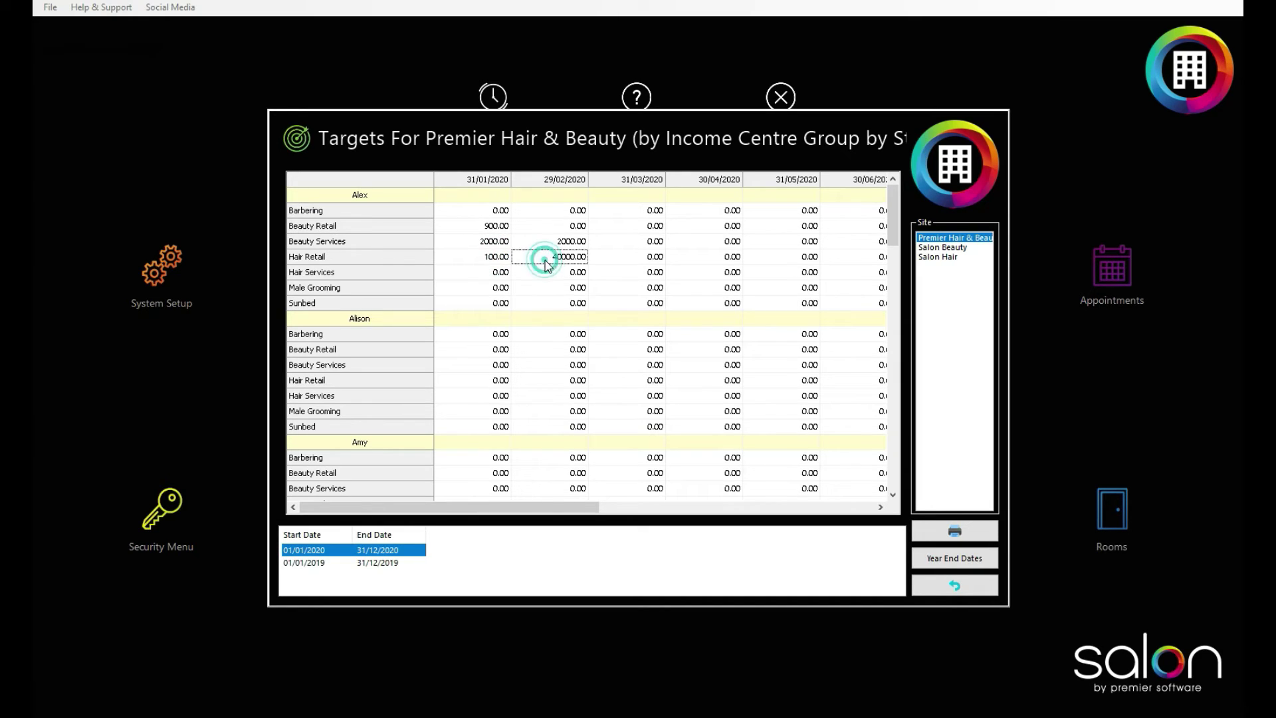
{"action": "left_click", "coordinate": [502, 274]}
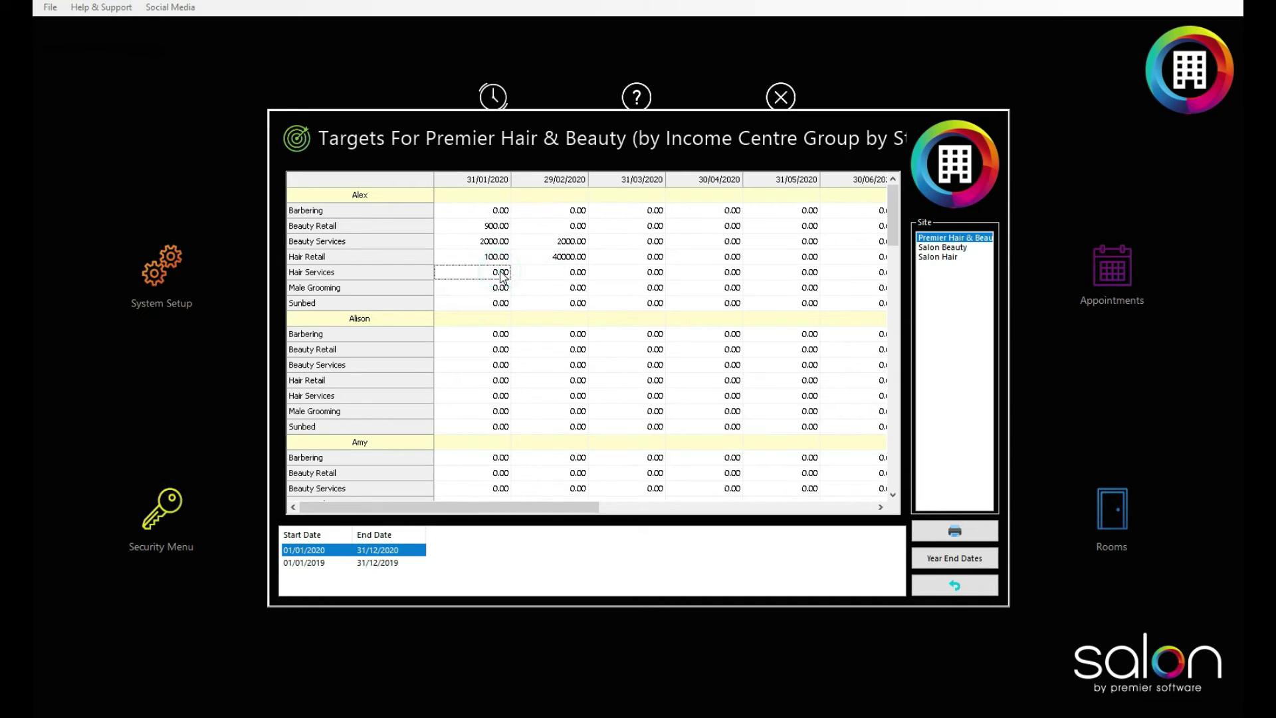
{"action": "left_click", "coordinate": [932, 588]}
{"action": "left_click", "coordinate": [886, 483]}
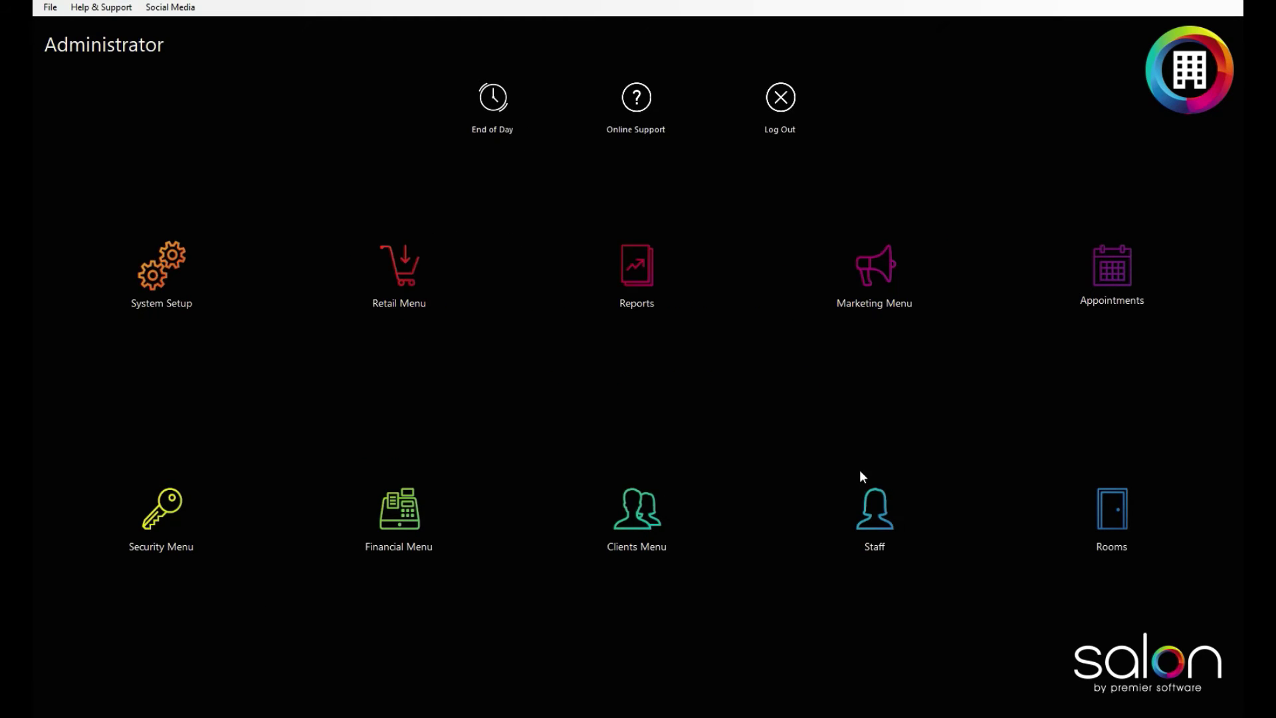
Step: Run the Income Centre Overview report for Premier Hair & Beauty with Targets included
{"action": "left_click", "coordinate": [622, 269]}
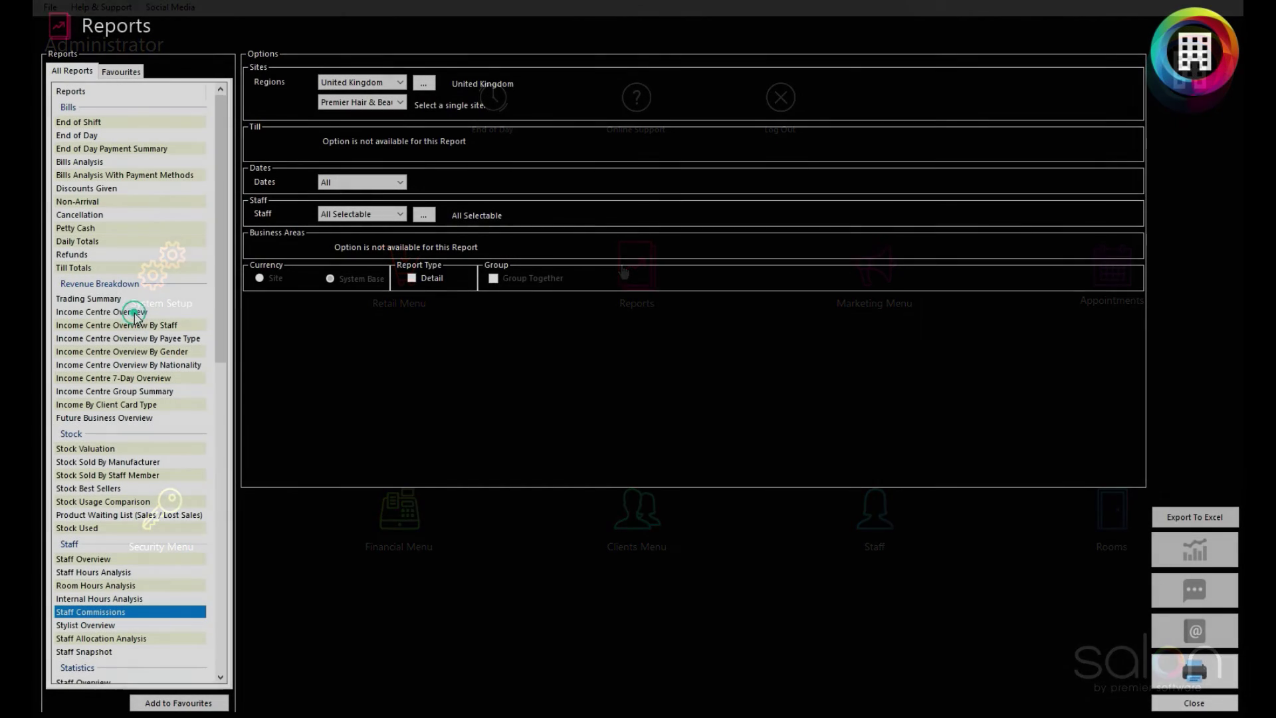
{"action": "left_click", "coordinate": [134, 312]}
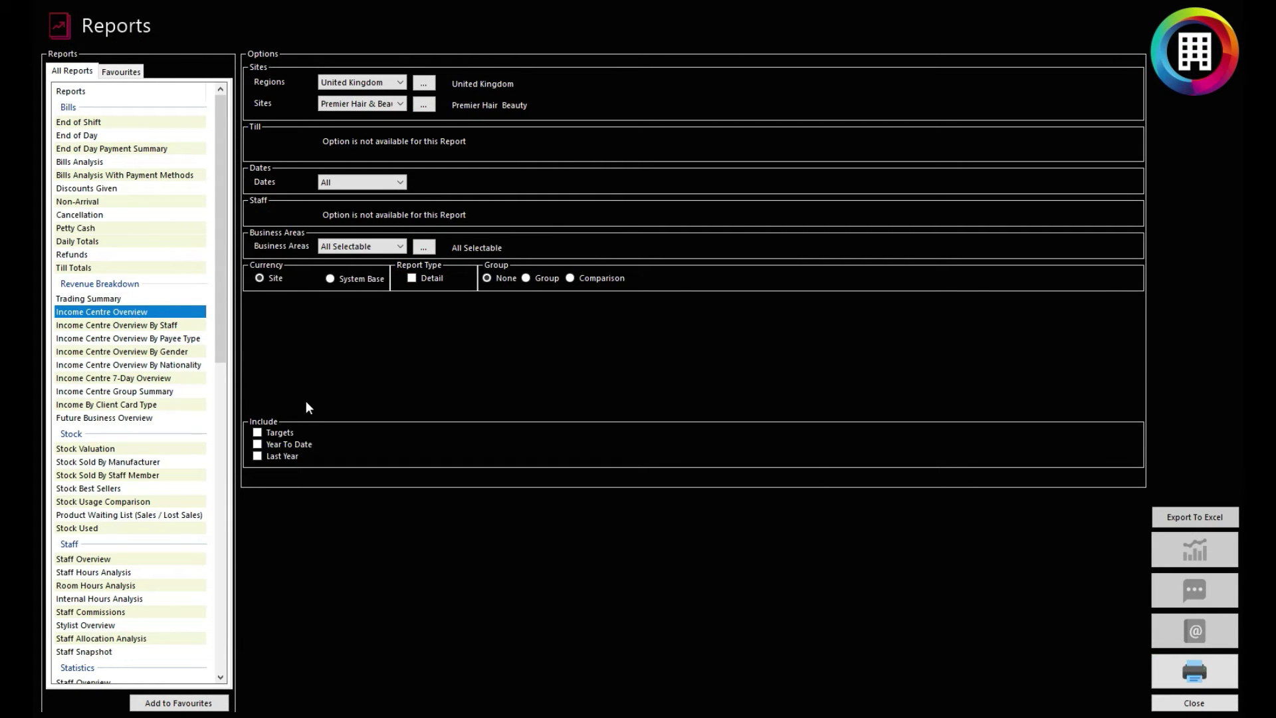
{"action": "left_click", "coordinate": [257, 432]}
{"action": "left_click", "coordinate": [1187, 662]}
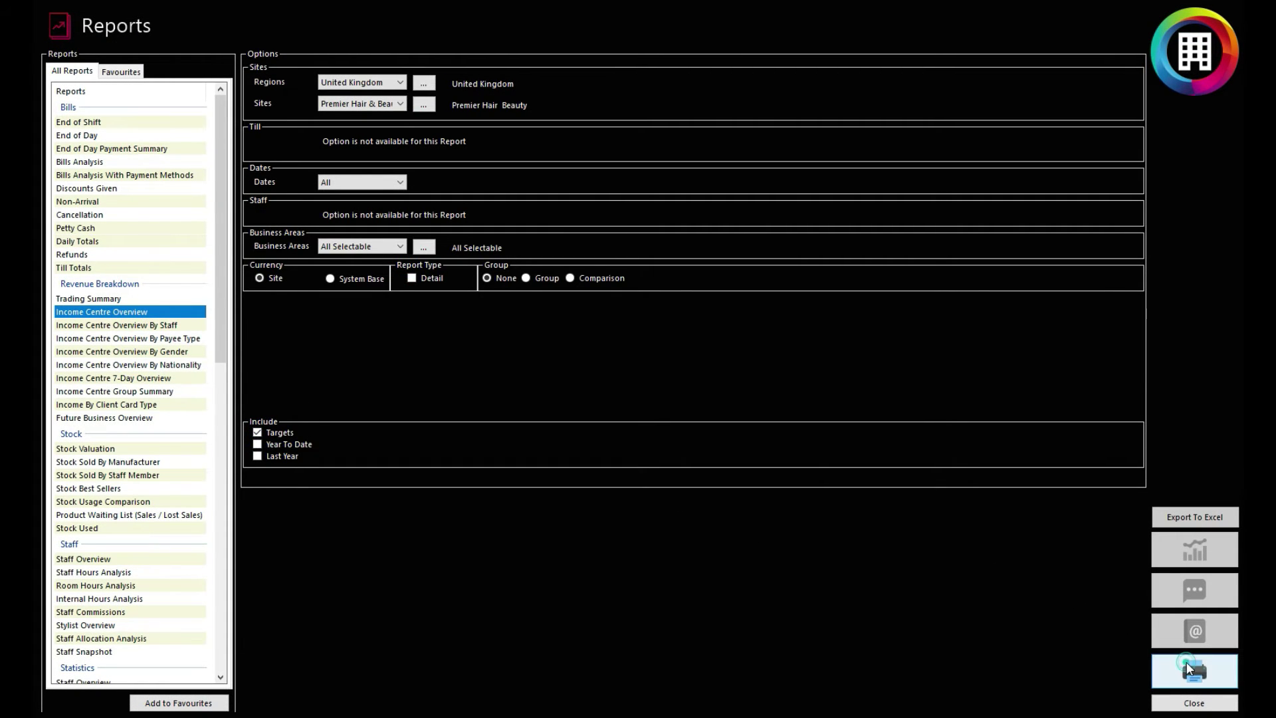
Step: Review the commission category types Courses, Packages, Retail and Services, and close the list
{"action": "scroll", "coordinate": [963, 316], "scroll_direction": "down", "scroll_amount": 3}
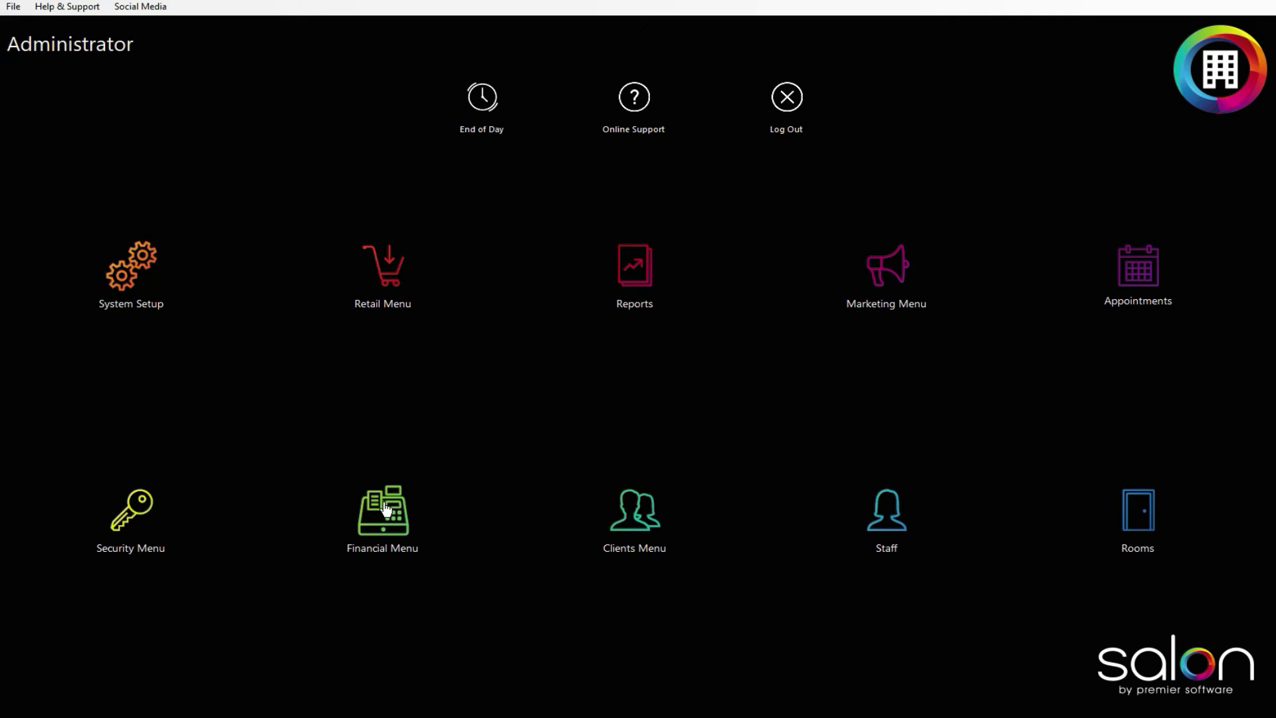
{"action": "left_click", "coordinate": [385, 509]}
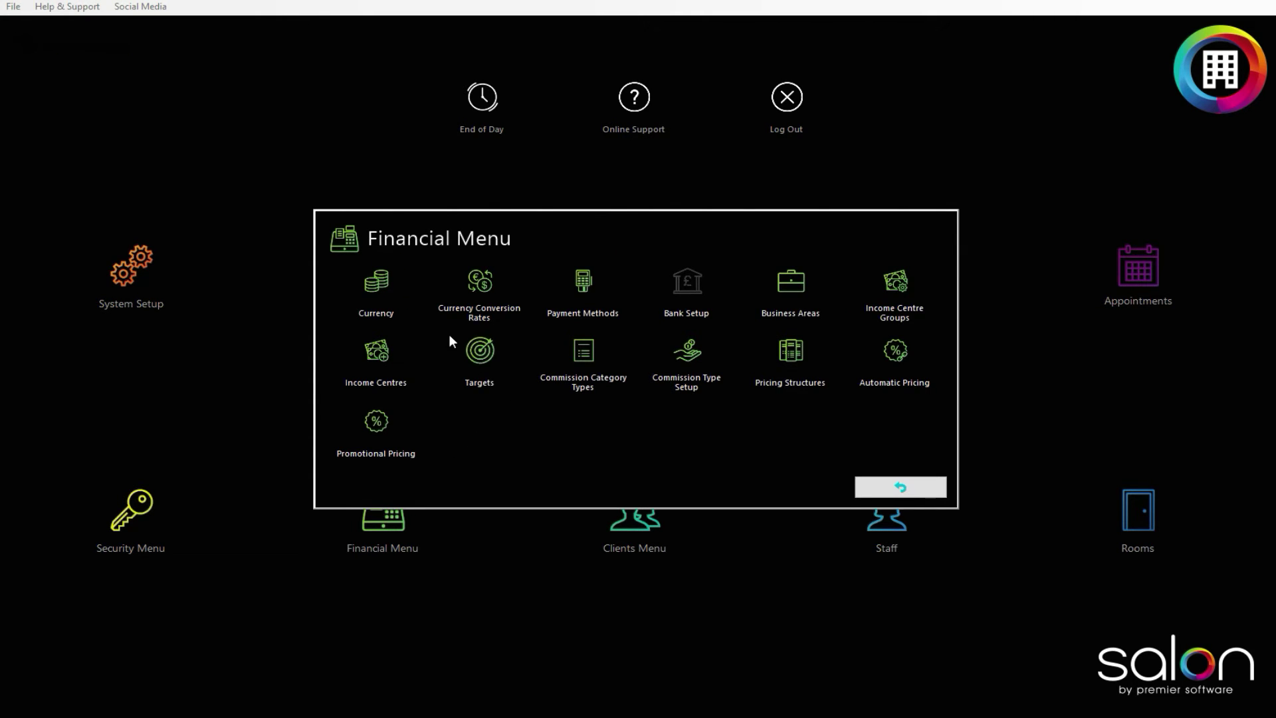
{"action": "left_click", "coordinate": [586, 355]}
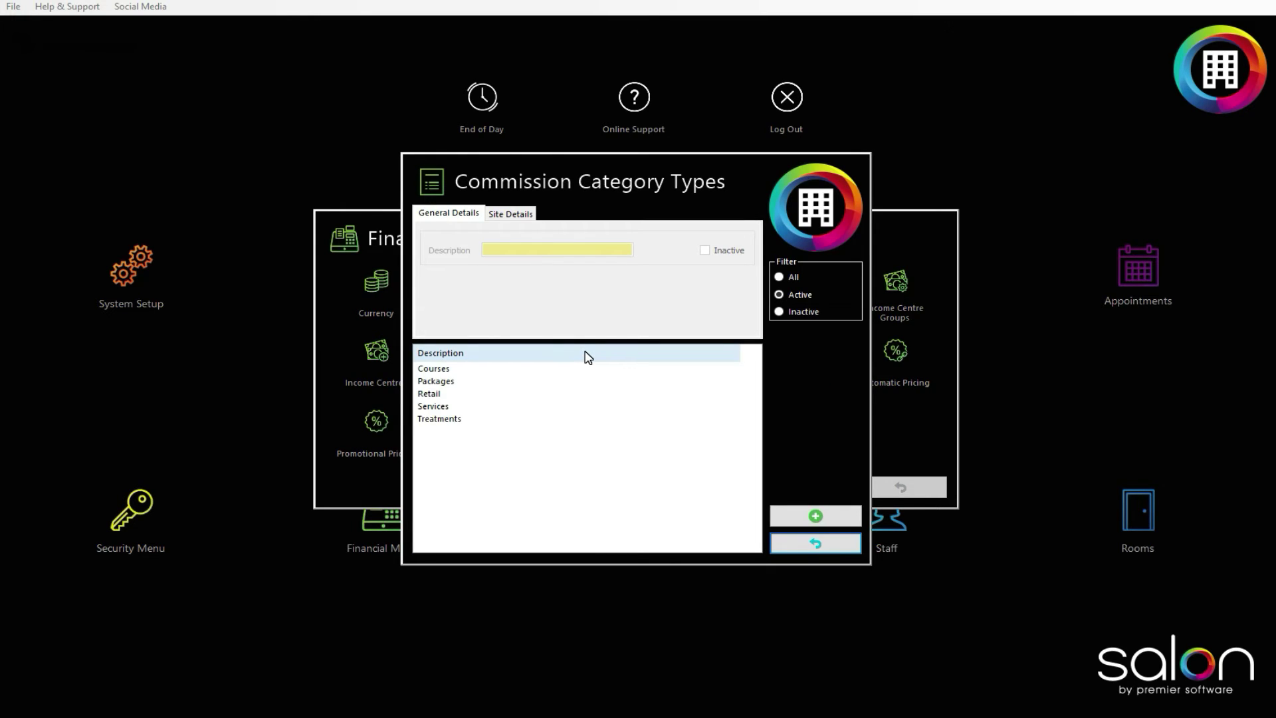
{"action": "left_click", "coordinate": [449, 370]}
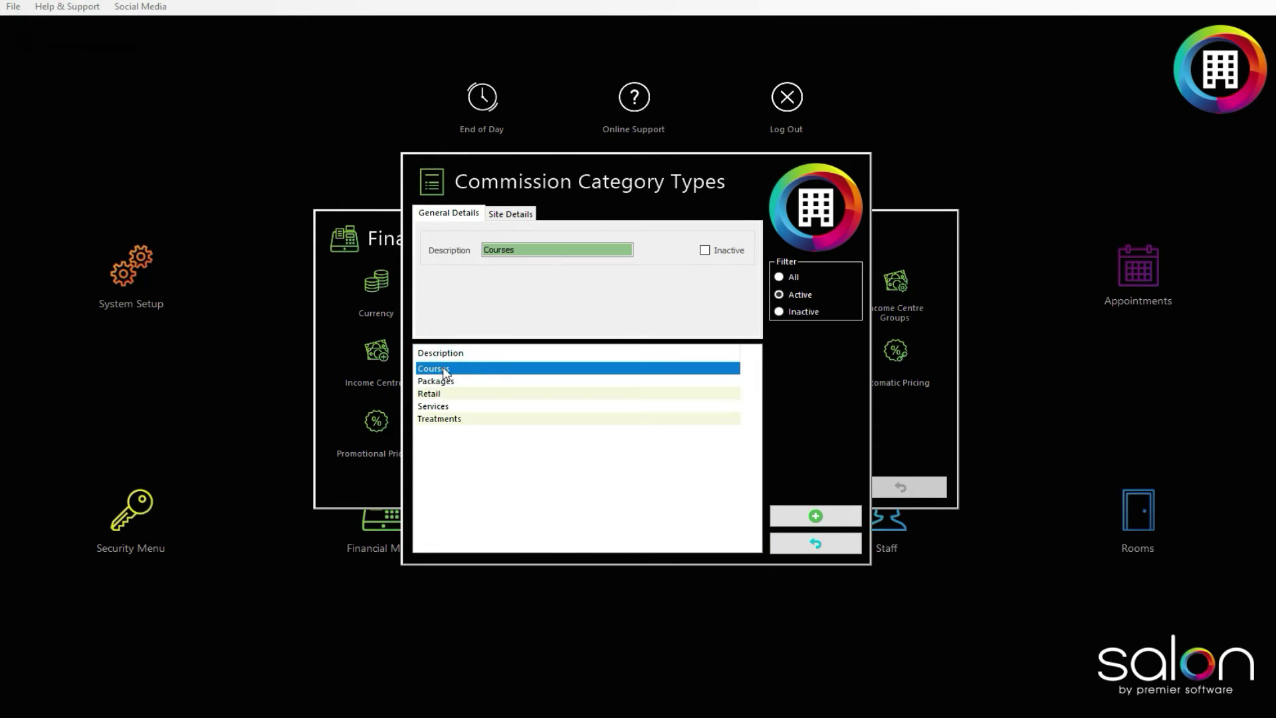
{"action": "left_click", "coordinate": [440, 382]}
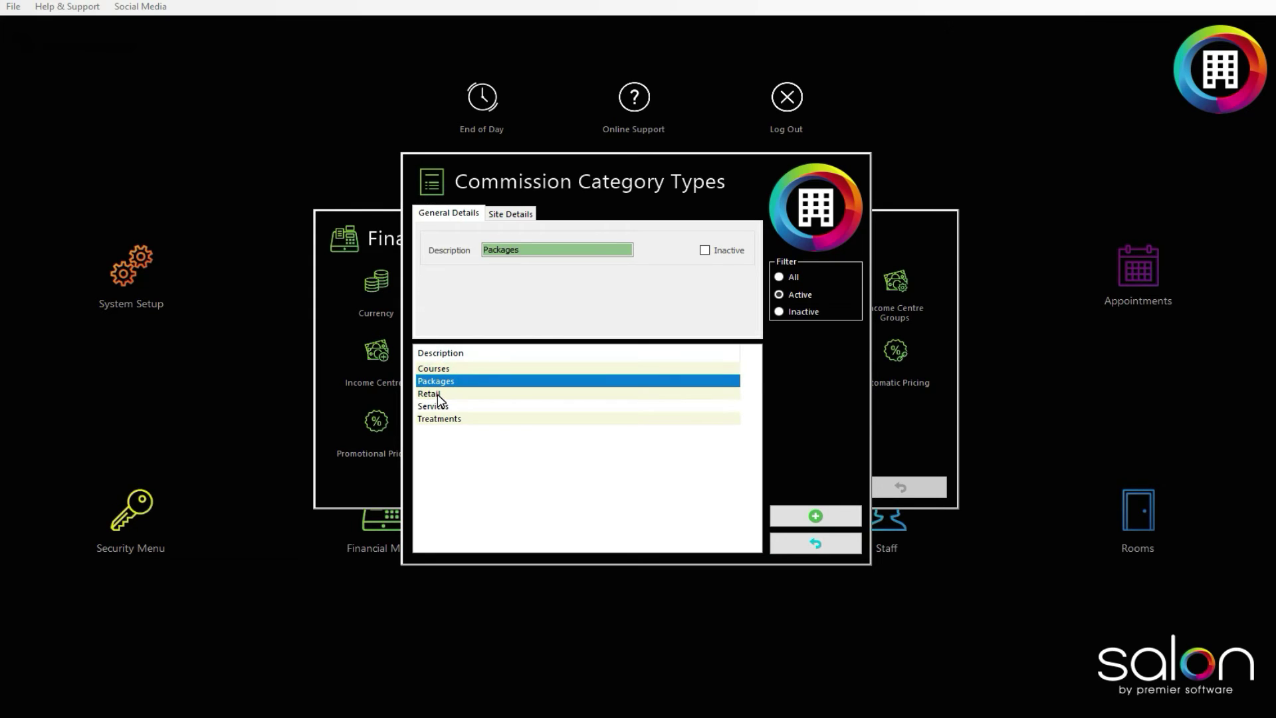
{"action": "left_click", "coordinate": [438, 394]}
{"action": "left_click", "coordinate": [435, 407]}
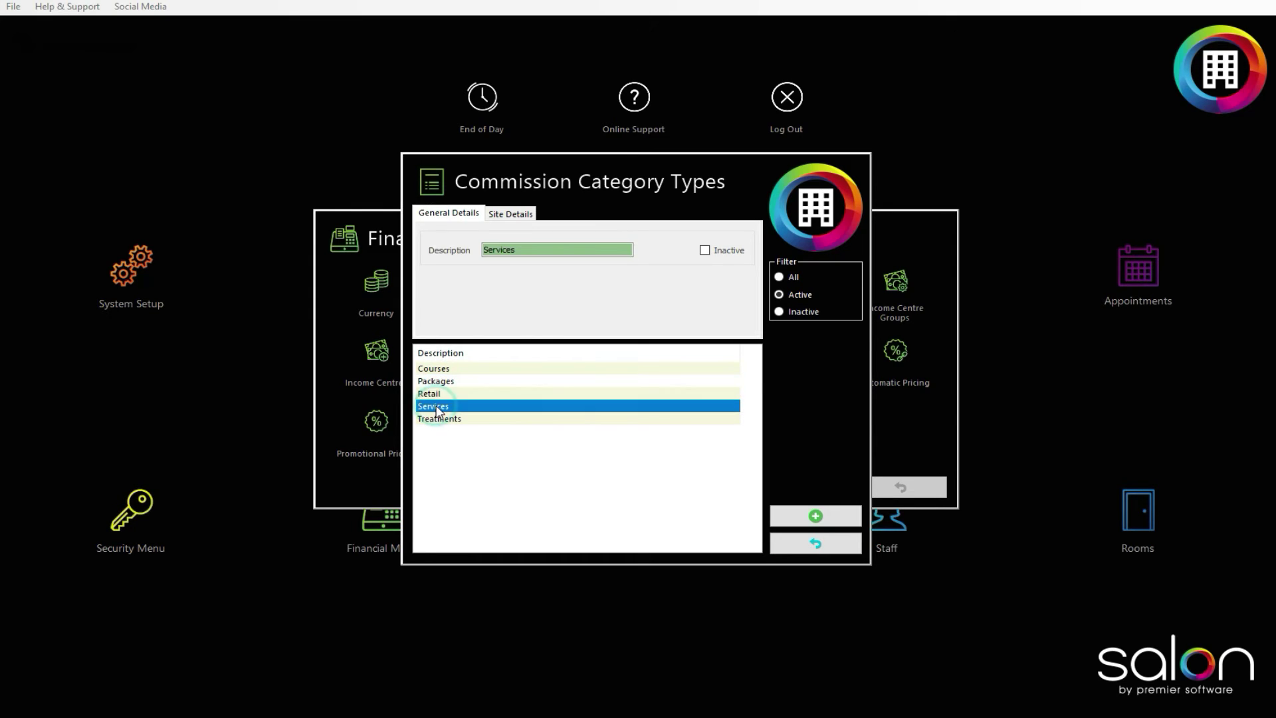
{"action": "left_click", "coordinate": [430, 394]}
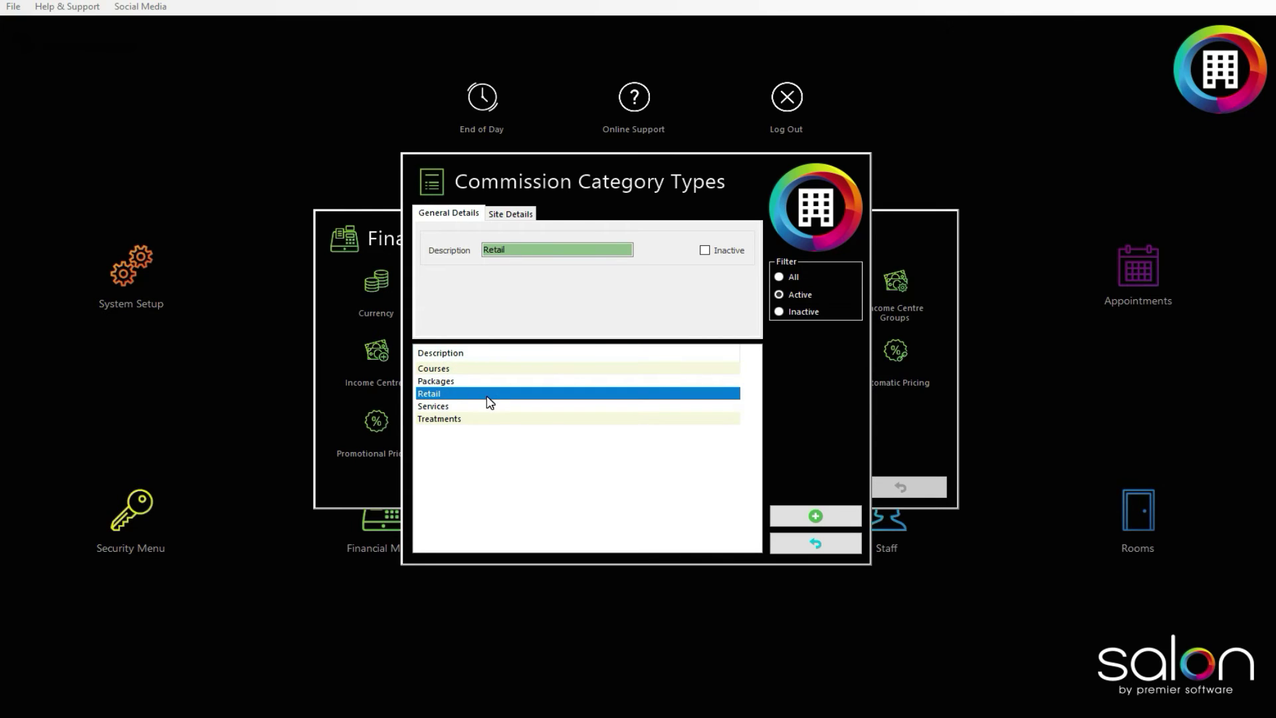
{"action": "left_click", "coordinate": [783, 545]}
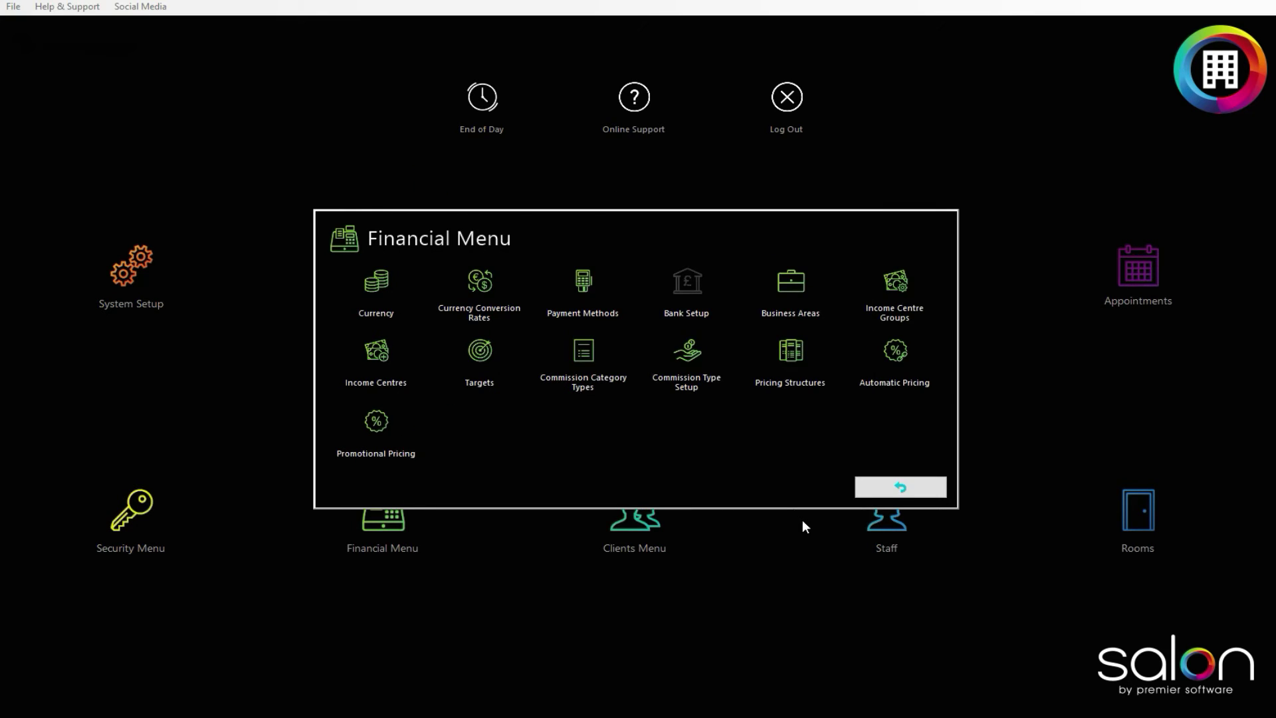
Step: Create a new staff commission type not based on an existing one, with the staff member's first name plus "'s Commission" as description
{"action": "left_click", "coordinate": [685, 362]}
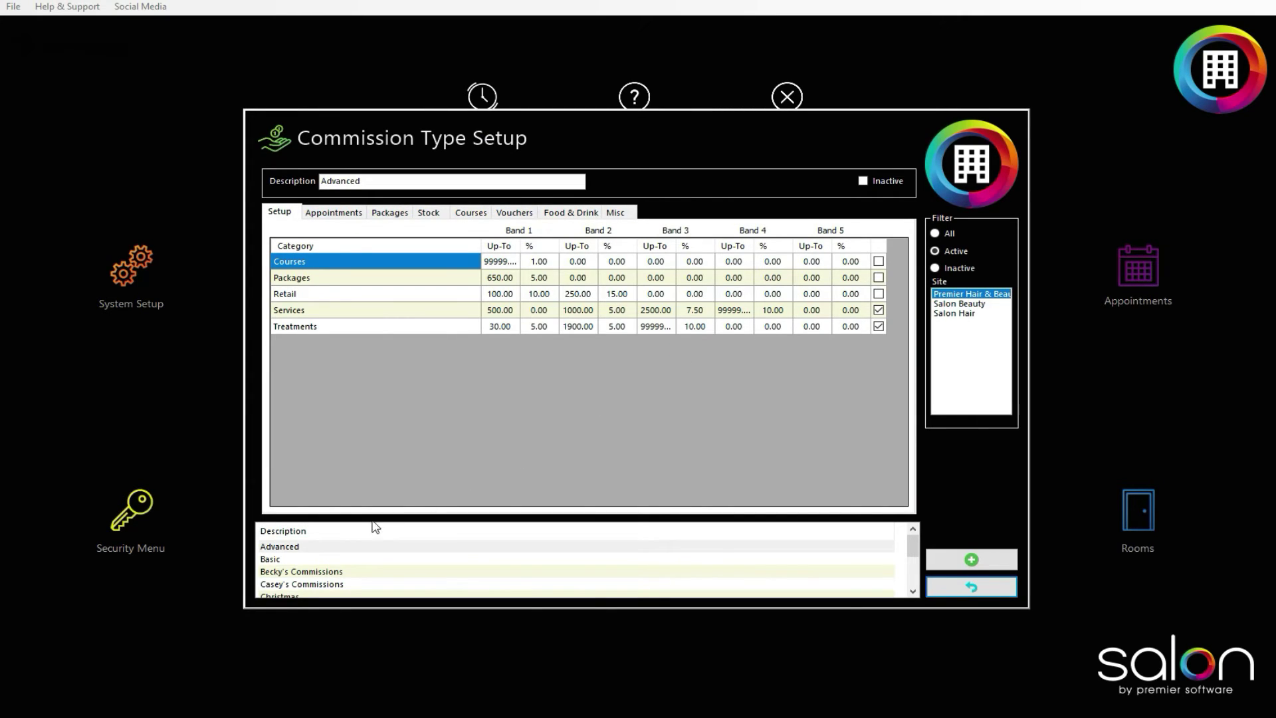
{"action": "left_click", "coordinate": [309, 558]}
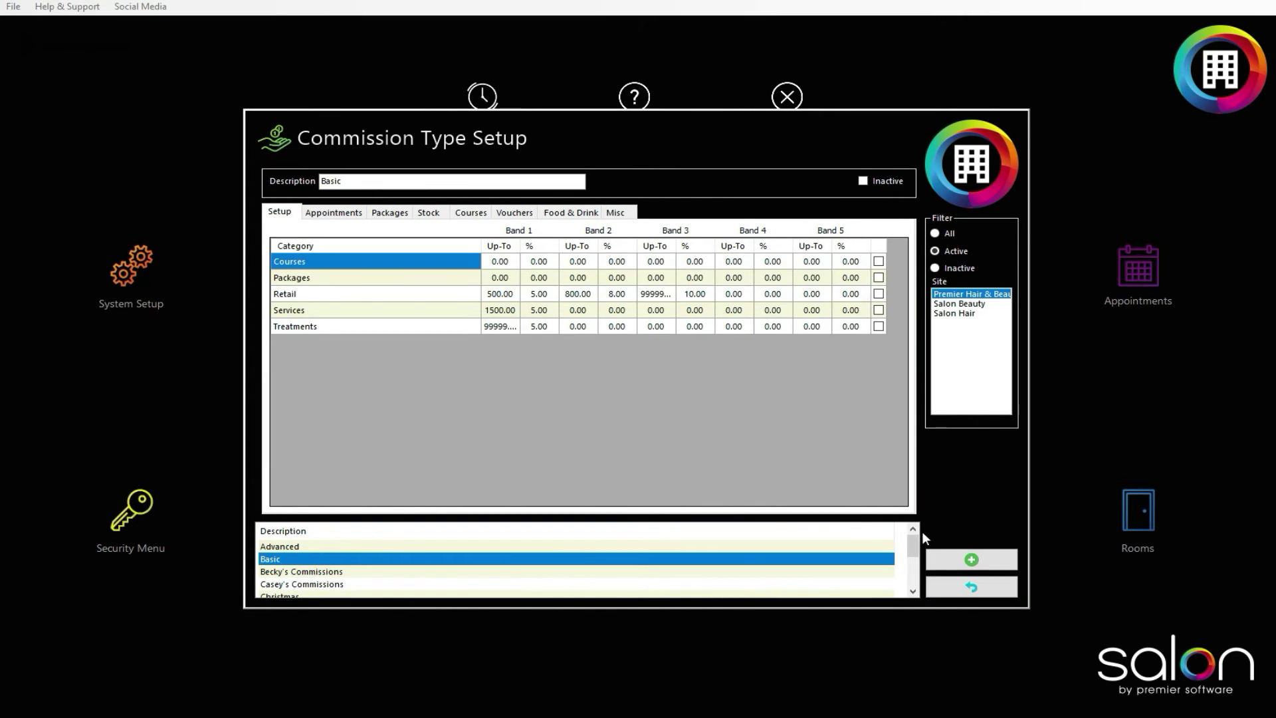
{"action": "left_click", "coordinate": [952, 559]}
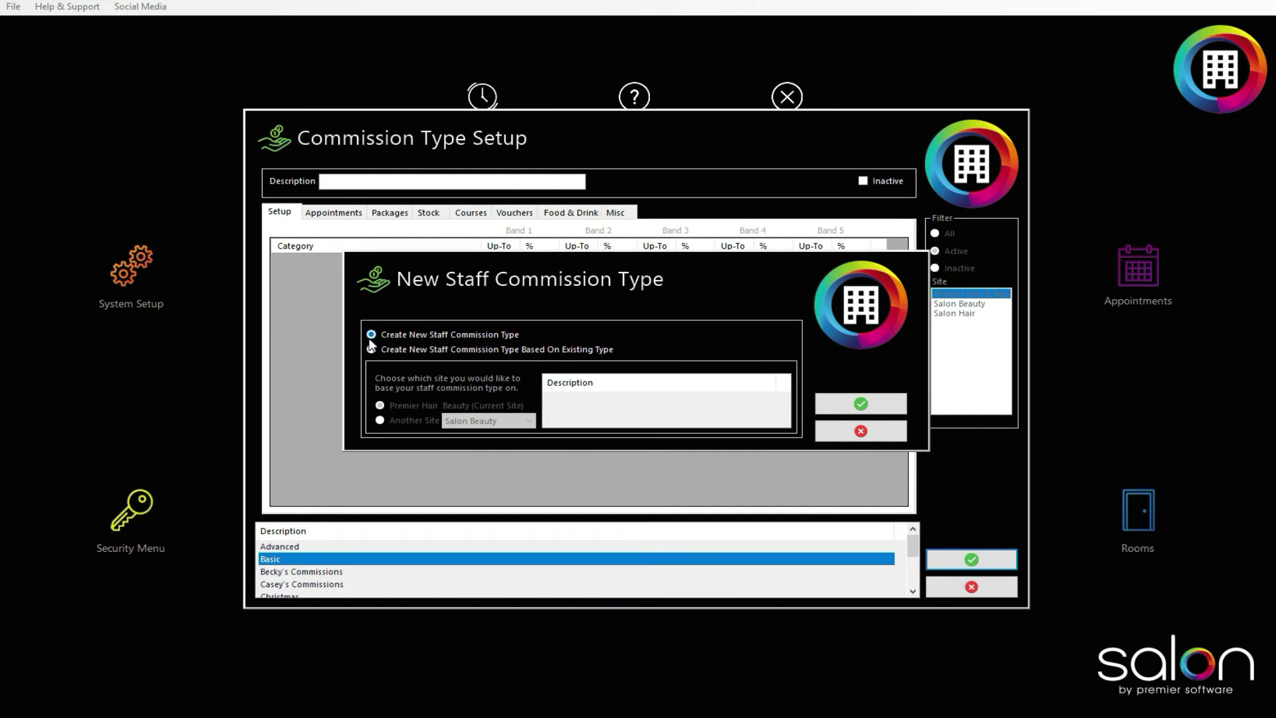
{"action": "left_click", "coordinate": [857, 404]}
{"action": "left_click", "coordinate": [419, 179]}
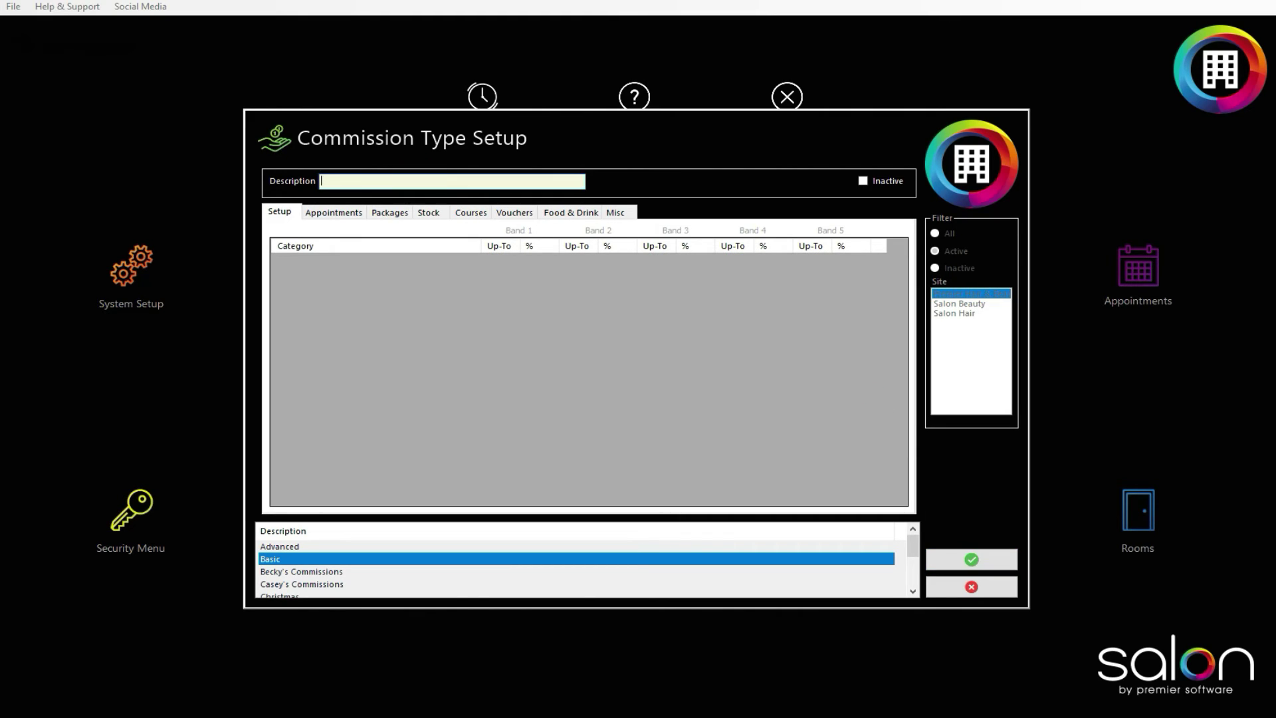
{"action": "type", "text": "Gerad's Commission"}
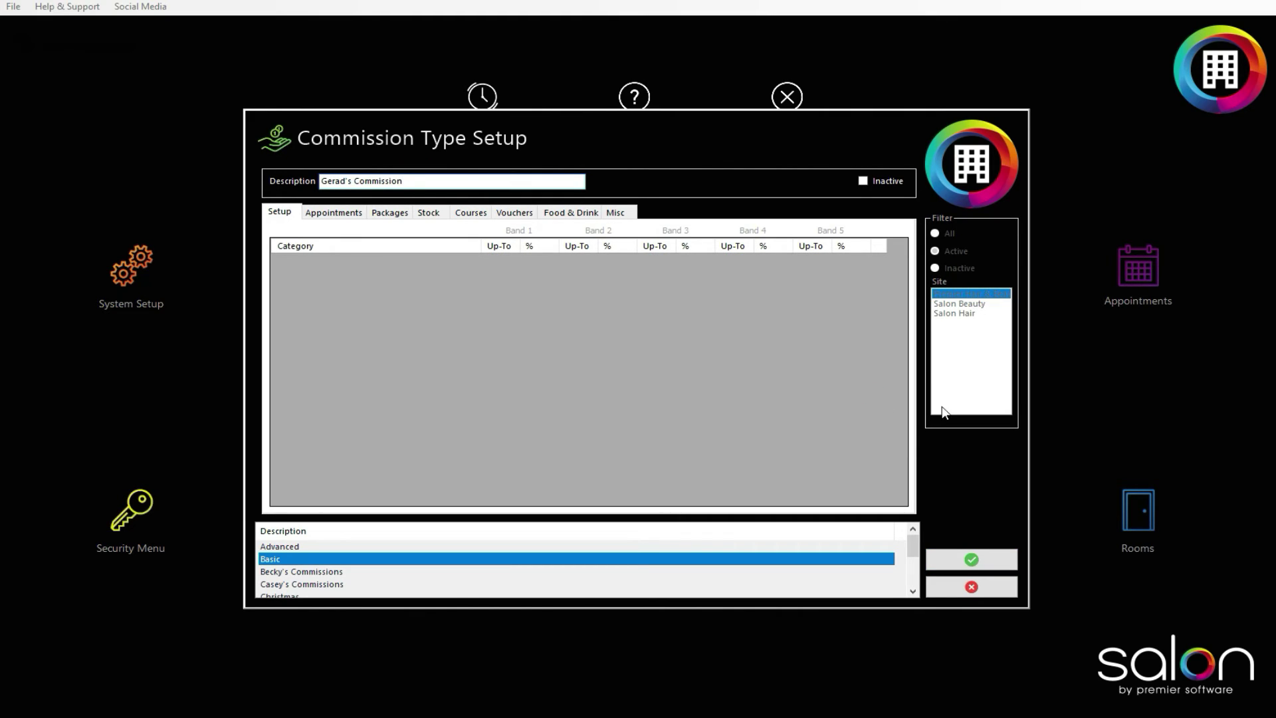
{"action": "left_click", "coordinate": [965, 560]}
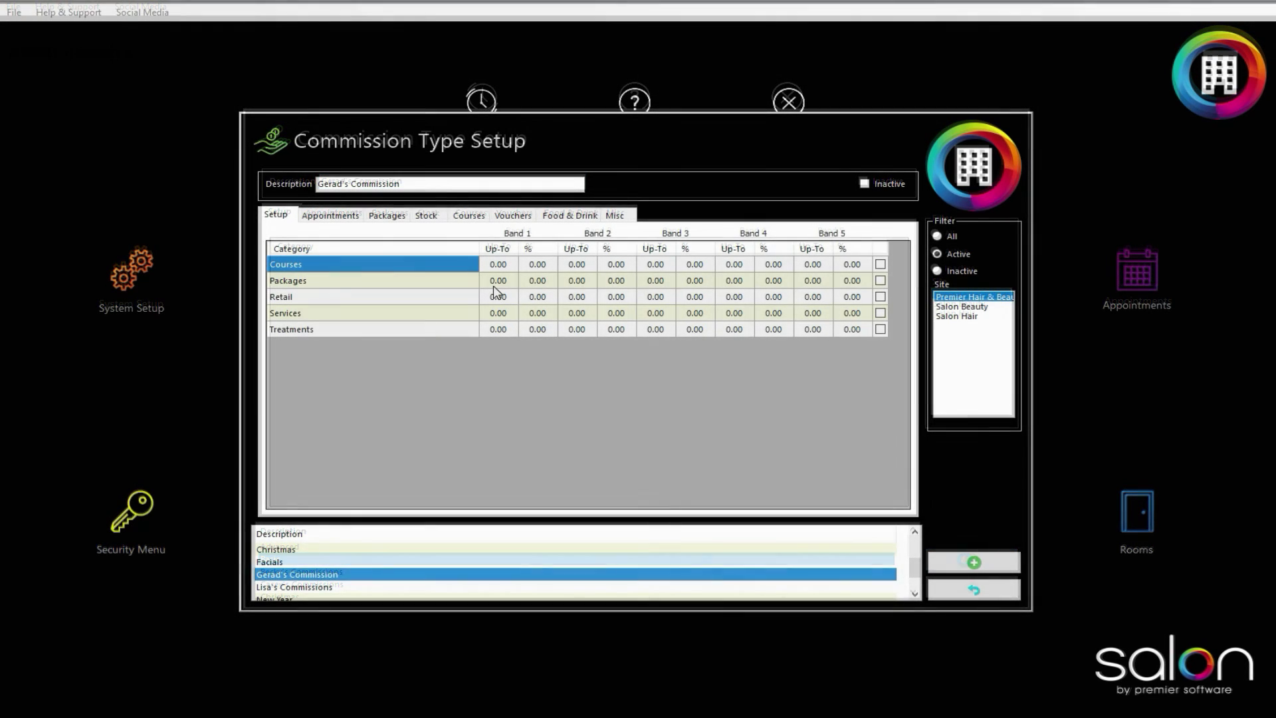
Step: Set Band 1 of the new commission type's Retail category to up to 500 at 5%
{"action": "left_click", "coordinate": [497, 297]}
{"action": "left_click", "coordinate": [495, 297]}
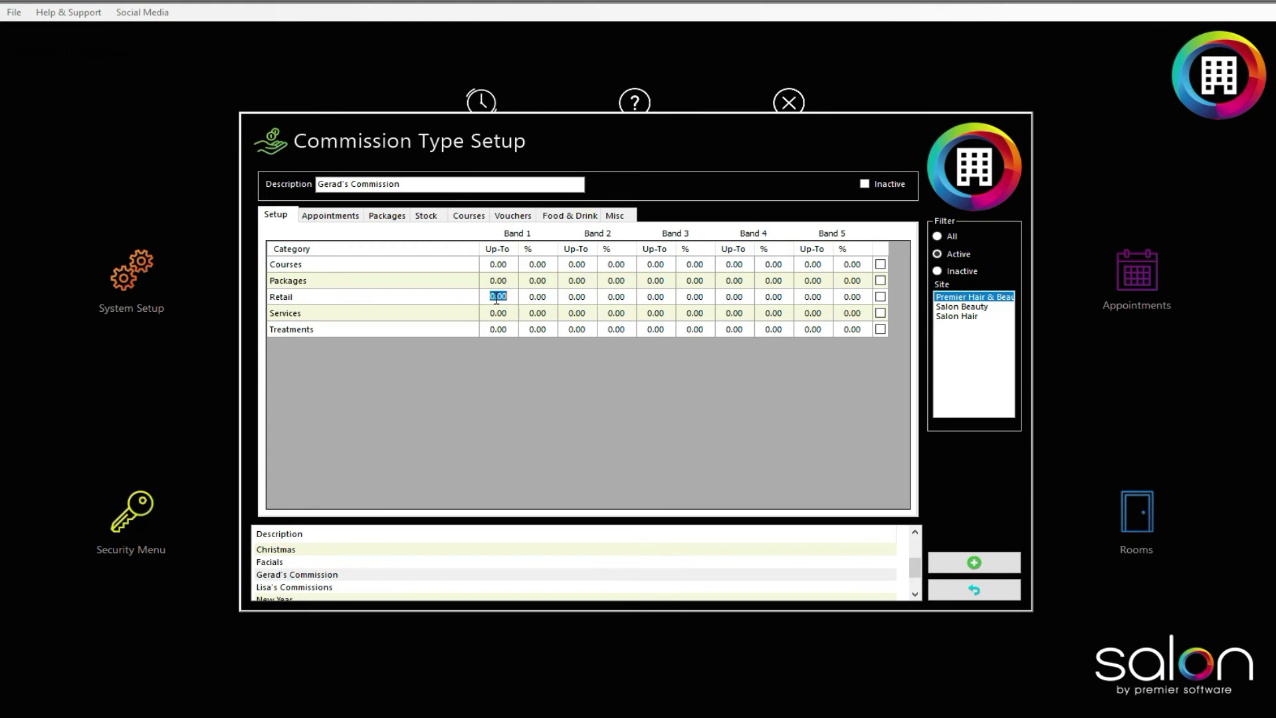
{"action": "type", "text": "500"}
{"action": "left_click", "coordinate": [532, 297]}
{"action": "left_click", "coordinate": [536, 297]}
{"action": "type", "text": "5"}
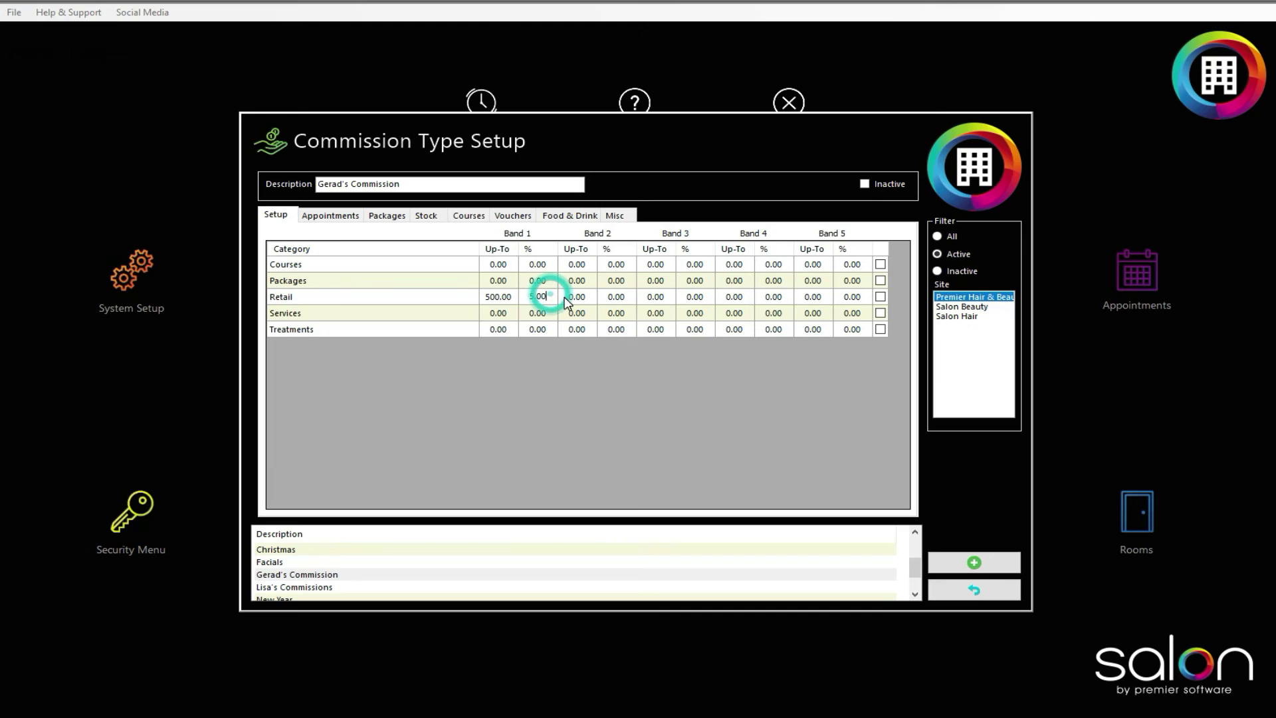
{"action": "left_click", "coordinate": [540, 315]}
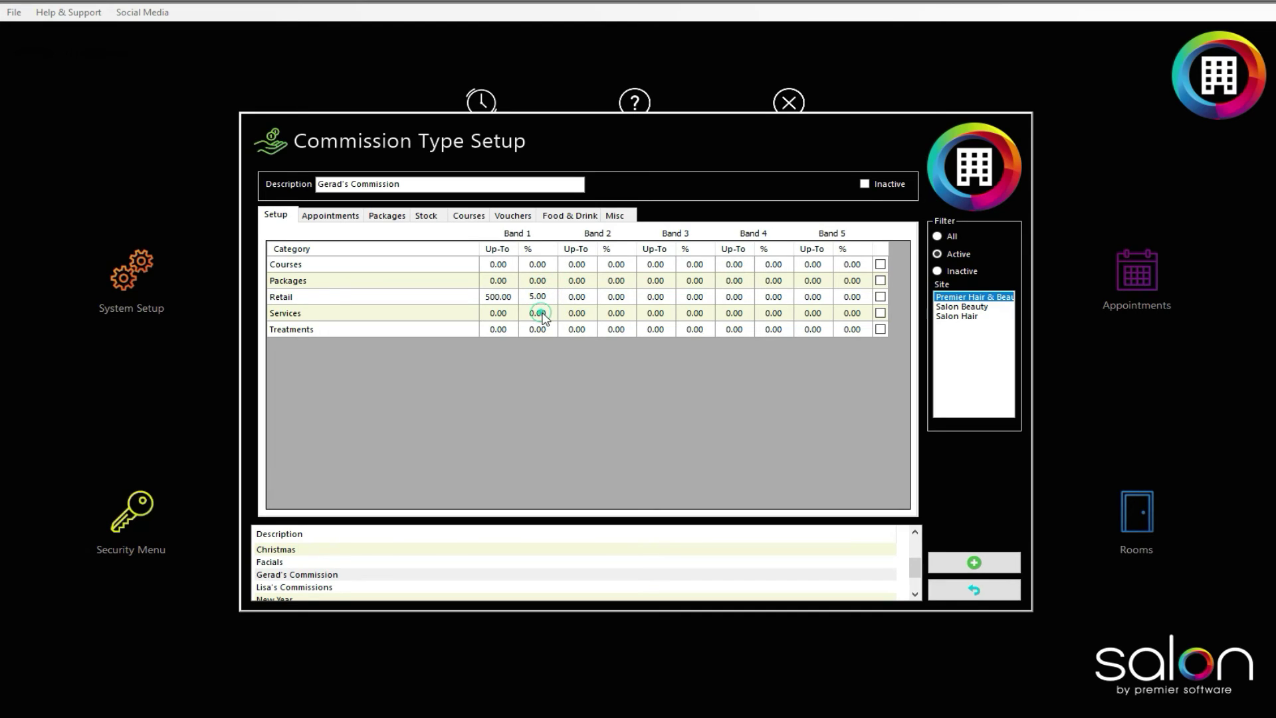
Step: Set Band 1 of the Treatments category to up to 9999999 at 5%
{"action": "left_click", "coordinate": [497, 330]}
{"action": "left_click", "coordinate": [494, 330]}
{"action": "key", "text": "BackSpace"}
{"action": "double_click", "coordinate": [499, 329]}
{"action": "type", "text": "9999999"}
{"action": "left_click", "coordinate": [535, 329]}
{"action": "type", "text": "5"}
Step: Set Band 2 of the Retail category to up to 800 at 8%
{"action": "left_click", "coordinate": [496, 295]}
{"action": "left_click", "coordinate": [552, 298]}
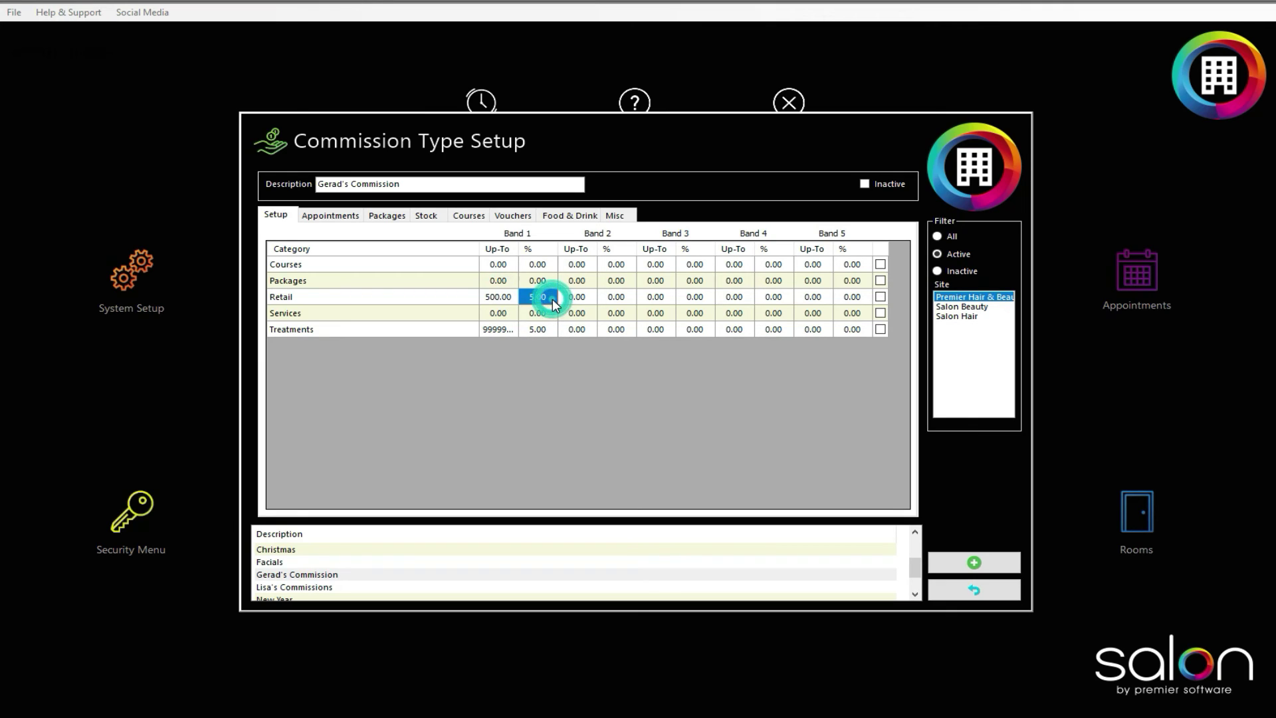
{"action": "left_click", "coordinate": [510, 299]}
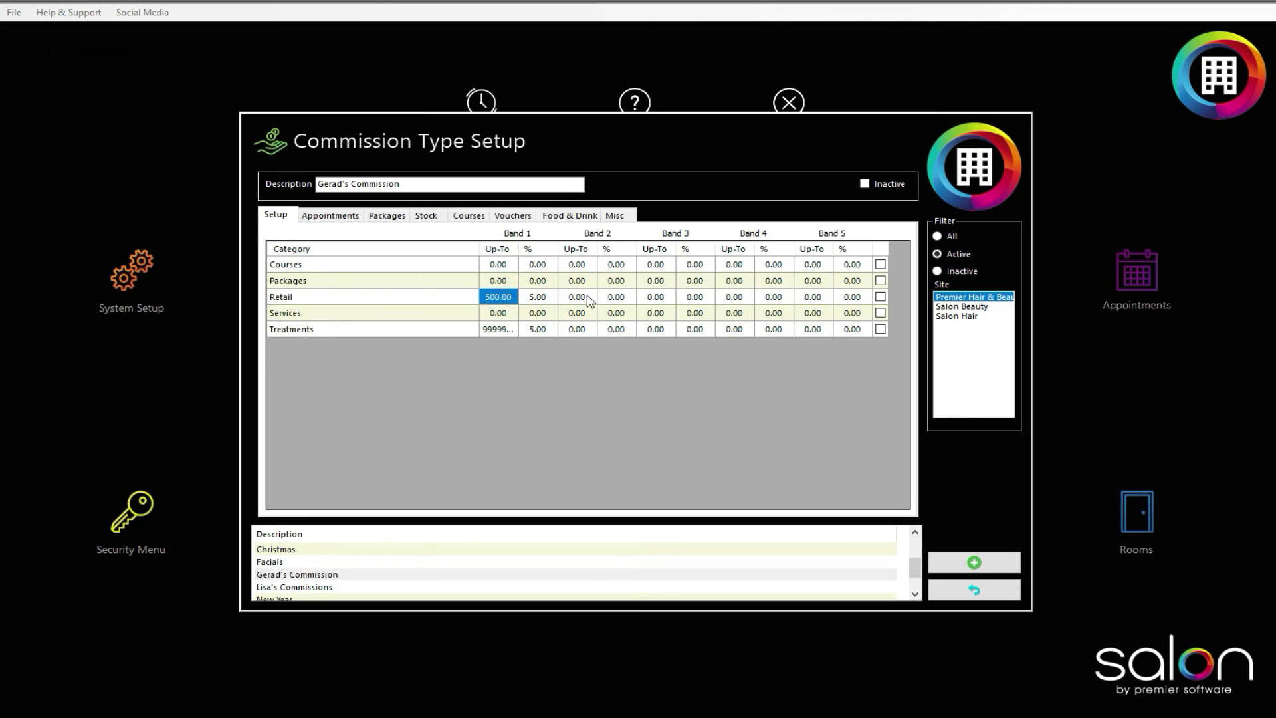
{"action": "left_click", "coordinate": [612, 296]}
{"action": "left_click", "coordinate": [613, 295]}
{"action": "type", "text": "8"}
{"action": "left_click", "coordinate": [578, 297]}
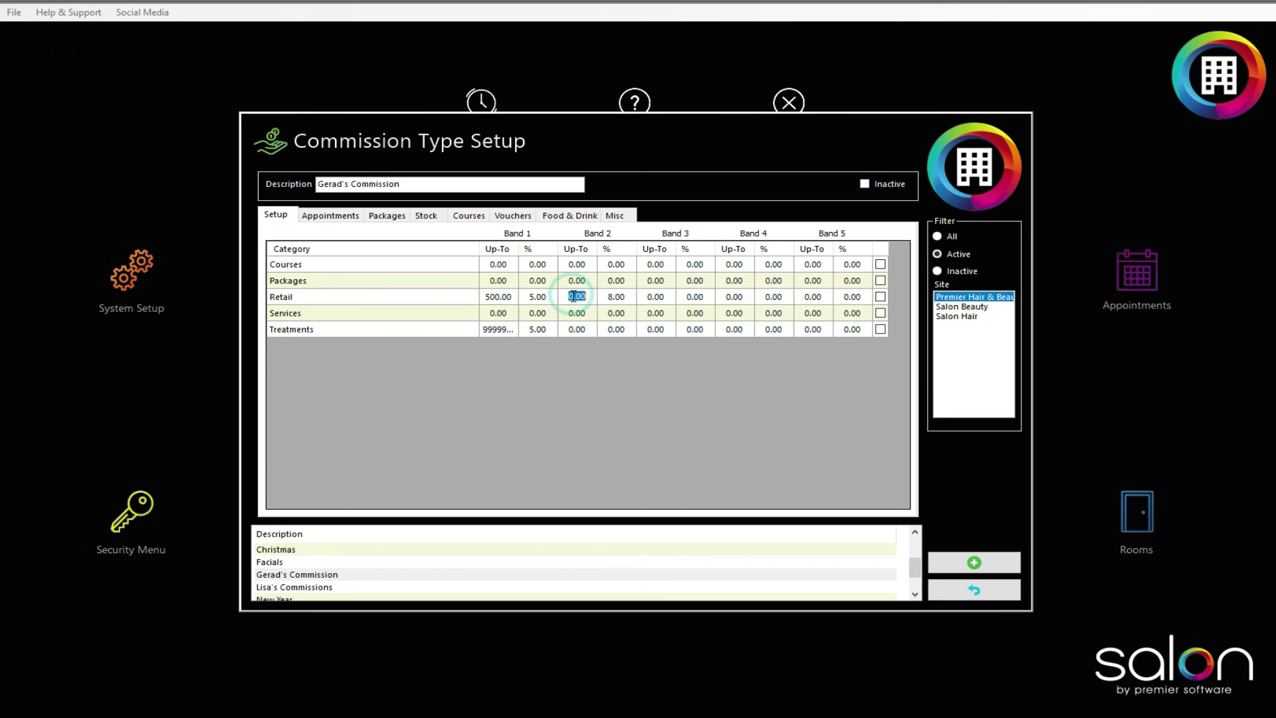
{"action": "left_click", "coordinate": [575, 297]}
{"action": "type", "text": "800"}
{"action": "left_click", "coordinate": [618, 296]}
Step: Set Band 3 of the Retail category to a rate of 19% with an up-to value of 100
{"action": "left_click", "coordinate": [648, 297]}
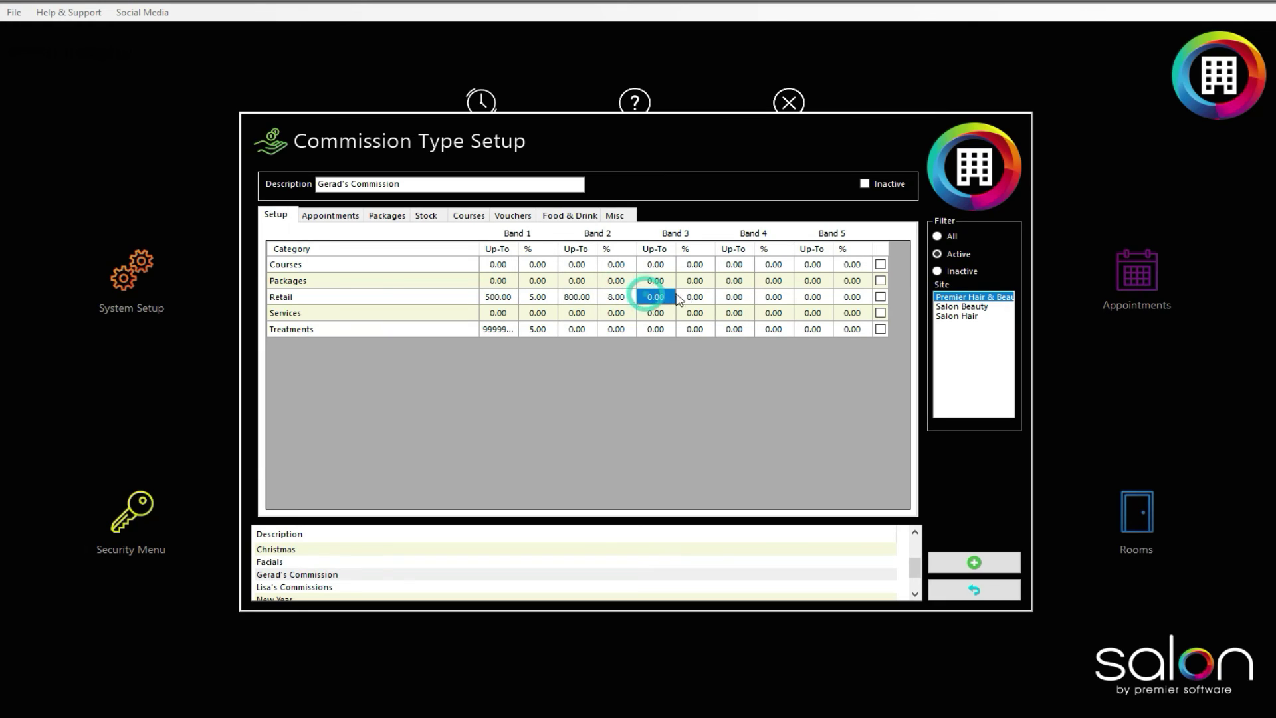
{"action": "left_click", "coordinate": [694, 297]}
{"action": "left_click", "coordinate": [692, 299]}
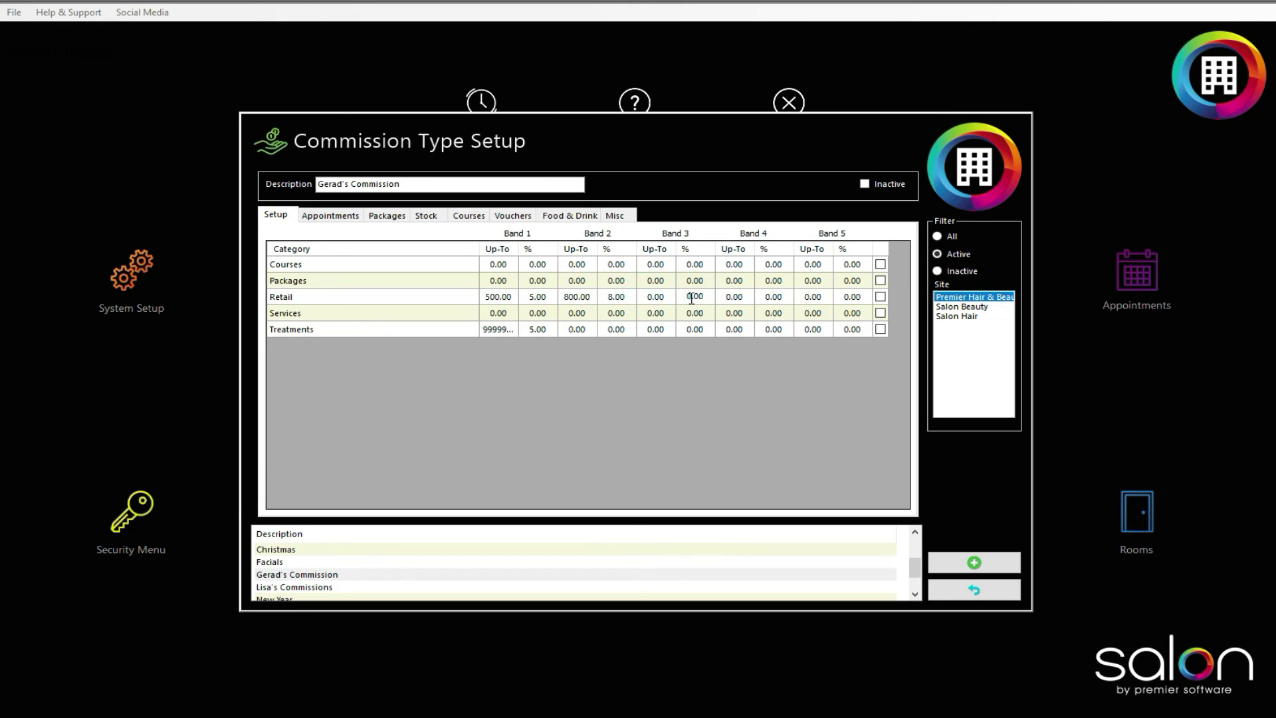
{"action": "type", "text": "19"}
{"action": "left_click", "coordinate": [655, 297]}
{"action": "left_click", "coordinate": [645, 297]}
{"action": "type", "text": "100"}
{"action": "left_click", "coordinate": [693, 297]}
Step: Assign the Services commission category to the appointment type Hair Treatment 2 in the new commission type
{"action": "left_click", "coordinate": [342, 215]}
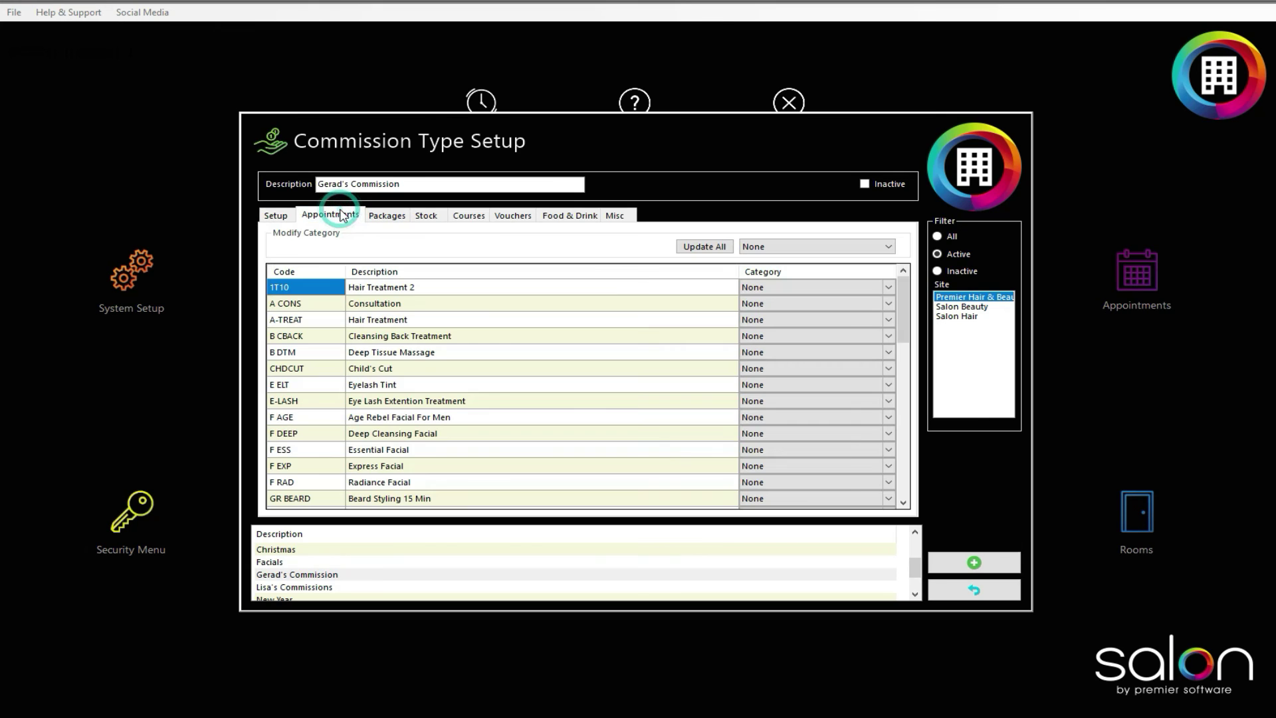
{"action": "left_click", "coordinate": [887, 287]}
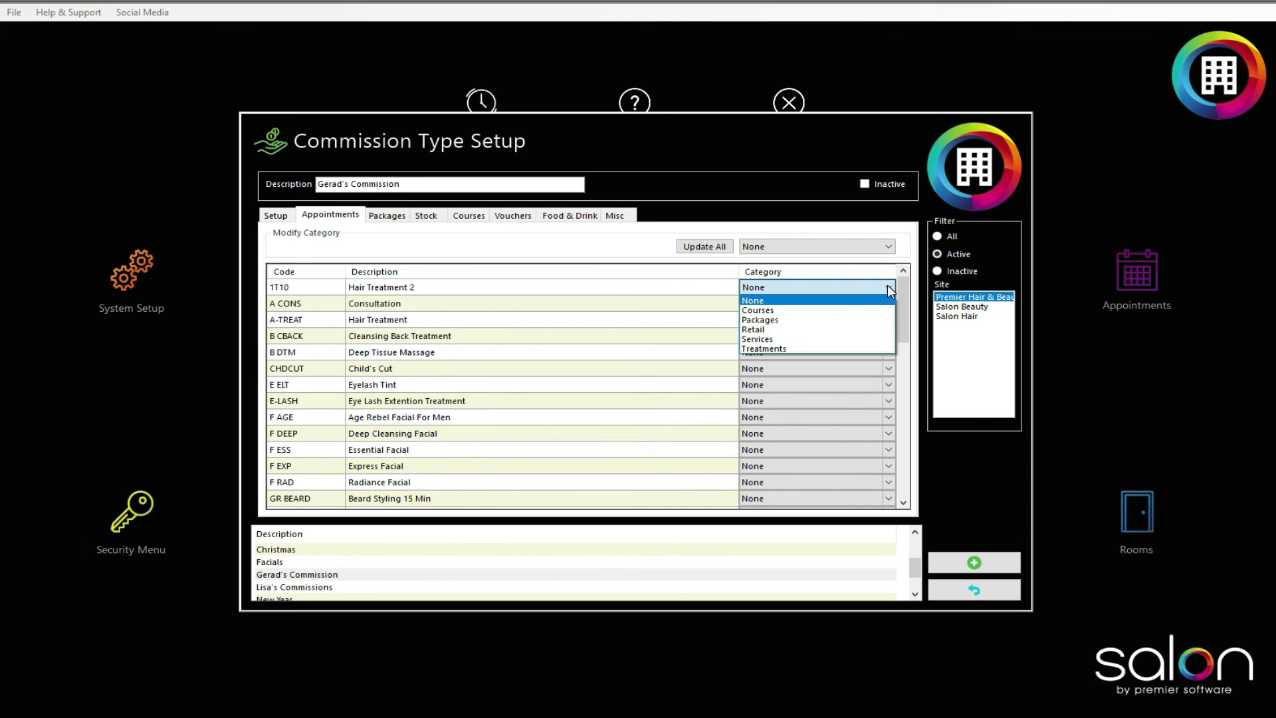
{"action": "left_click", "coordinate": [832, 339]}
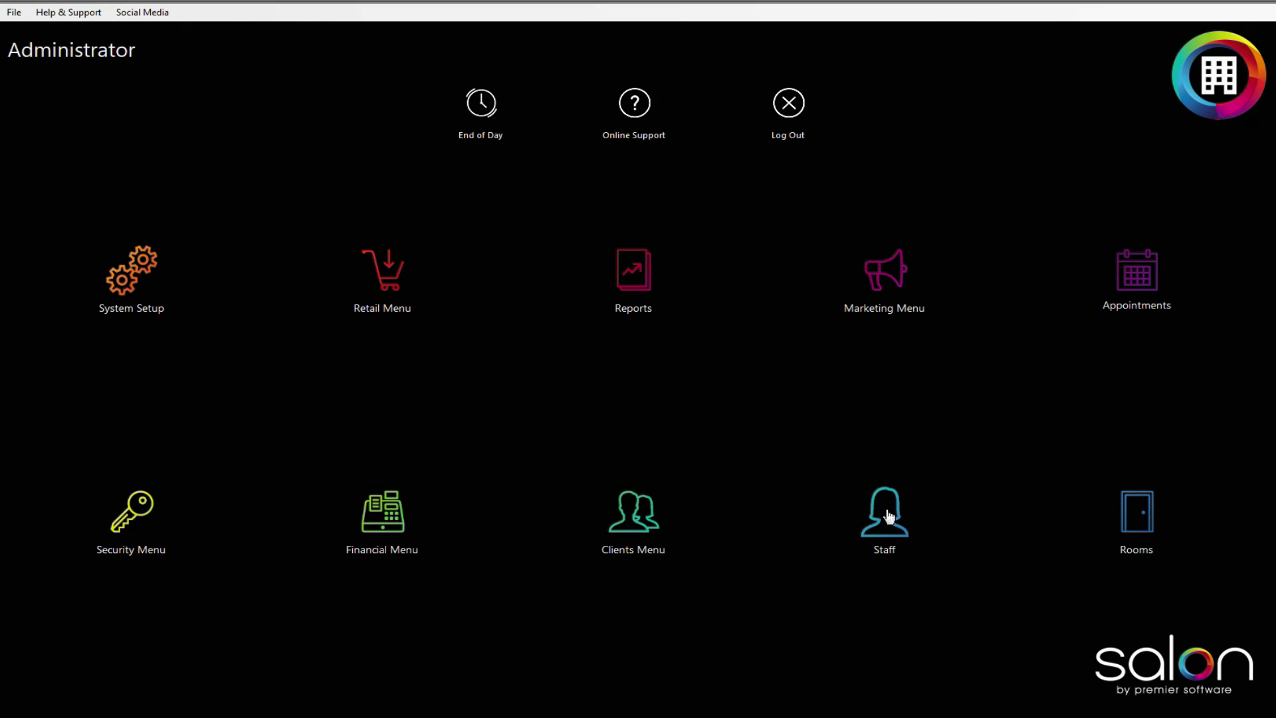
Step: Assign the new commission type to the matching Artistic Stylist in the site details of the staff record
{"action": "left_click", "coordinate": [889, 516]}
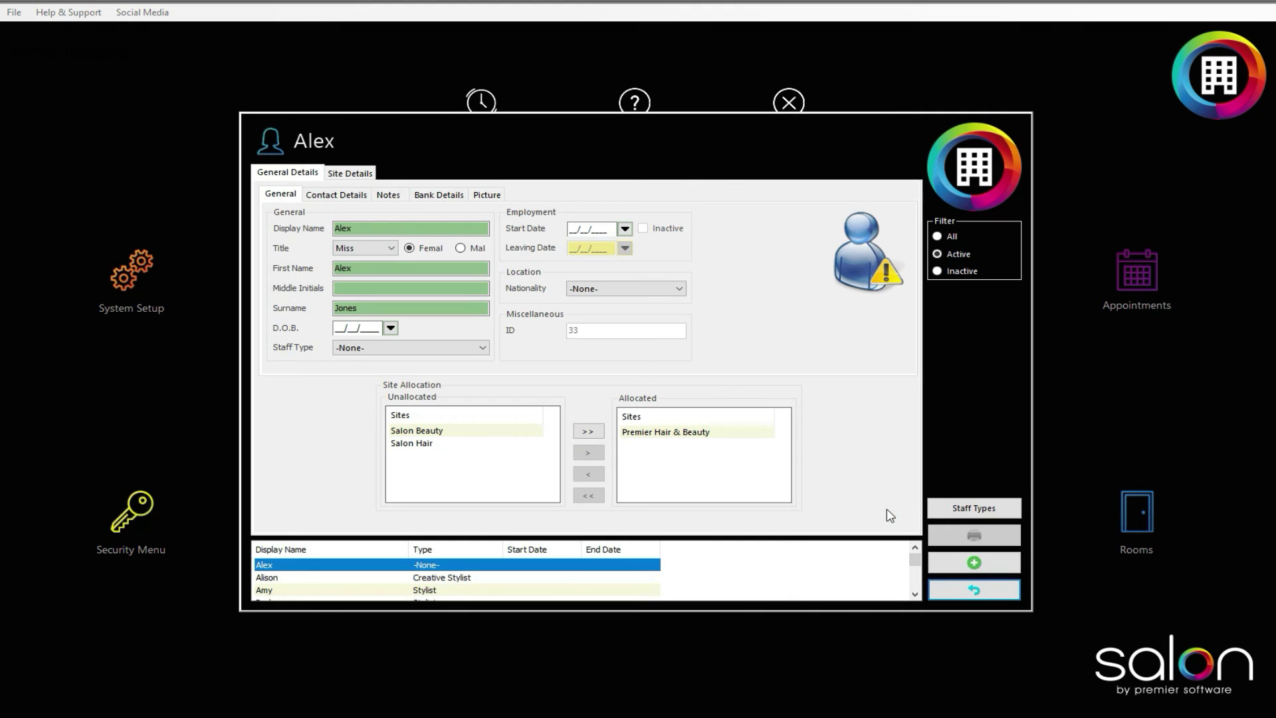
{"action": "left_click", "coordinate": [768, 591]}
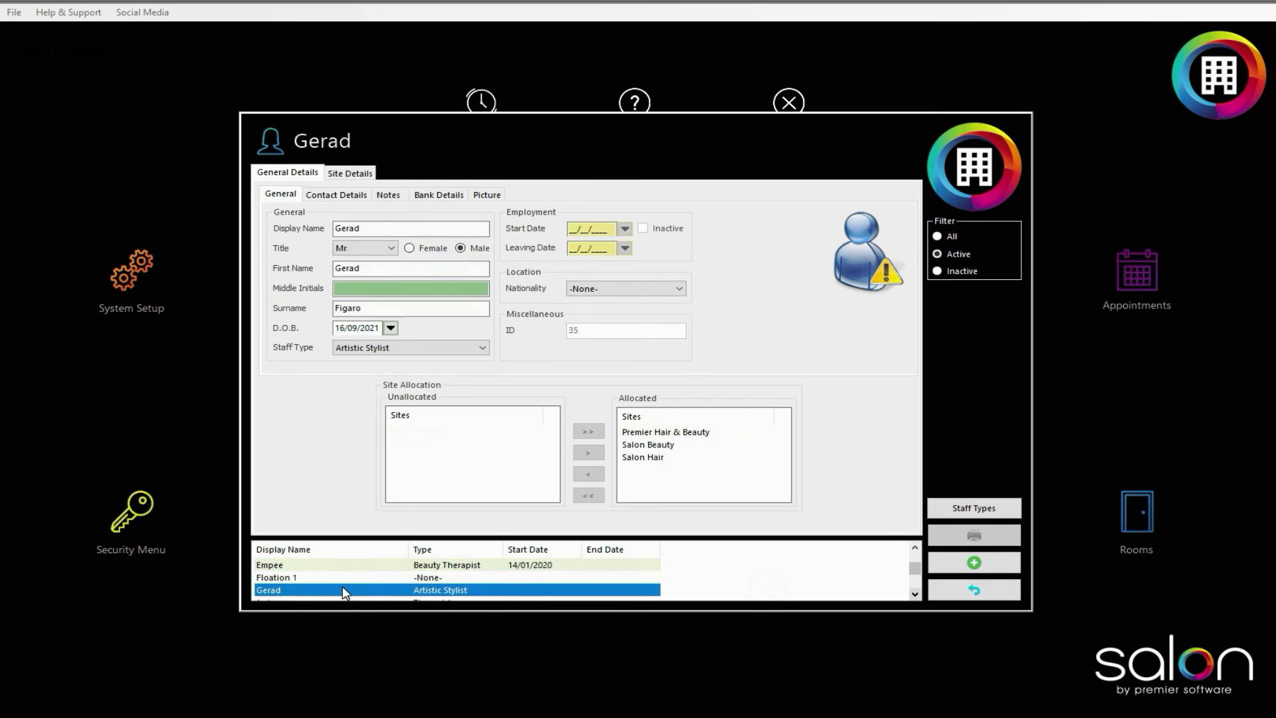
{"action": "left_click", "coordinate": [346, 174]}
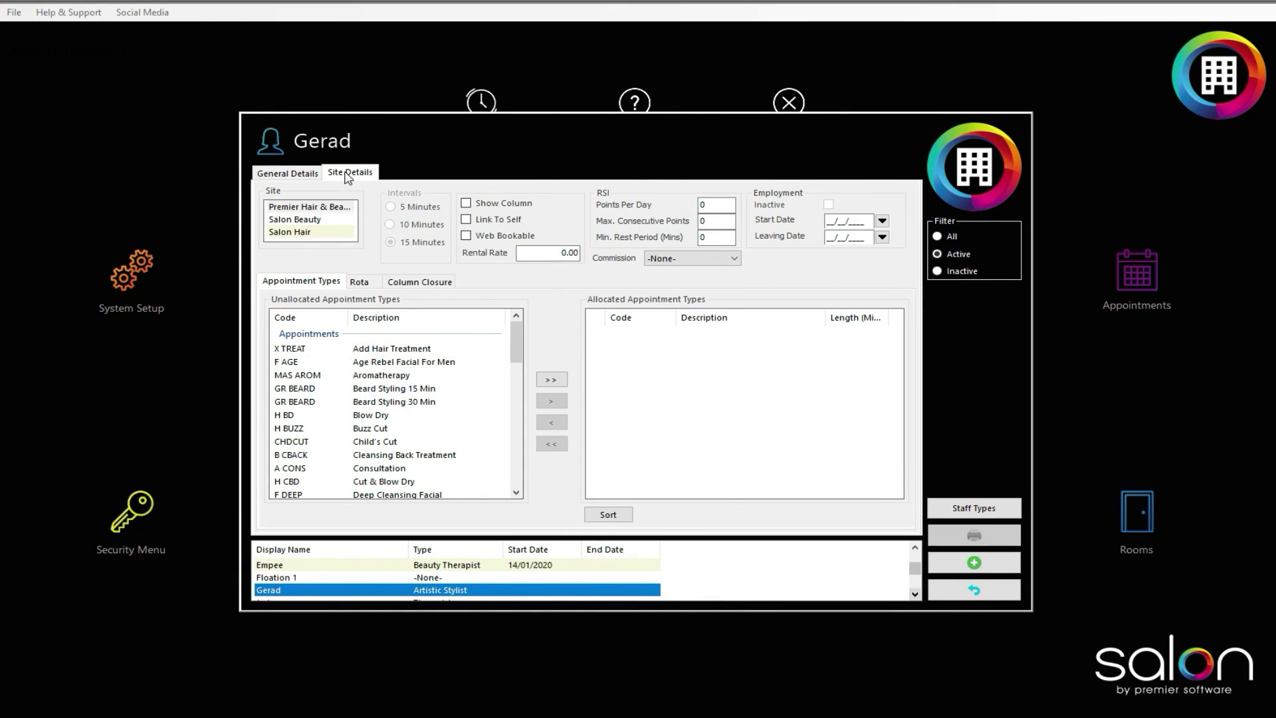
{"action": "left_click", "coordinate": [687, 258]}
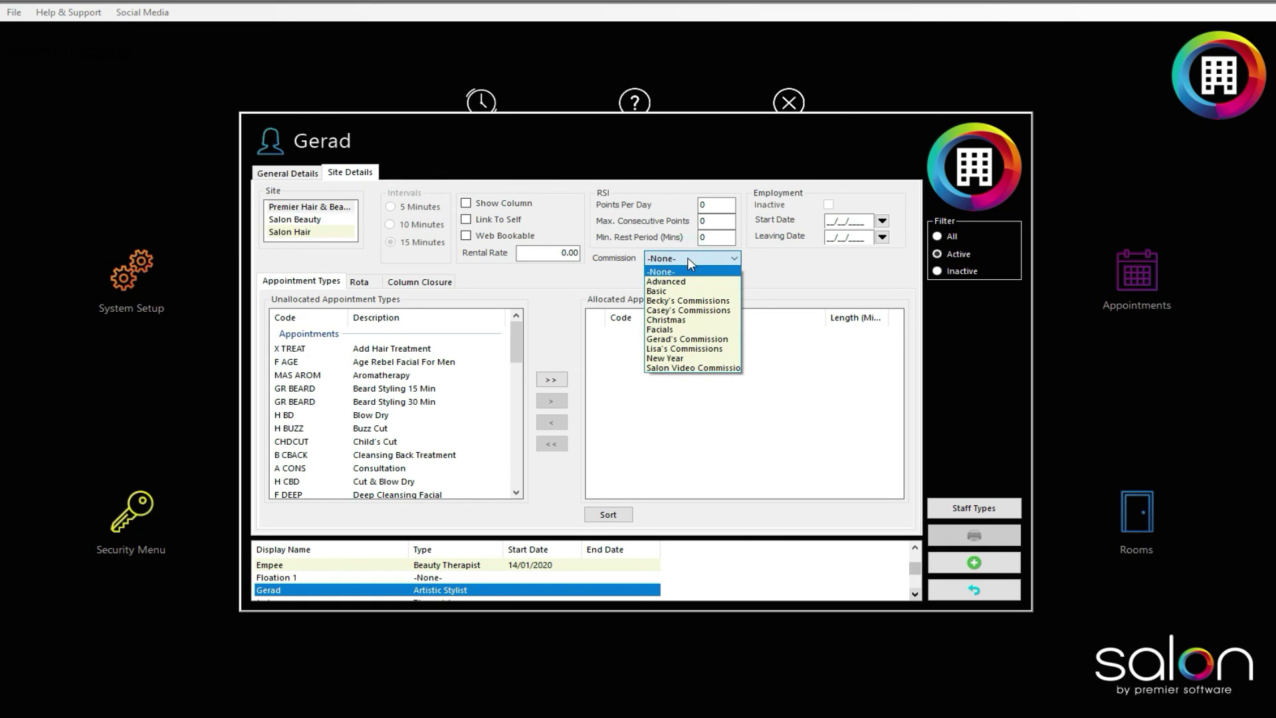
{"action": "left_click", "coordinate": [688, 342]}
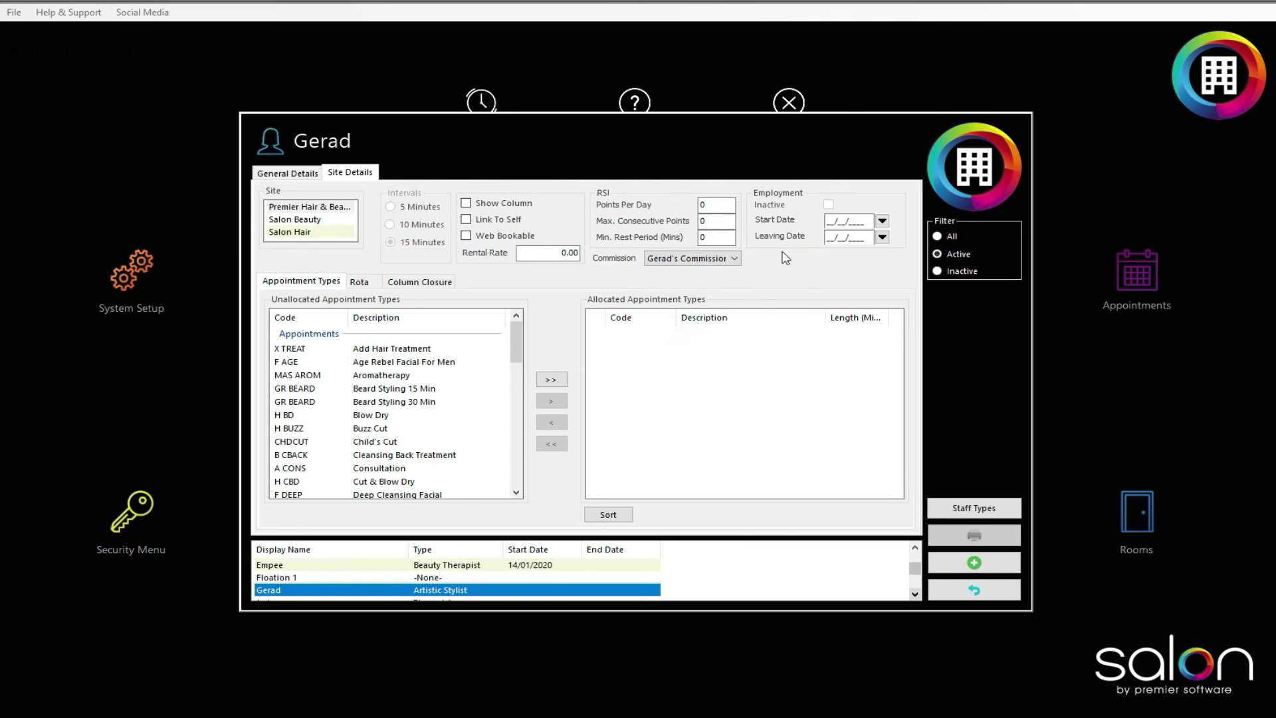
{"action": "key", "text": "Escape"}
Step: Run the detailed Staff Commissions report for Premier Hair & Beauty with all staff and dates, and review its first page
{"action": "left_click", "coordinate": [628, 276]}
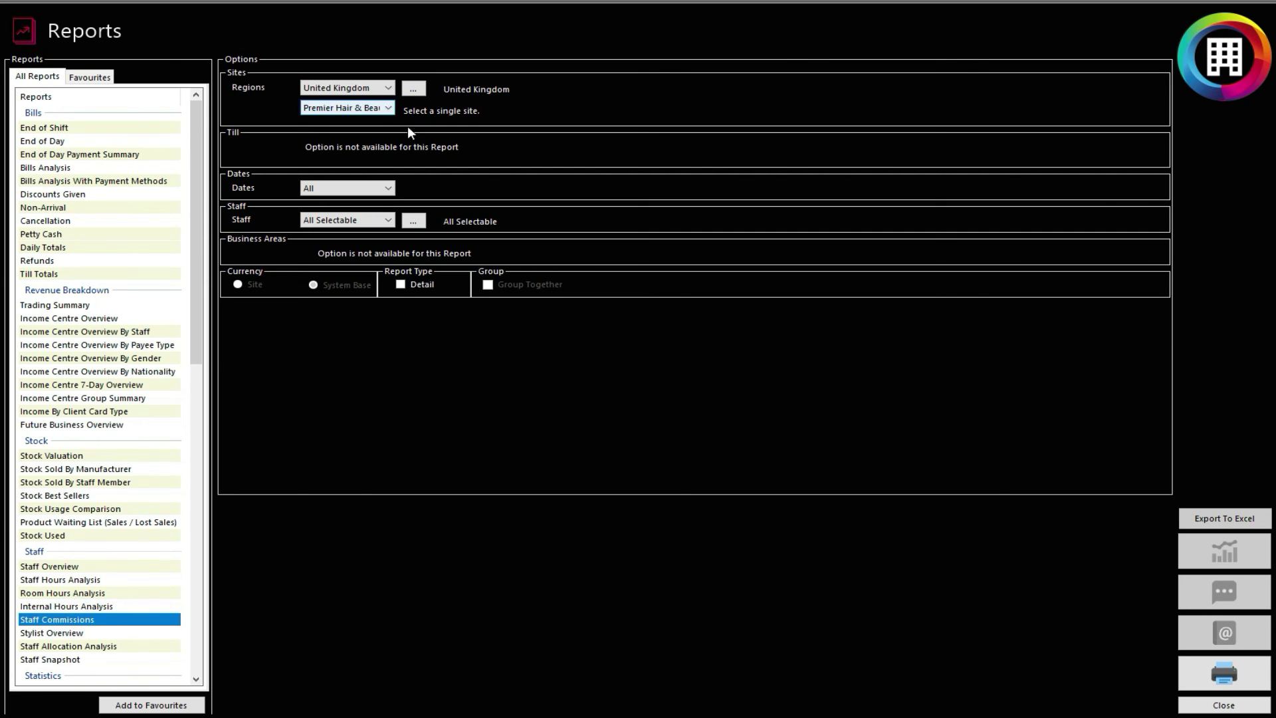
{"action": "left_click", "coordinate": [400, 283]}
{"action": "left_click", "coordinate": [1223, 668]}
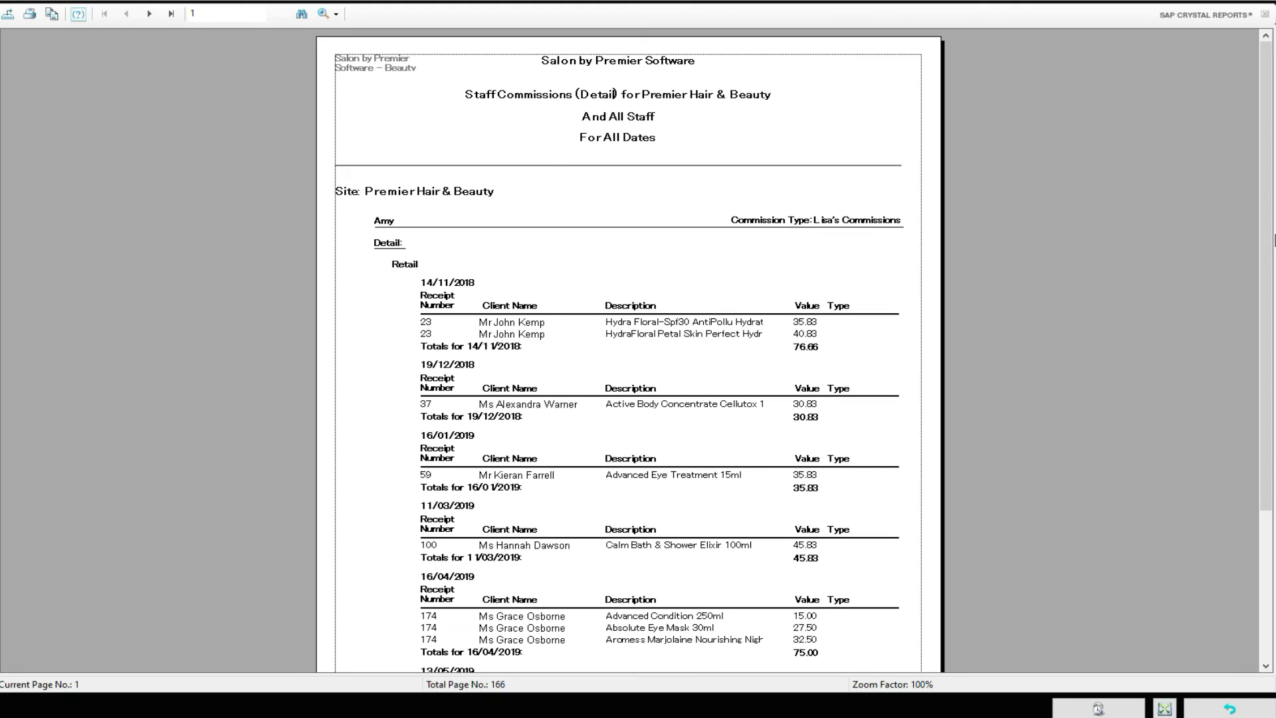
{"action": "left_click_drag", "start_coordinate": [1268, 239], "coordinate": [1267, 342]}
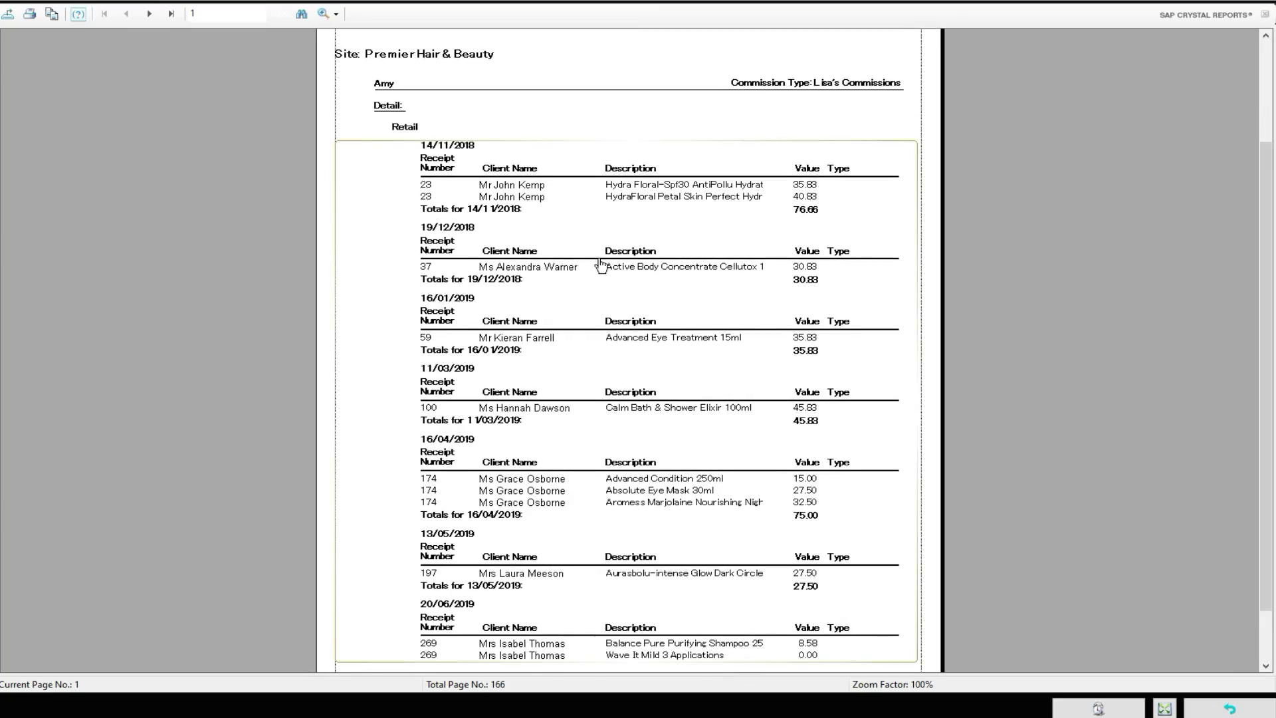